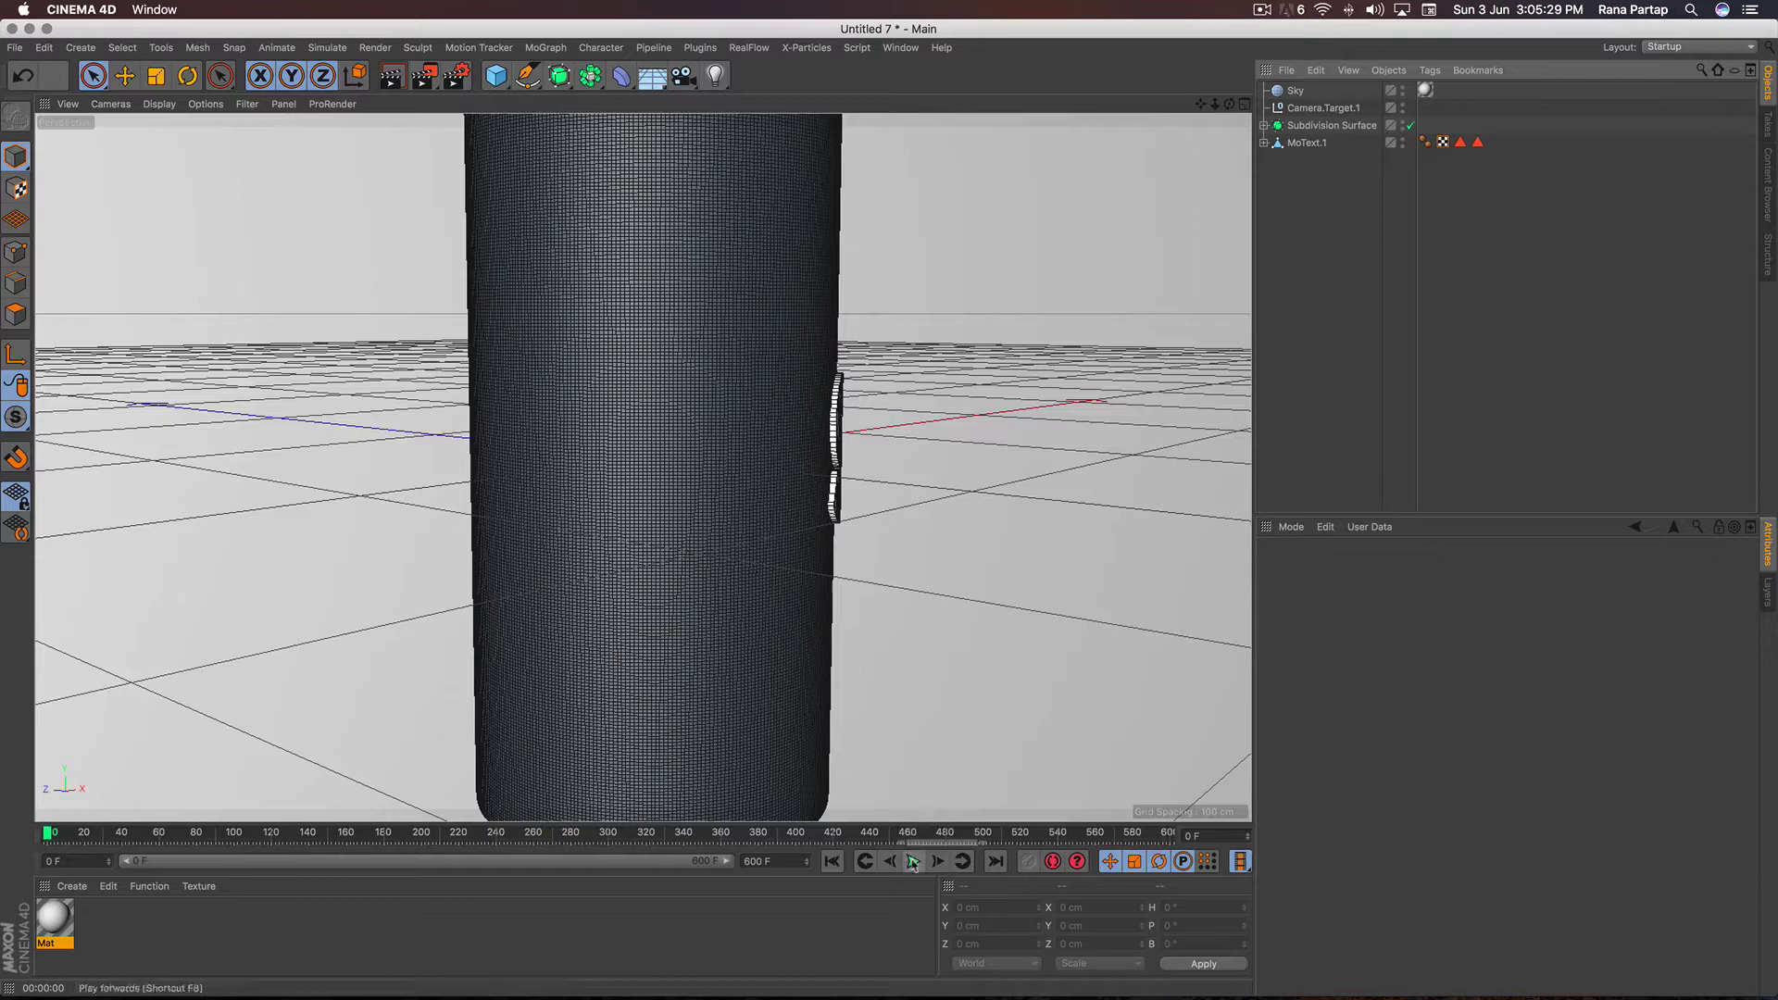
Step: Play back the finished wind-blown cloth cylinder animation as a preview
click(912, 862)
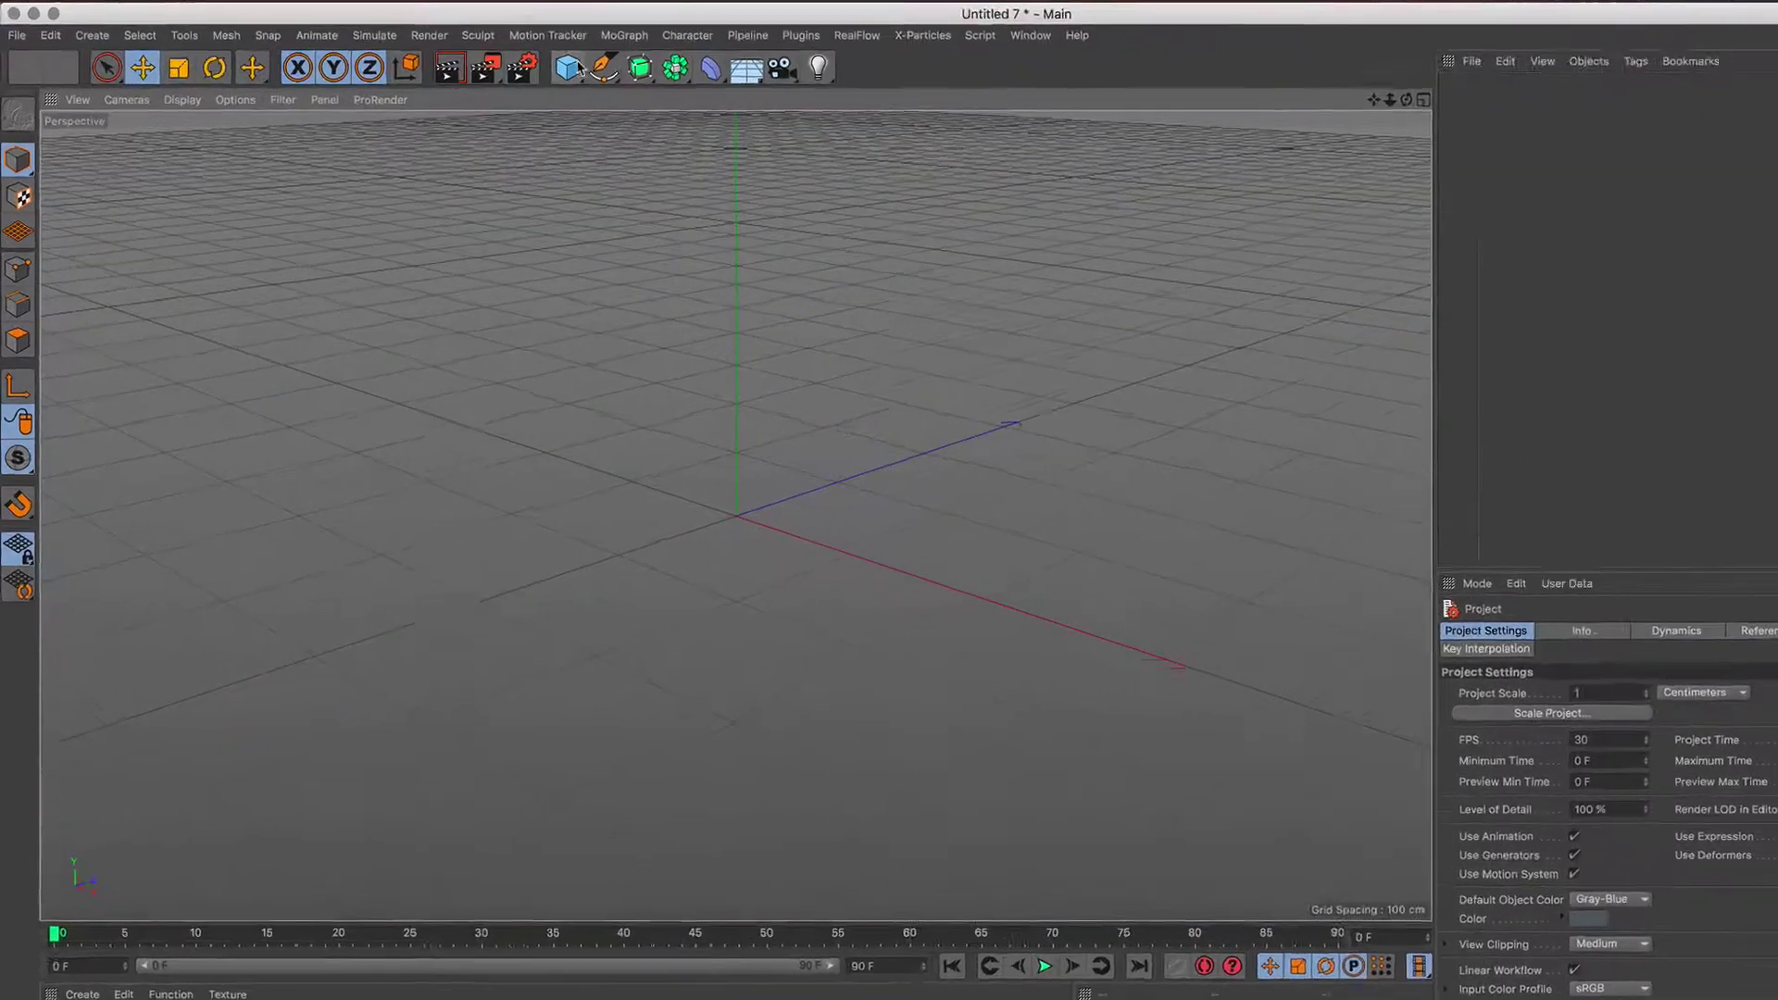
Step: Add a Cylinder primitive and switch the viewport to Gouraud Shading (Lines)
click(496, 76)
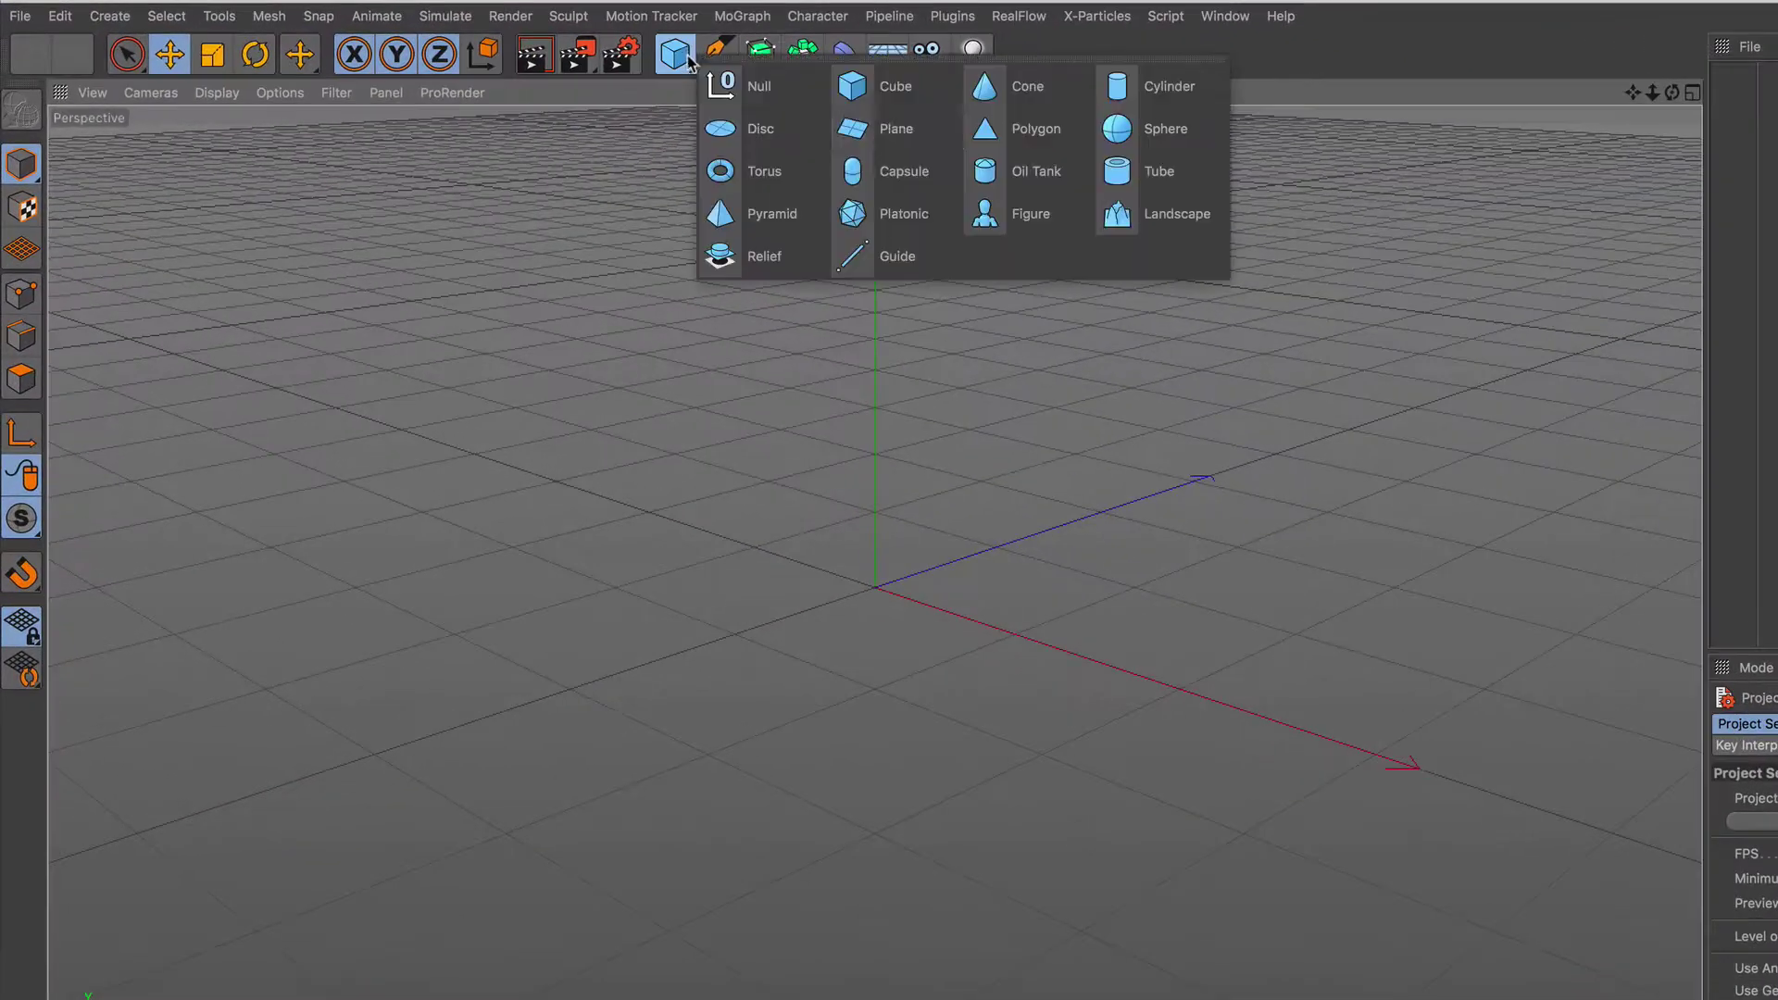
click(1157, 104)
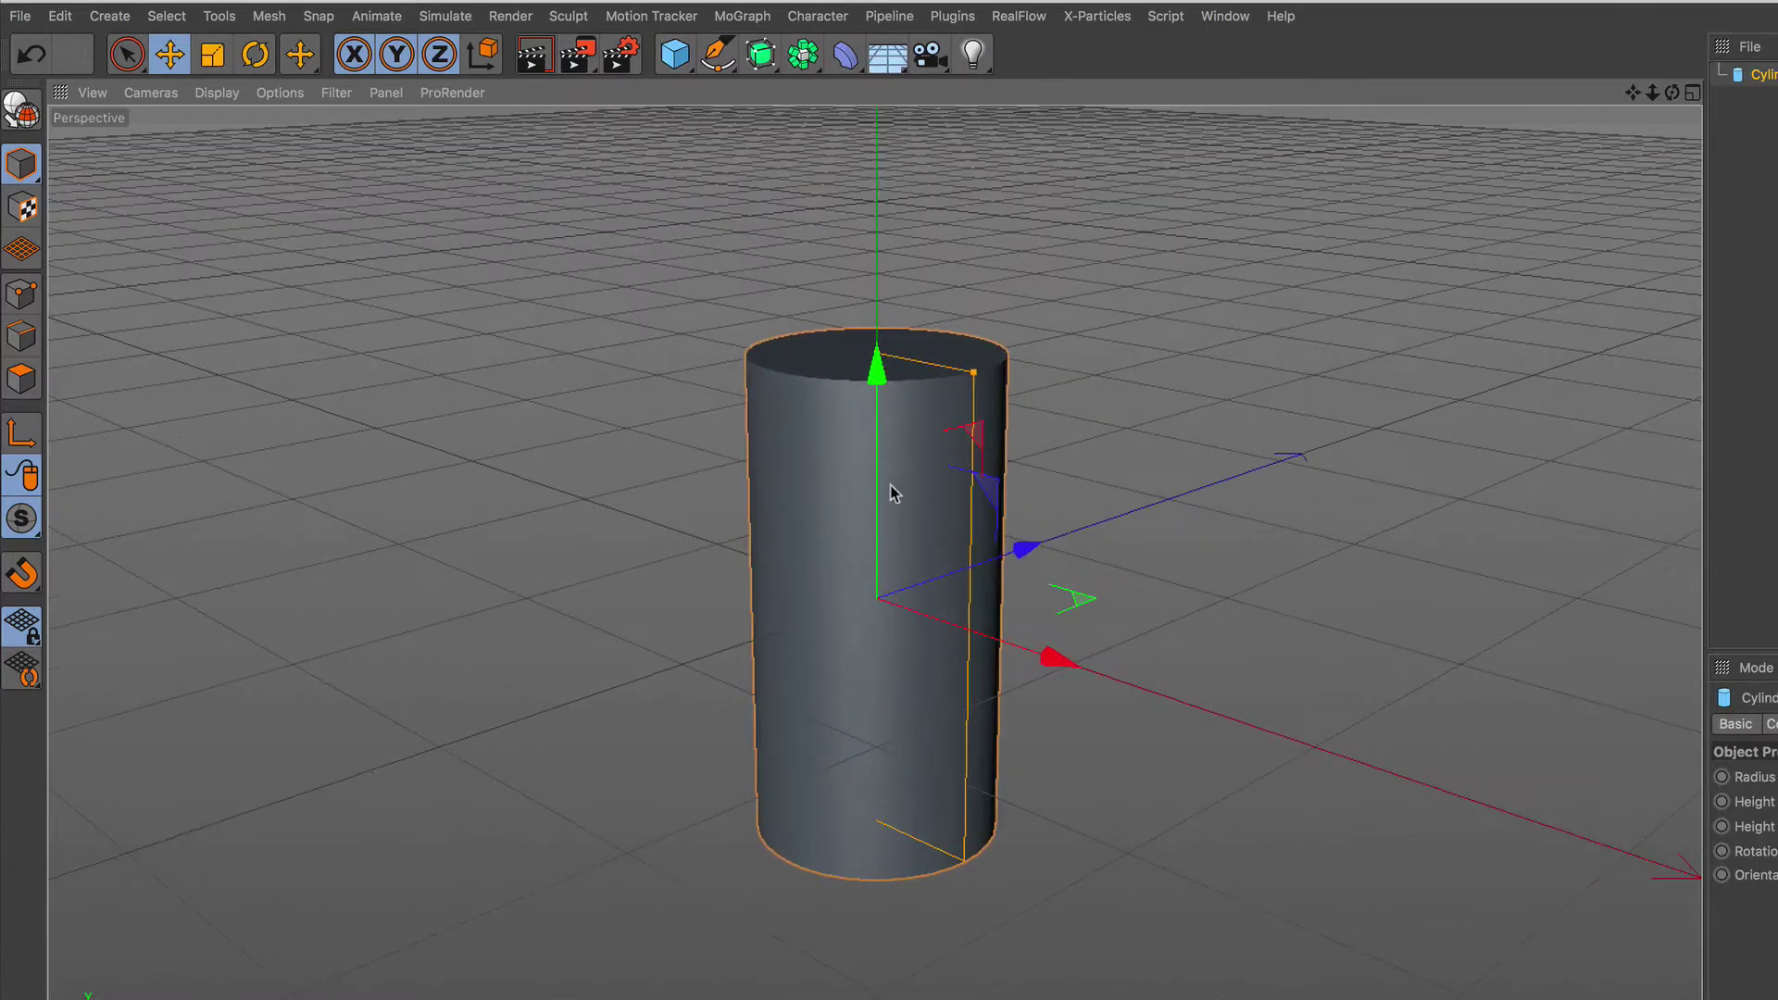
click(222, 92)
click(277, 147)
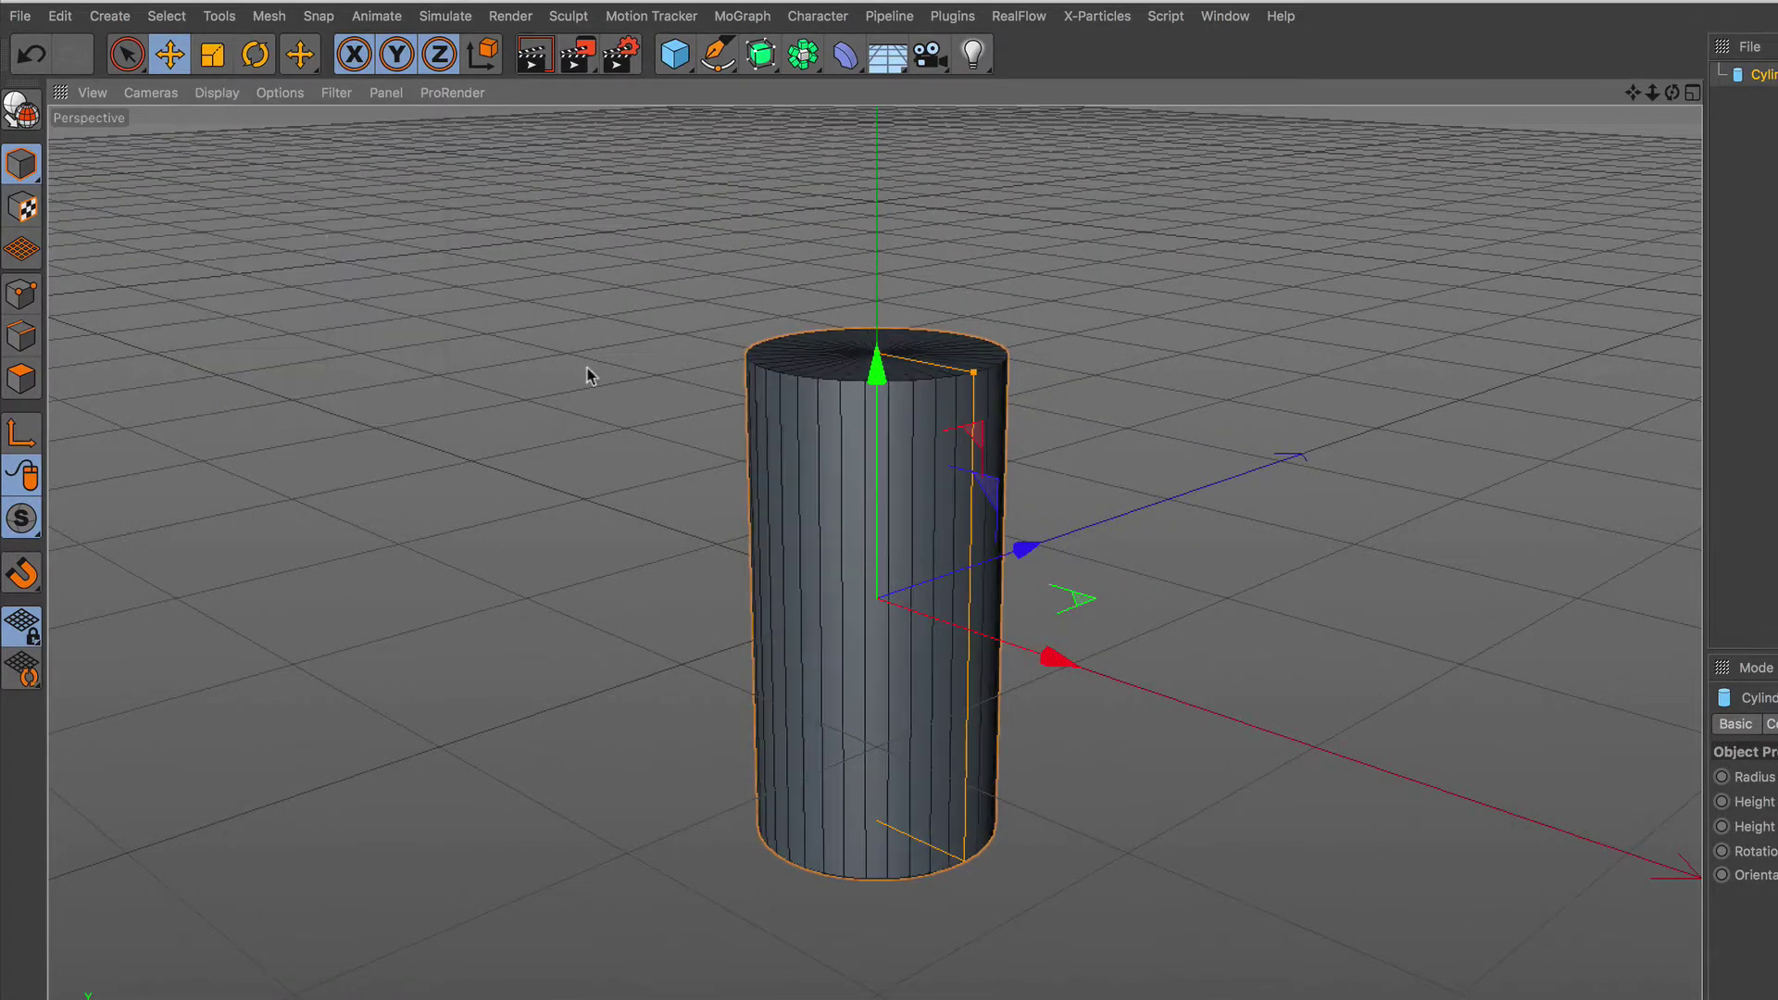
mouse_move(588, 377)
alt+mouse_down()
mouse_move(930, 492)
mouse_move(889, 514)
alt+mouse_up()
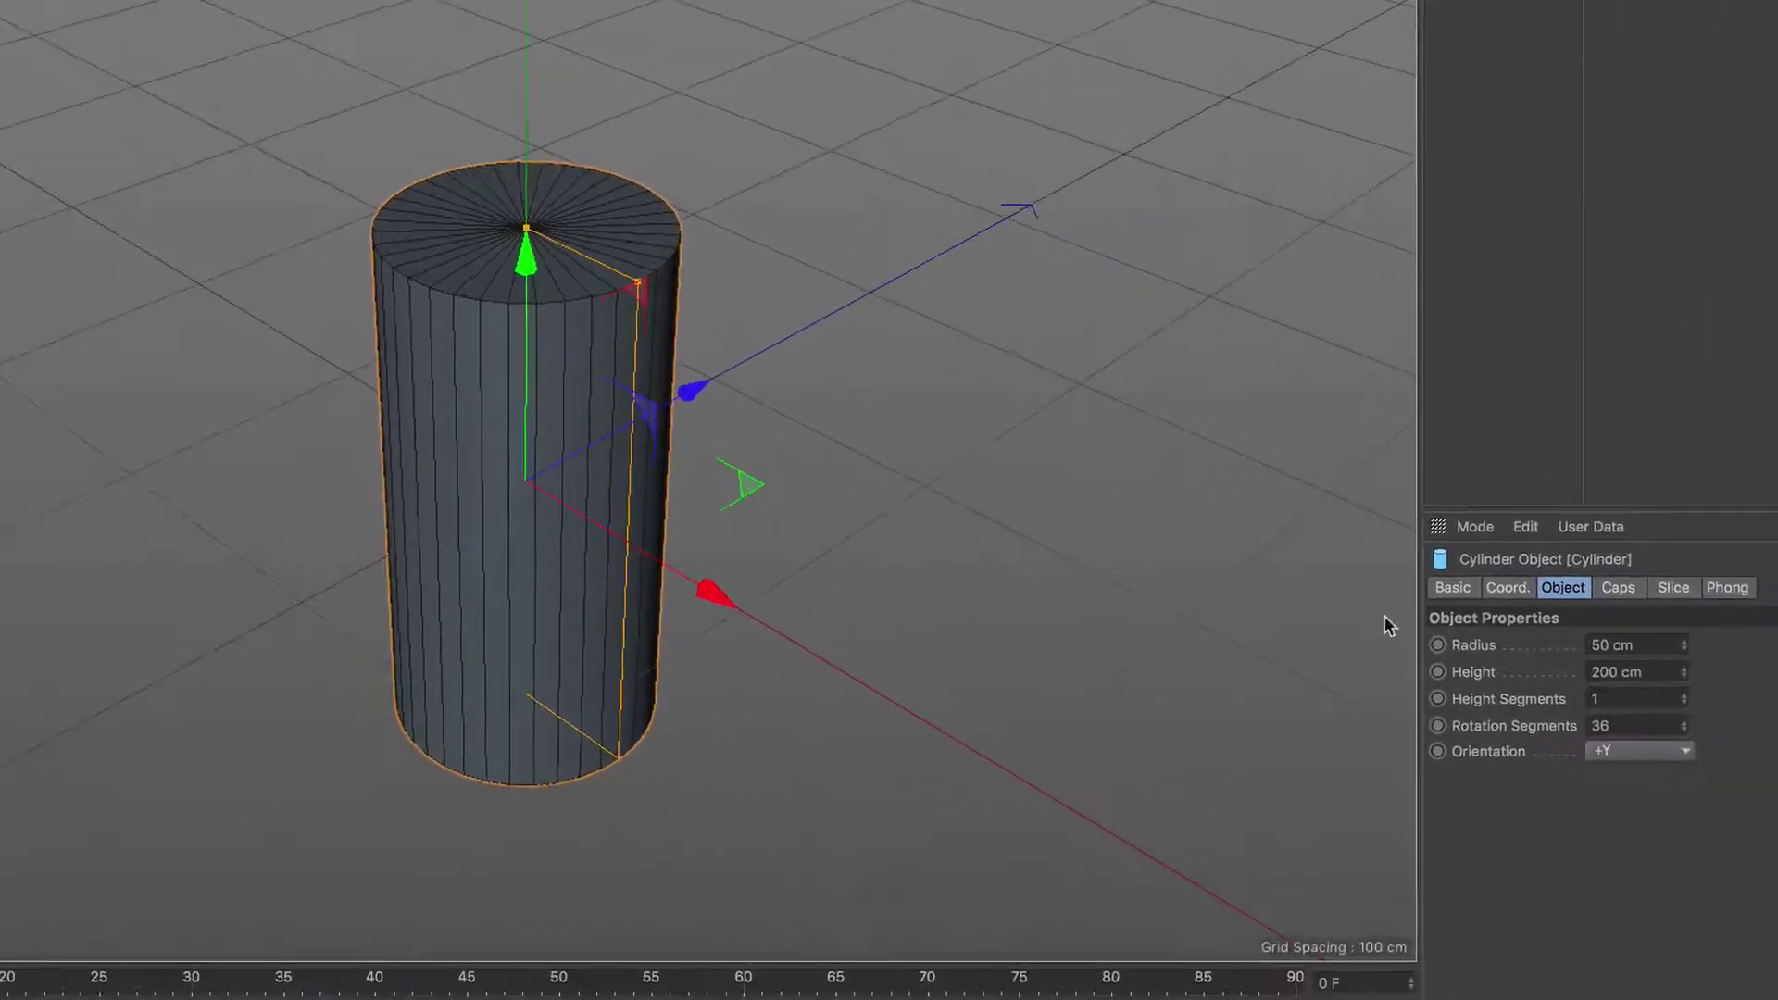
Step: Turn off the cylinder's caps and set 58 height and 76 rotation segments
click(1552, 554)
click(1463, 611)
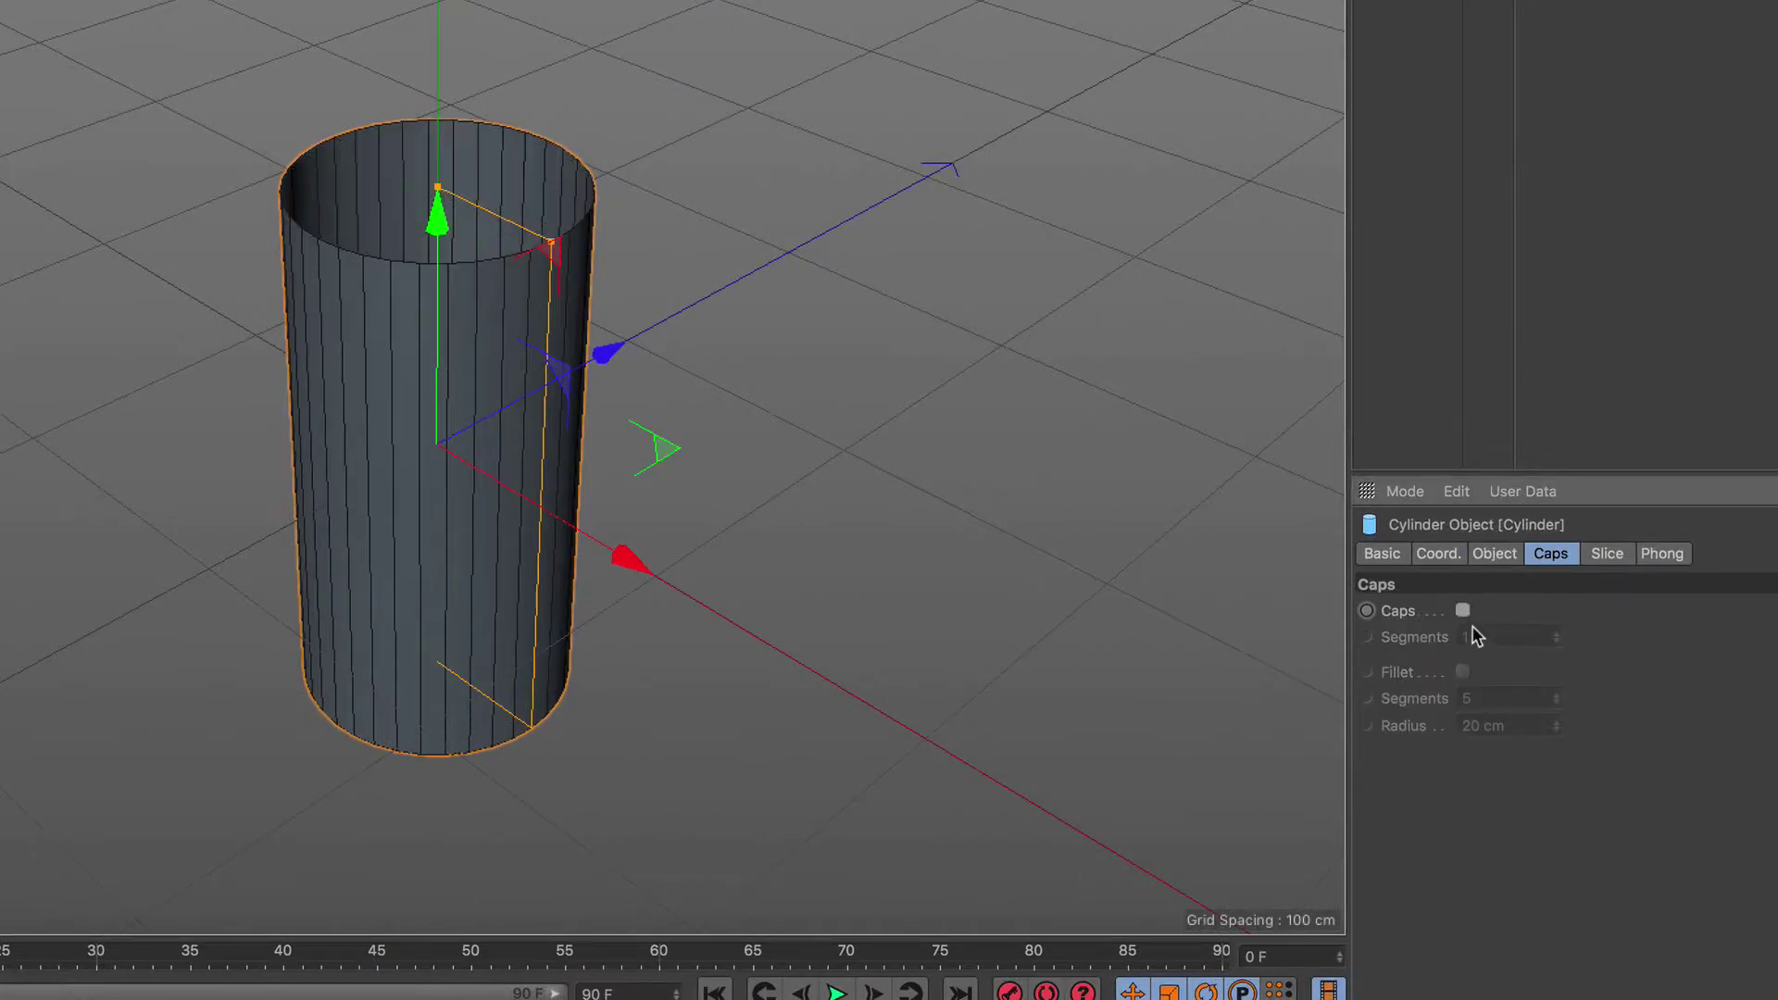
click(1495, 553)
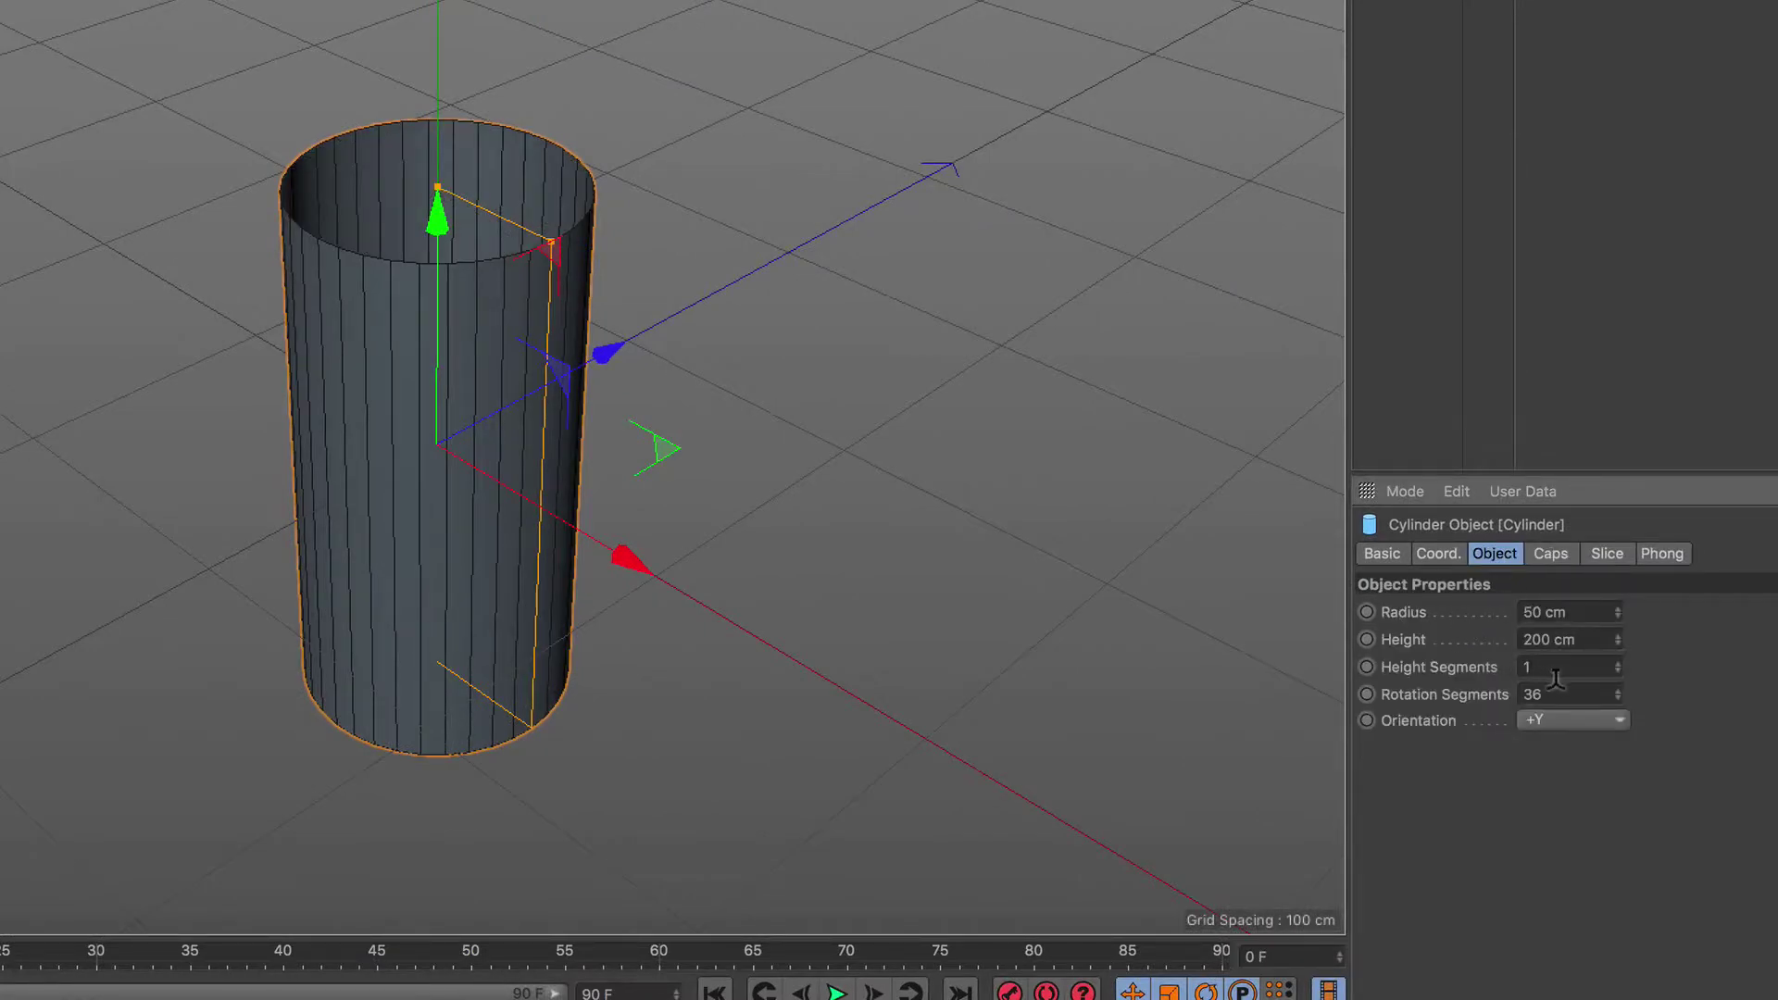
drag(1617, 668, 1632, 615)
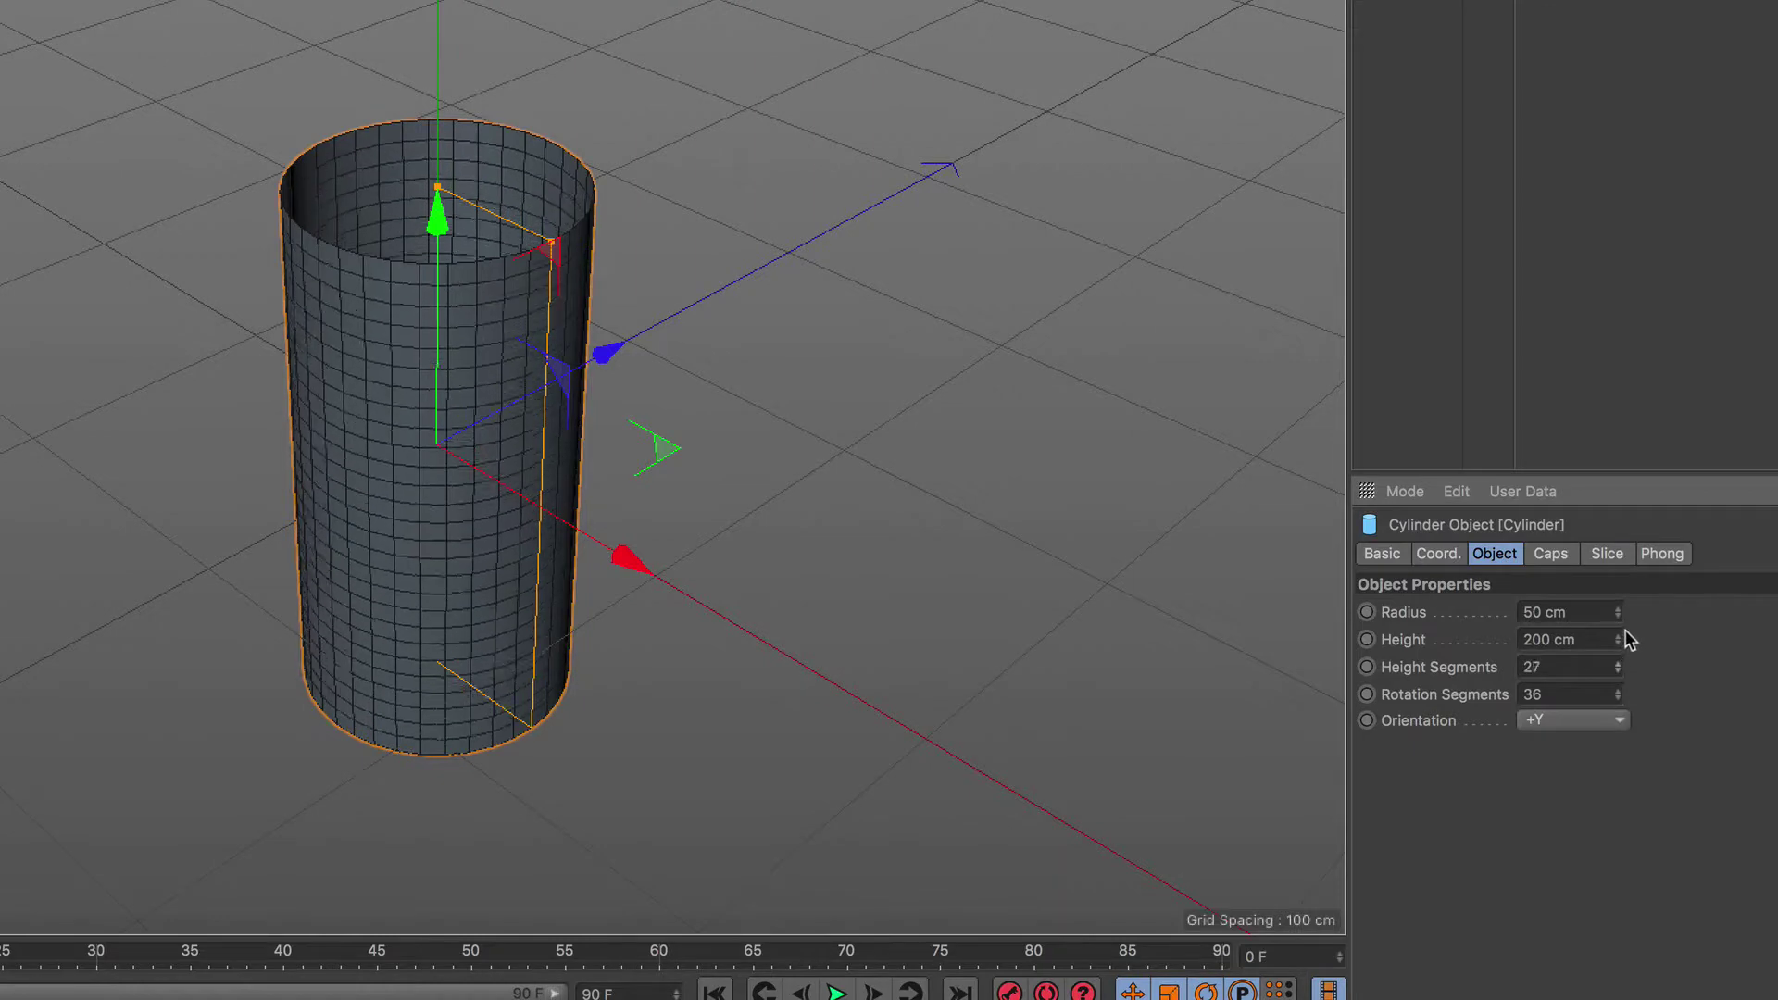
mouse_move(1619, 694)
mouse_down()
mouse_move(1640, 646)
mouse_move(1623, 647)
mouse_up()
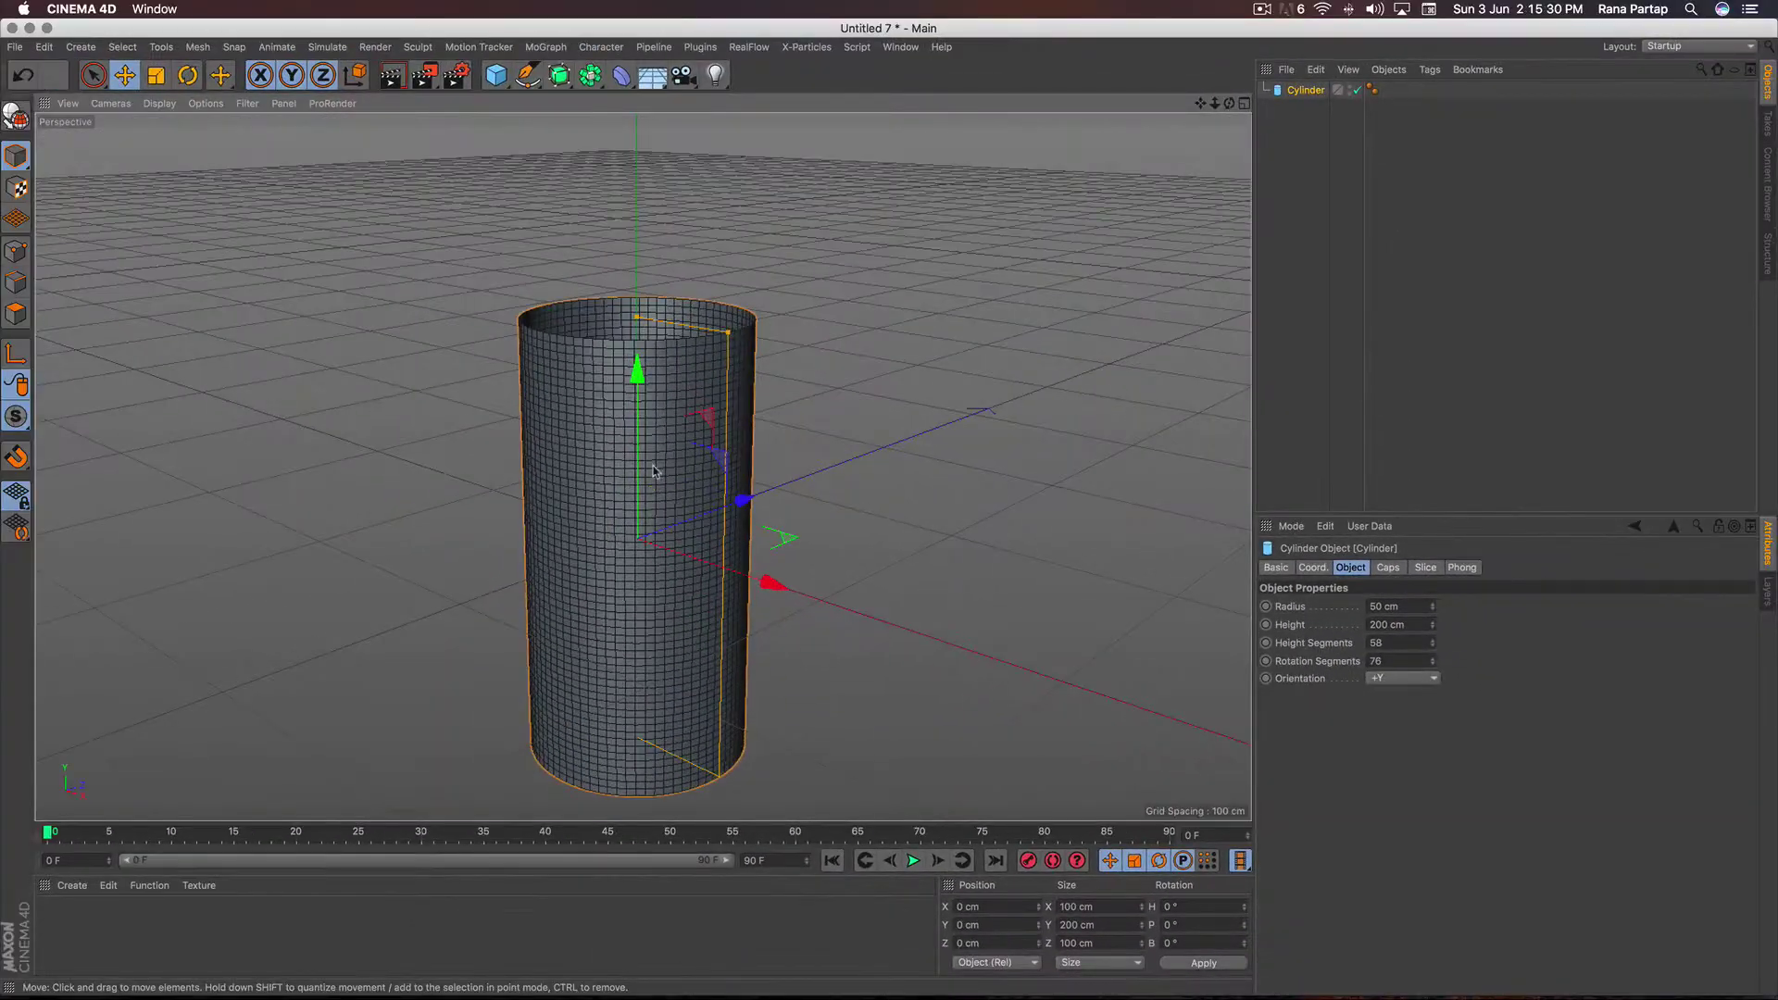
alt+drag(653, 471, 653, 437)
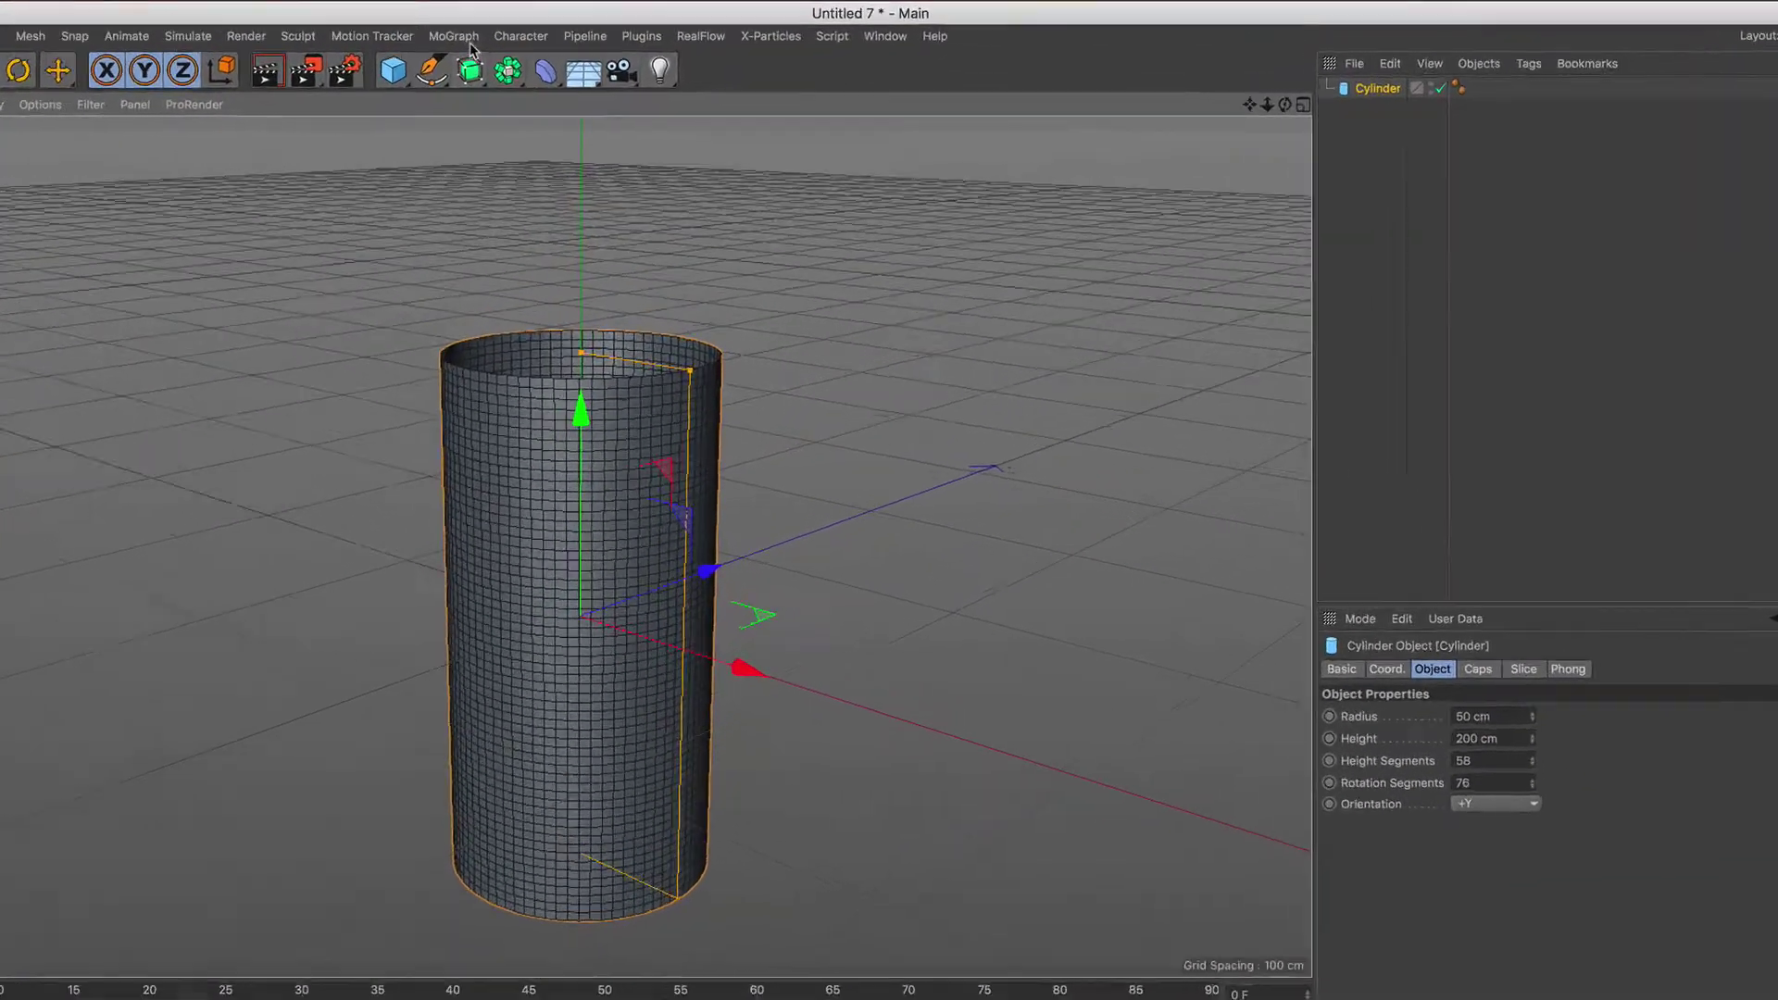
Step: Add a MoText reading SURFACE, middle-aligned, in Proxima Nova Black
click(545, 47)
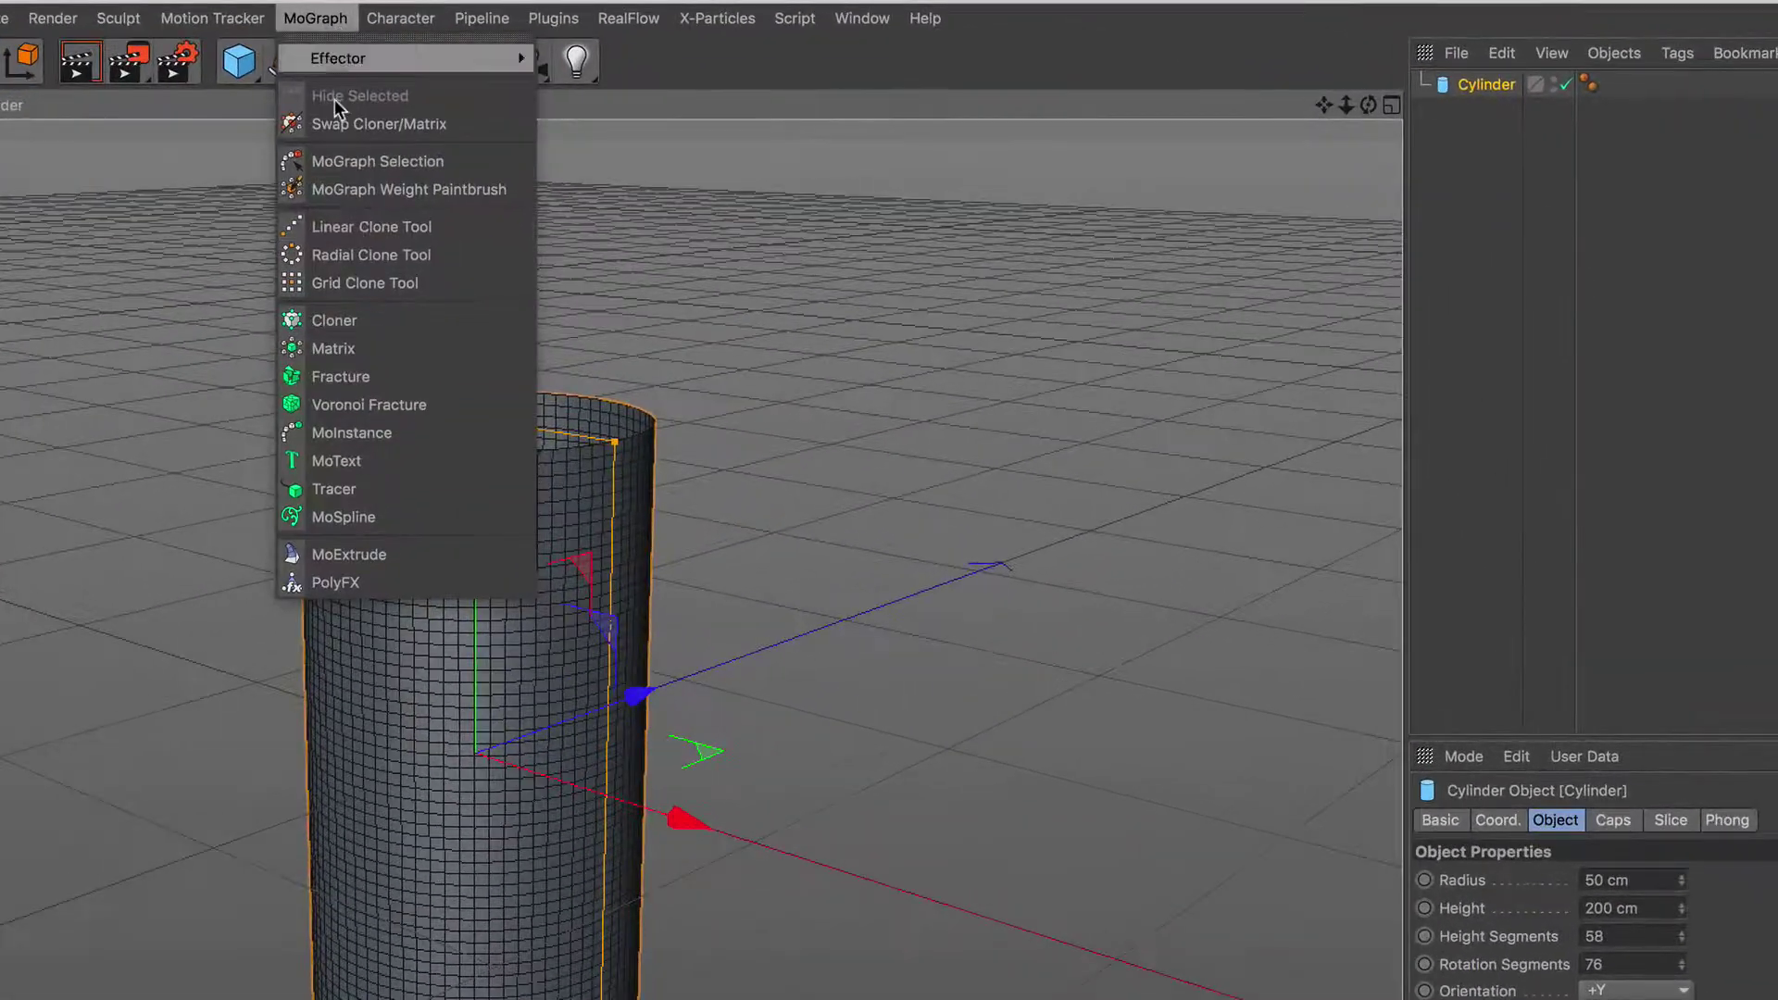
click(410, 460)
click(1517, 944)
text(SURFACE)
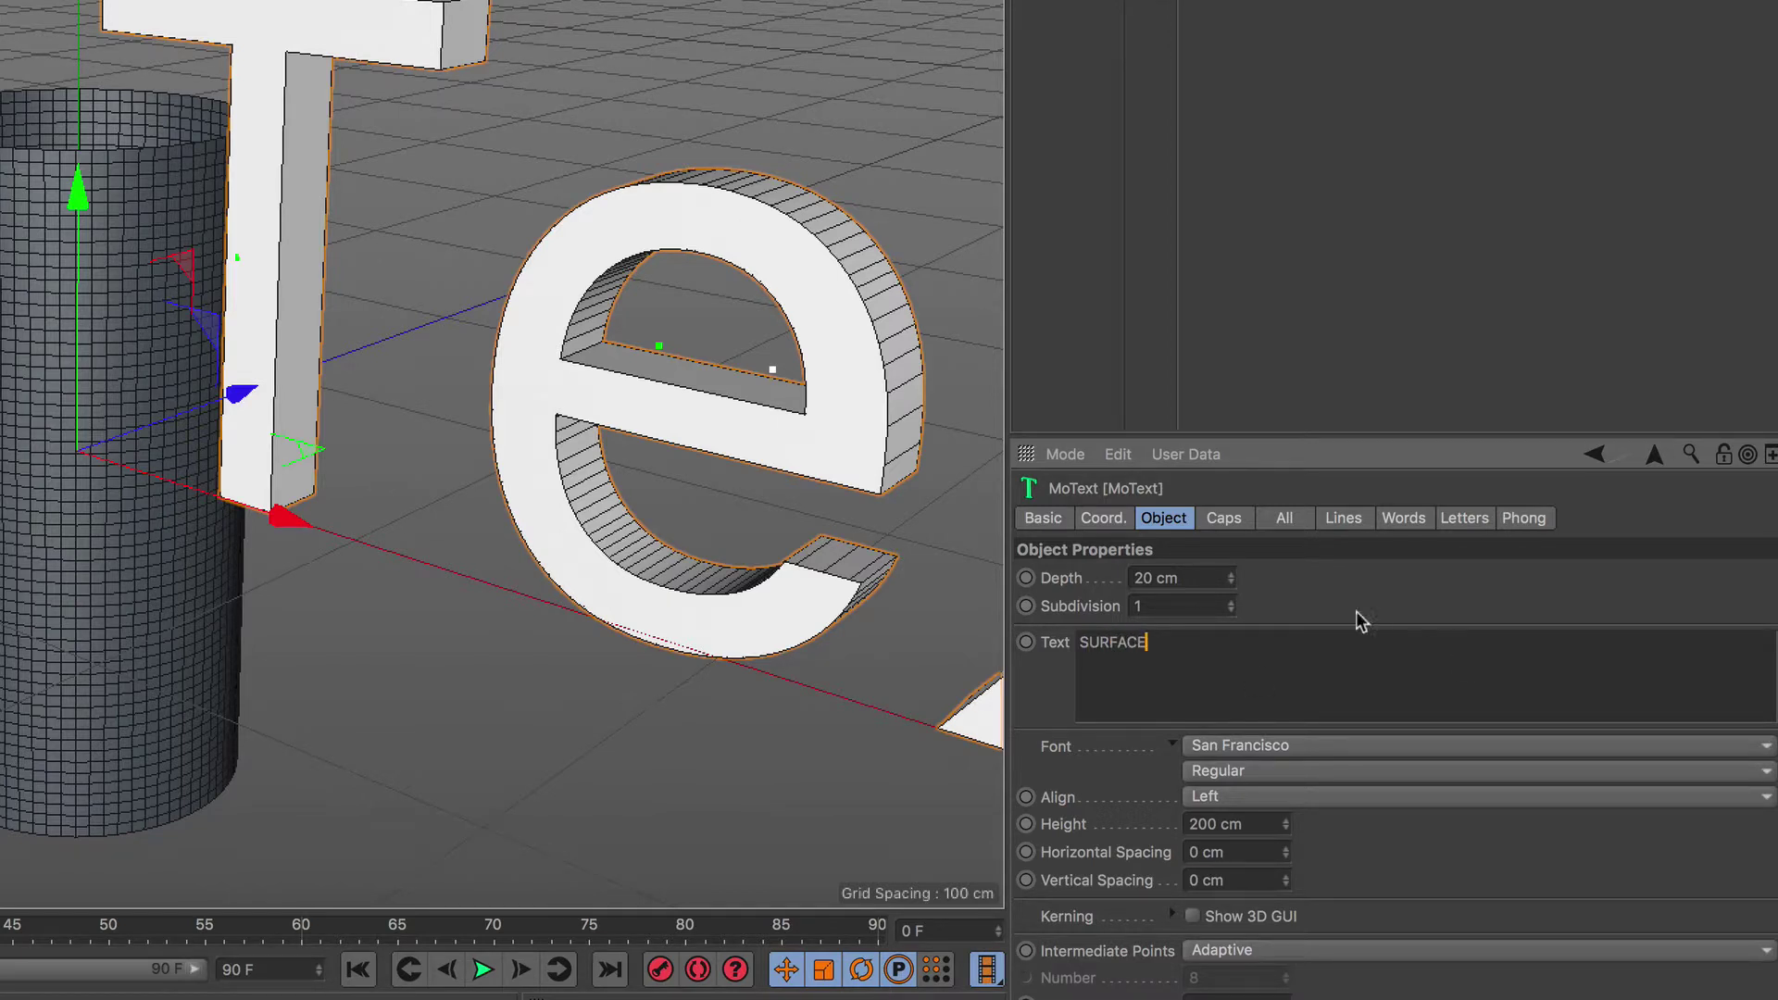
click(1317, 600)
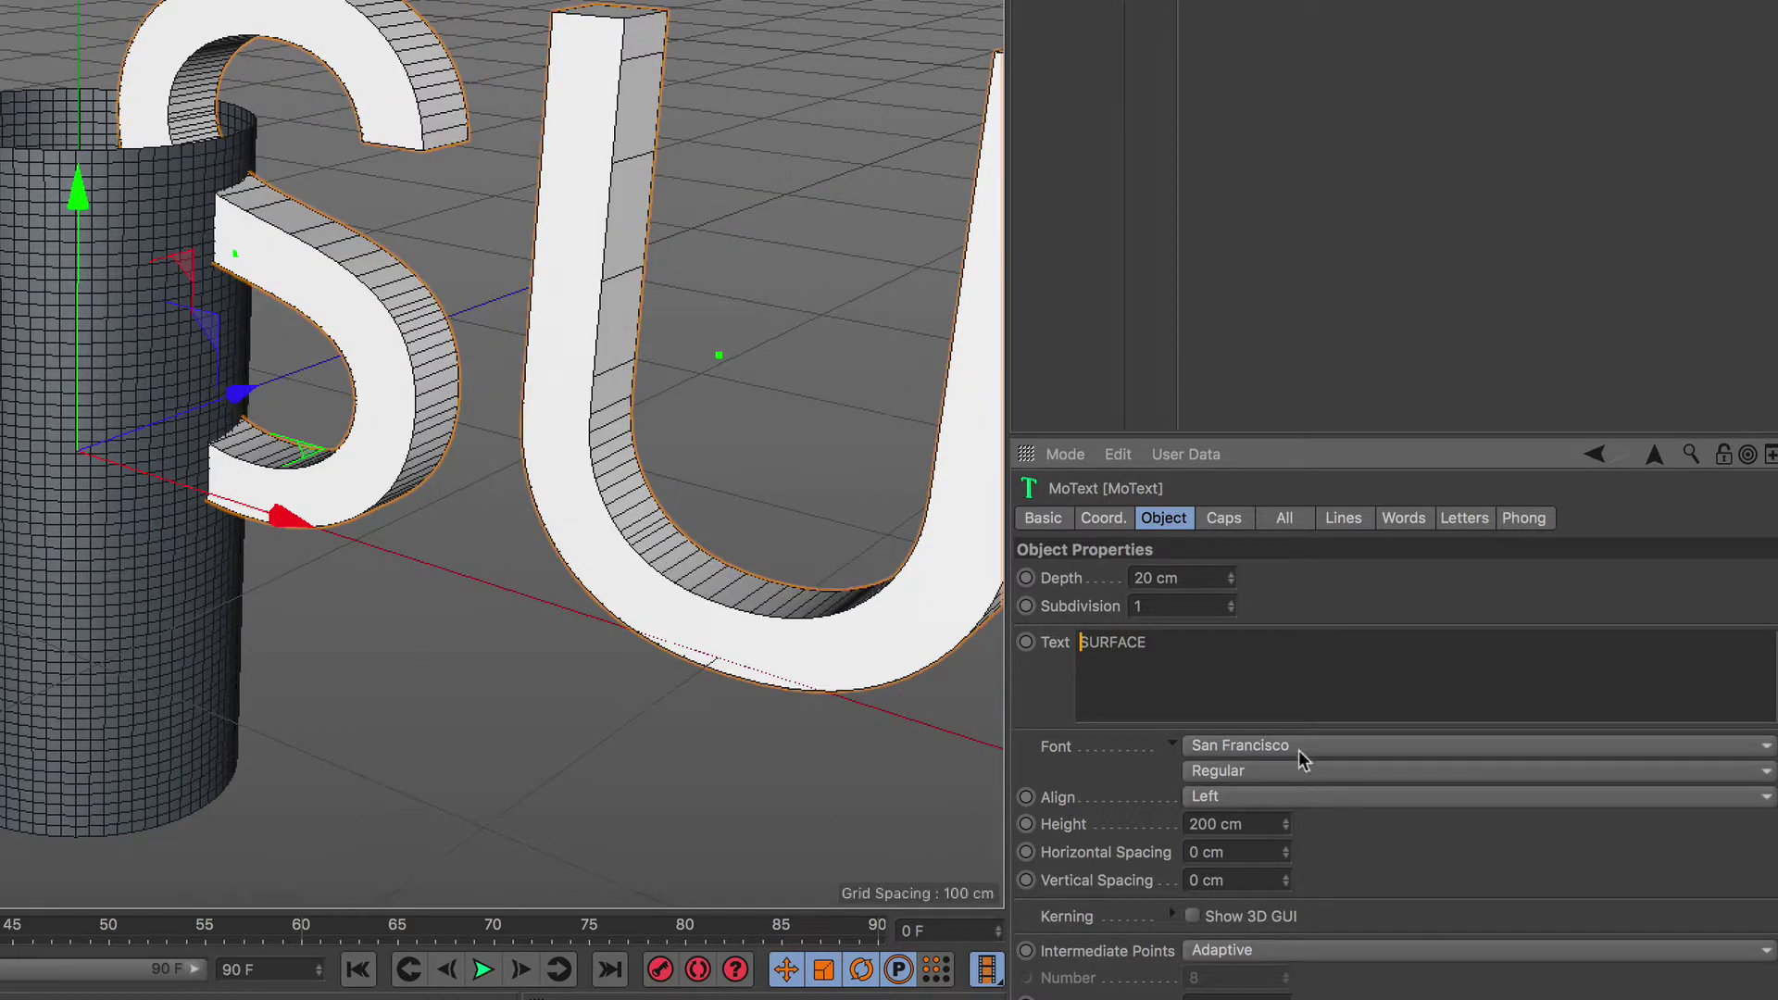
click(1297, 799)
click(1282, 849)
click(1301, 750)
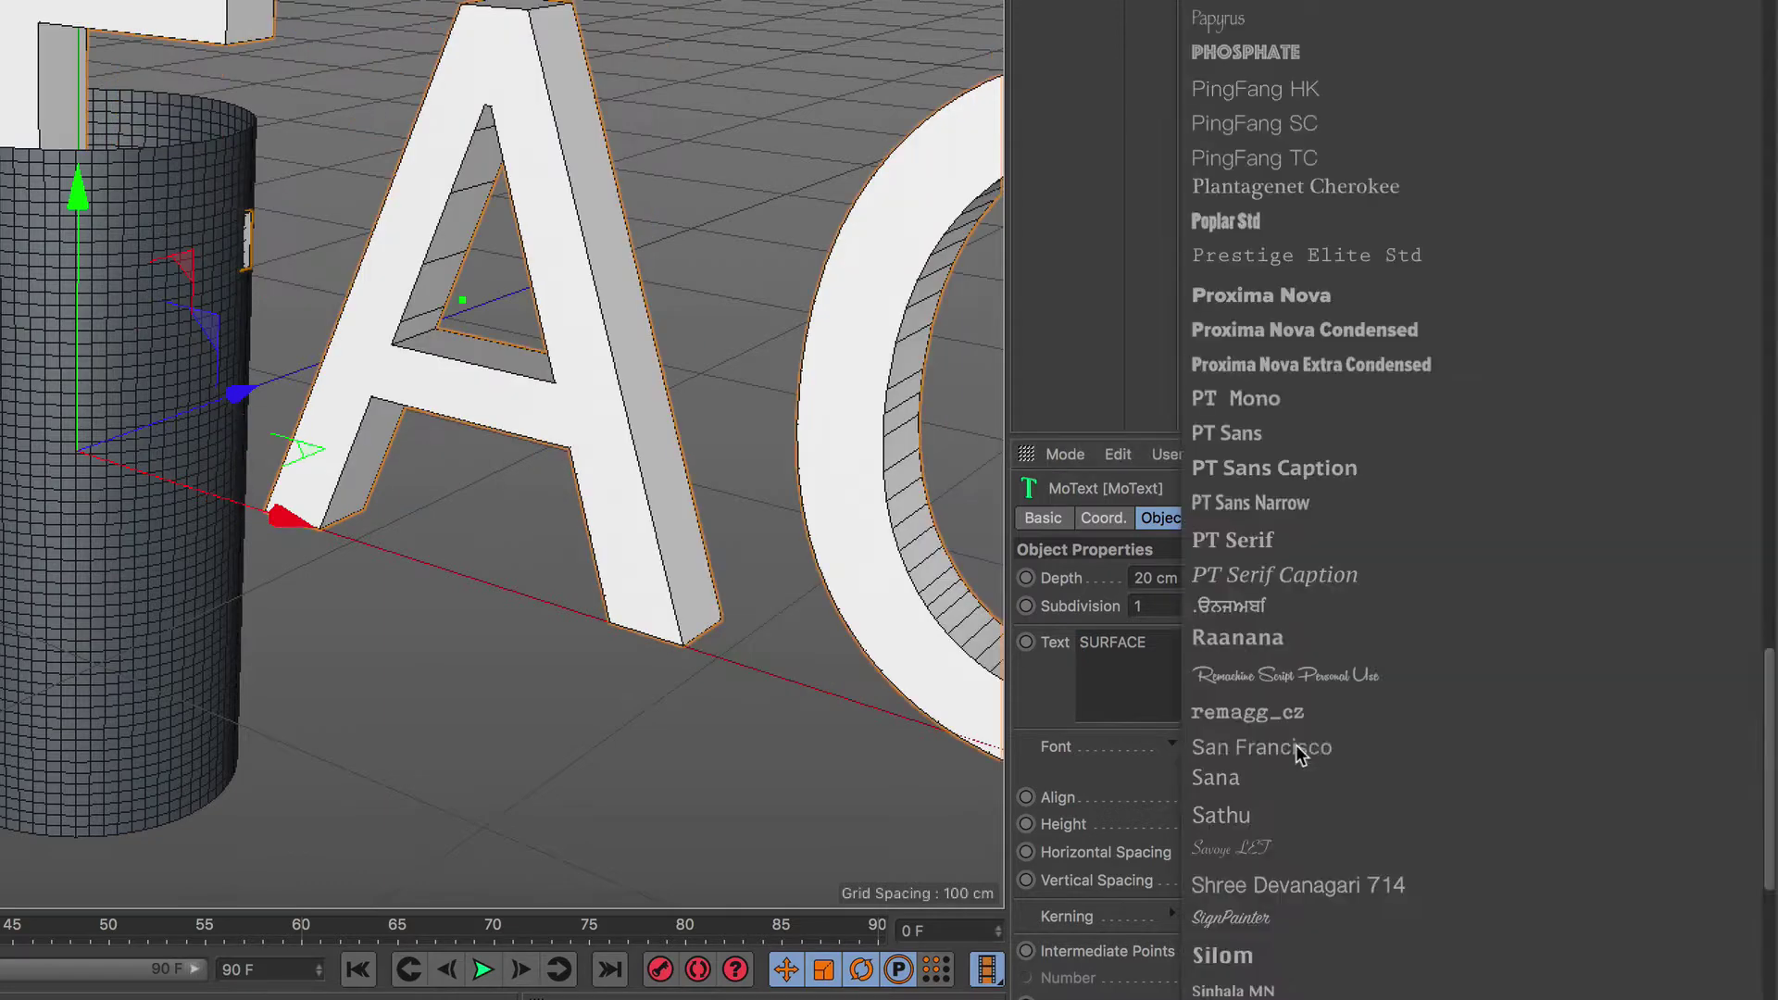
click(1371, 301)
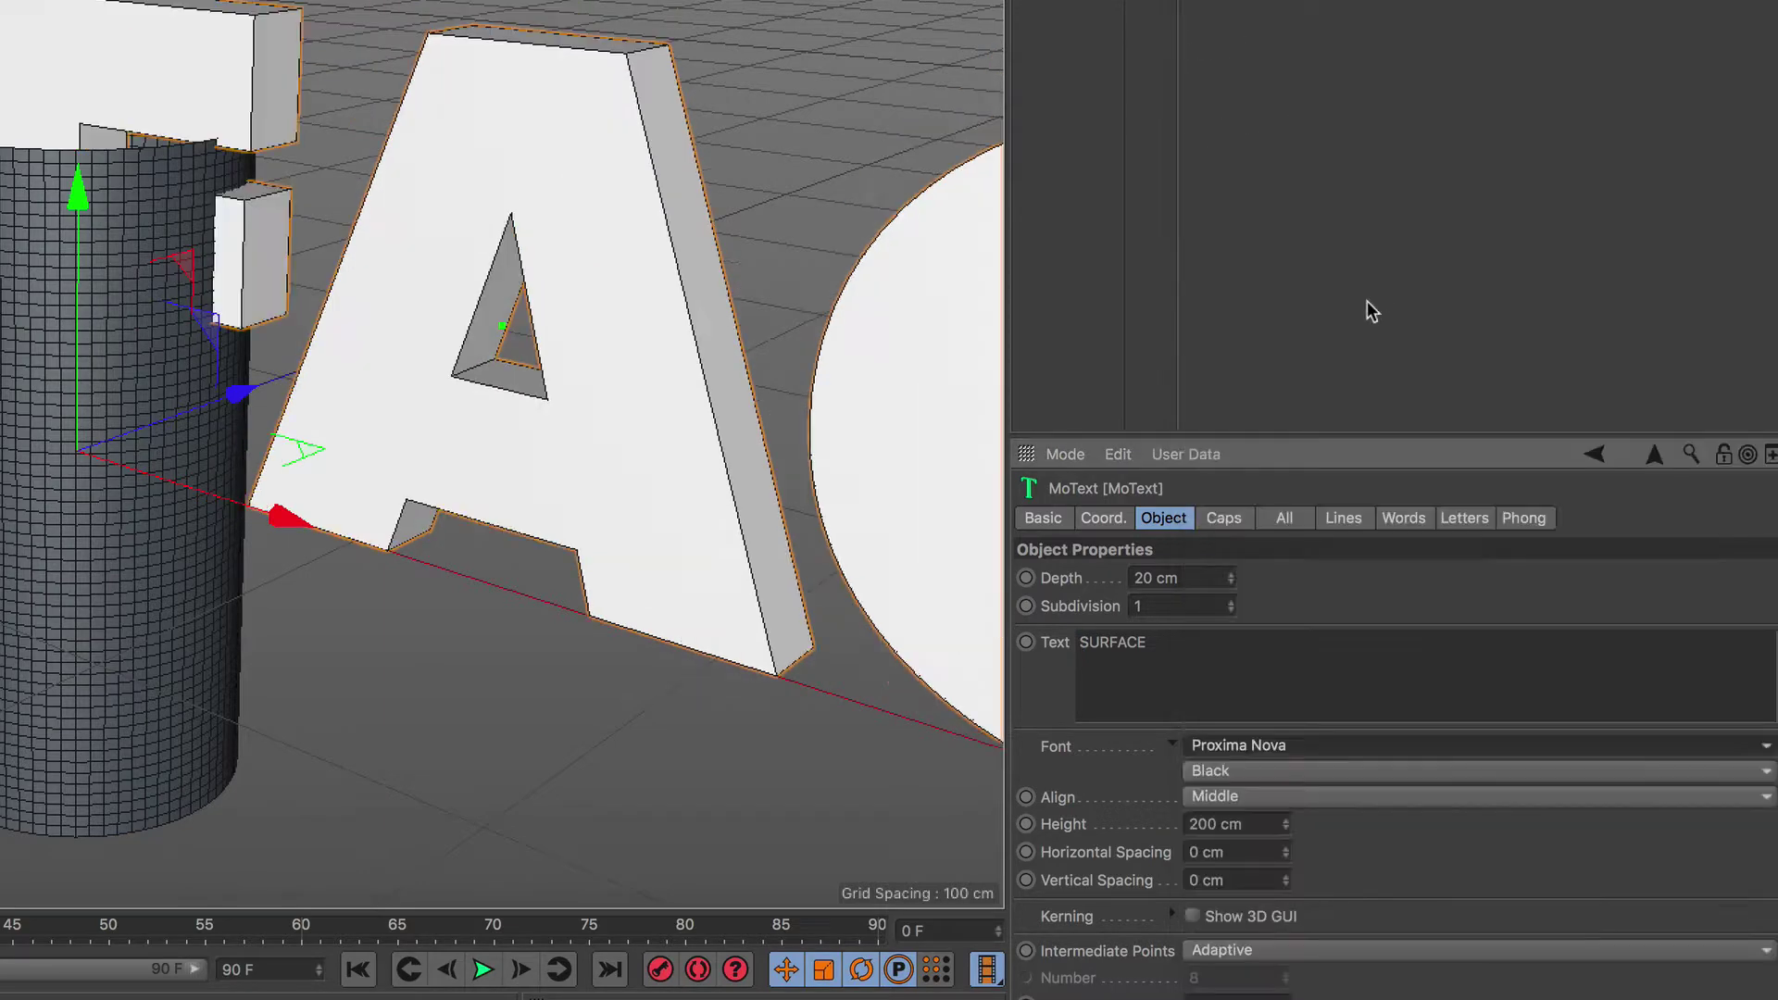
Step: Set the text height to 50 cm and move it forward out of the cylinder
double_click(1202, 823)
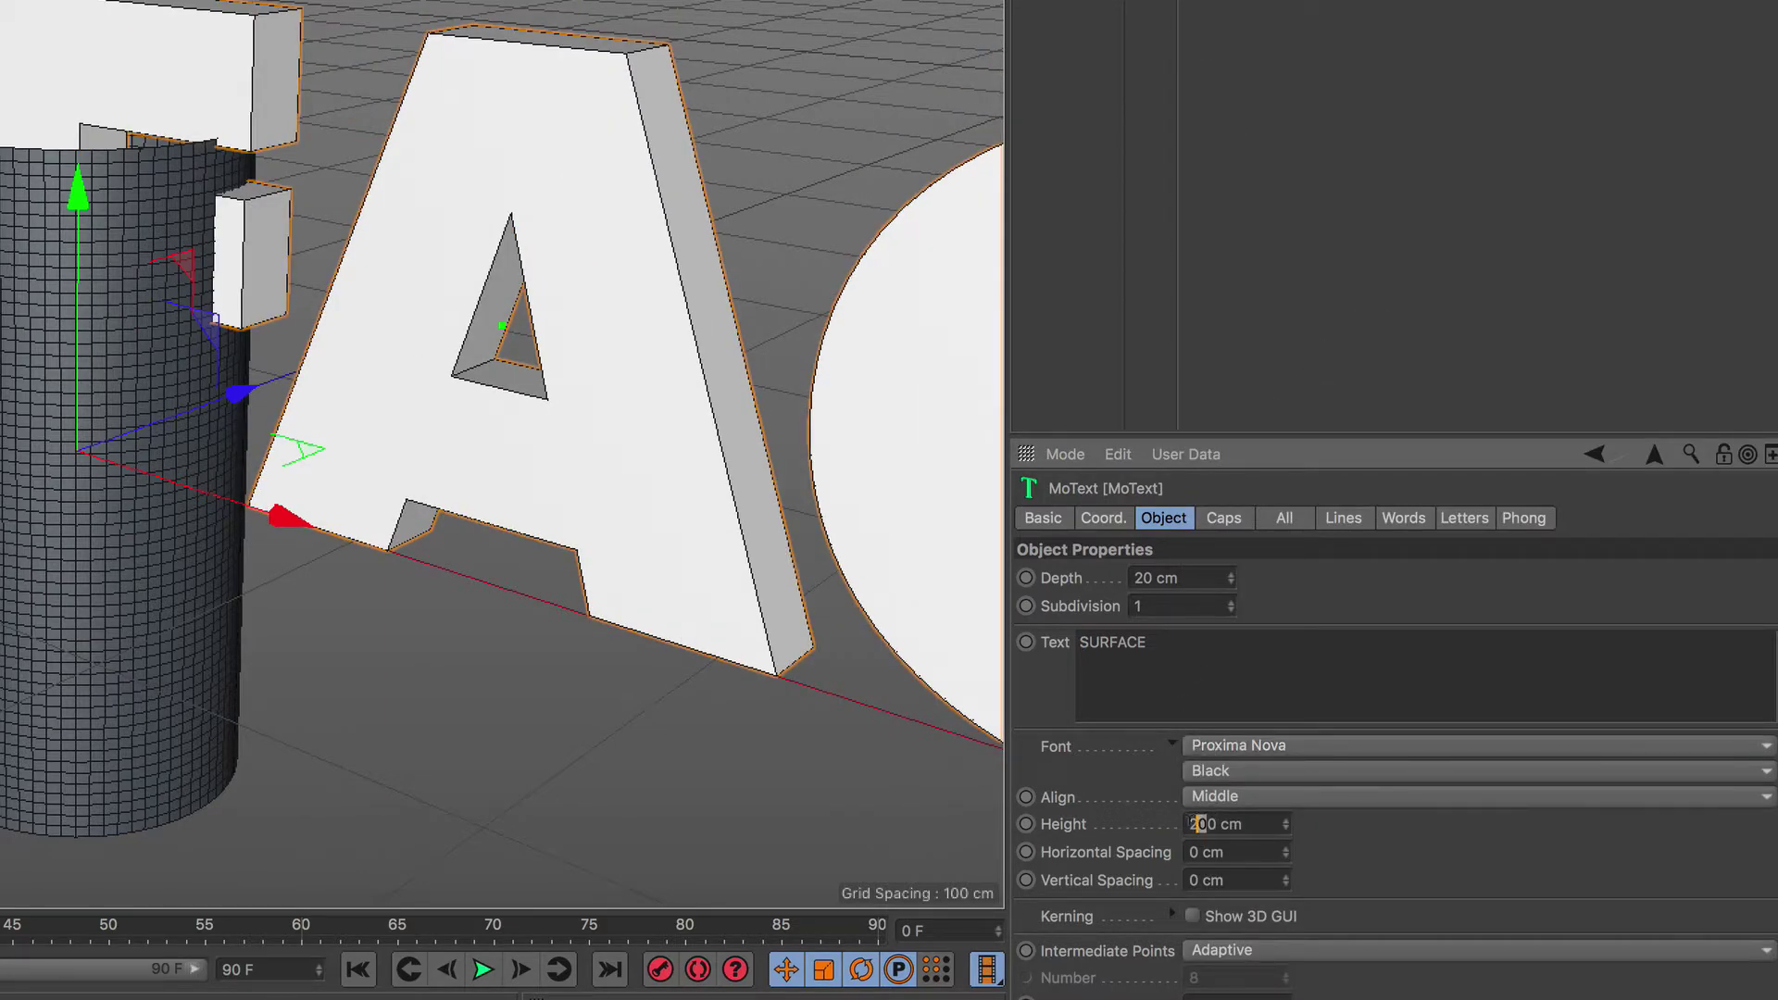
text(5)
key(Return)
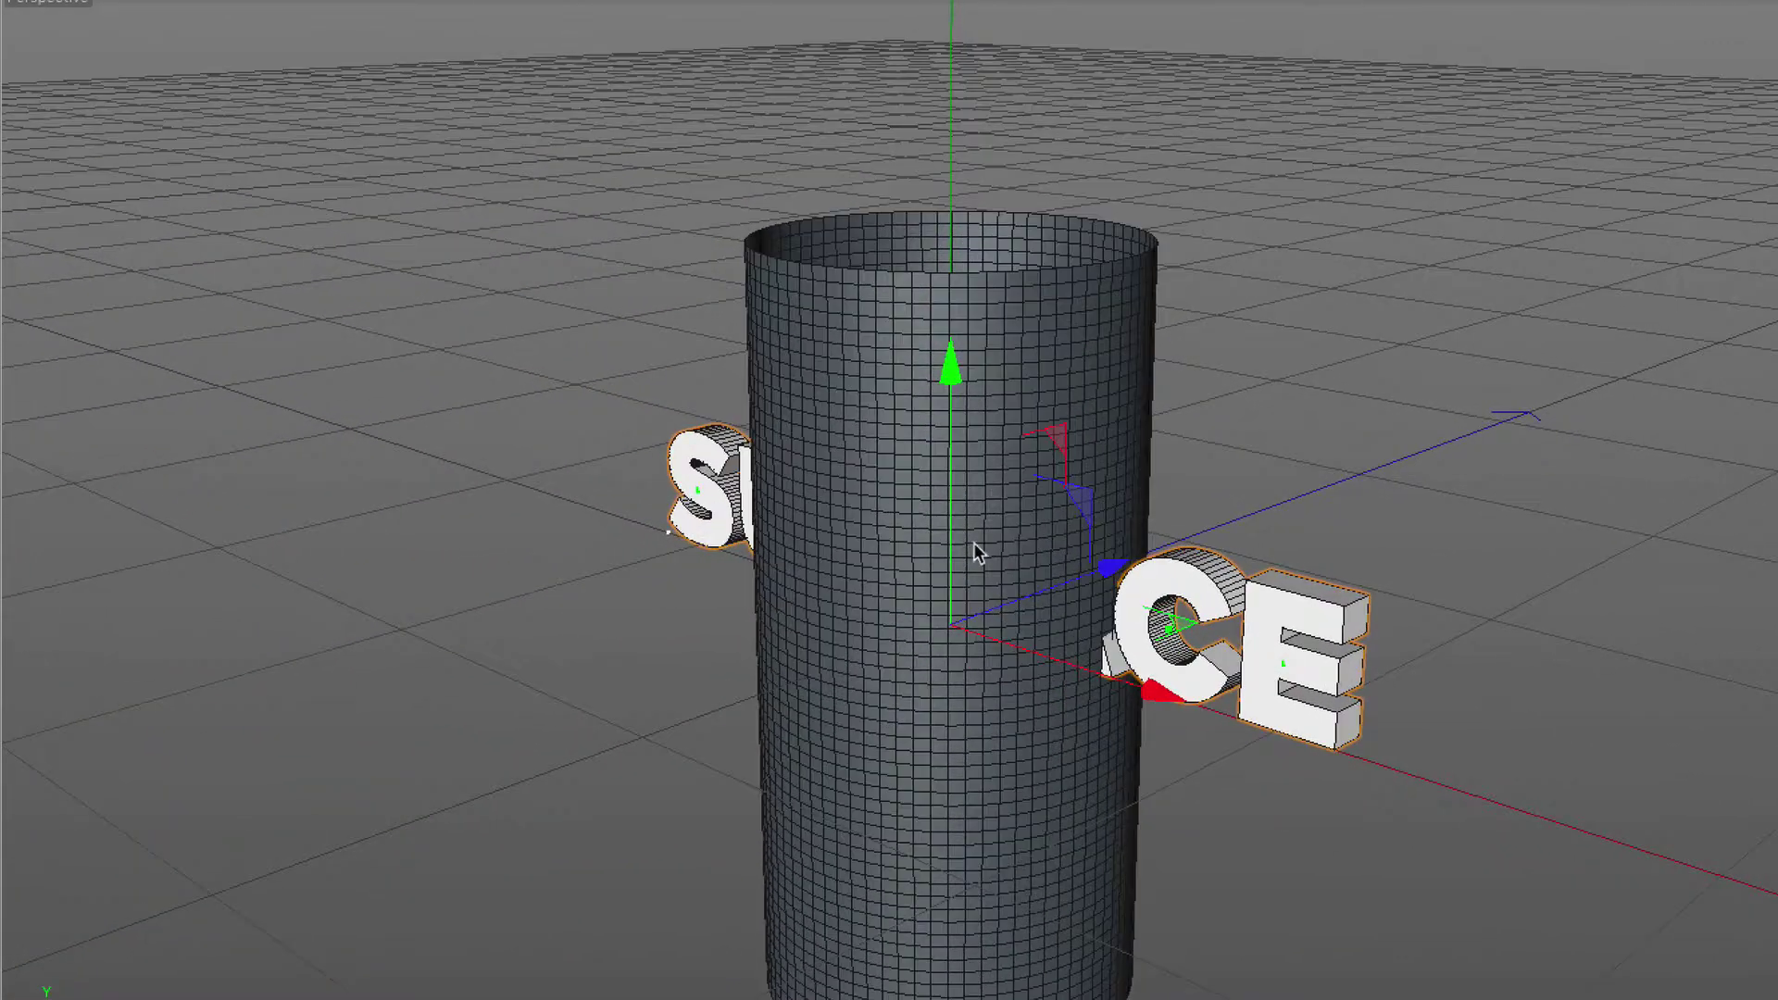
alt+drag(975, 545, 988, 606)
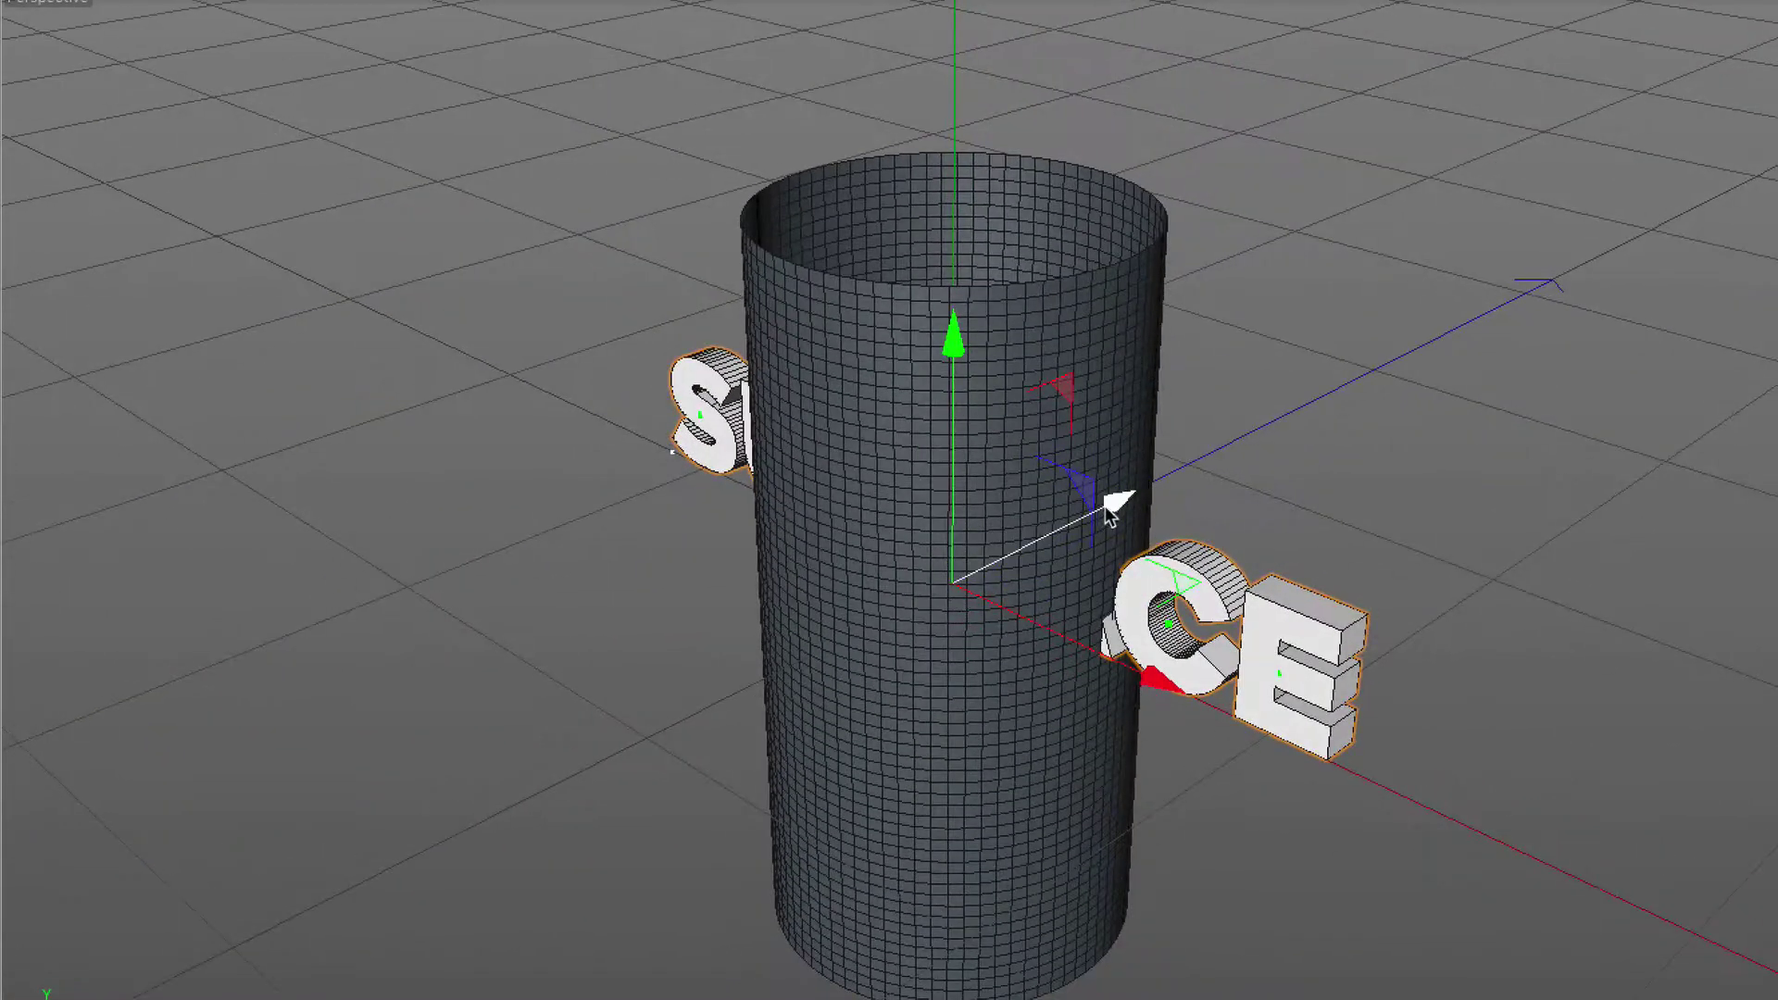
drag(1111, 509, 925, 632)
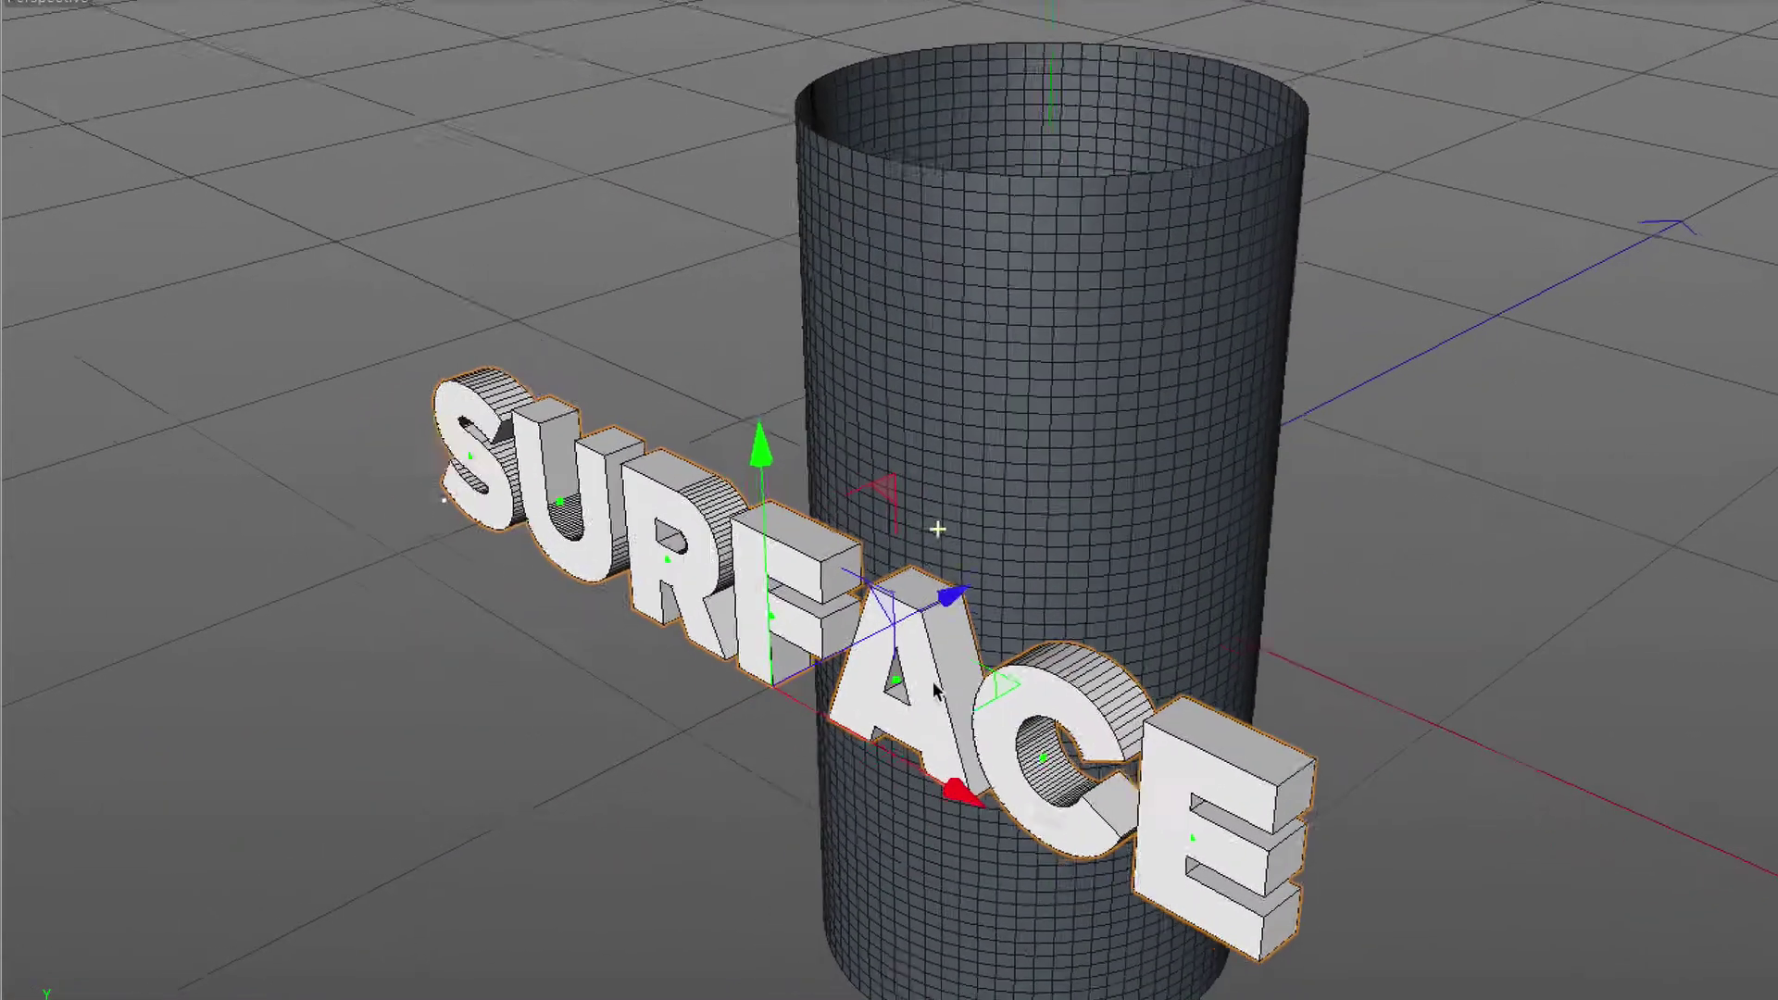
scroll(935, 693, up, 2)
scroll(954, 663, up, 2)
scroll(980, 625, up, 2)
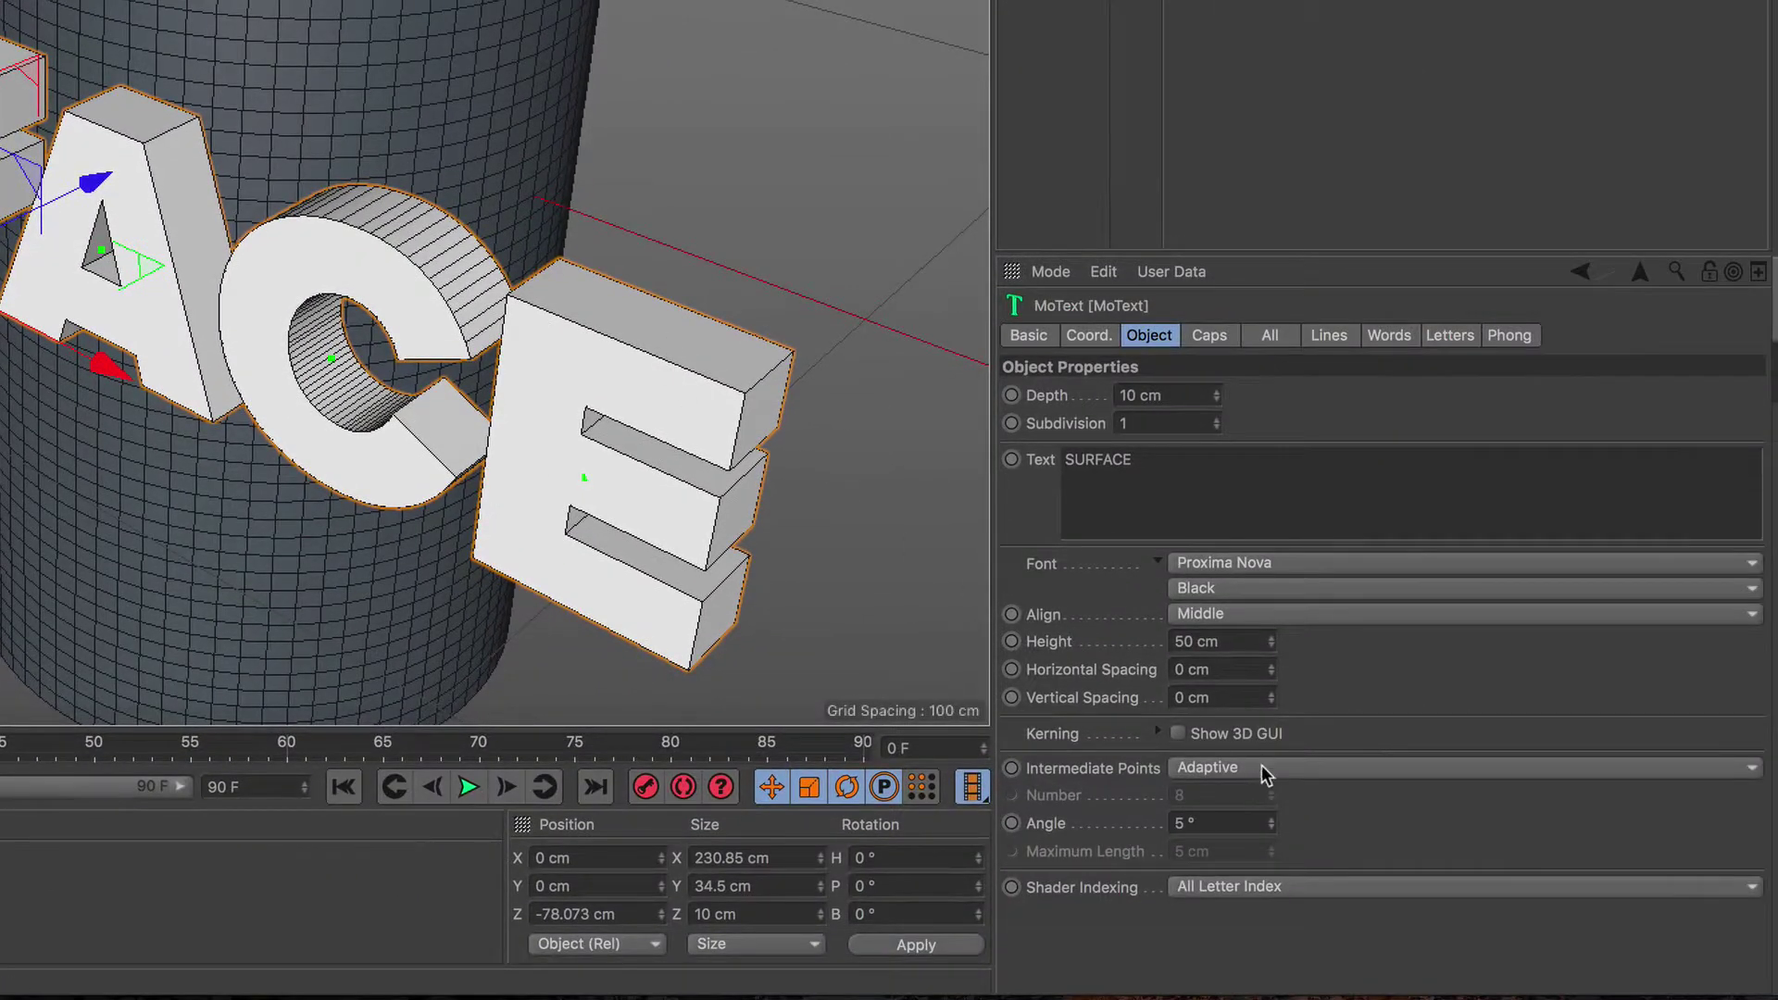
Step: Set Intermediate Points to Subdivided with a 2 cm maximum length
click(1262, 765)
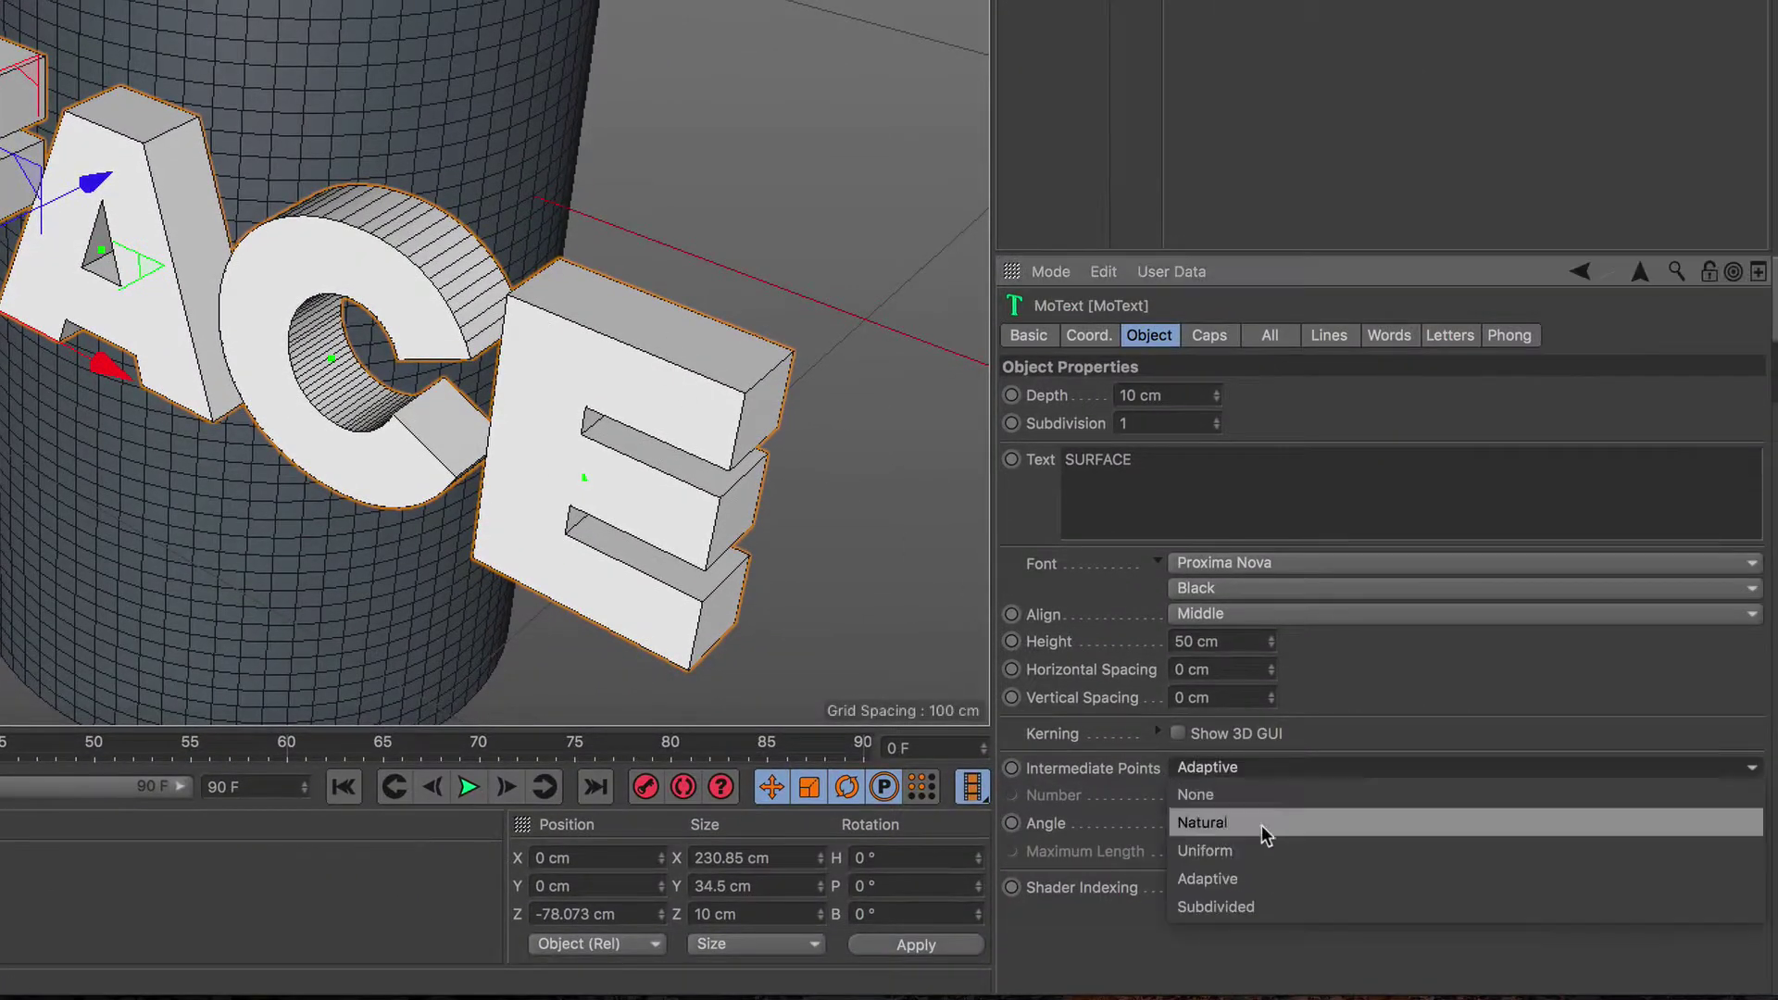
click(1253, 905)
double_click(1197, 851)
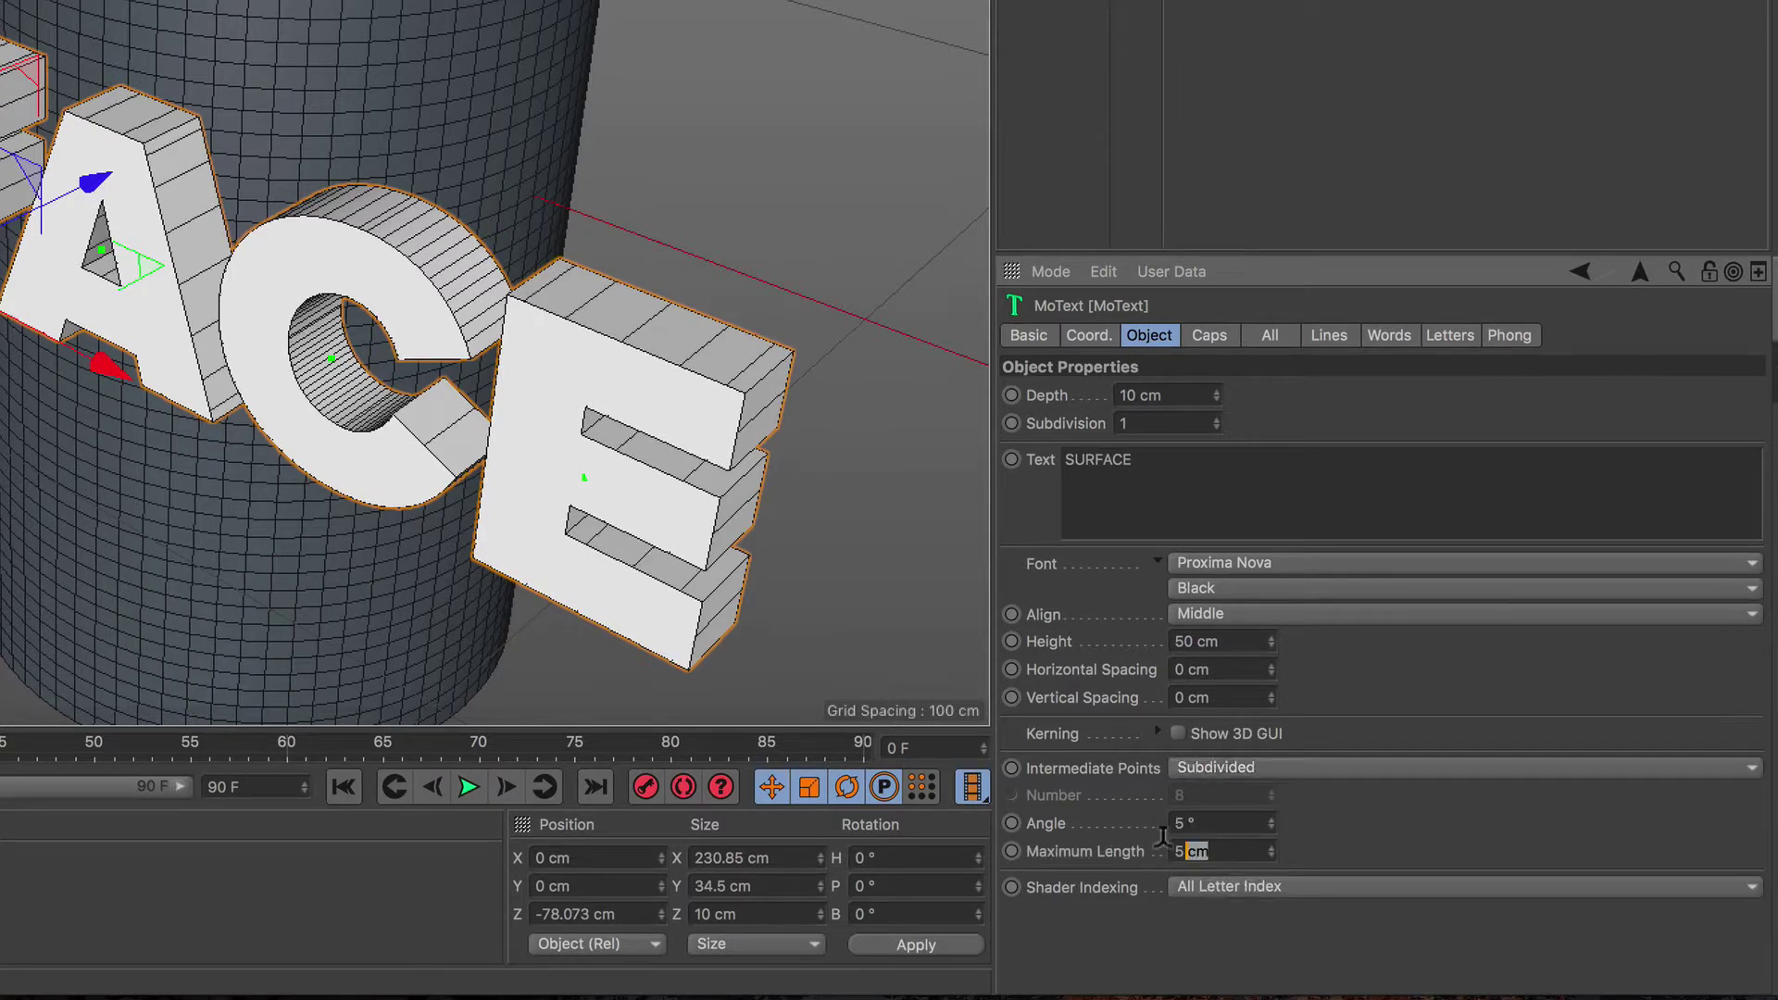
text(2)
key(Return)
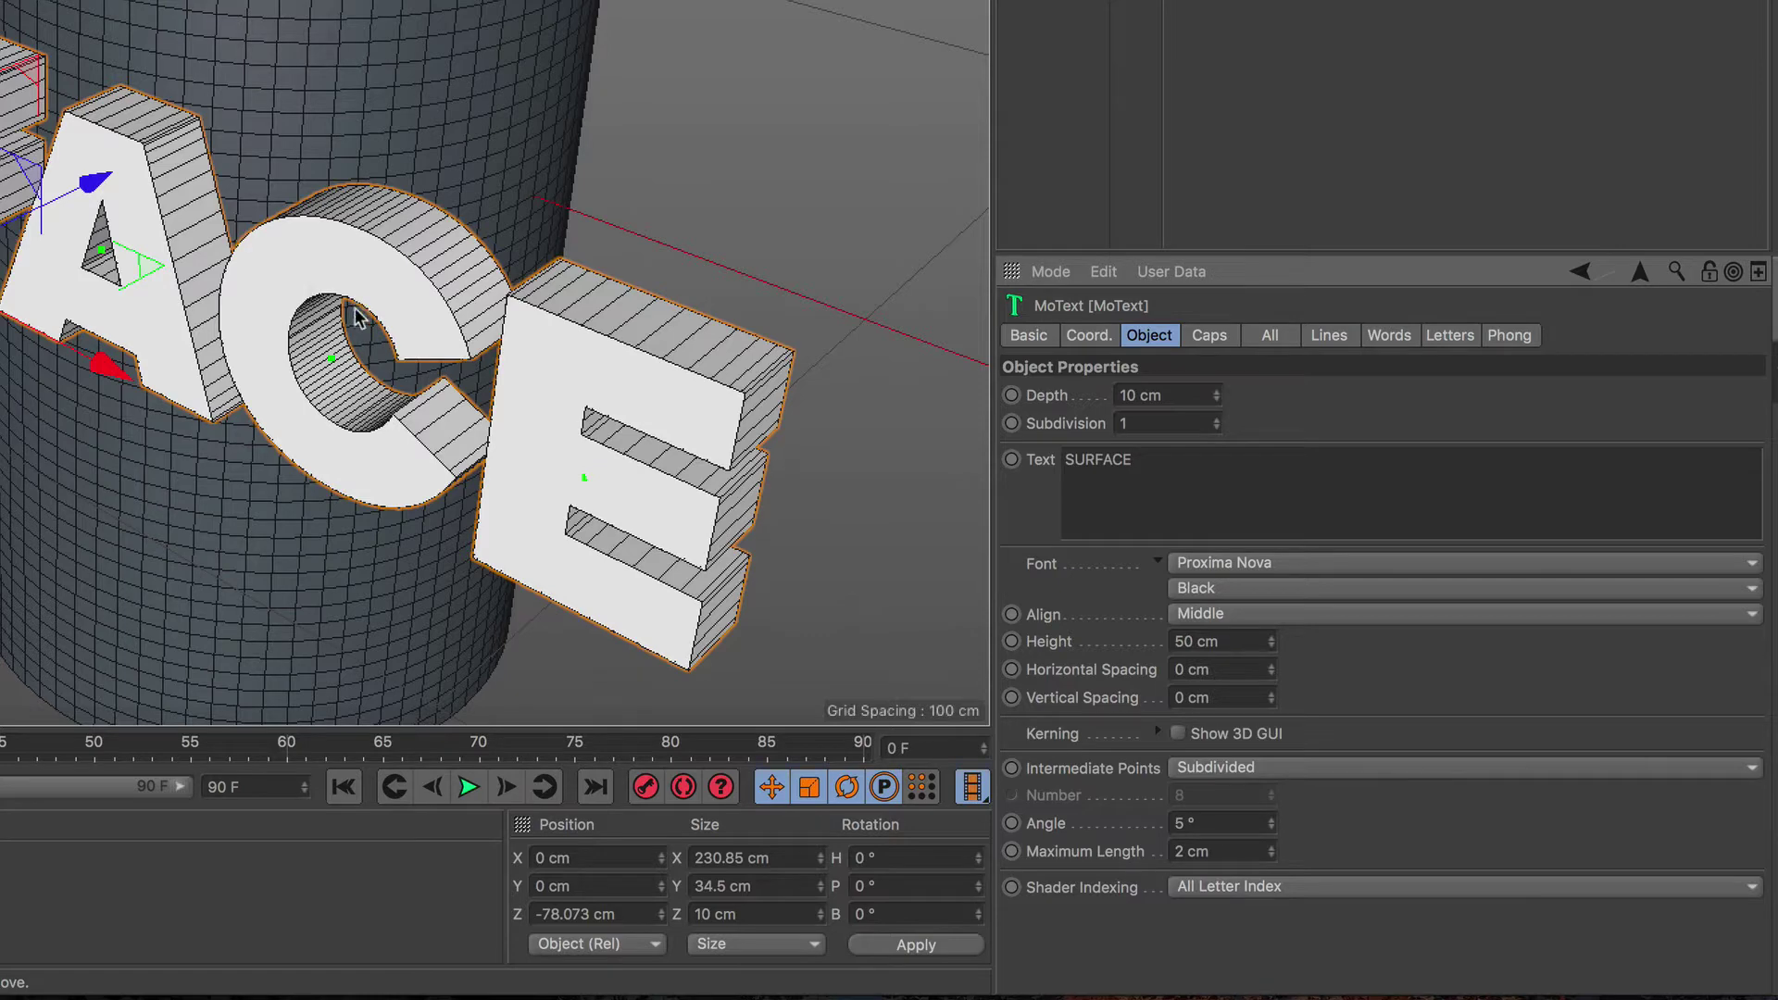
Step: Fill the text caps with Quadrangles using a 2 cm Regular Grid
click(1229, 350)
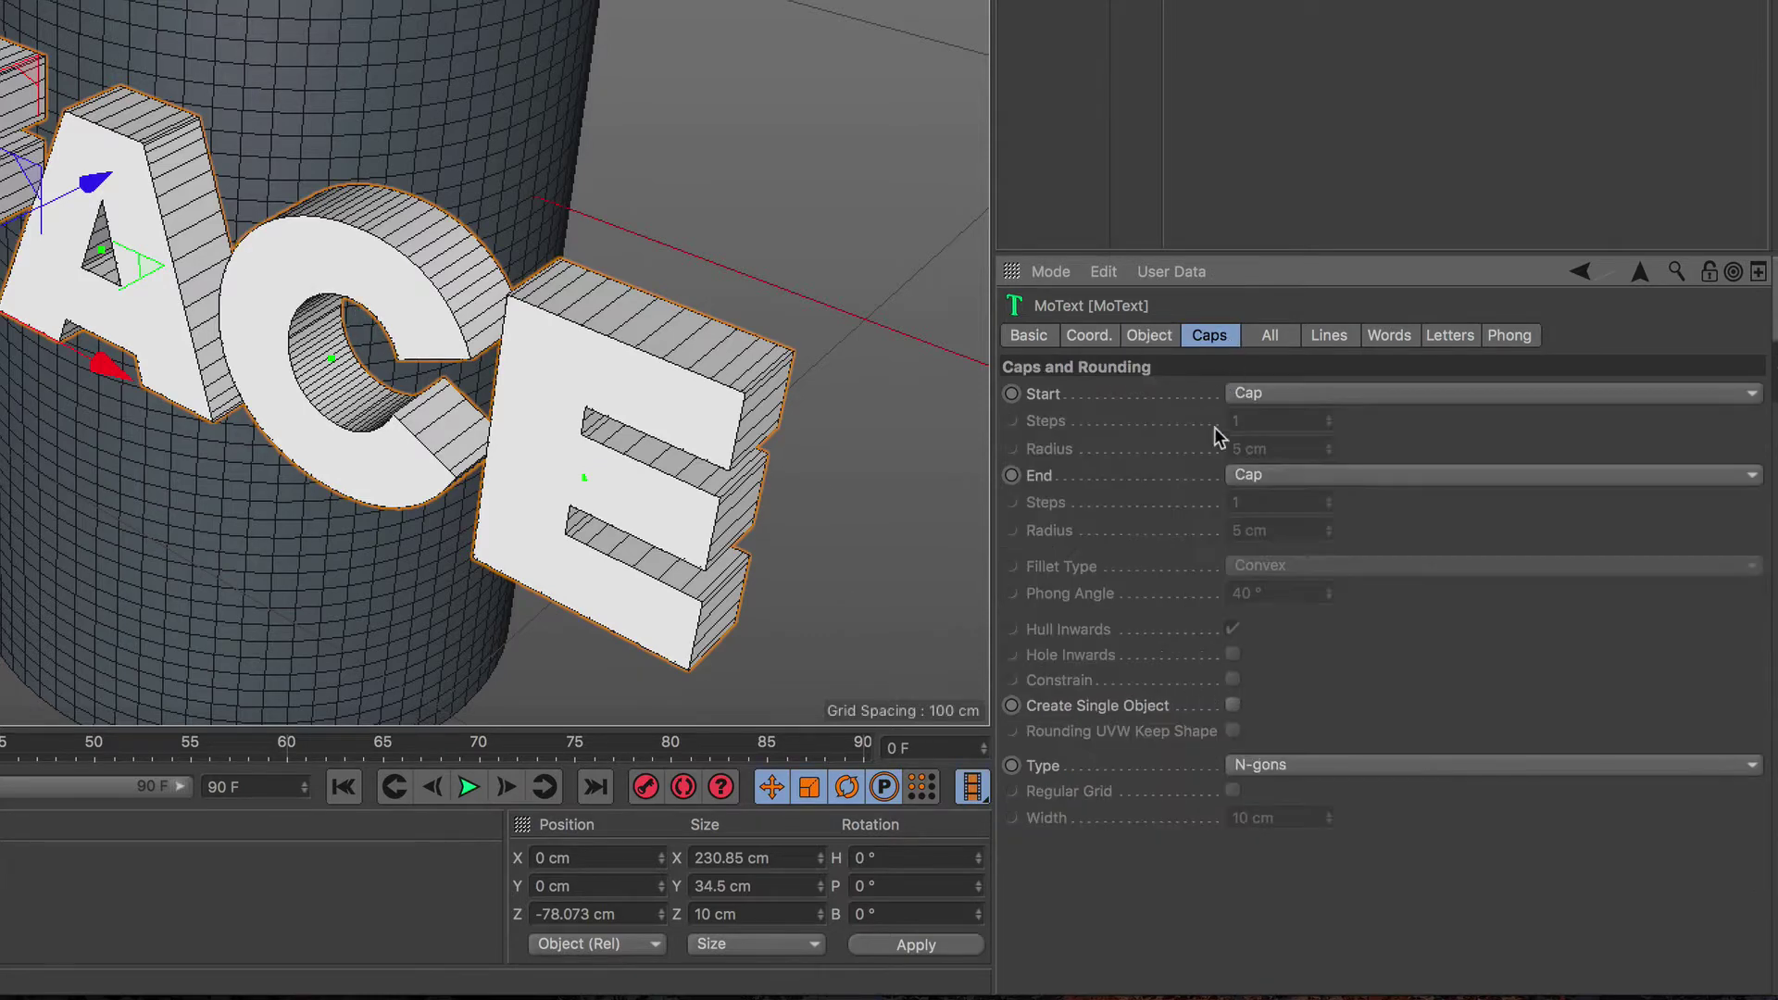
click(1316, 765)
click(1338, 826)
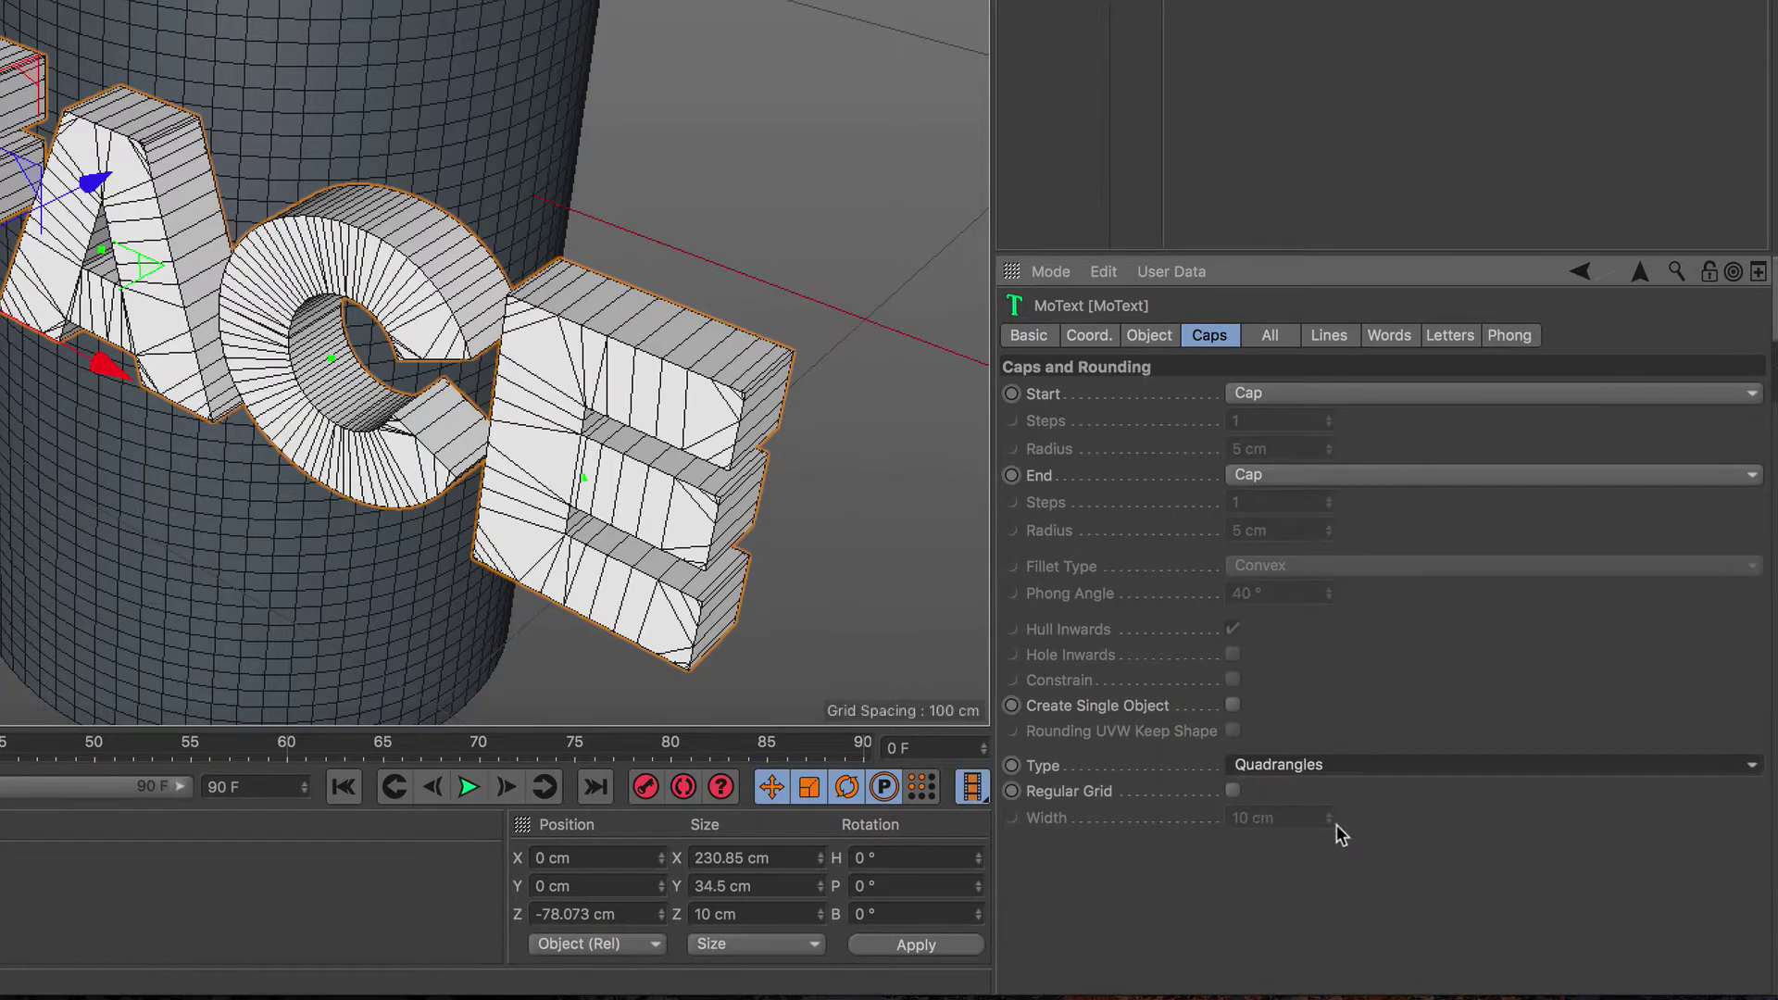
click(1231, 795)
double_click(1252, 818)
text(2)
key(Return)
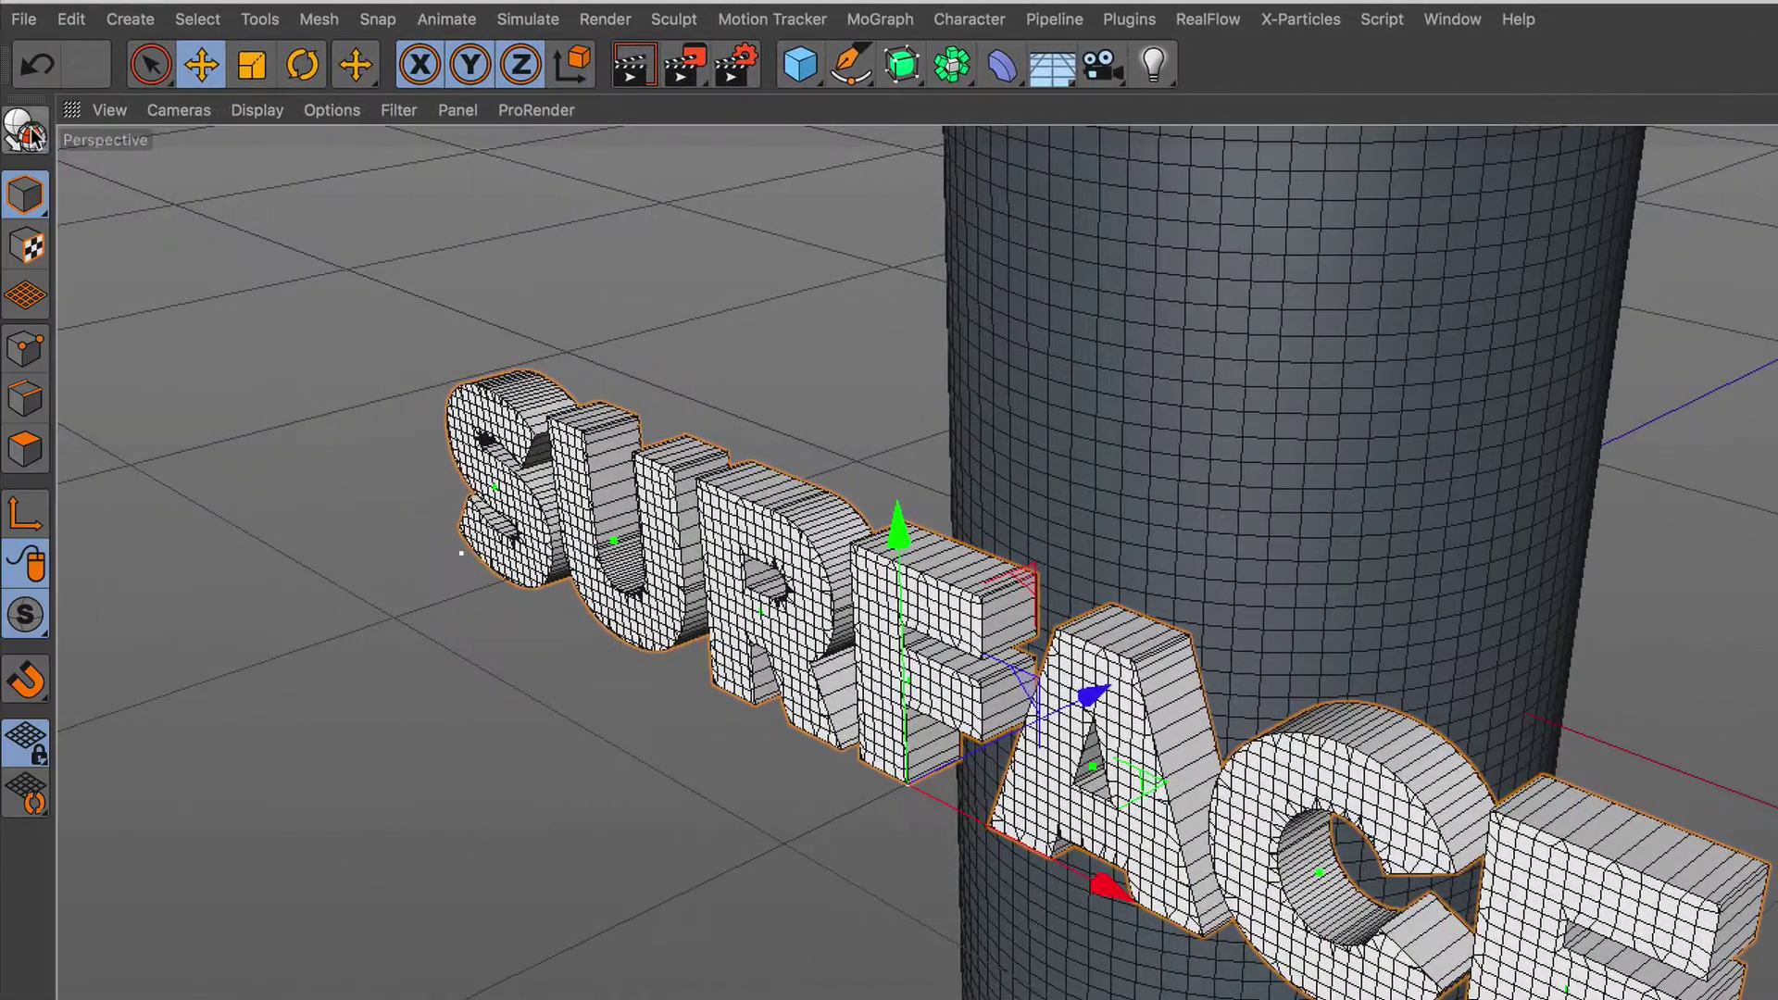
Step: Convert the SURFACE text to editable geometry and inspect its letter hierarchy
click(26, 130)
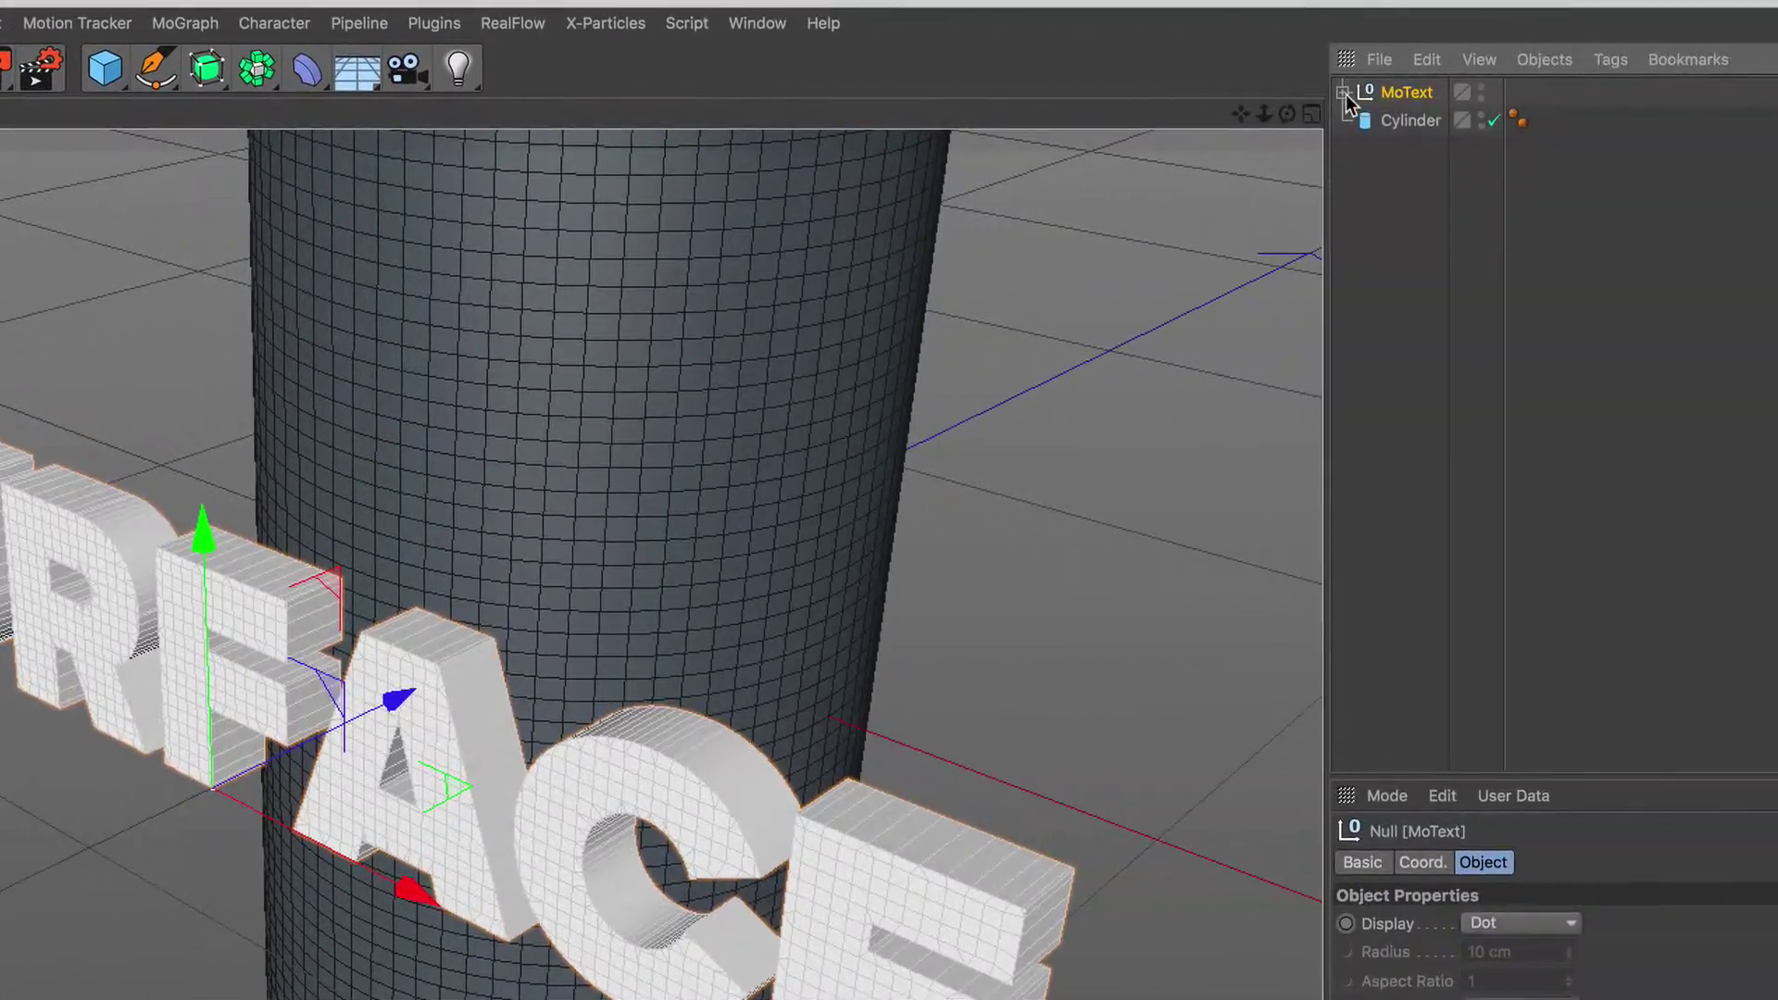
click(1344, 92)
click(1359, 121)
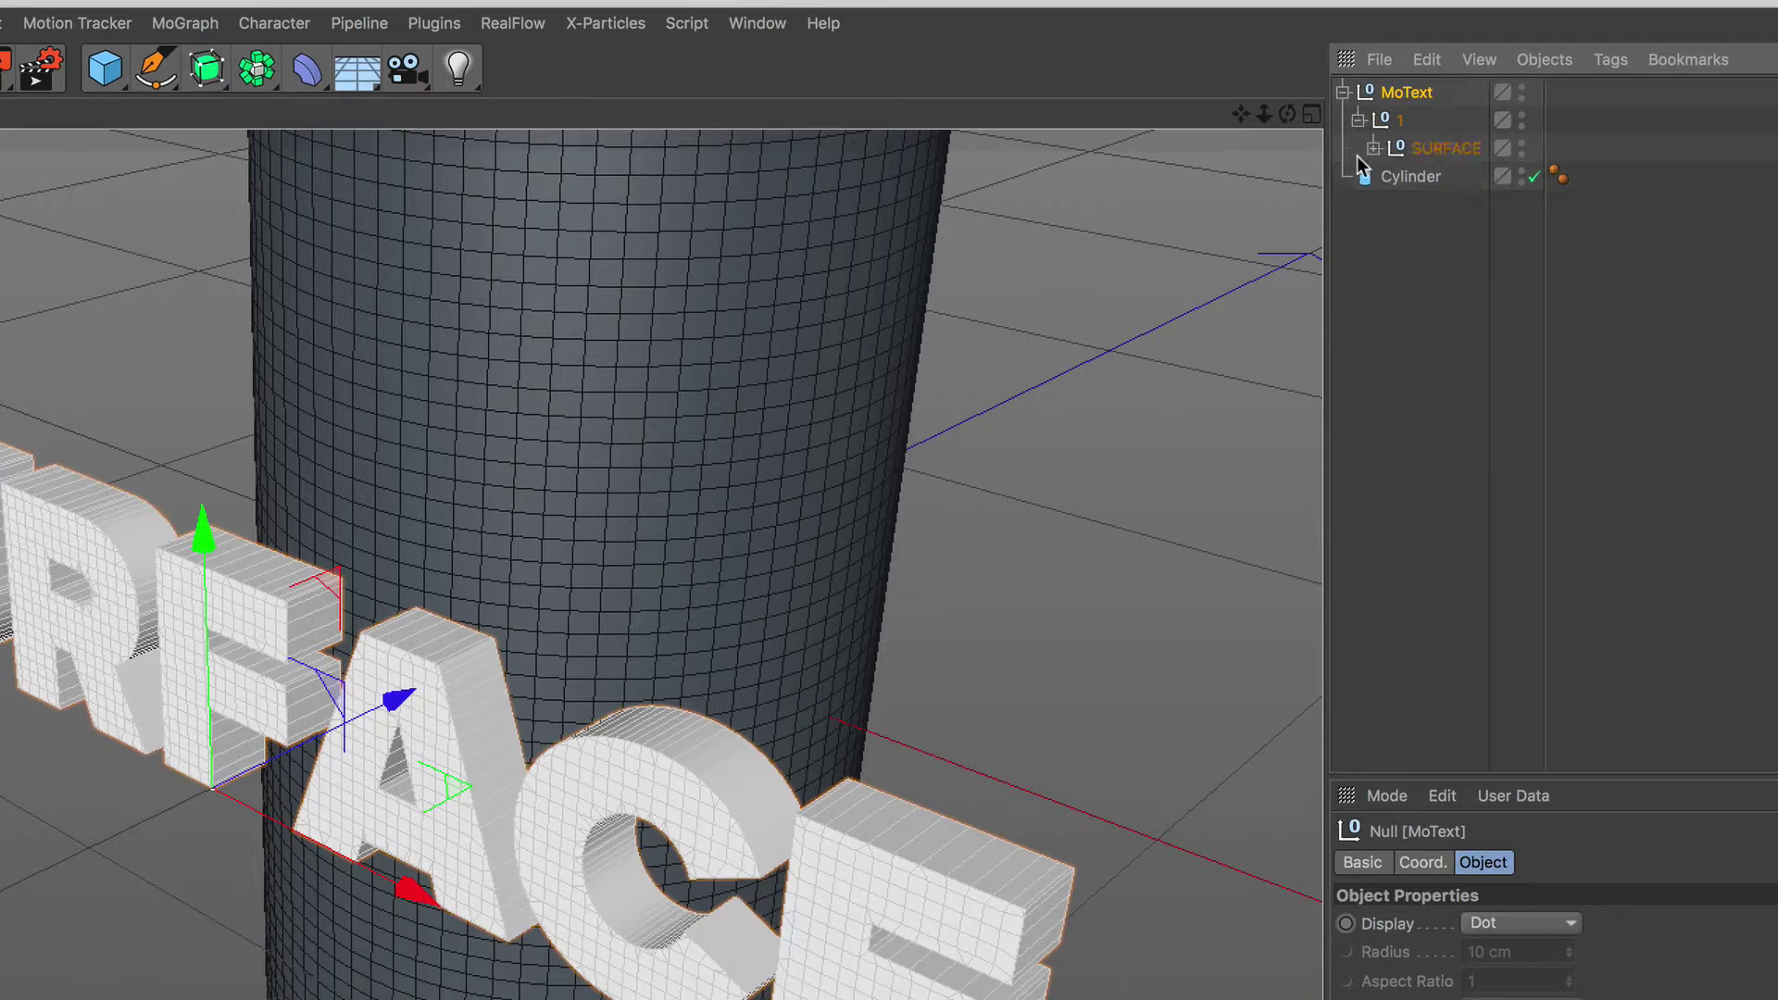
click(1417, 345)
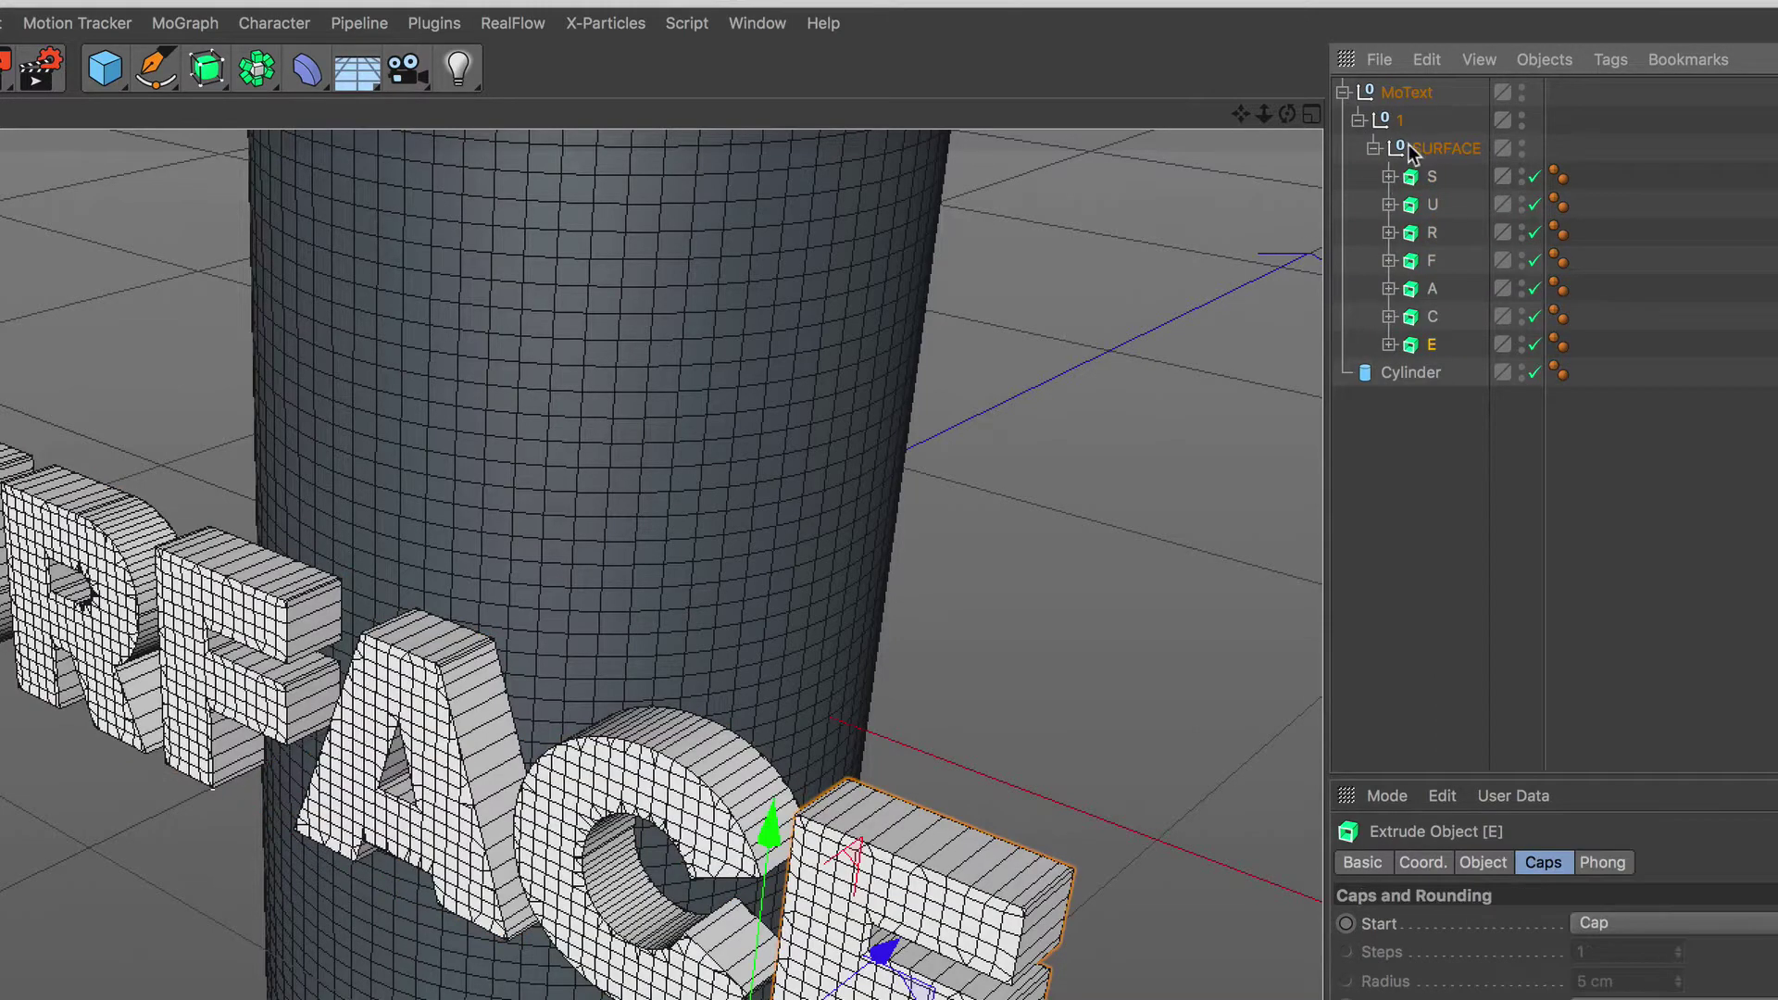
shift+click(1408, 93)
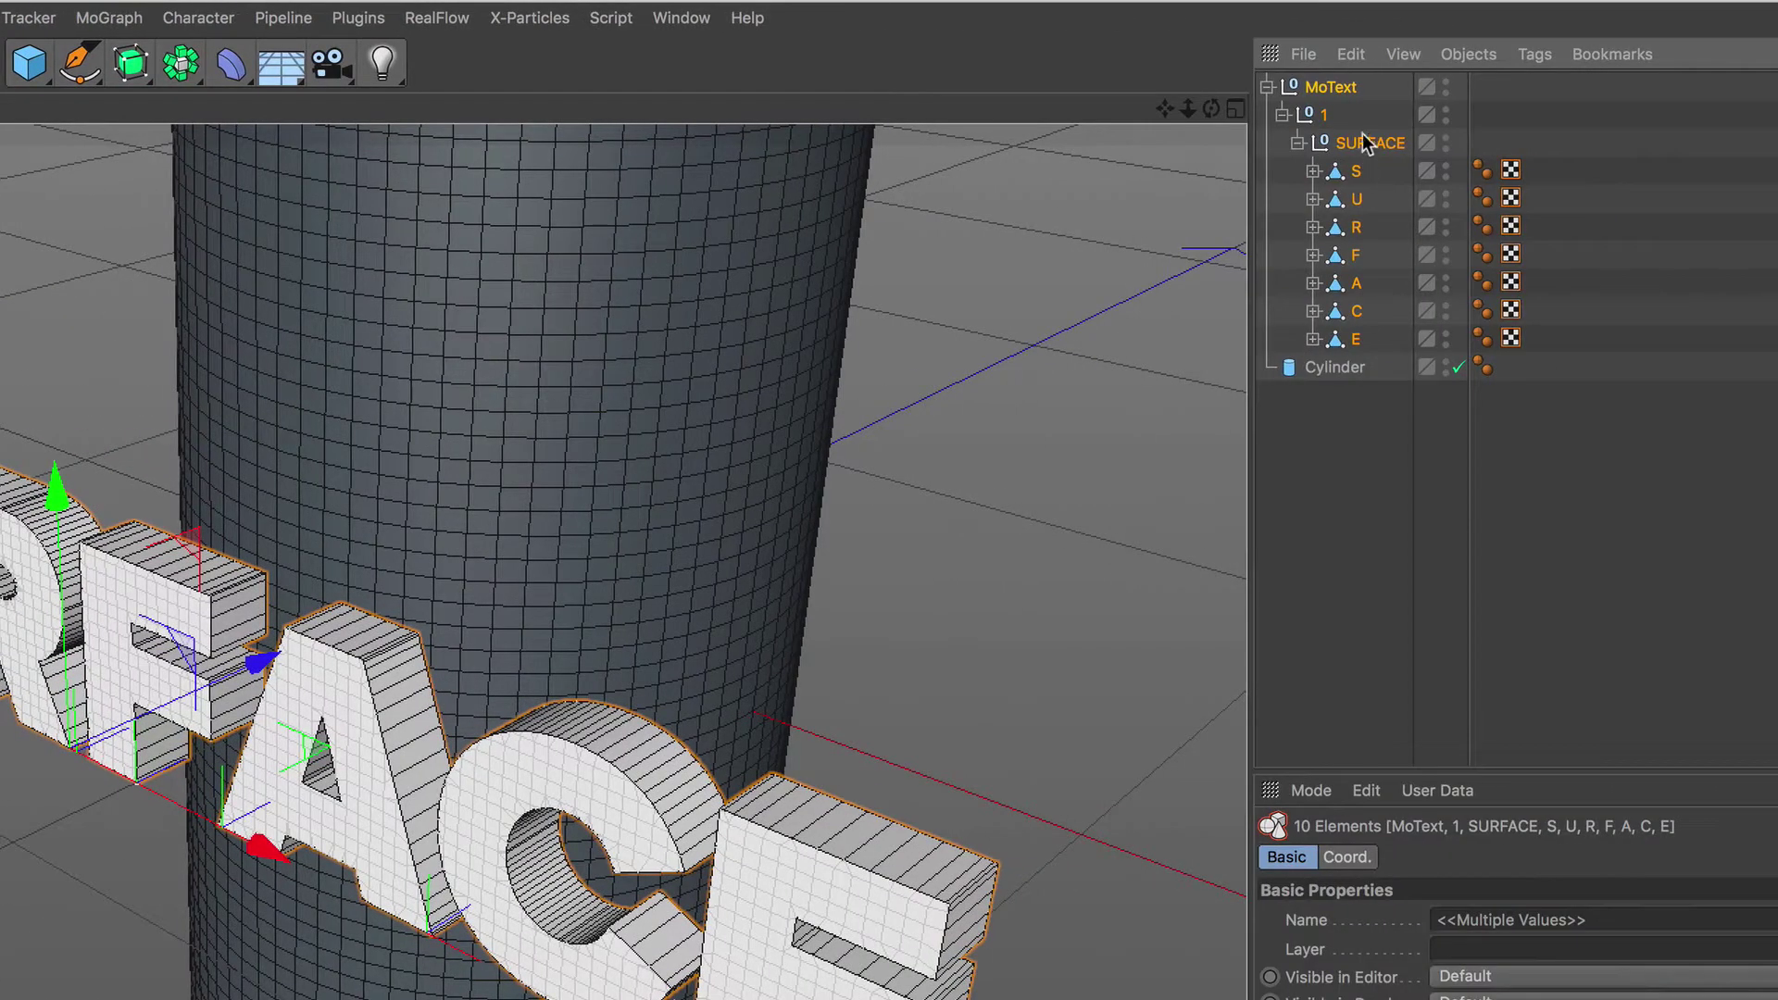
Step: Select all SURFACE children and merge them with Connect Objects + Delete
right_click(1364, 136)
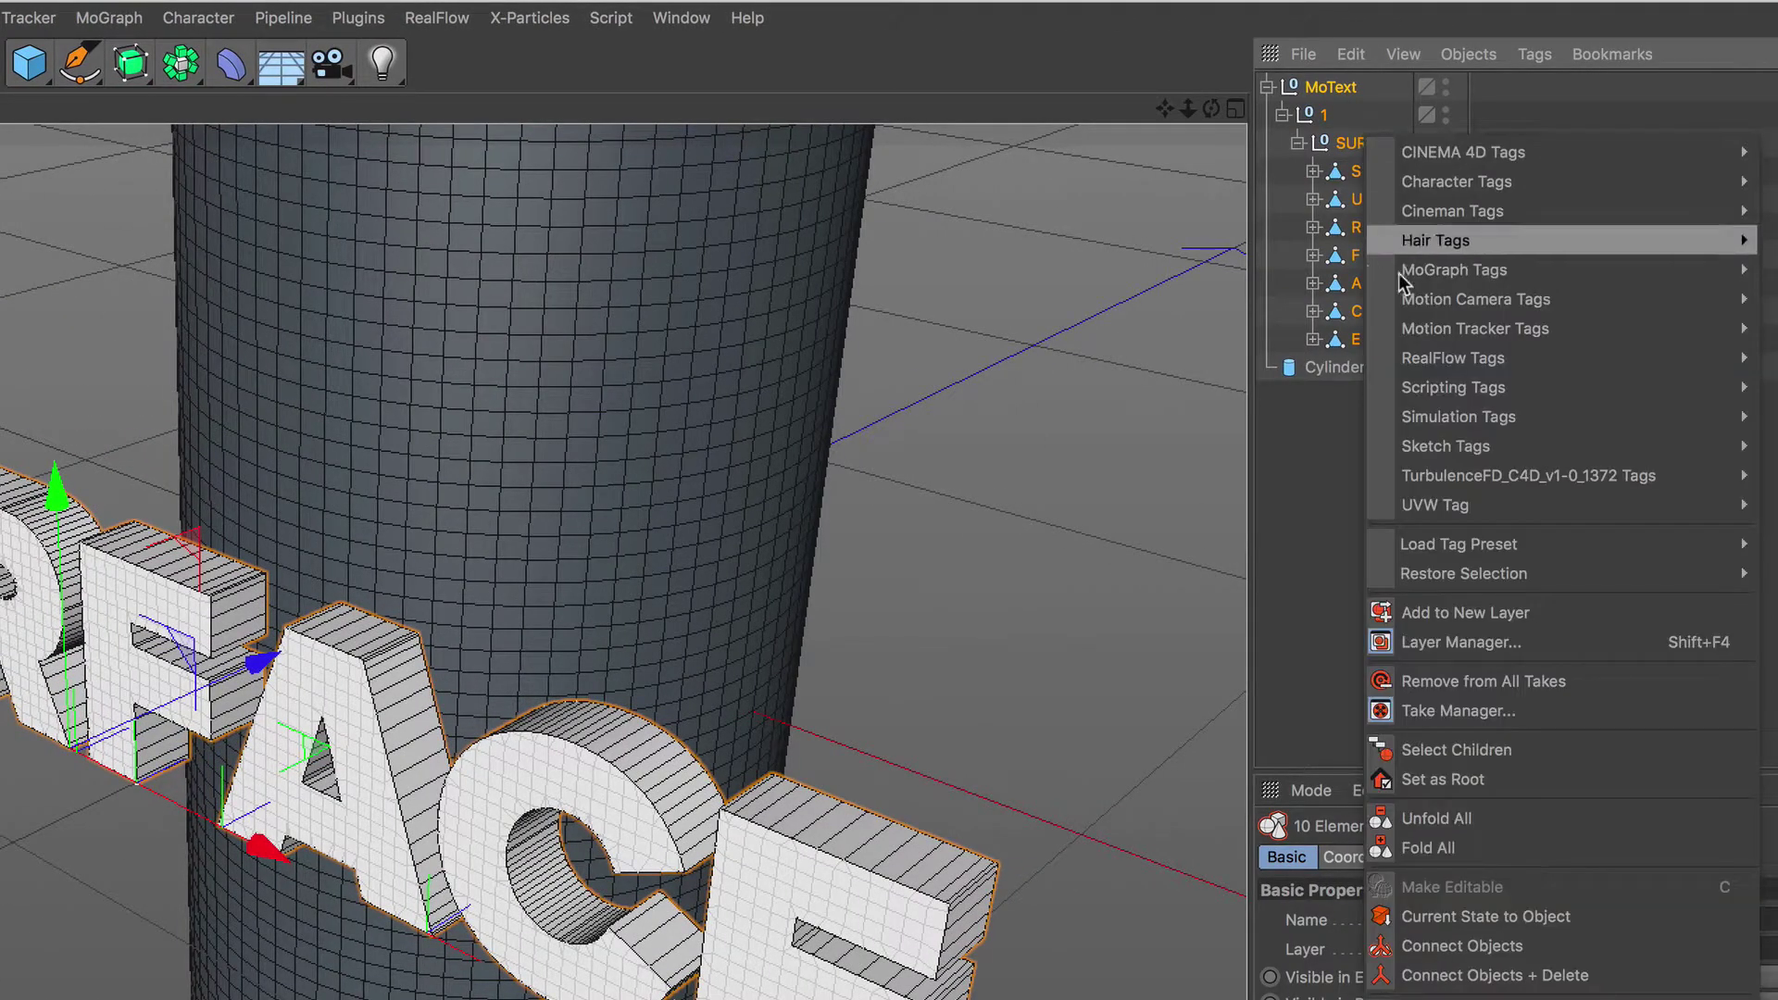
click(1556, 754)
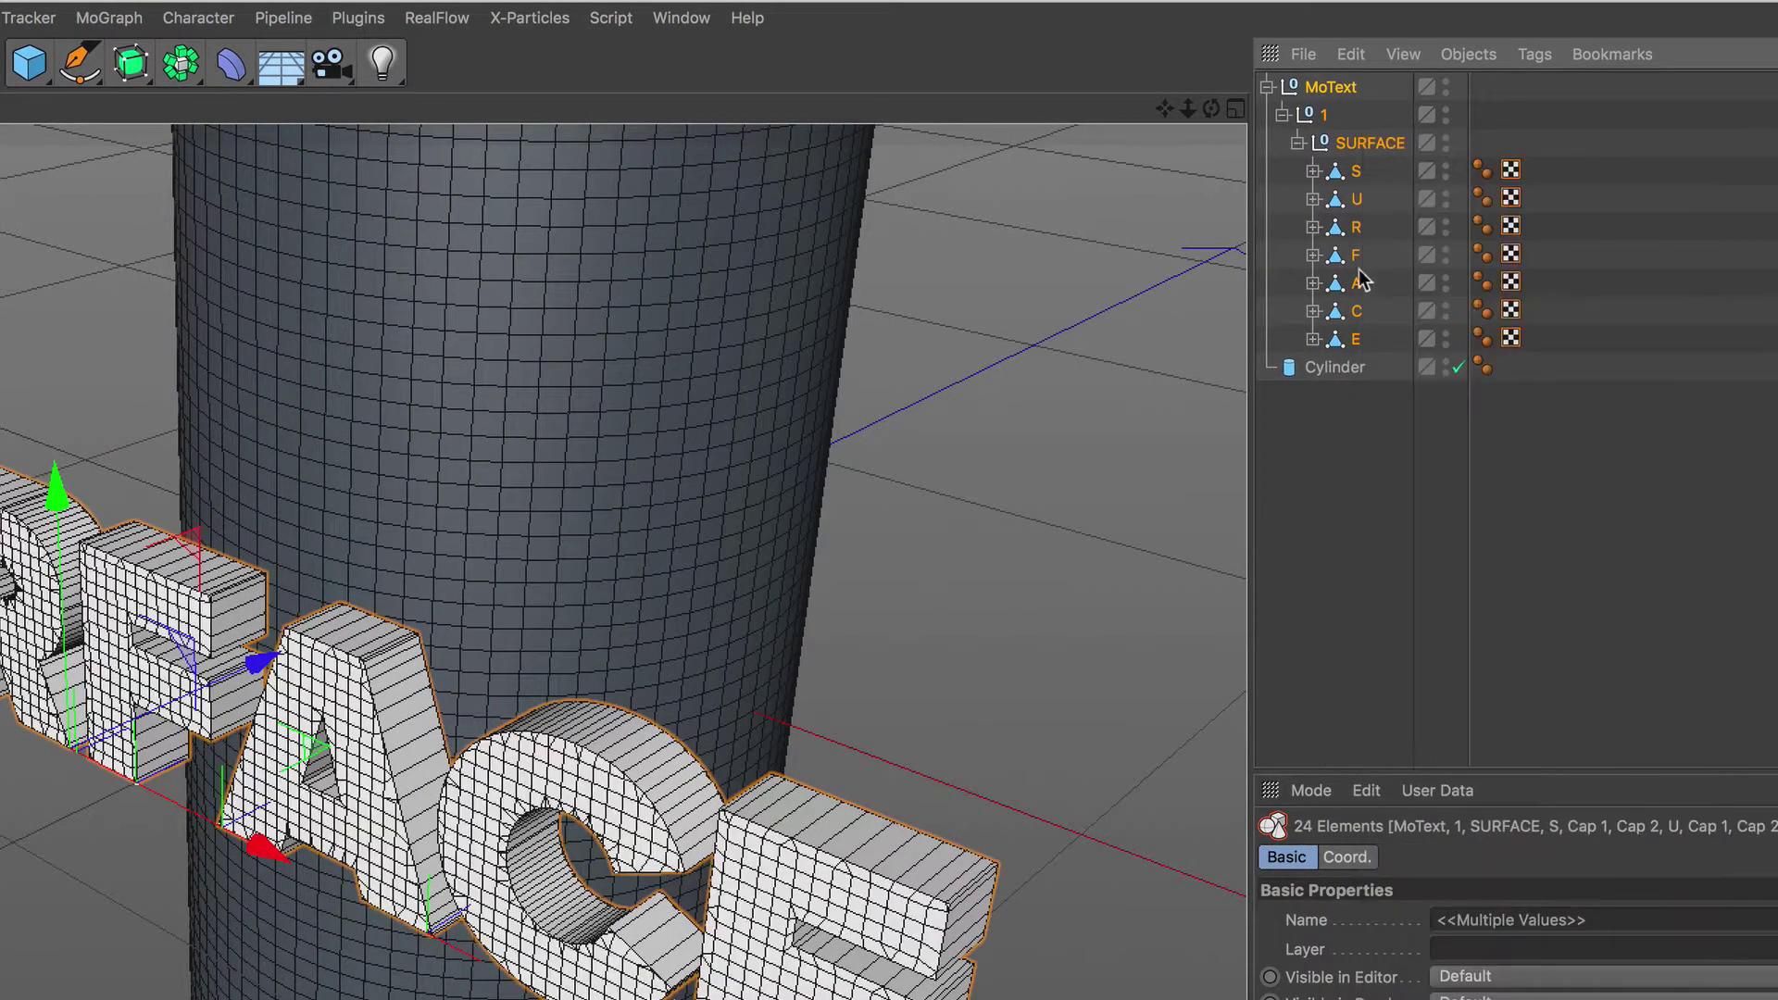
right_click(1364, 144)
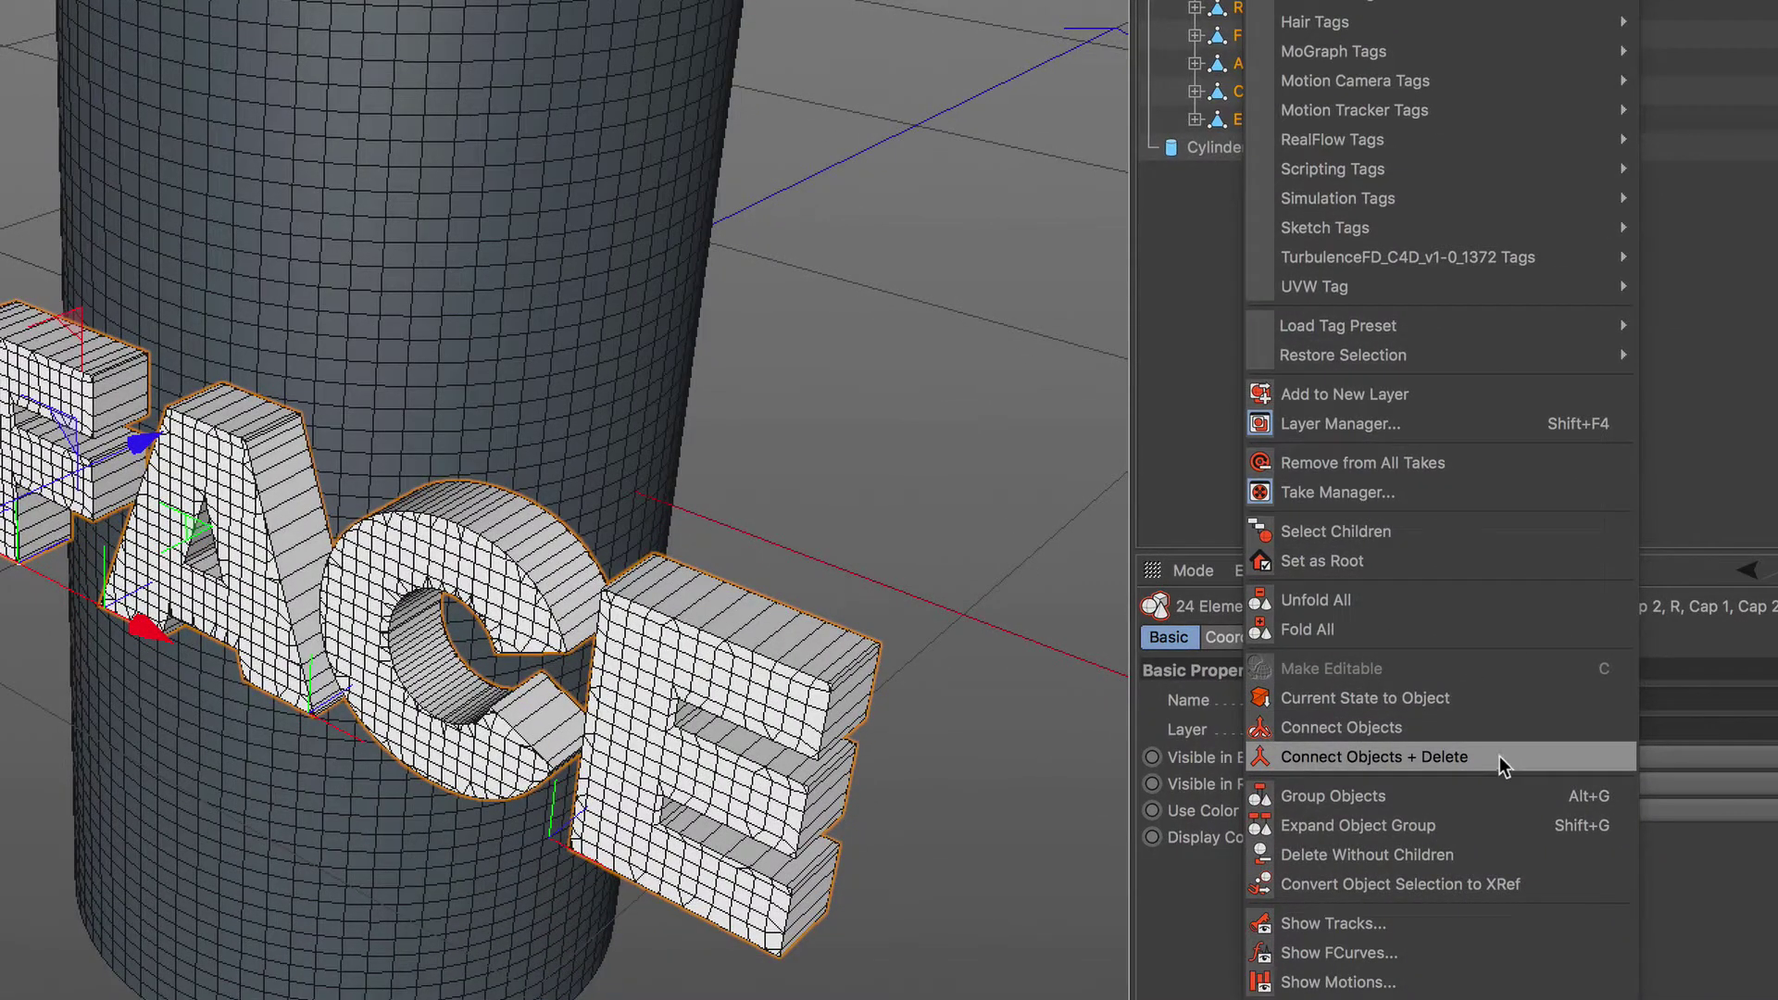
click(1499, 756)
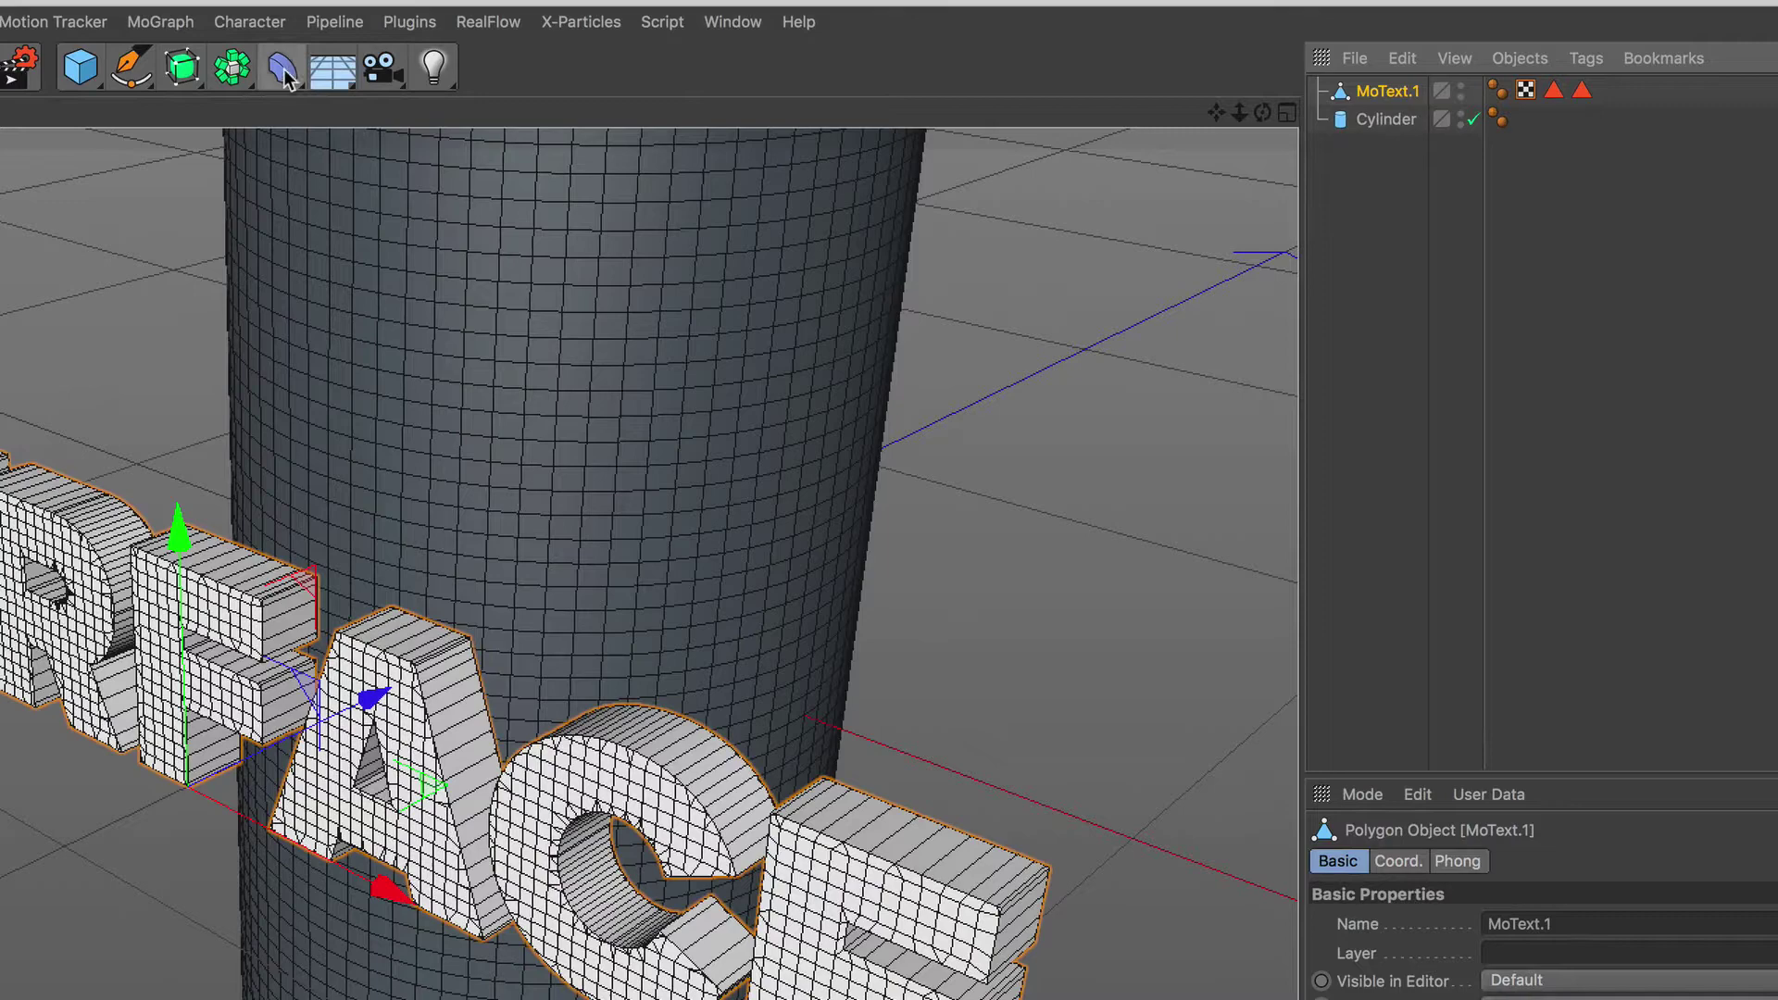
Step: Parent a Surface deformer under MoText.1, linked to the Cylinder, type Mapping (U,V)
click(287, 67)
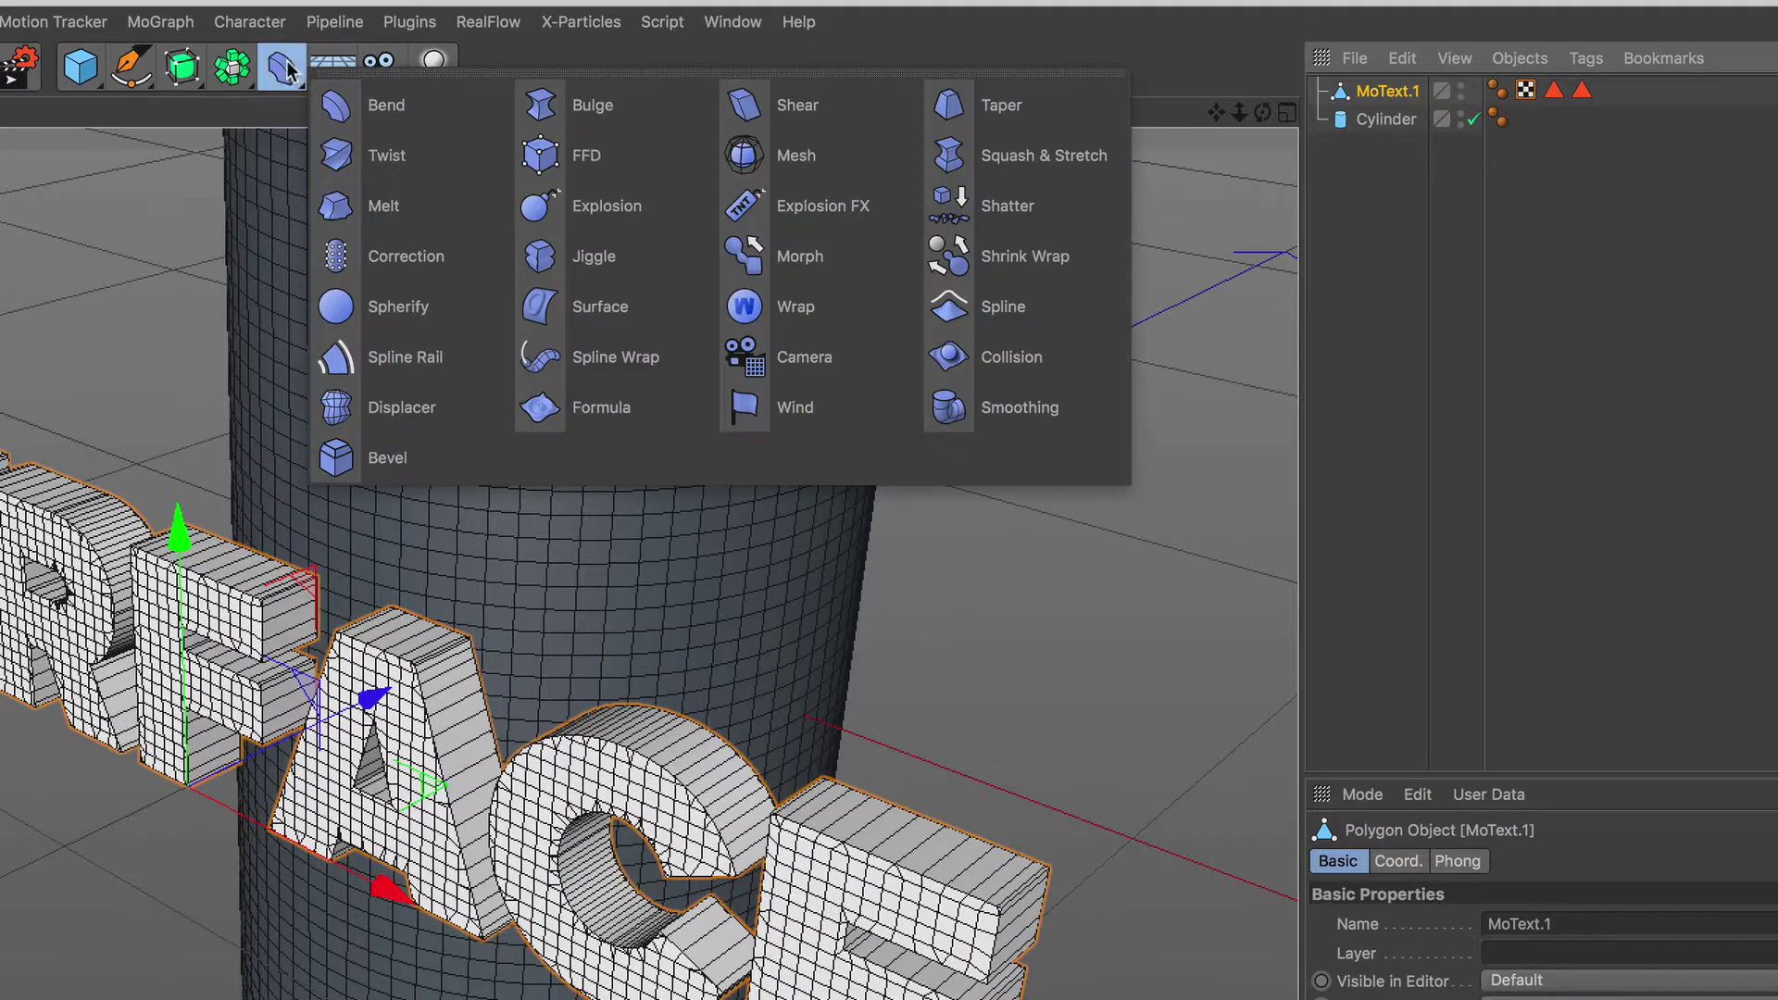
click(680, 325)
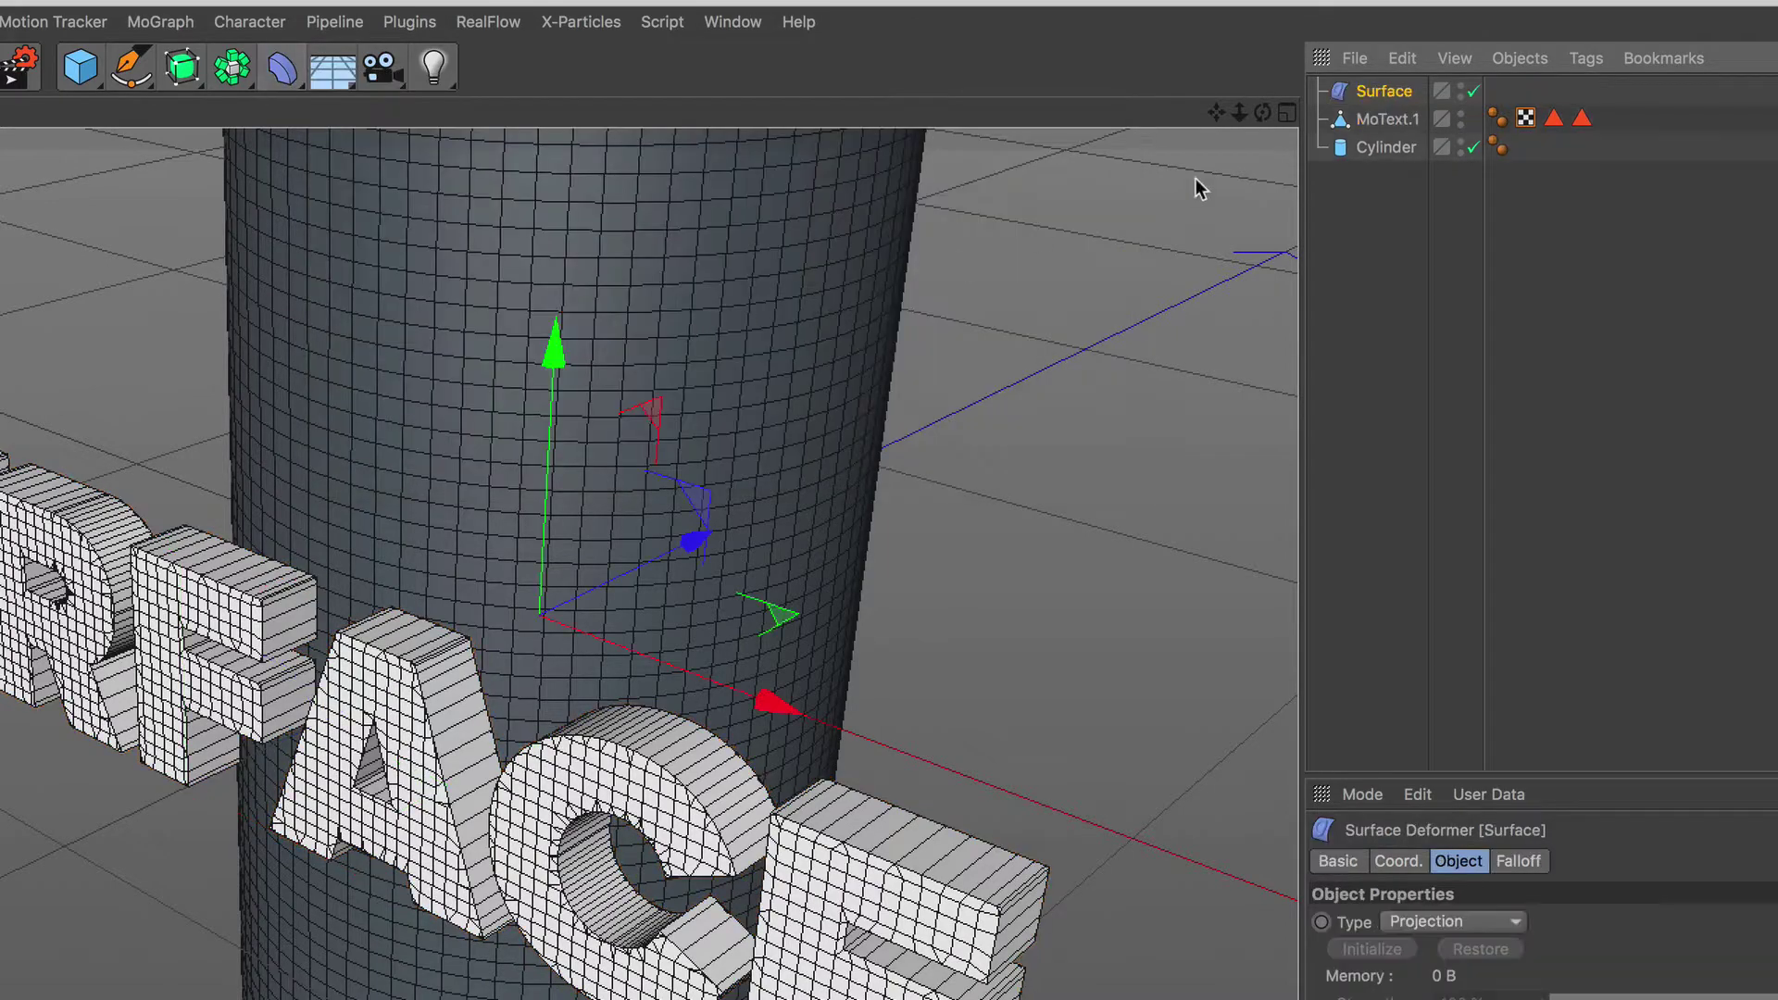
drag(1377, 121, 1336, 722)
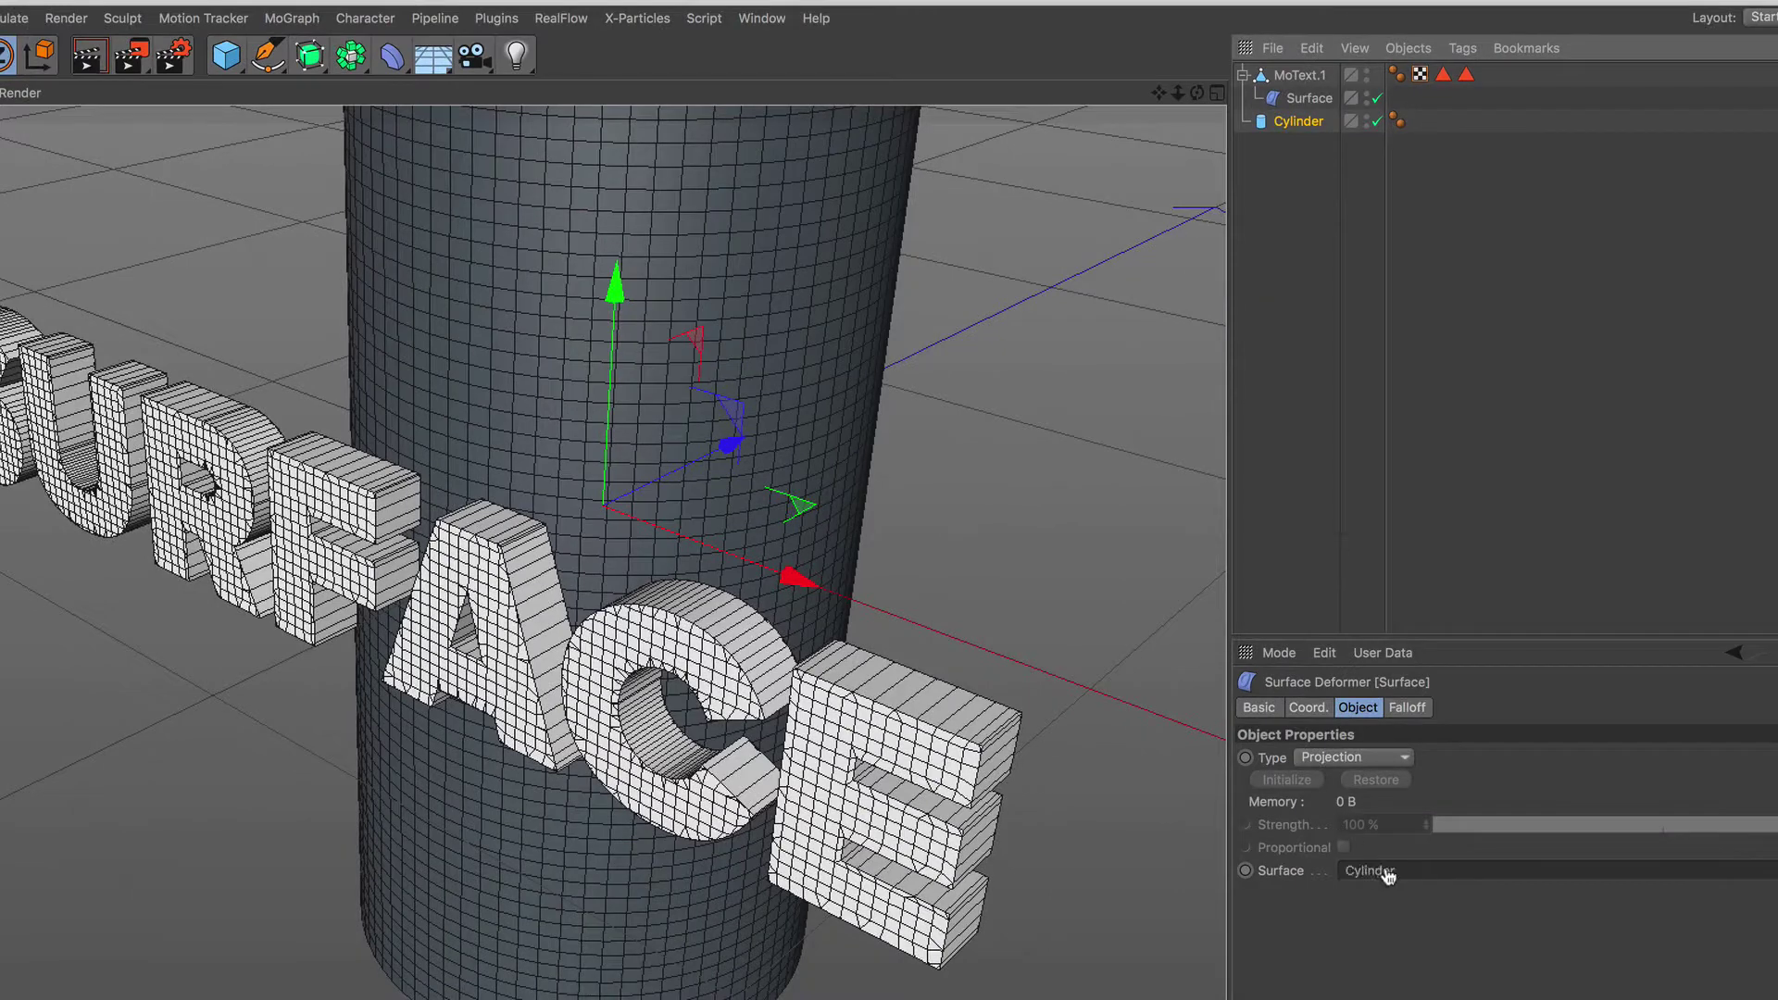
drag(1387, 876, 1370, 880)
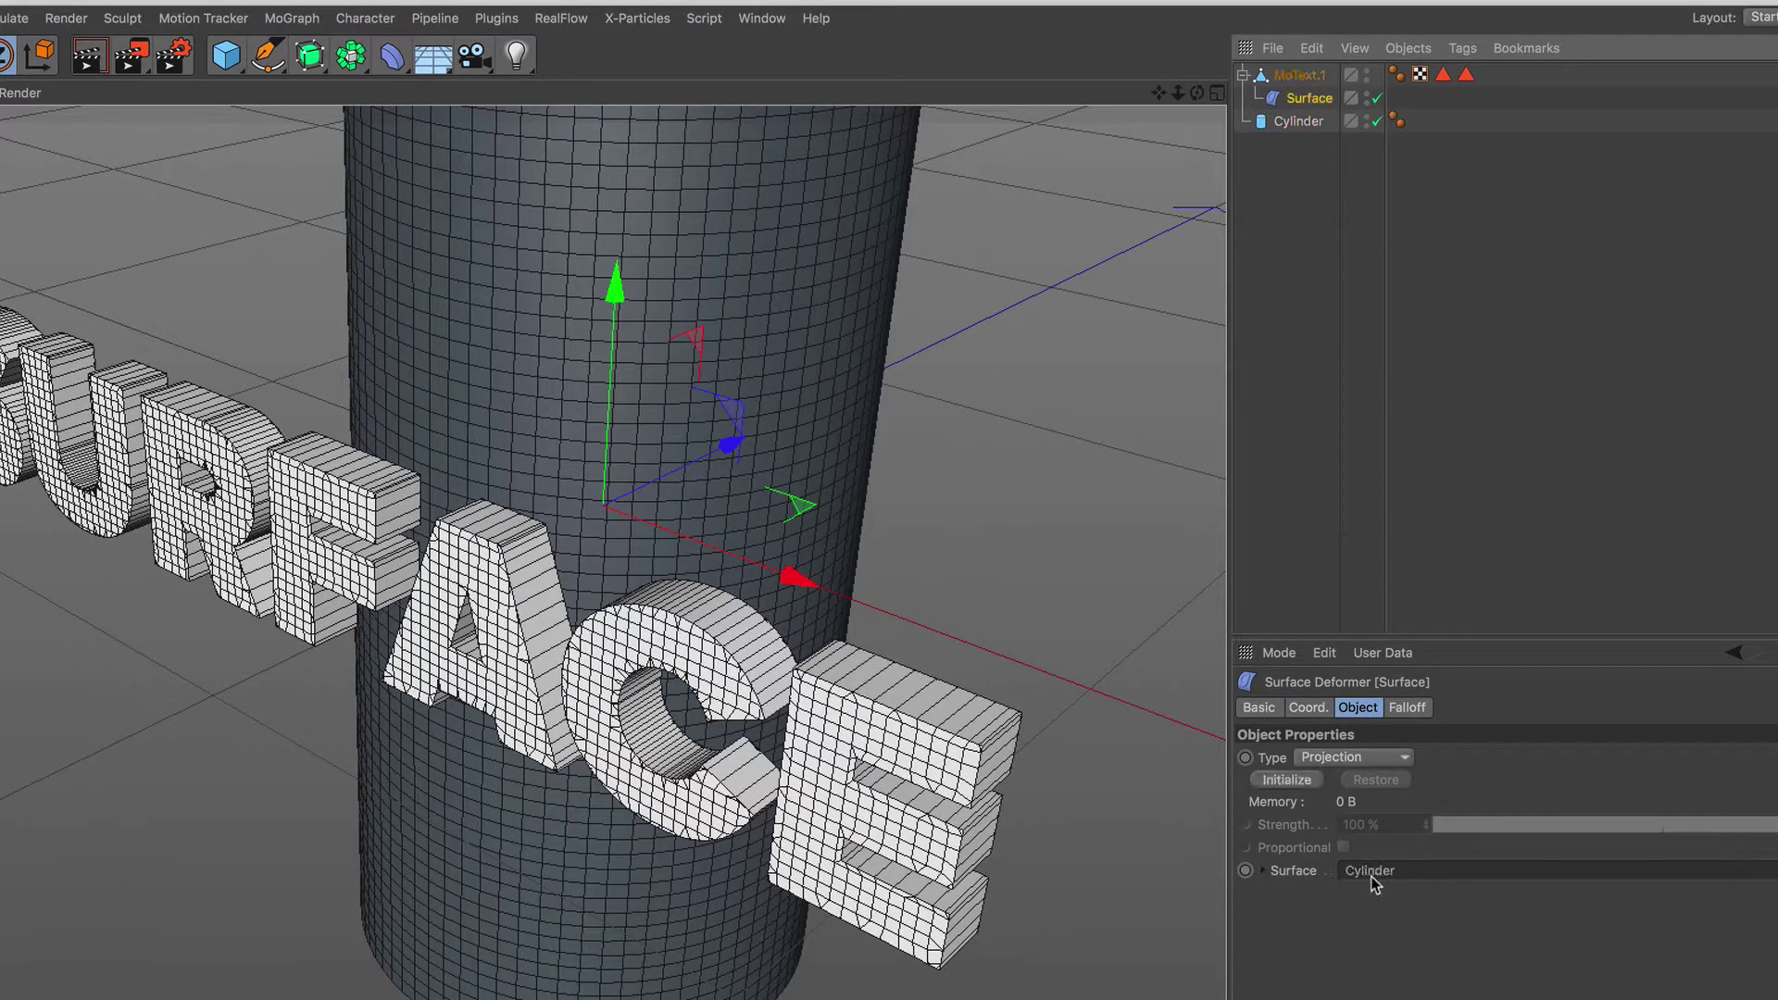
click(1376, 758)
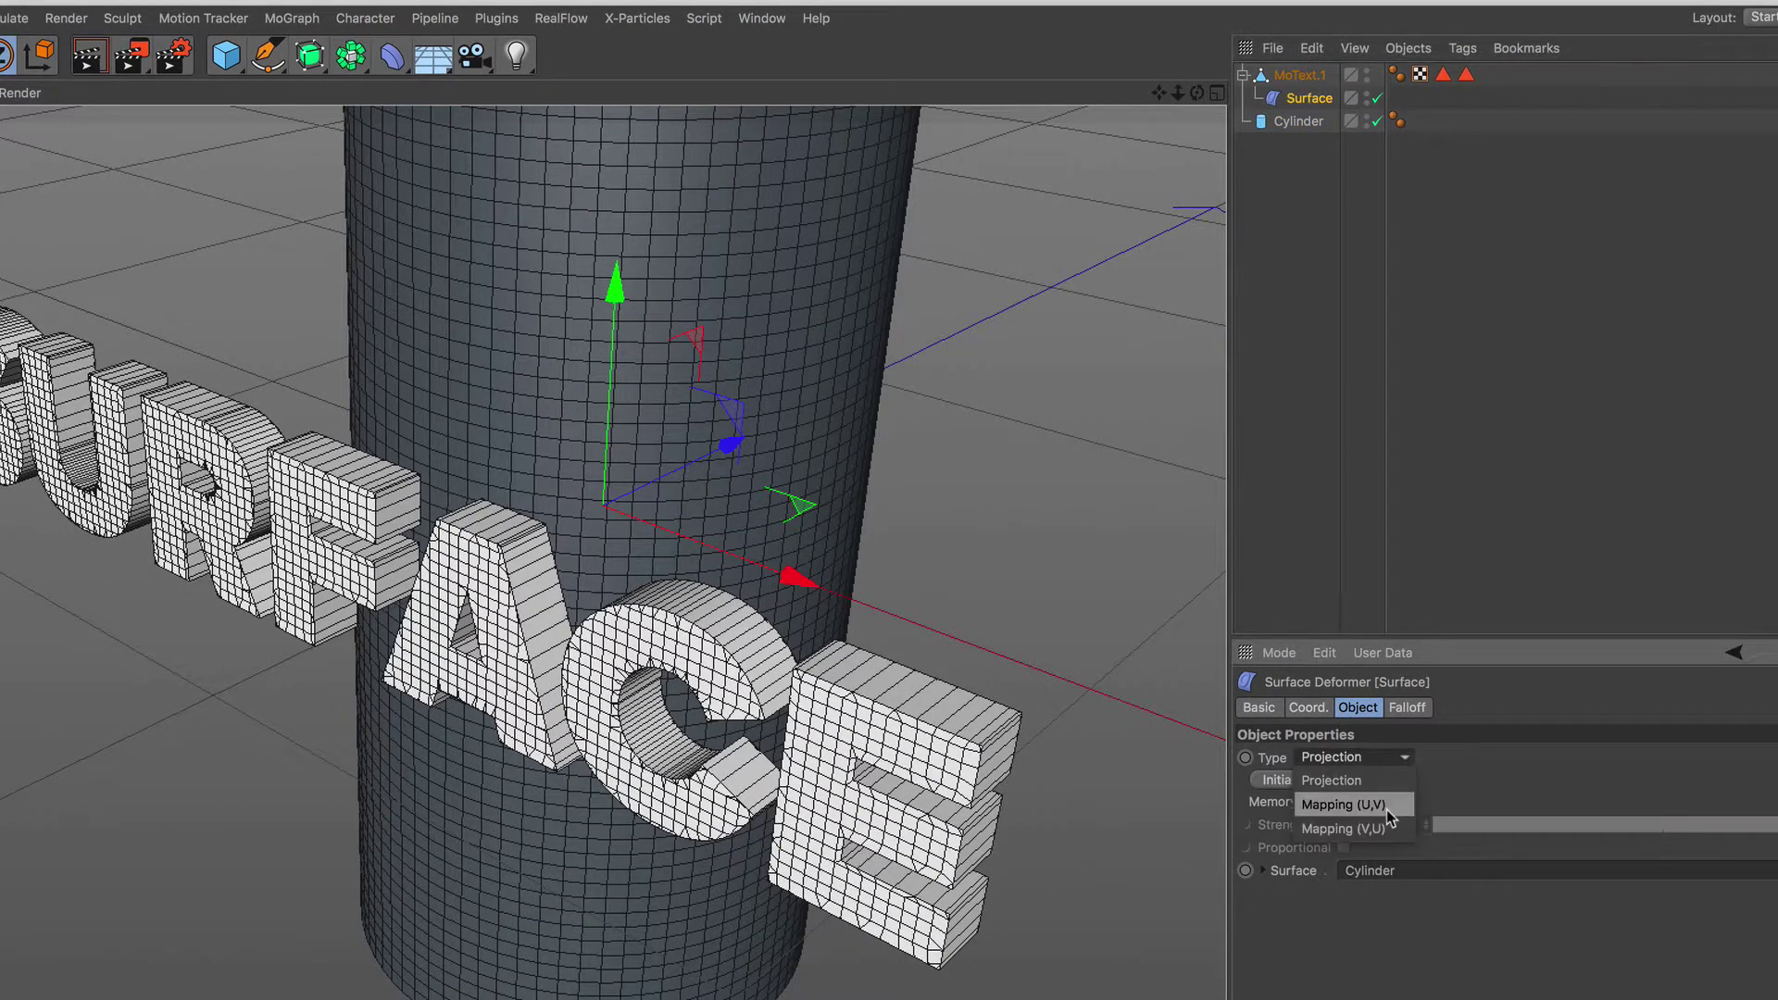
click(1387, 806)
mouse_move(442, 549)
alt+mouse_down()
mouse_move(599, 556)
mouse_move(465, 588)
mouse_move(470, 670)
alt+mouse_up()
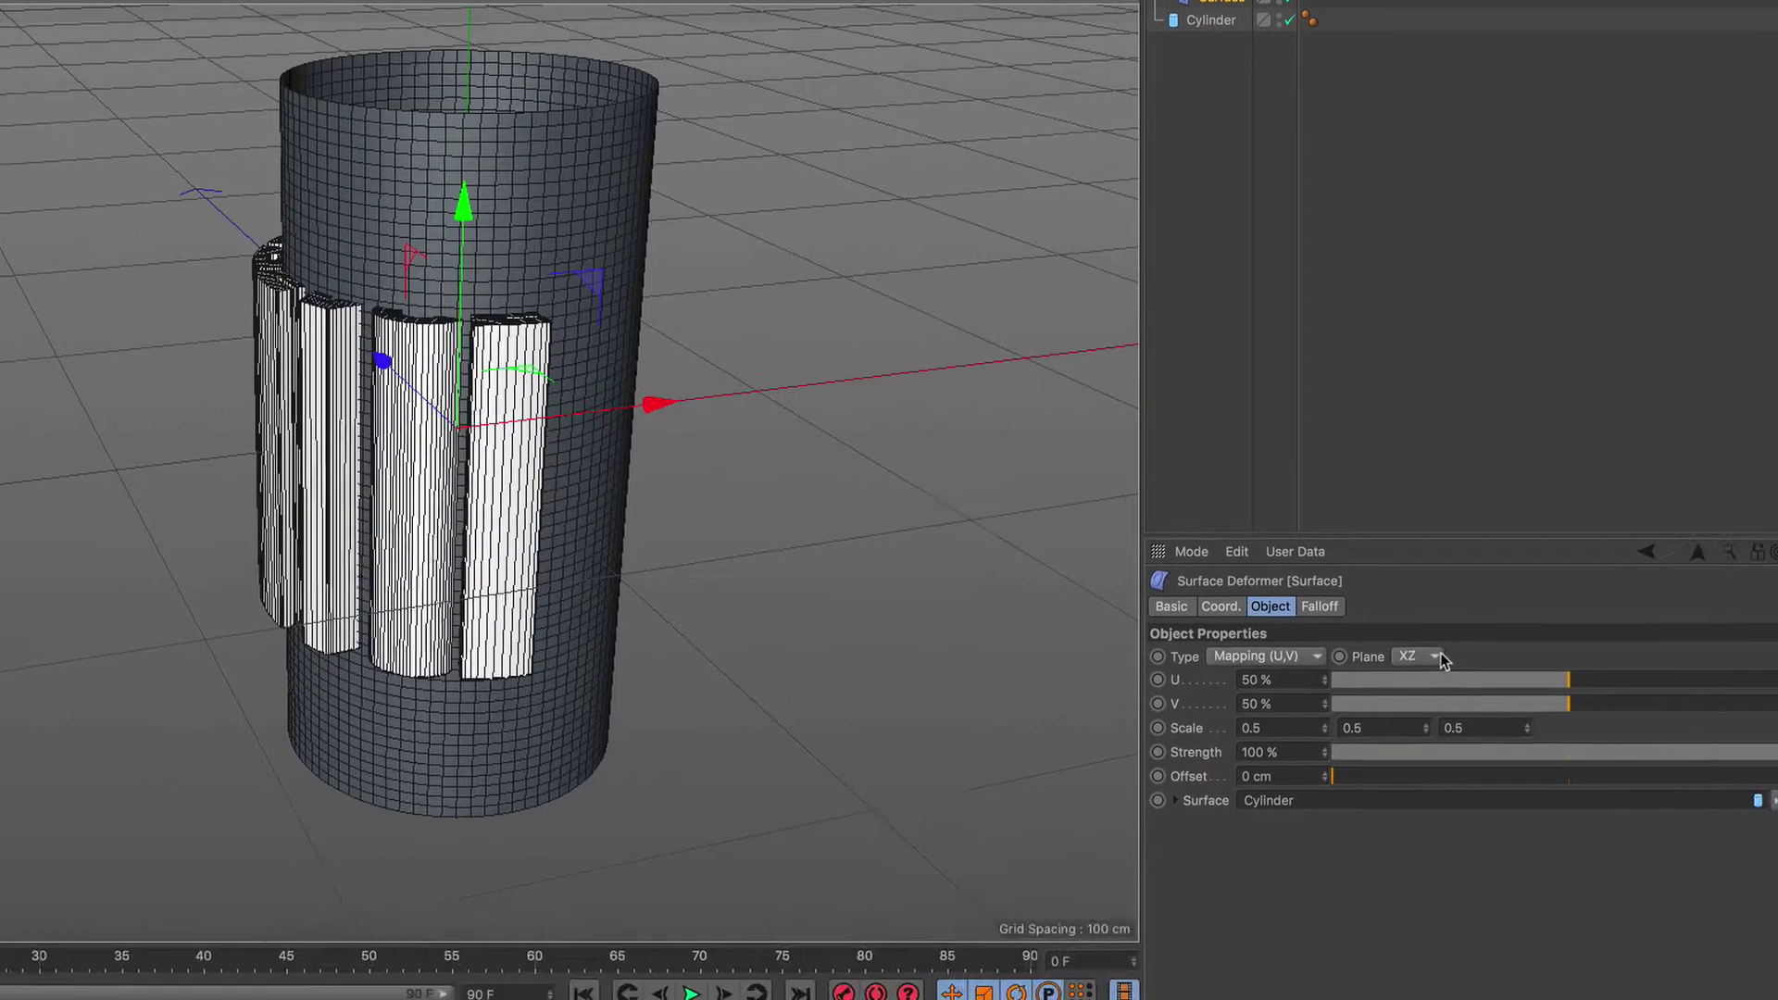
Step: Set the Surface deformer to XY plane, Y scale -0.21, U 66% and V 48%
click(1505, 758)
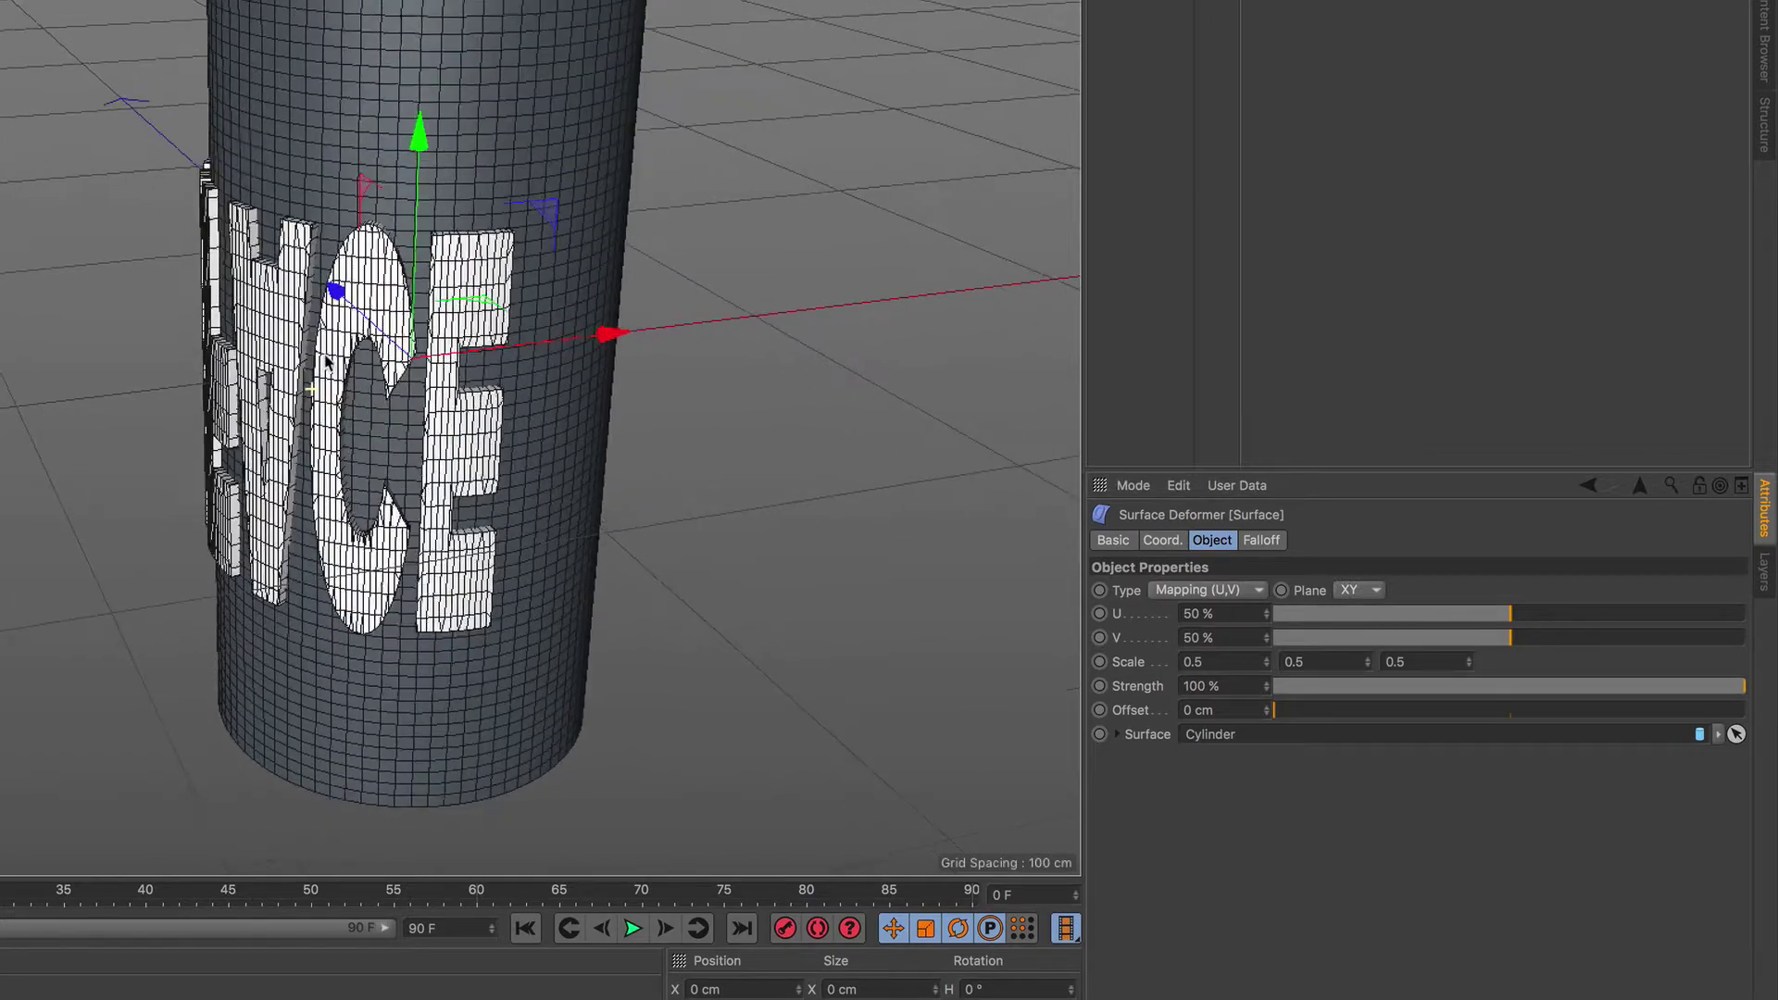
mouse_move(309, 403)
alt+mouse_down()
mouse_move(547, 396)
mouse_move(403, 412)
mouse_move(611, 457)
alt+mouse_up()
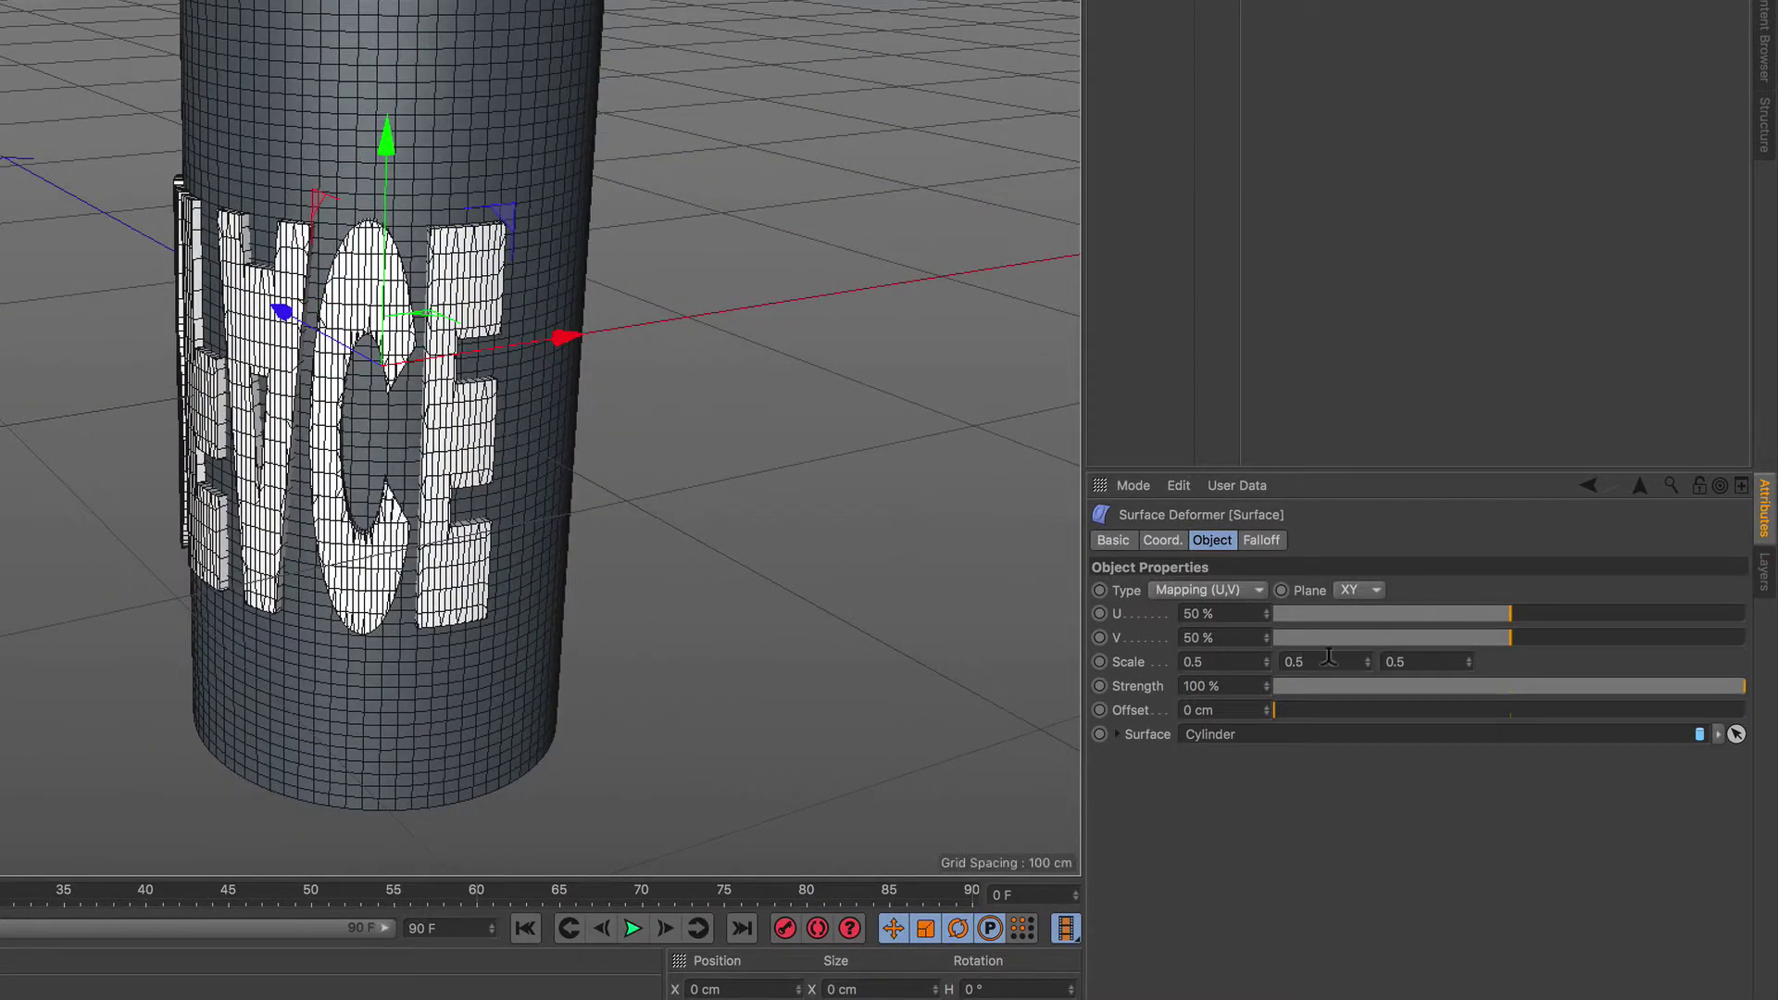
drag(1369, 662, 1360, 743)
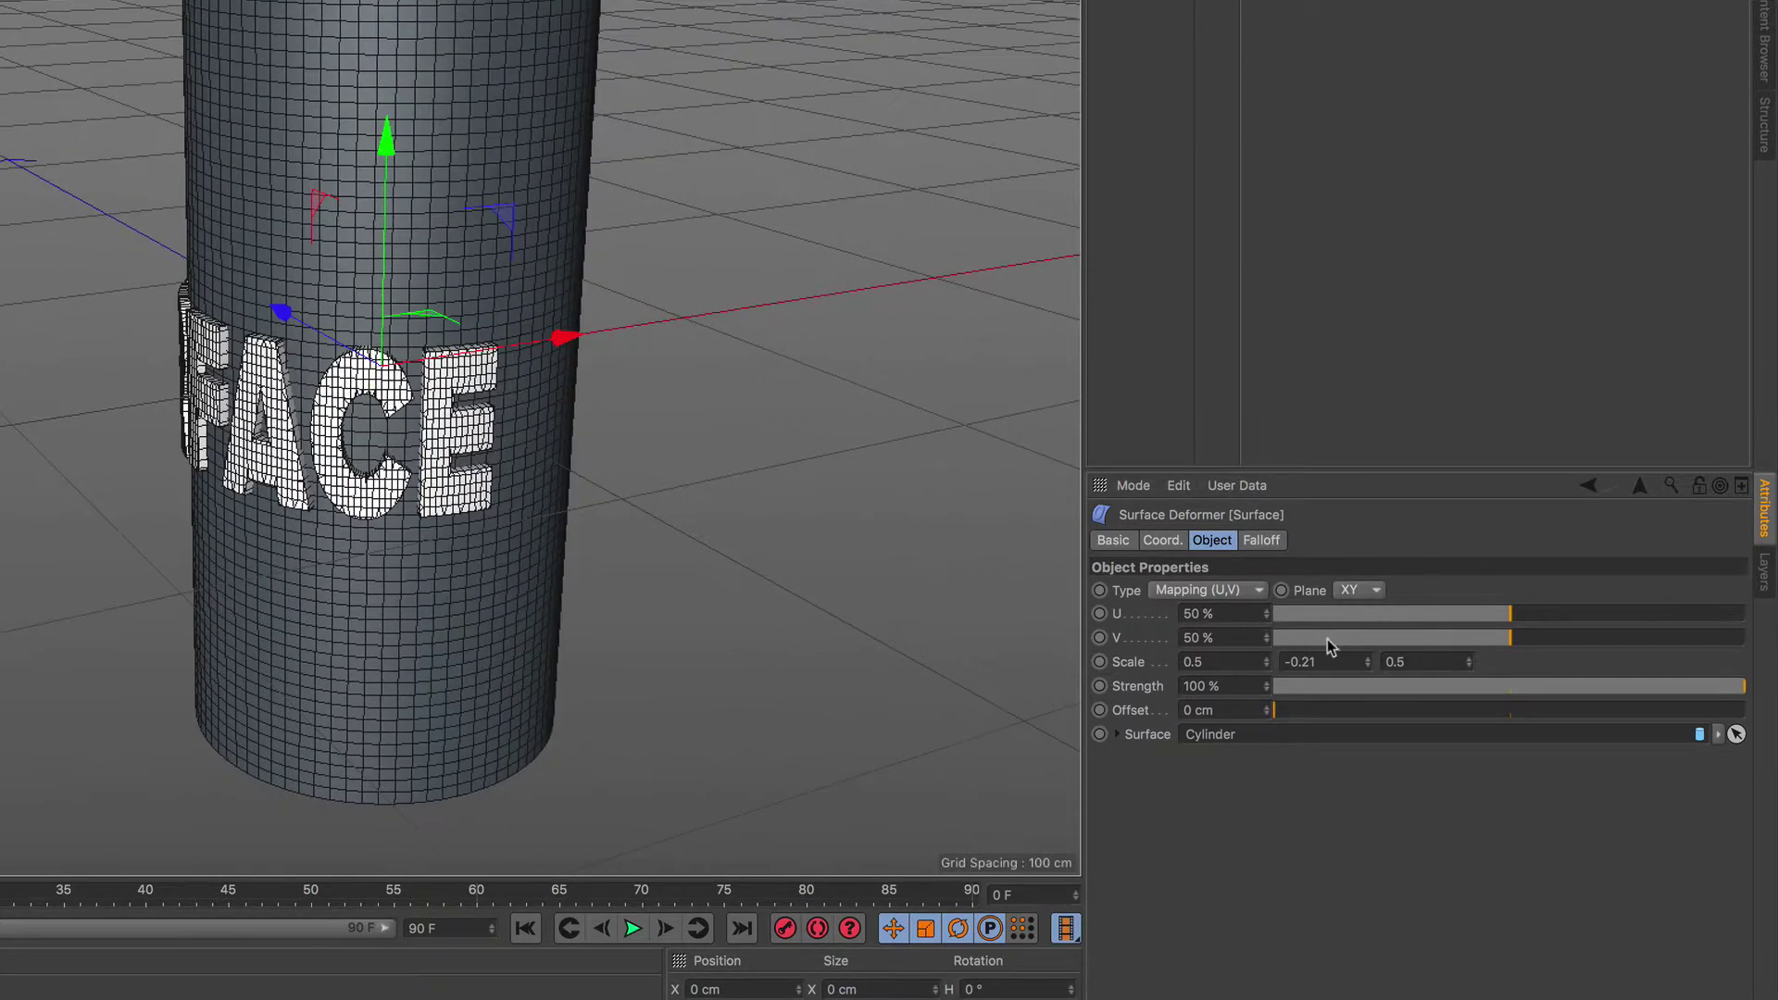
mouse_move(1488, 640)
mouse_down()
mouse_move(1707, 615)
mouse_move(1399, 616)
mouse_move(1586, 614)
mouse_up()
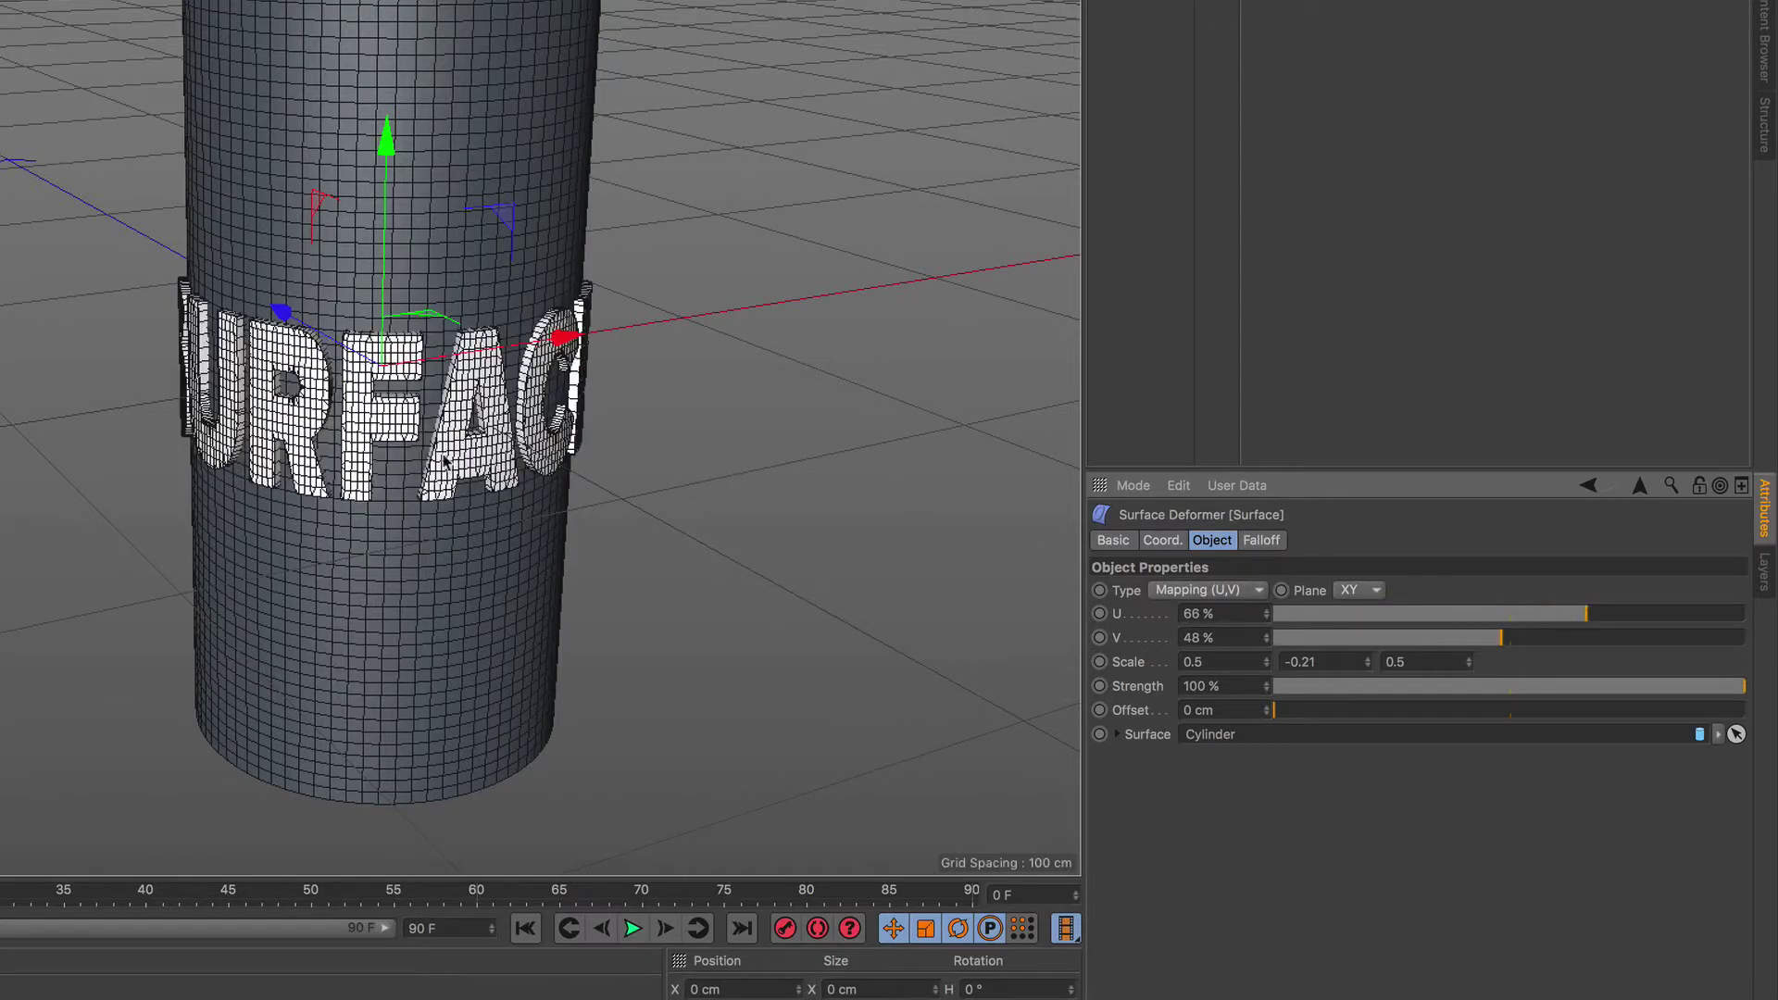
alt+drag(445, 460, 556, 407)
alt+right_drag(555, 407, 629, 370)
mouse_move(630, 371)
alt+mouse_down()
mouse_move(682, 349)
mouse_move(489, 350)
mouse_move(648, 306)
alt+mouse_up()
alt+right_drag(649, 306, 685, 299)
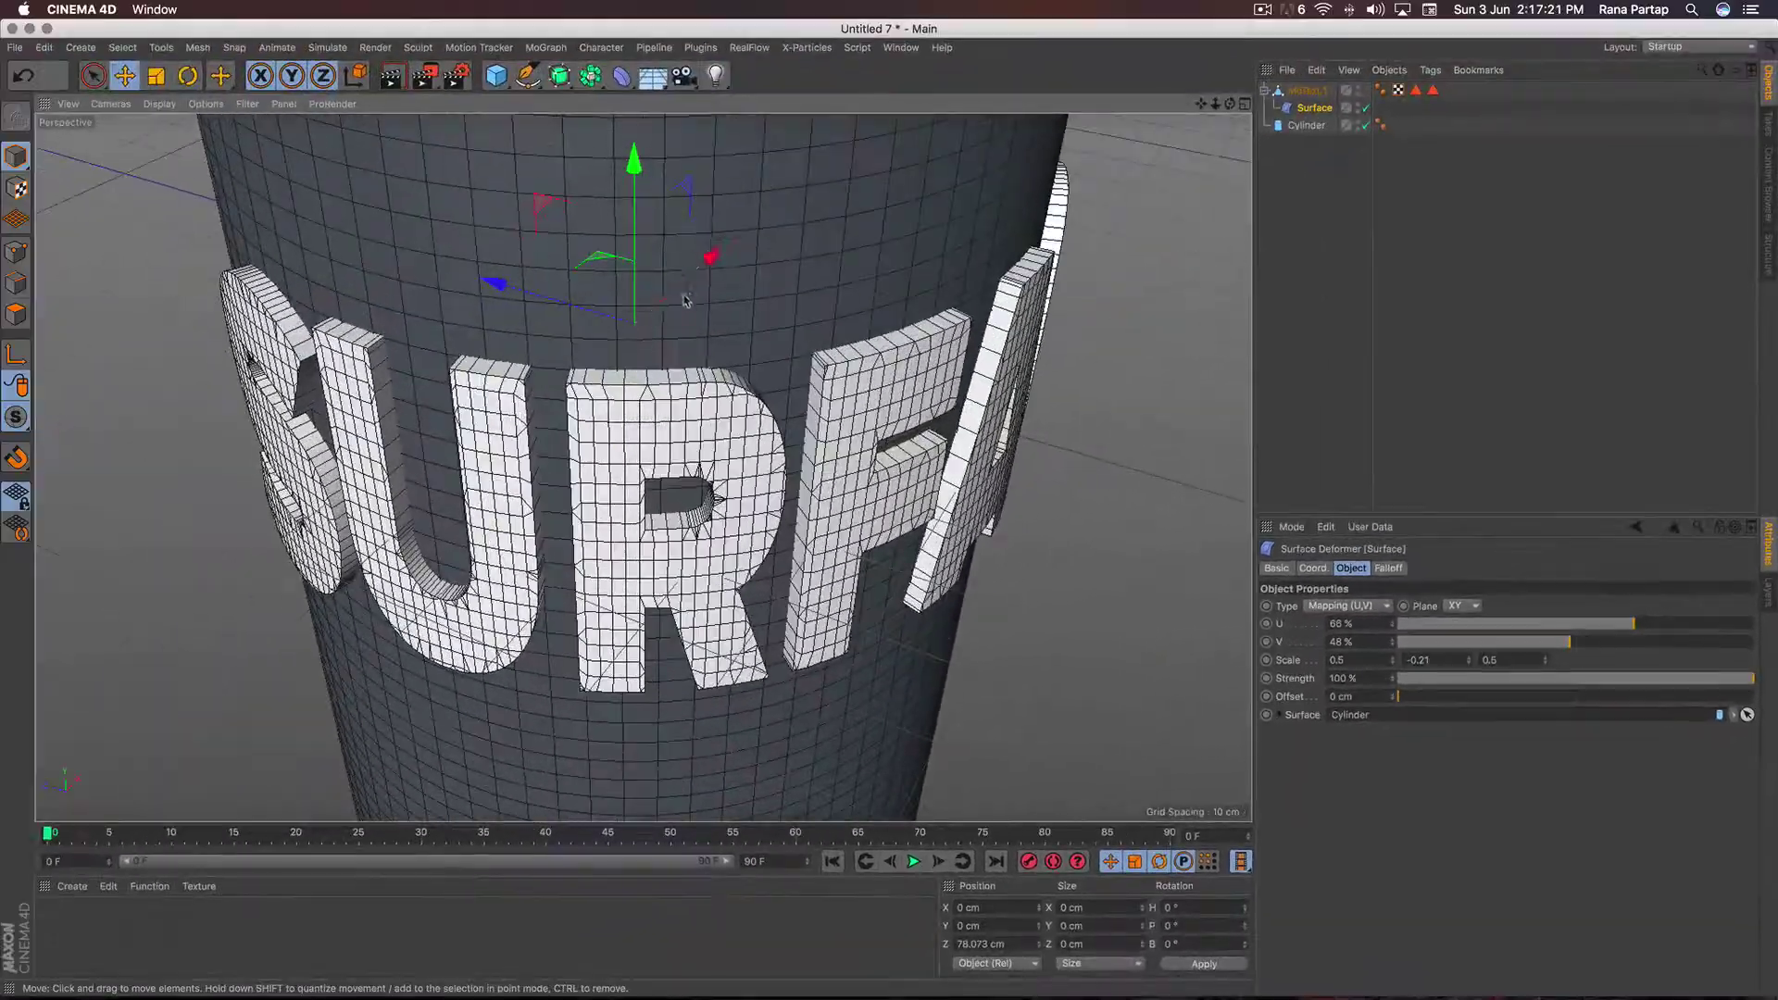
mouse_move(685, 299)
alt+mouse_down()
mouse_move(786, 389)
mouse_move(849, 385)
mouse_move(718, 393)
mouse_move(562, 321)
alt+mouse_up()
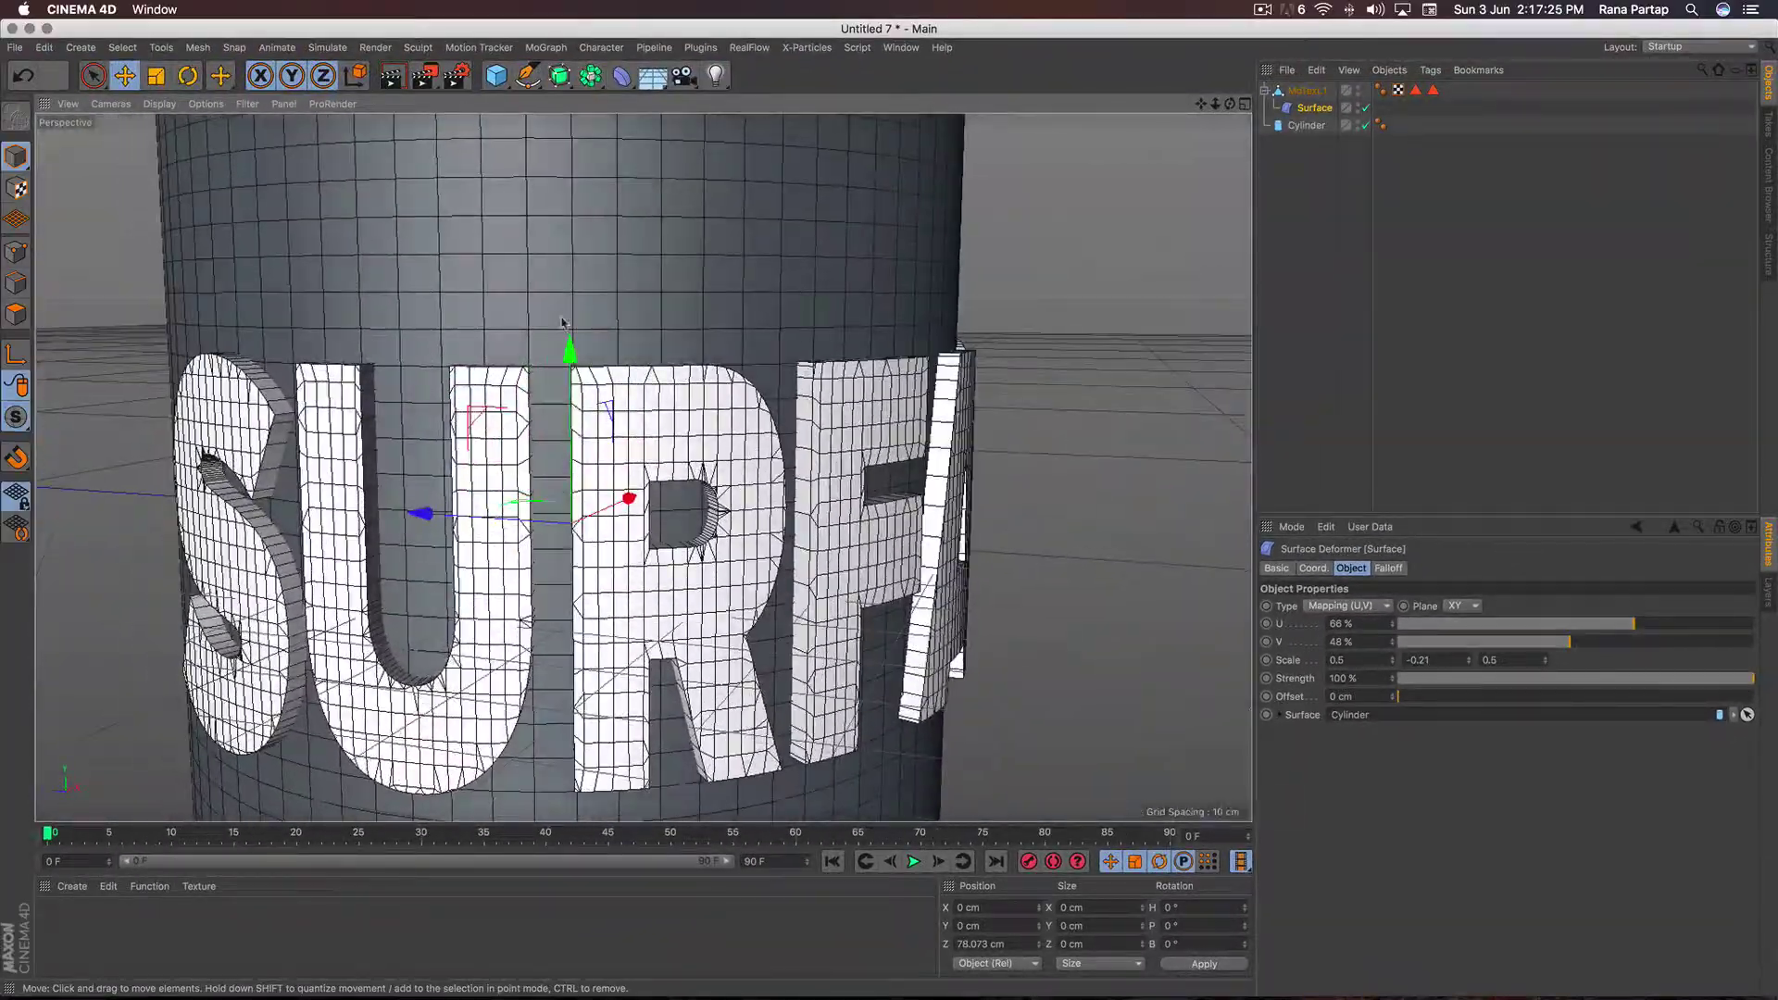
alt+right_drag(562, 322, 630, 471)
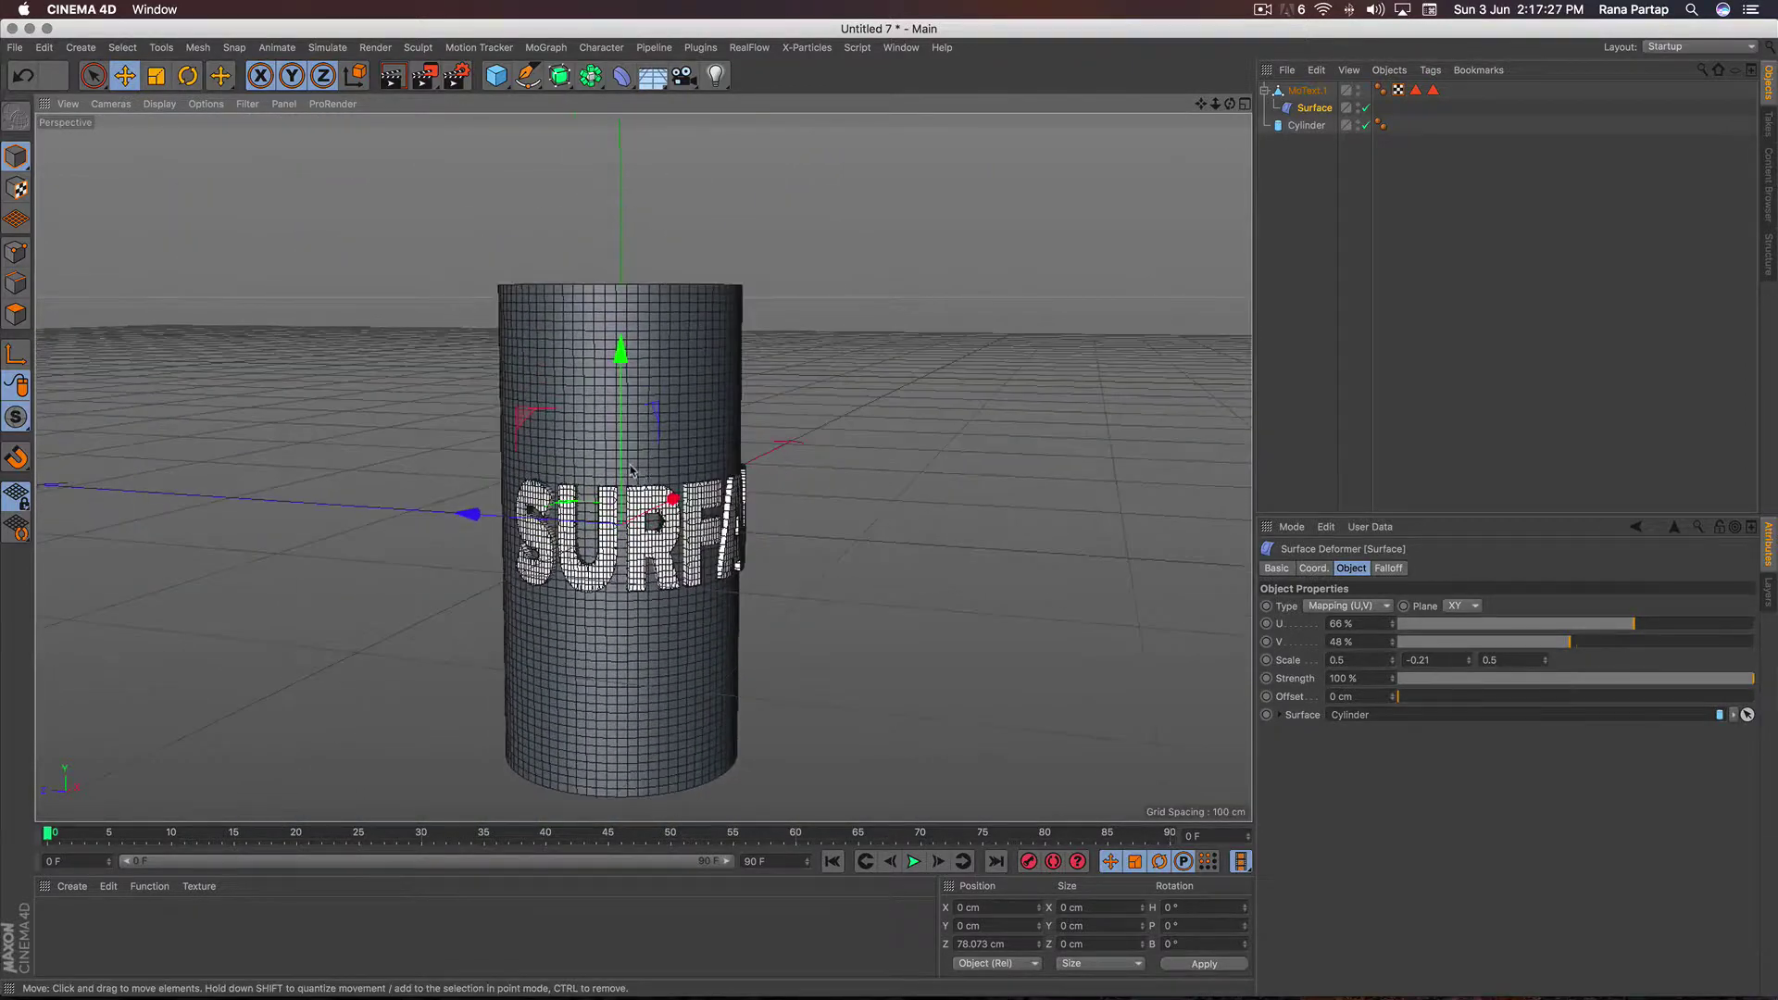
mouse_move(630, 471)
alt+mouse_down()
mouse_move(591, 663)
mouse_move(607, 471)
mouse_move(633, 464)
mouse_move(622, 565)
alt+mouse_up()
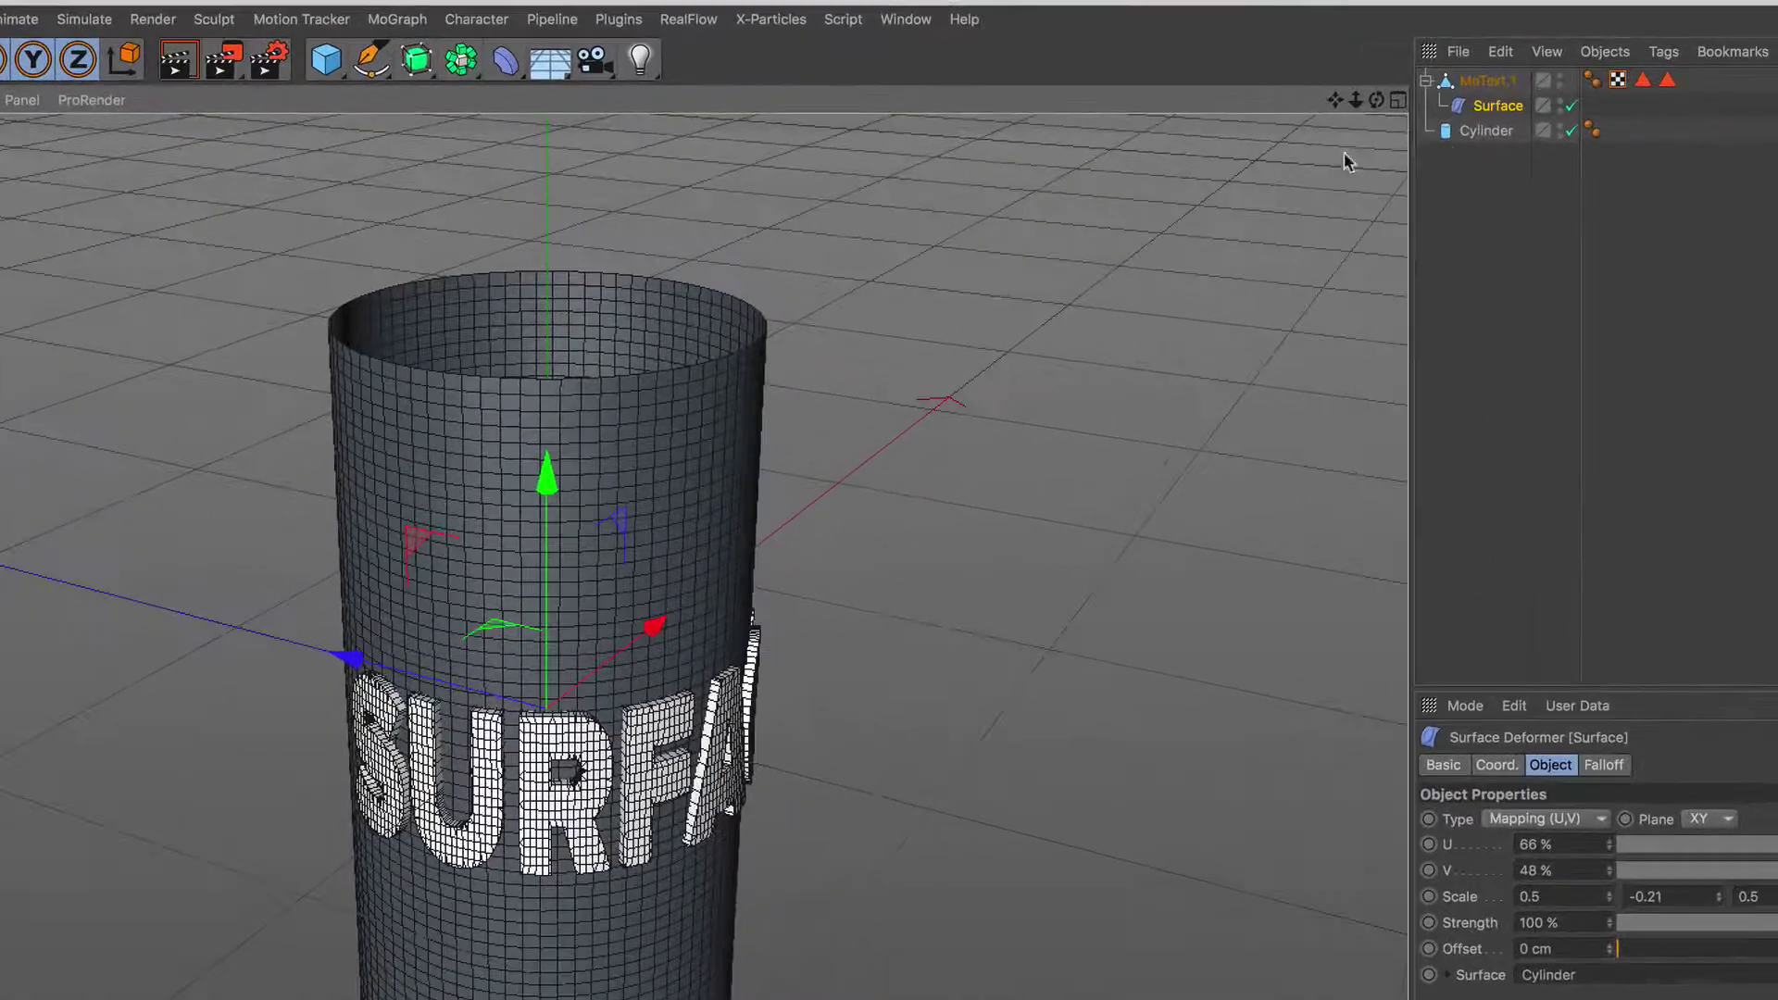
Step: Make the Cylinder editable and switch to Points mode
click(1468, 131)
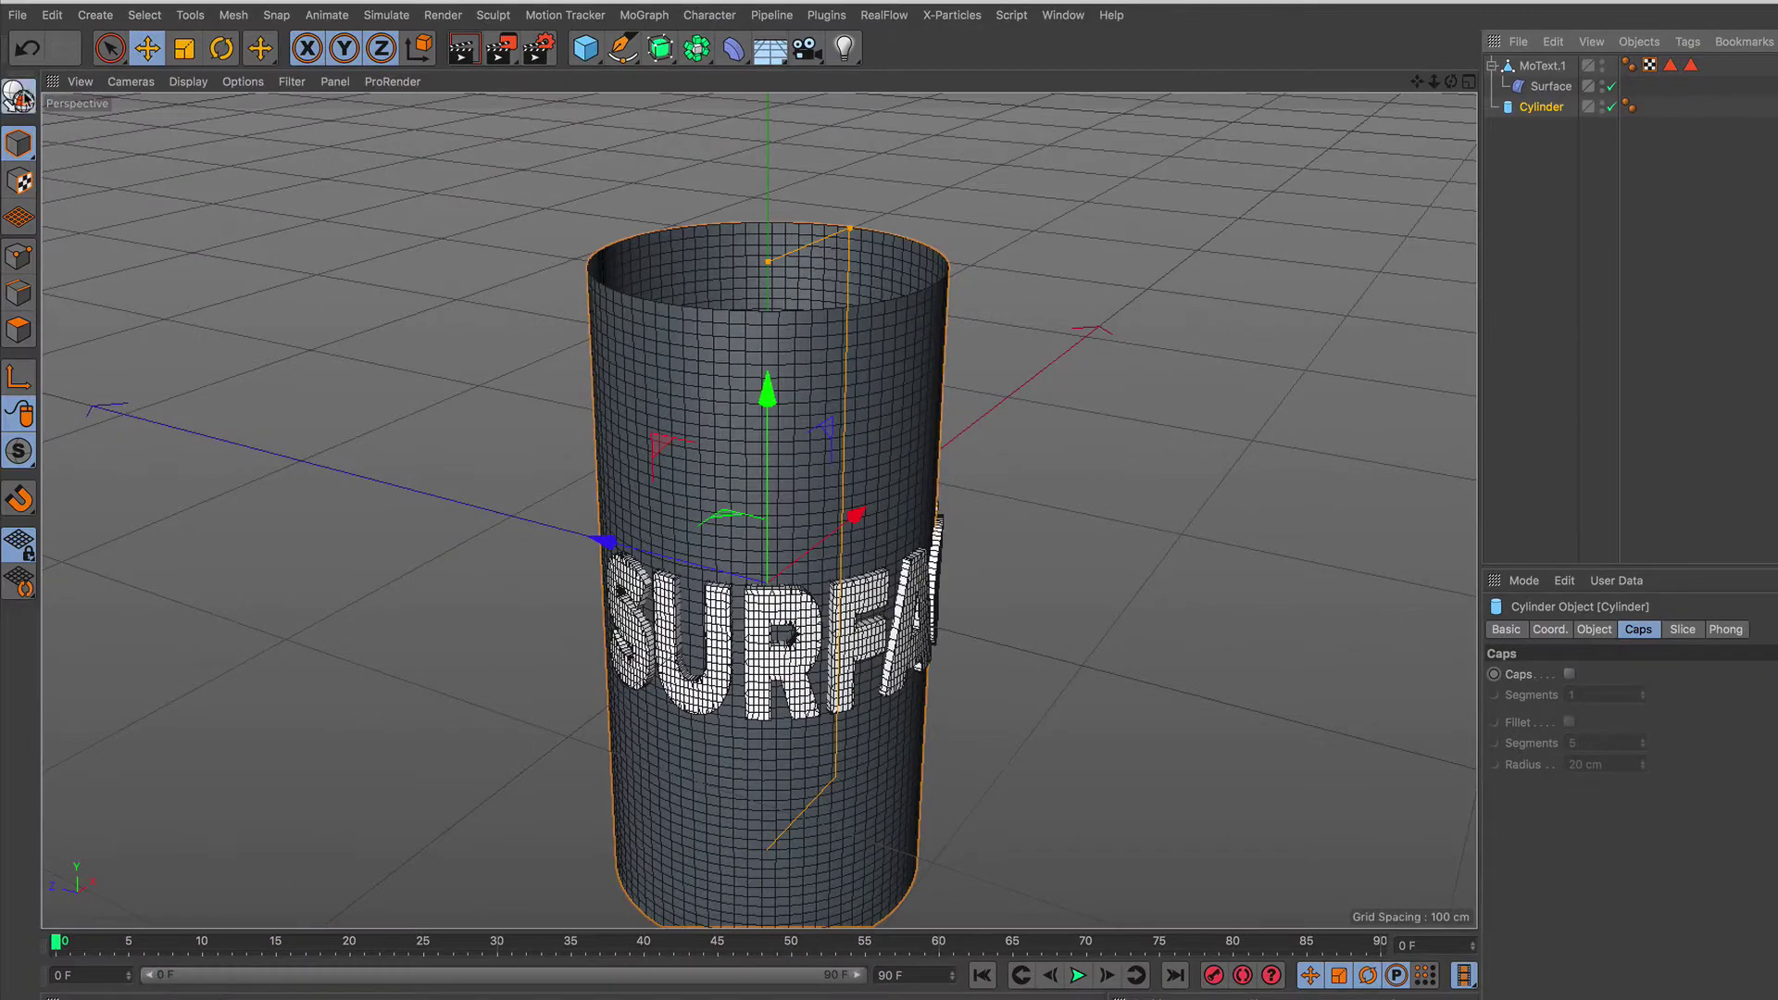
click(20, 95)
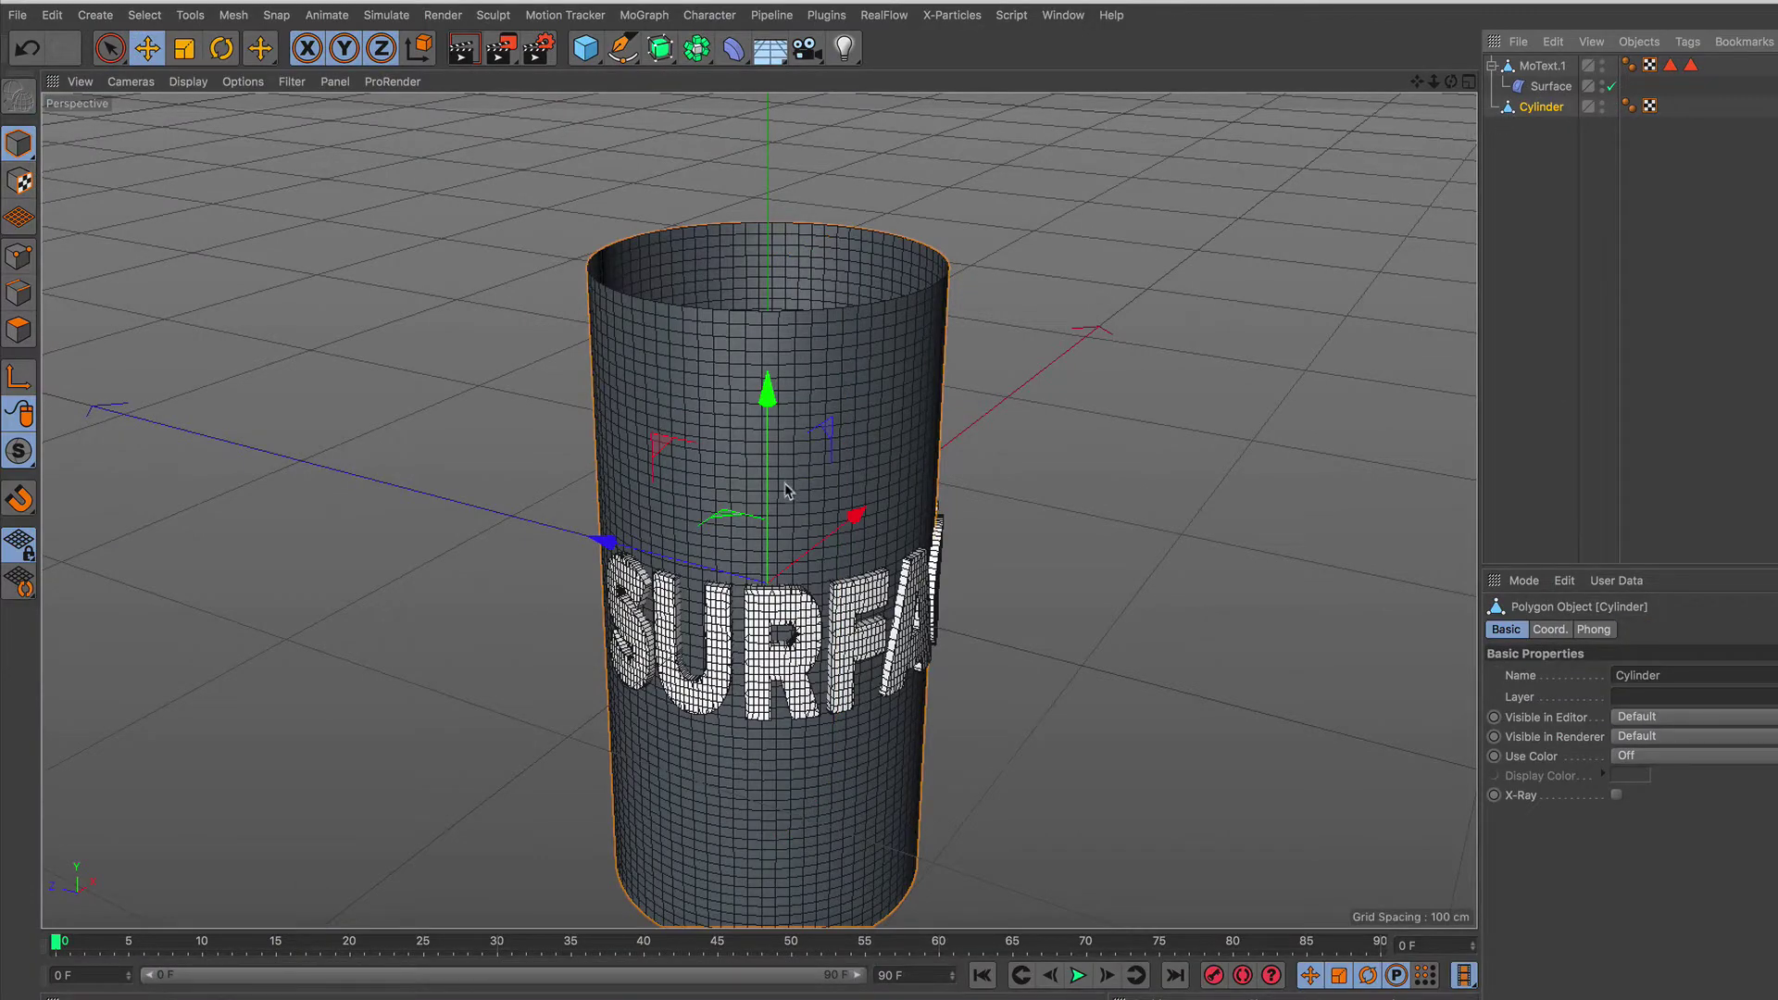
alt+drag(785, 490, 786, 429)
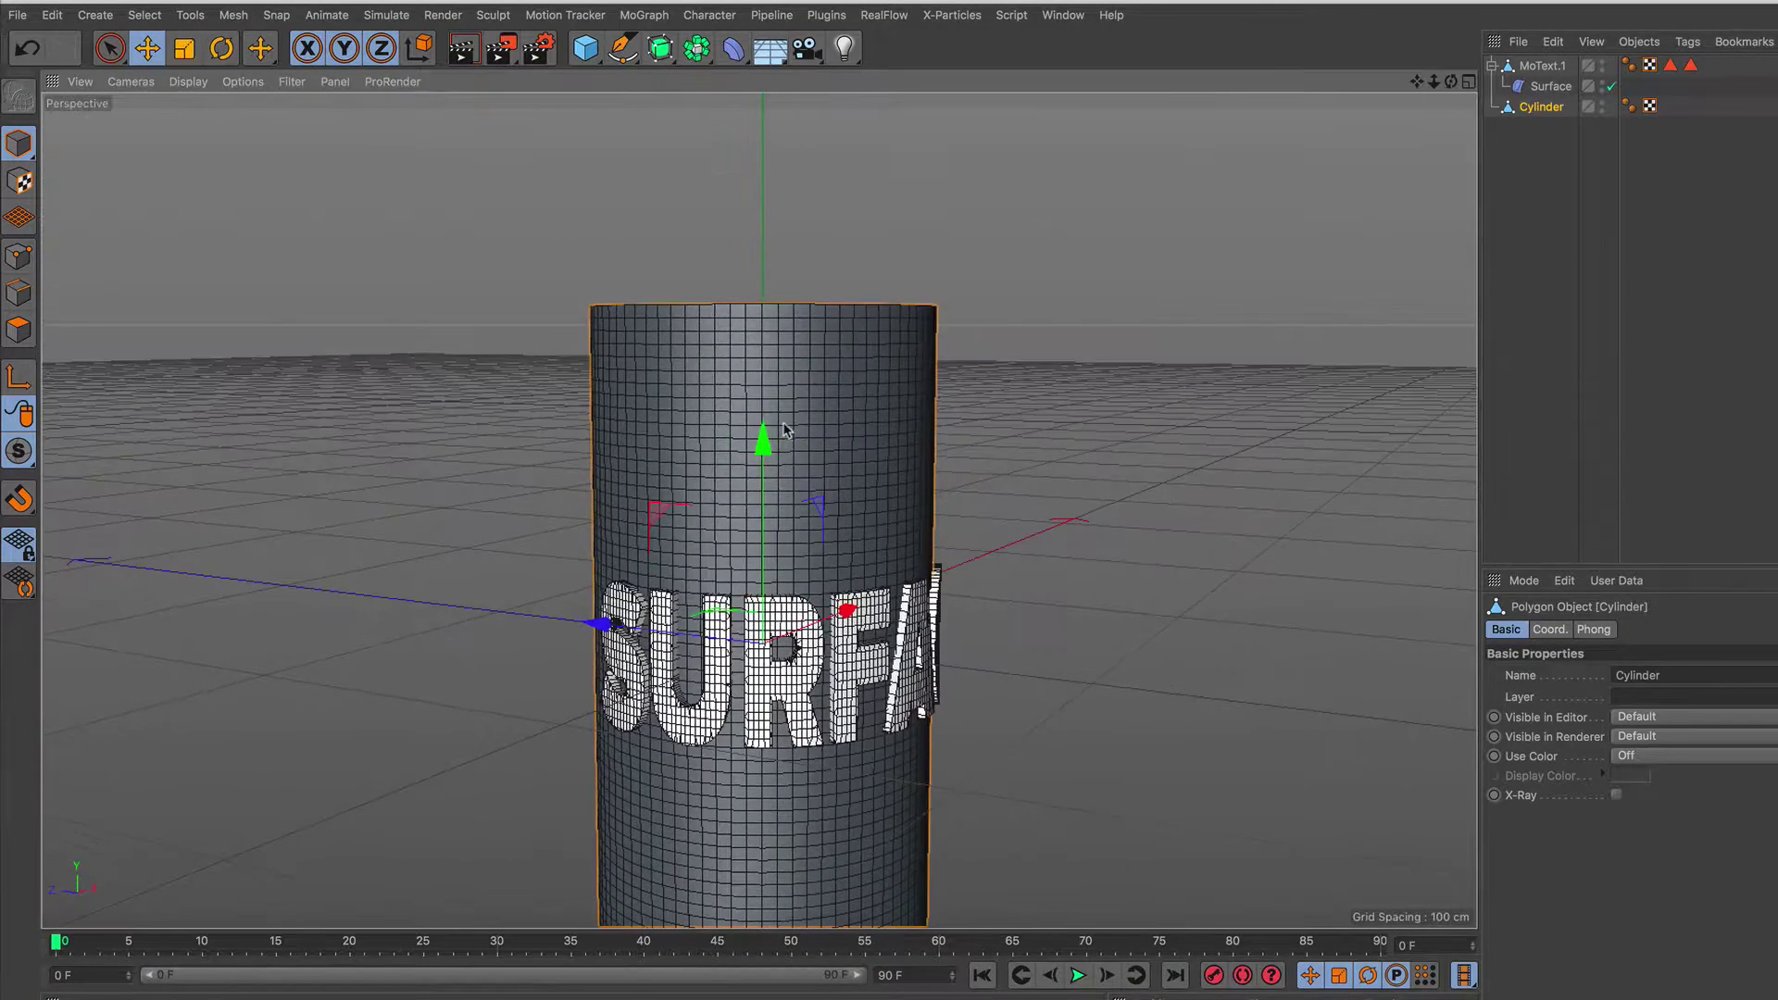
click(20, 259)
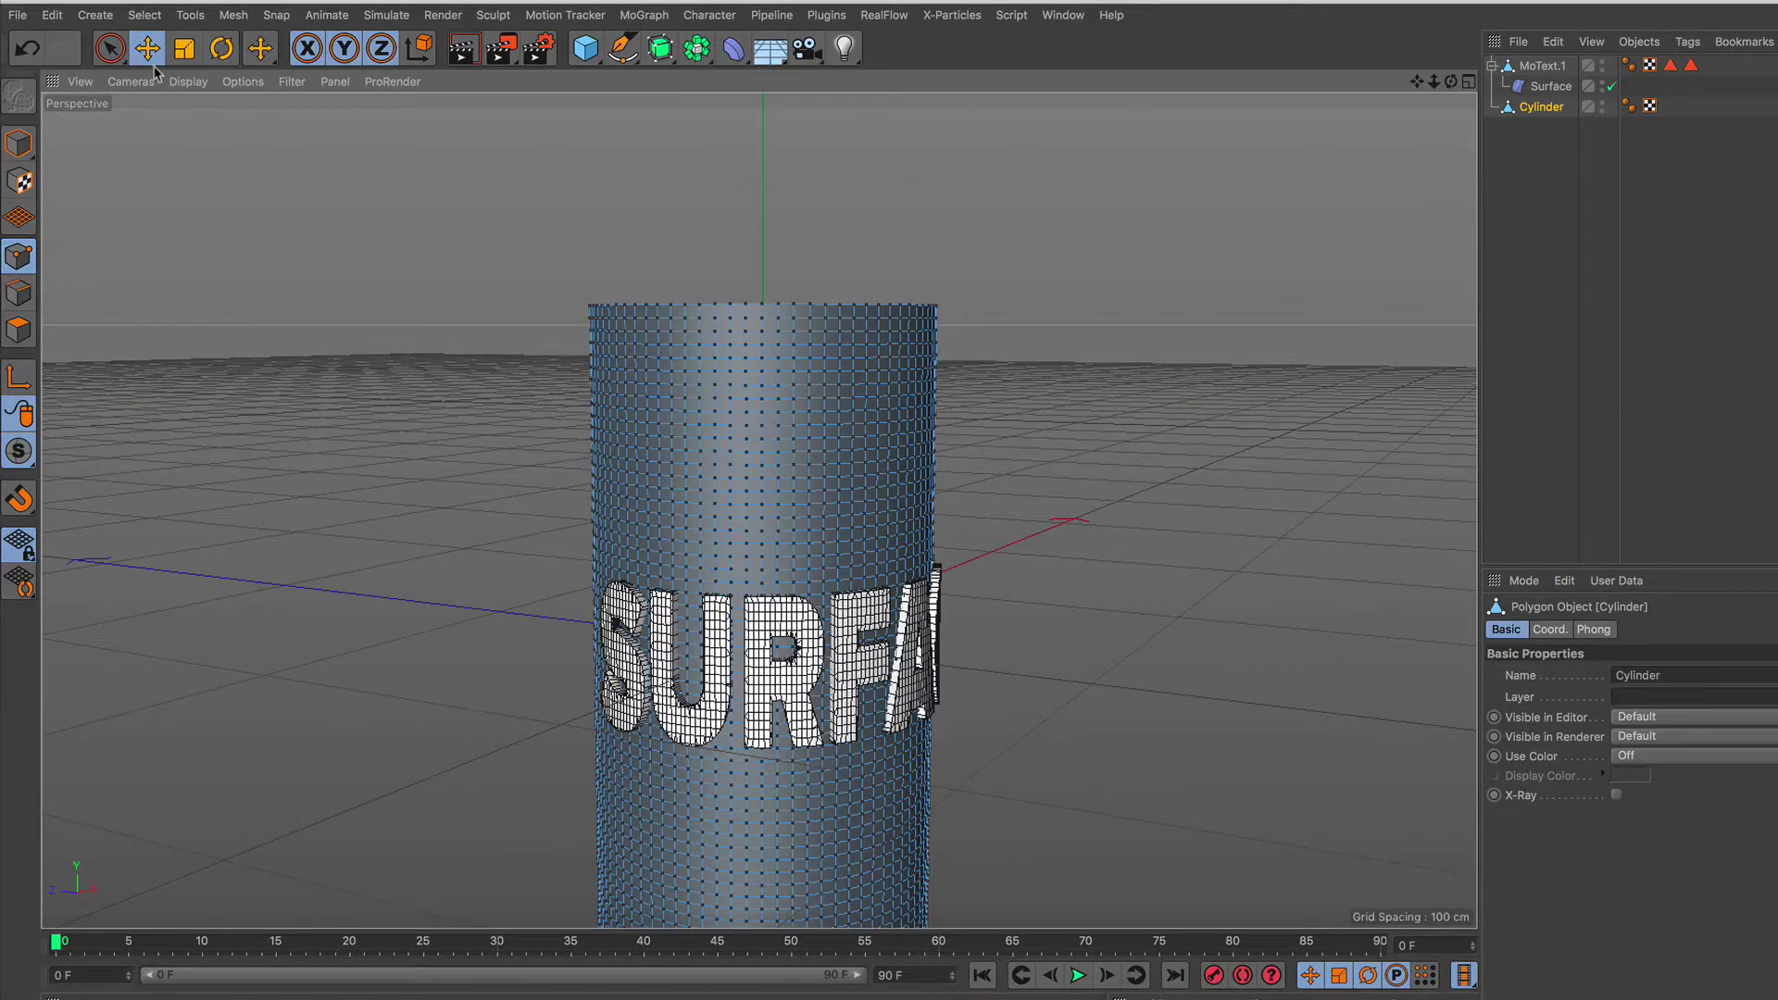
Step: Rectangle-select the cylinder's top row of points in the front view
click(113, 56)
click(229, 116)
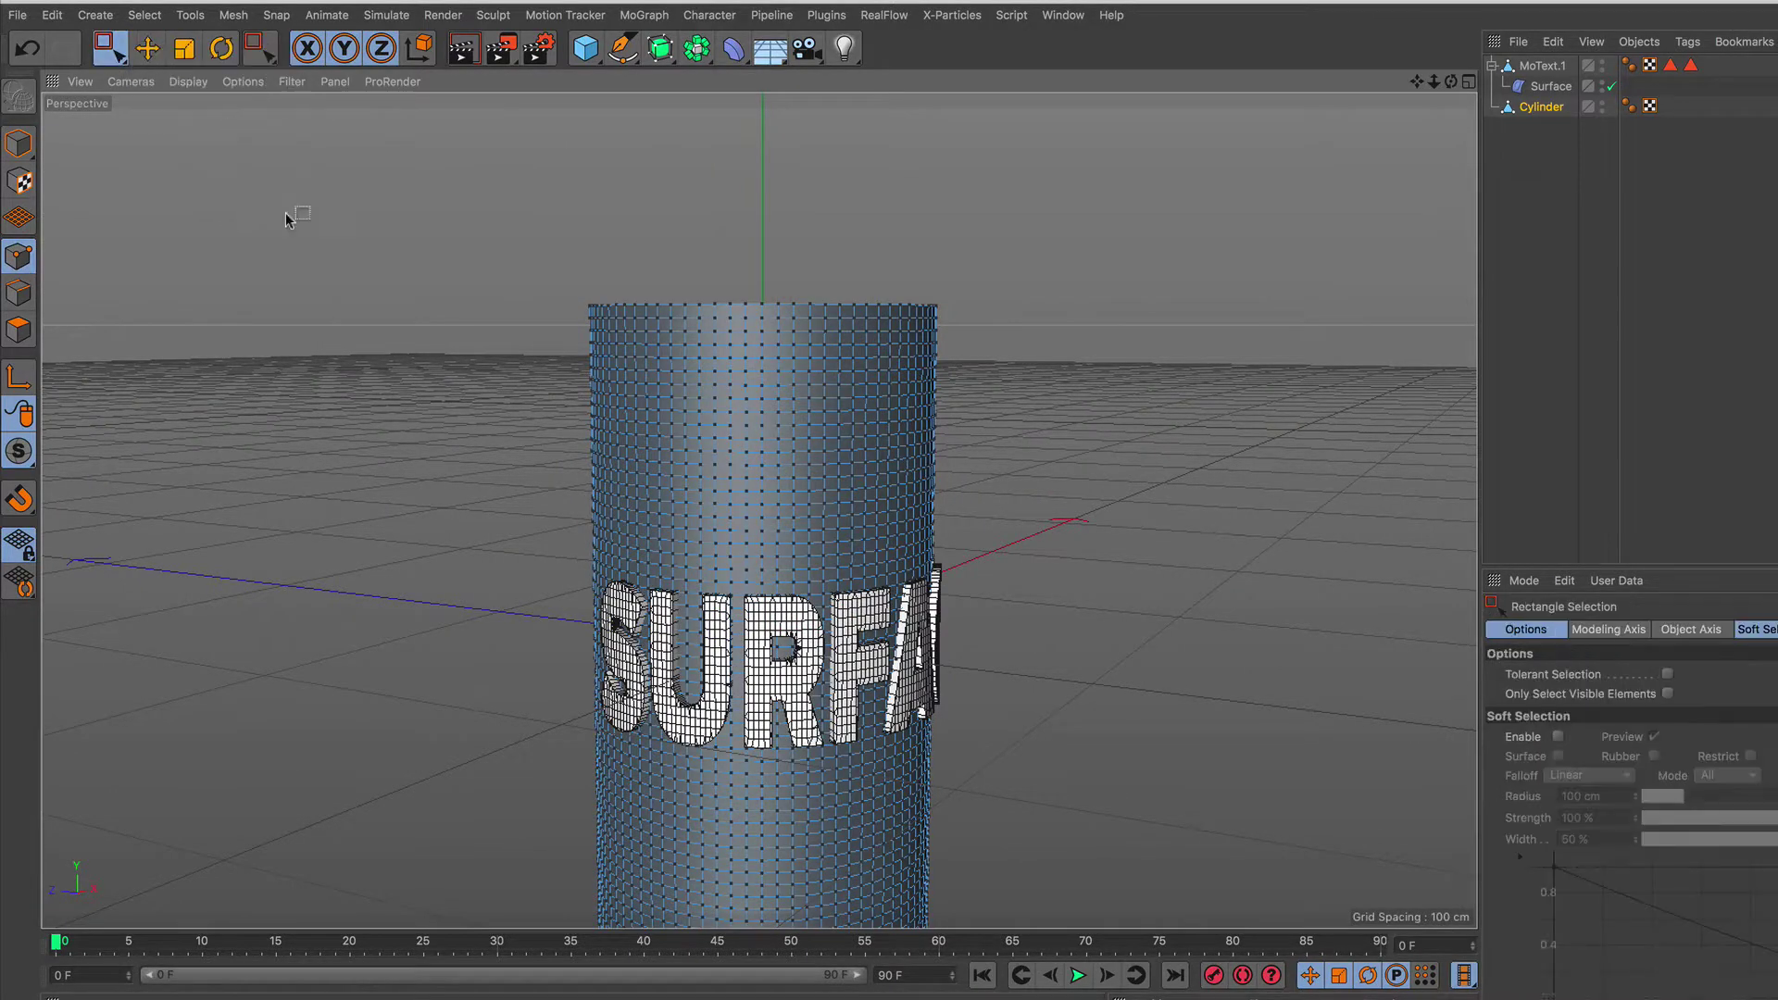
click(1469, 82)
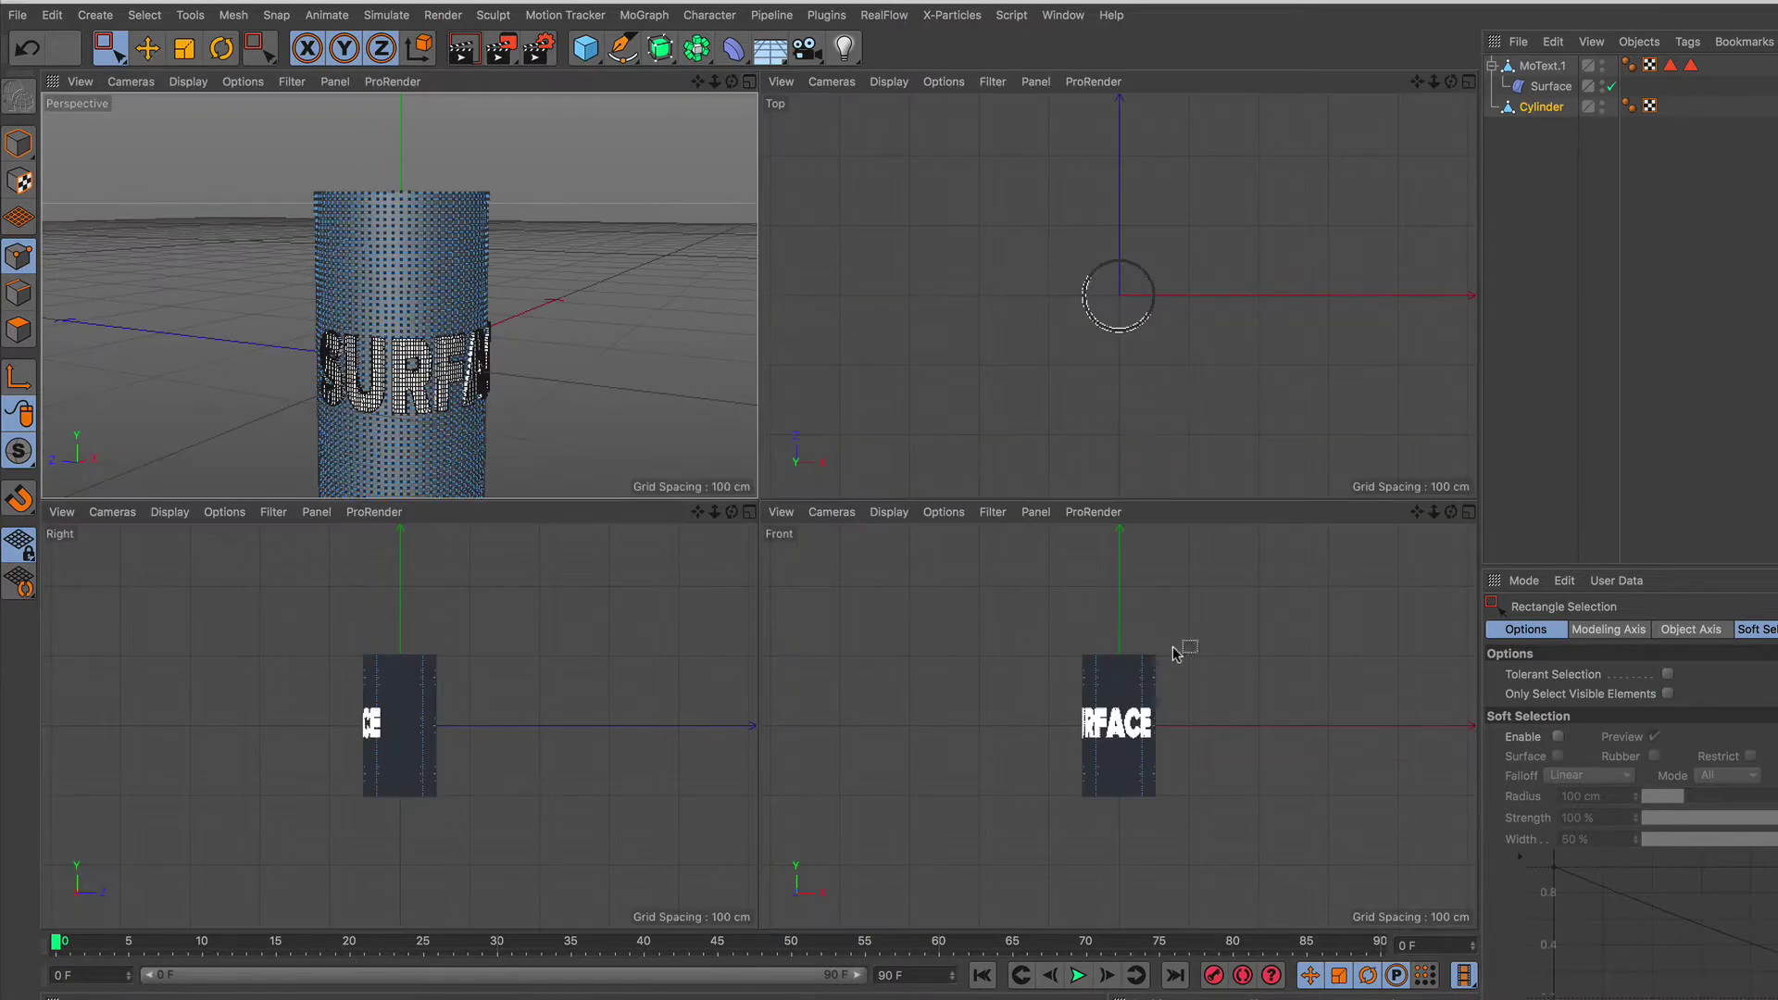
click(1469, 514)
scroll(763, 489, up, 5)
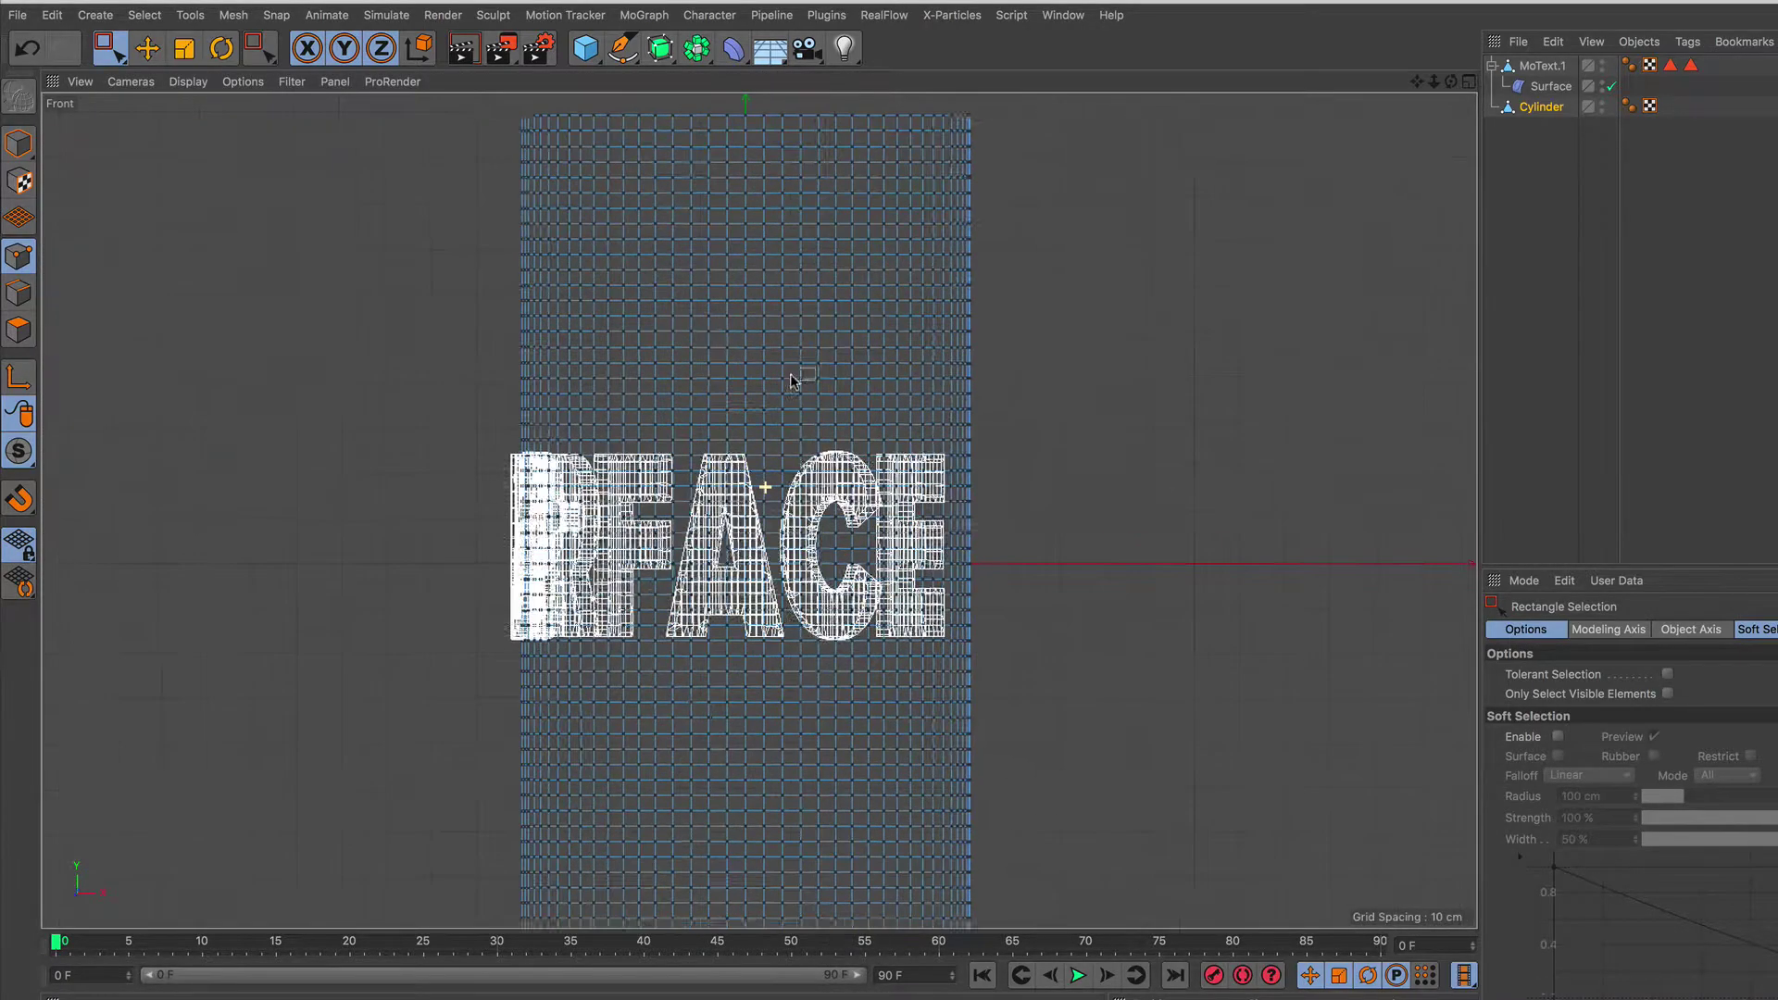
drag(489, 249, 1103, 322)
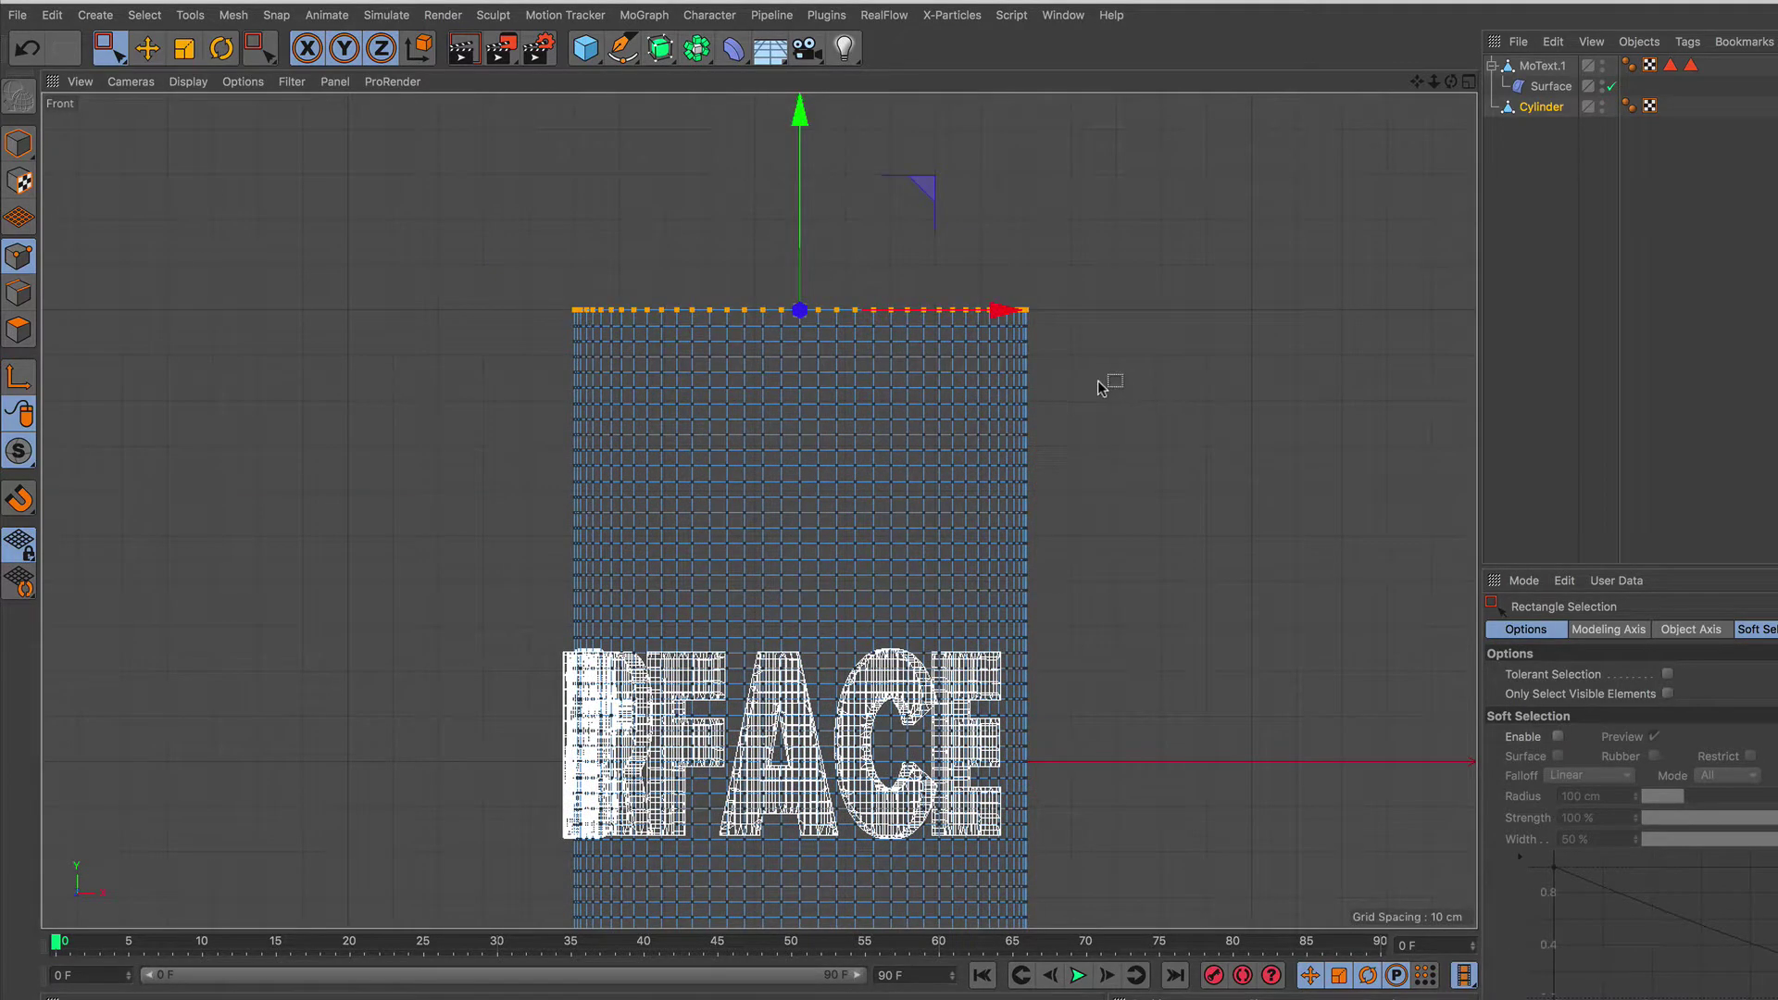
scroll(789, 572, down, 4)
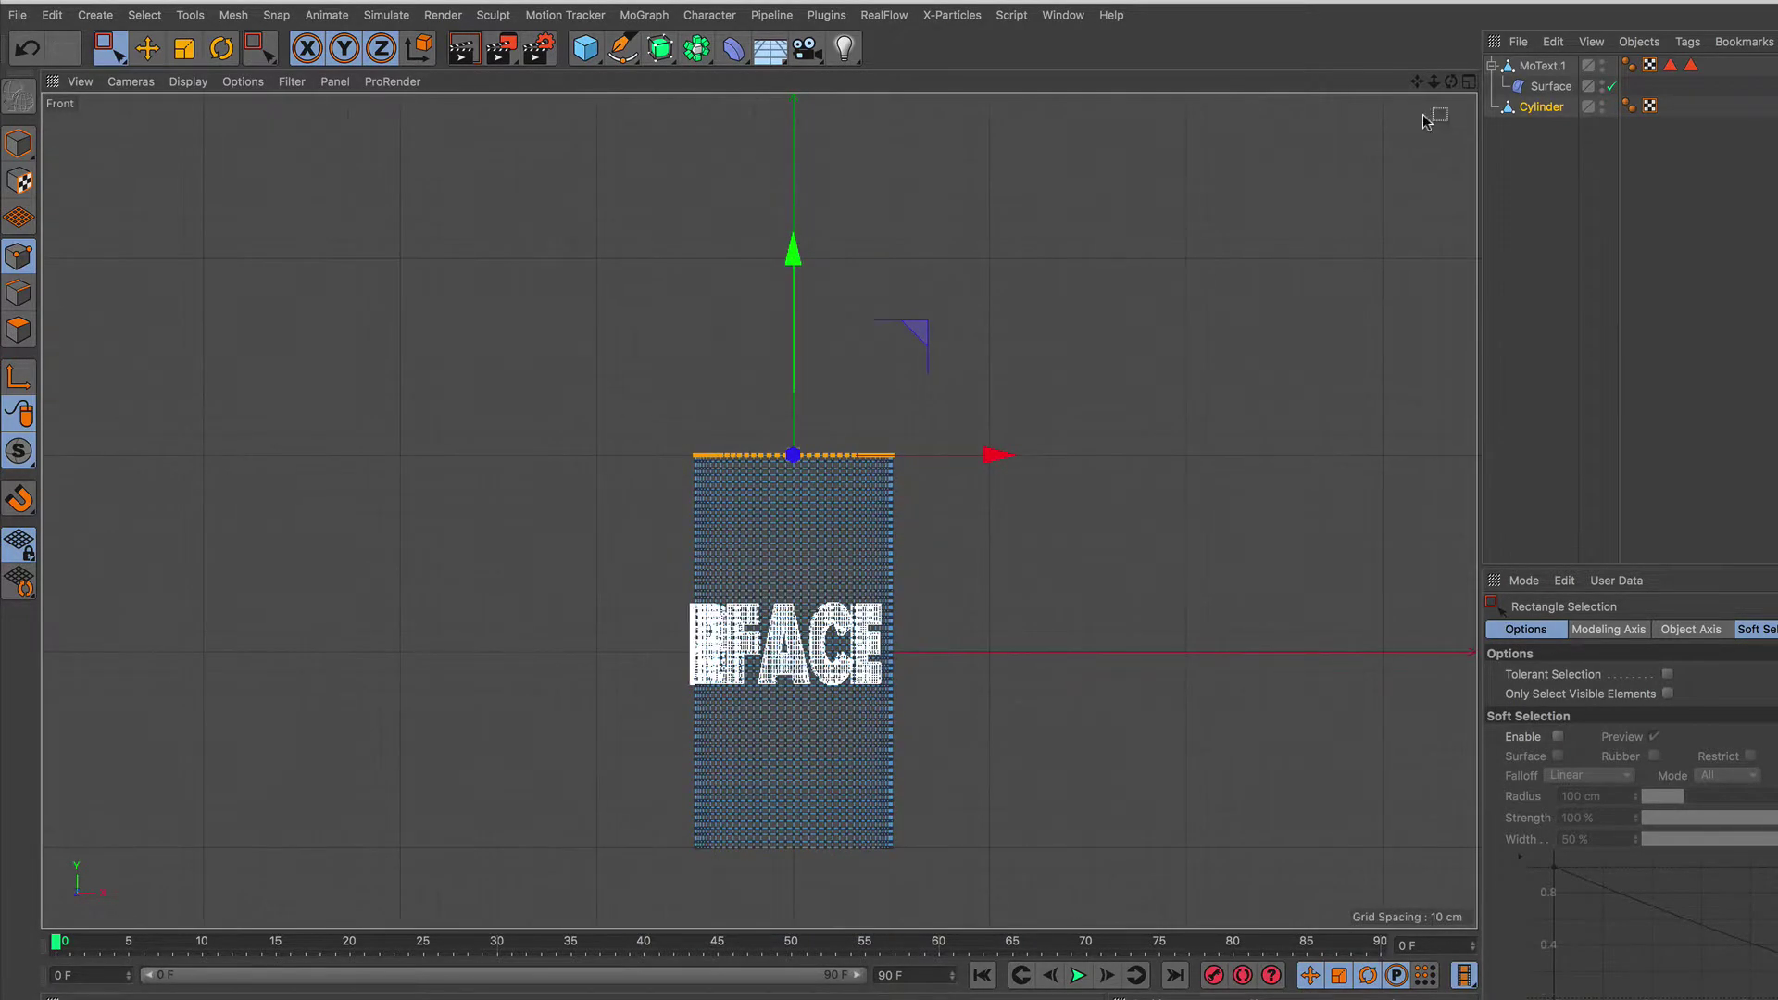
Step: Show the Perspective view full size and zoom out on the cylinder
click(1468, 82)
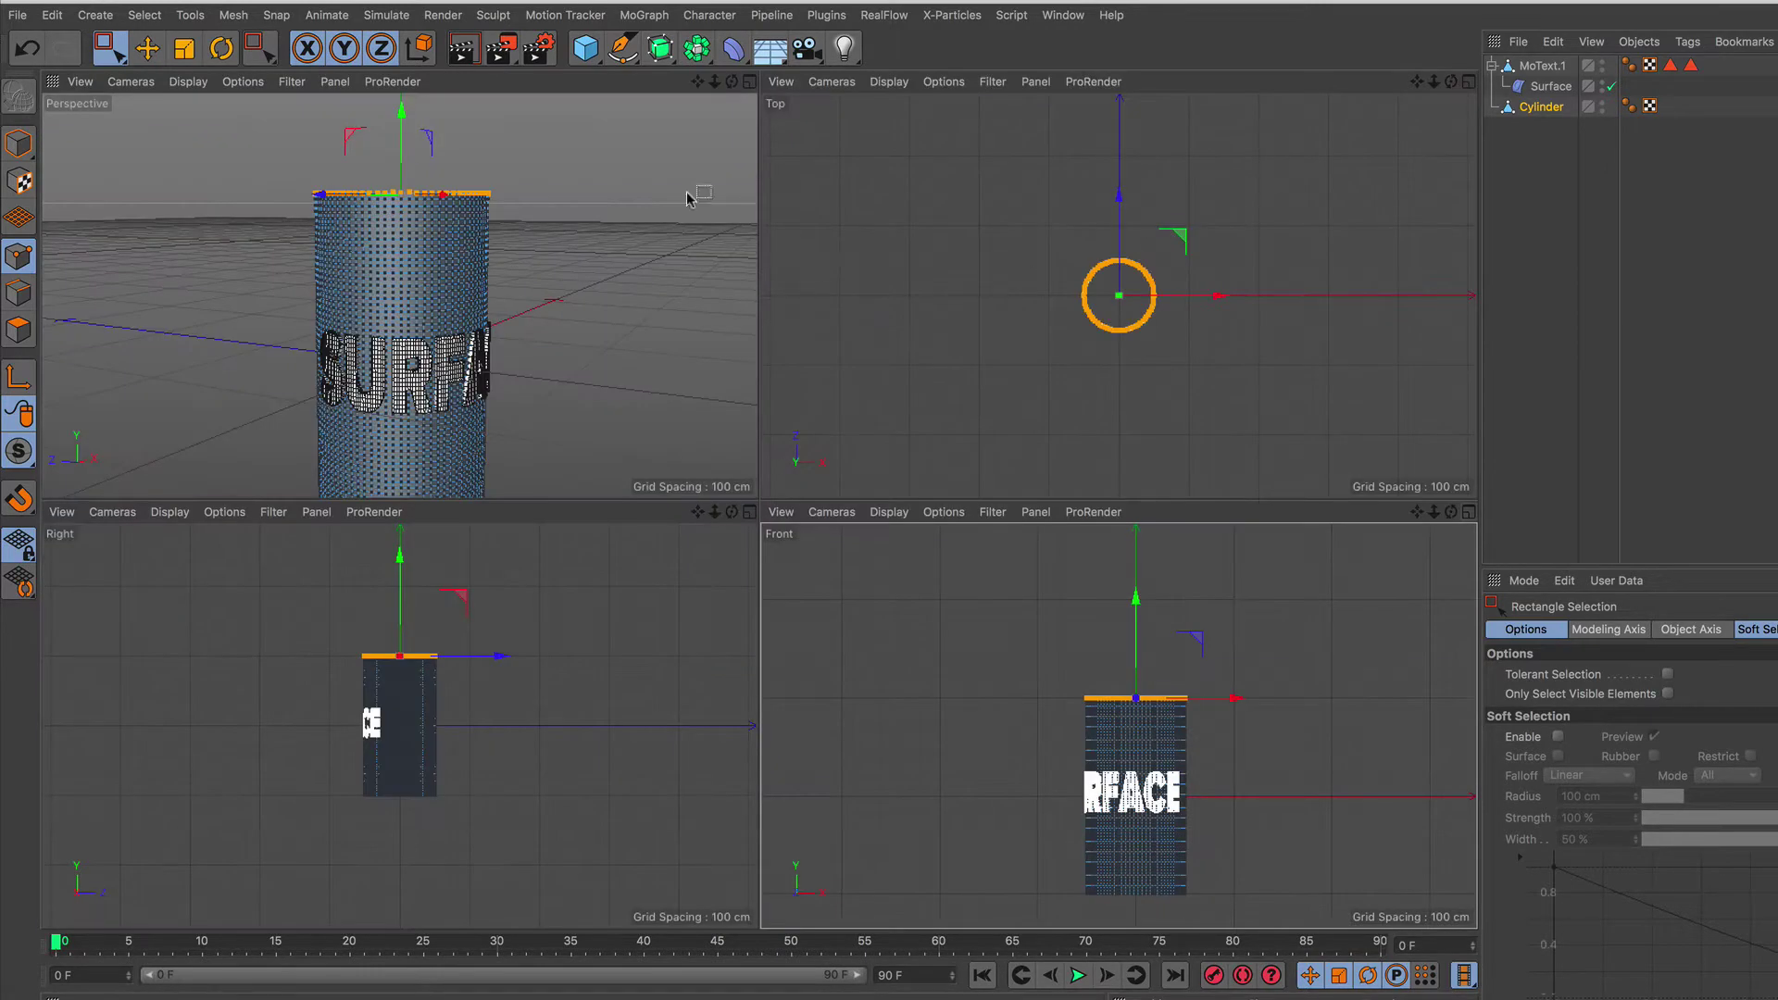
click(749, 82)
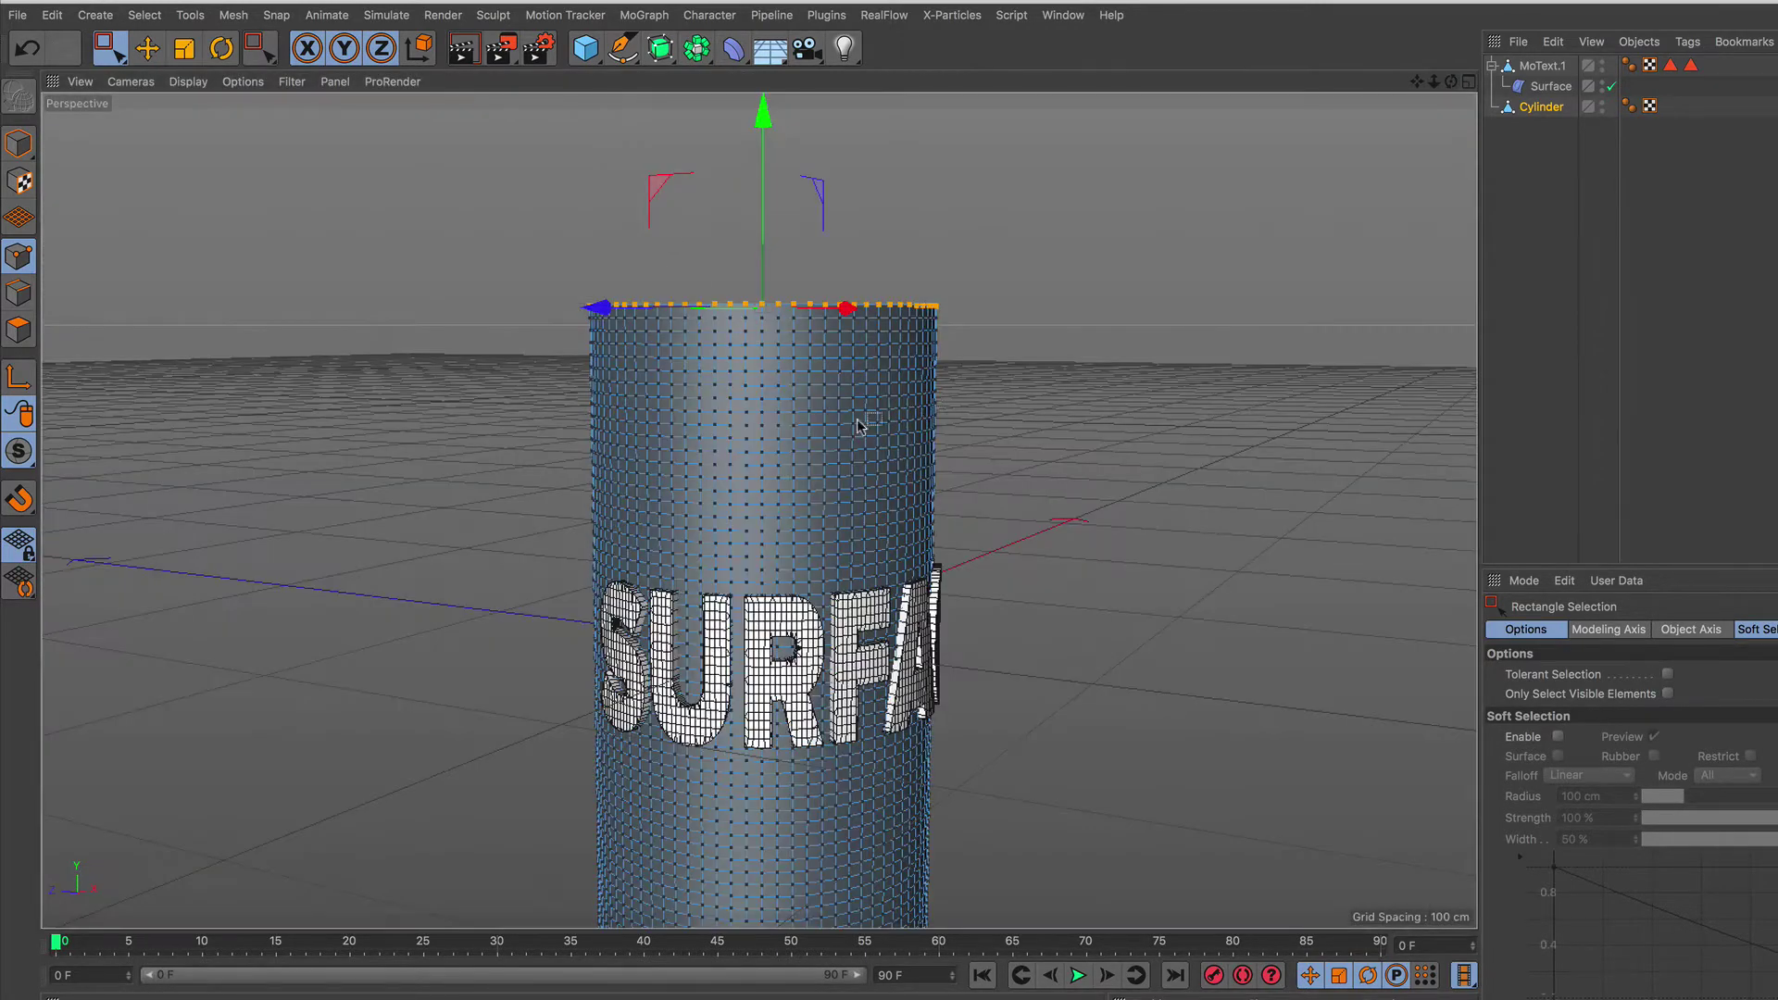
scroll(795, 480, down, 2)
scroll(786, 531, down, 2)
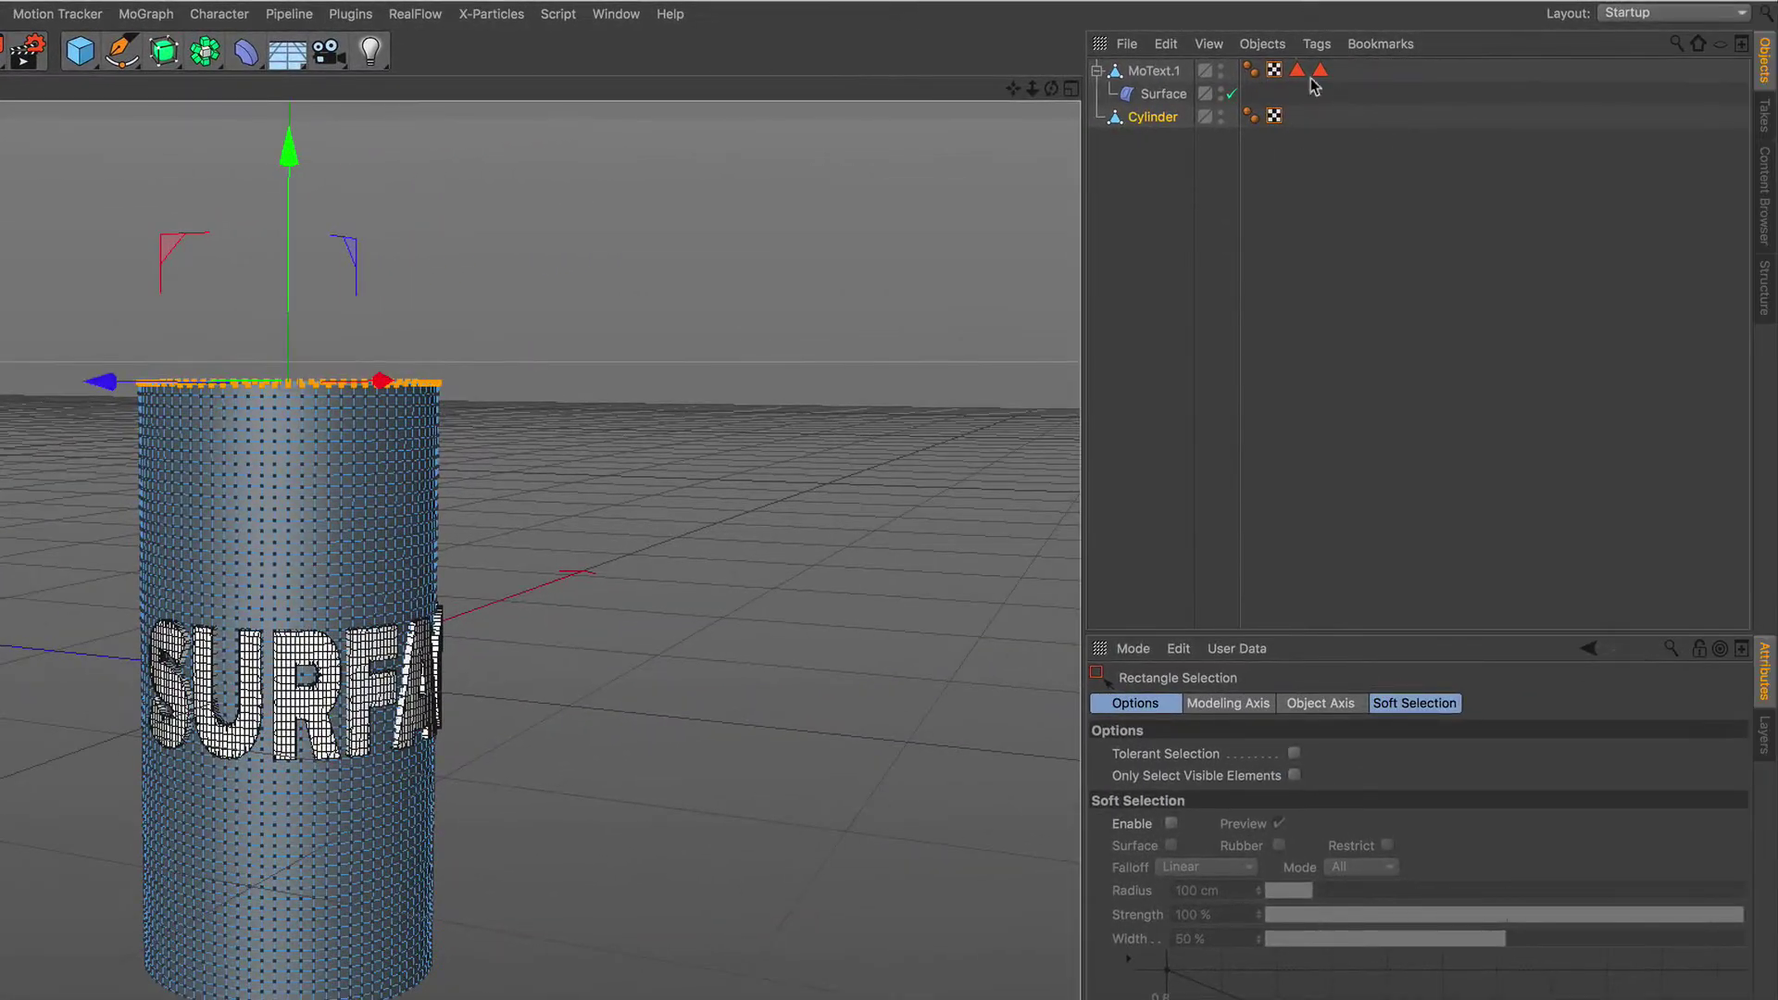
Step: Add a Cloth tag to the Cylinder and set the selected top points as Fix Points
click(1316, 44)
mouse_move(1375, 295)
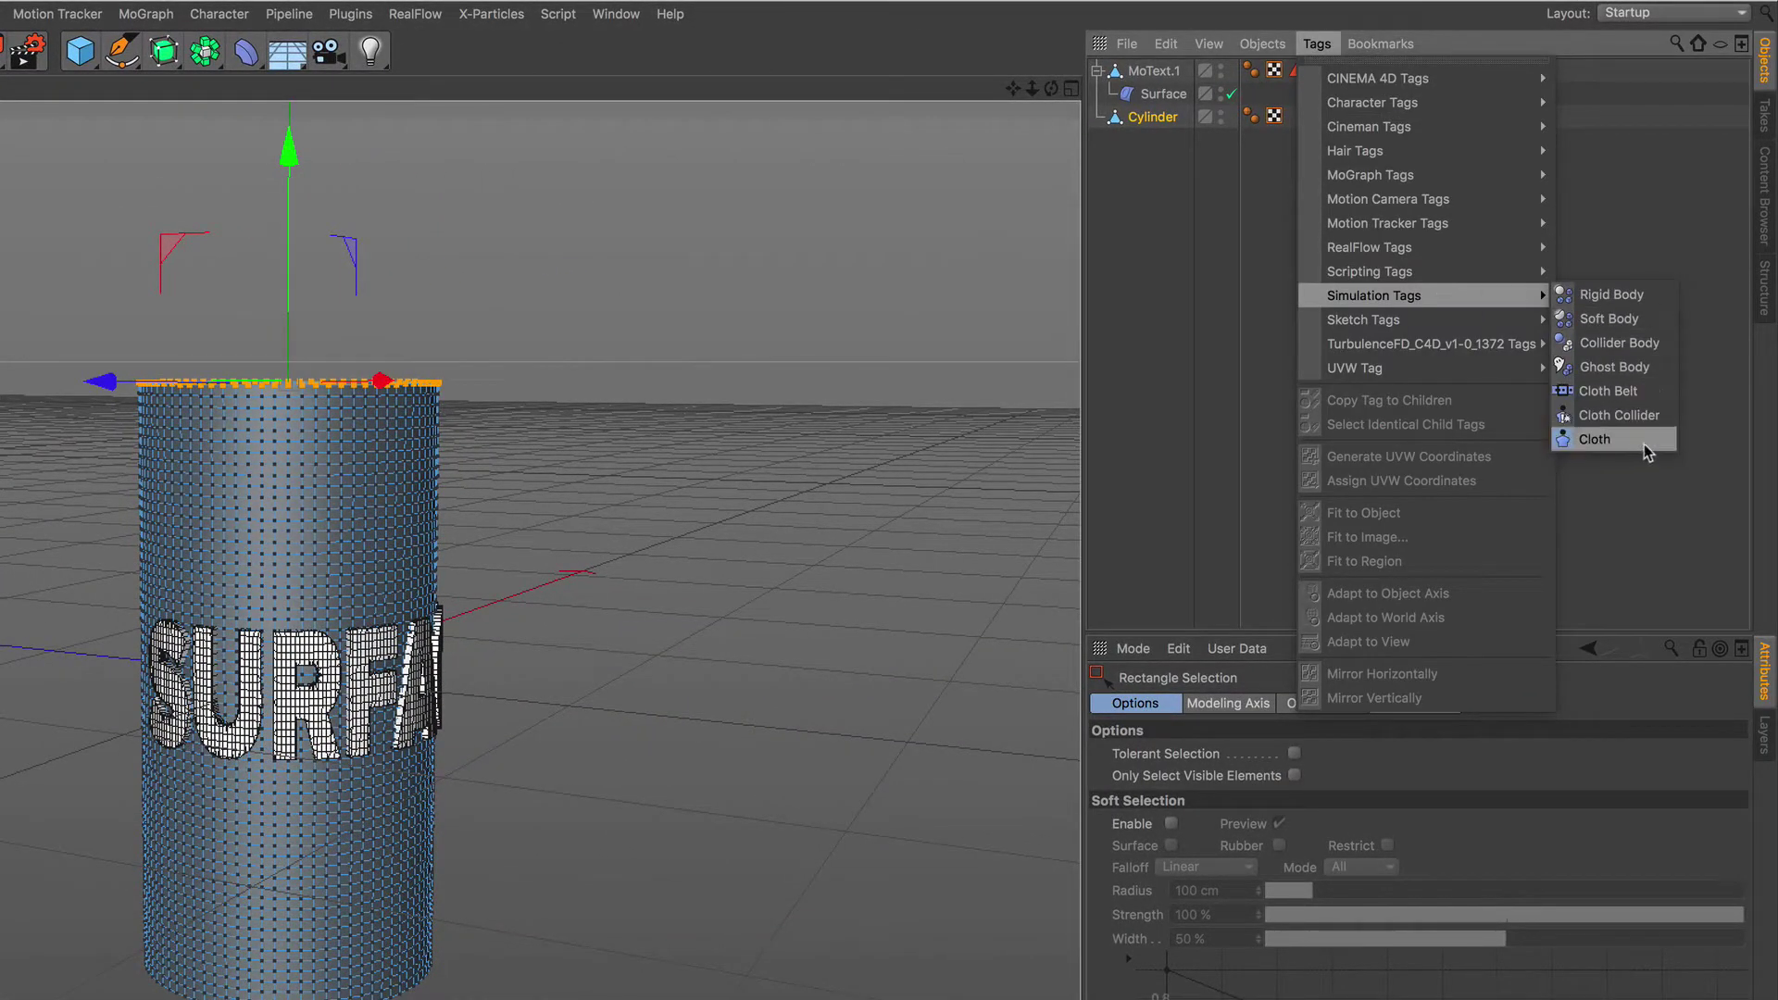
click(1646, 439)
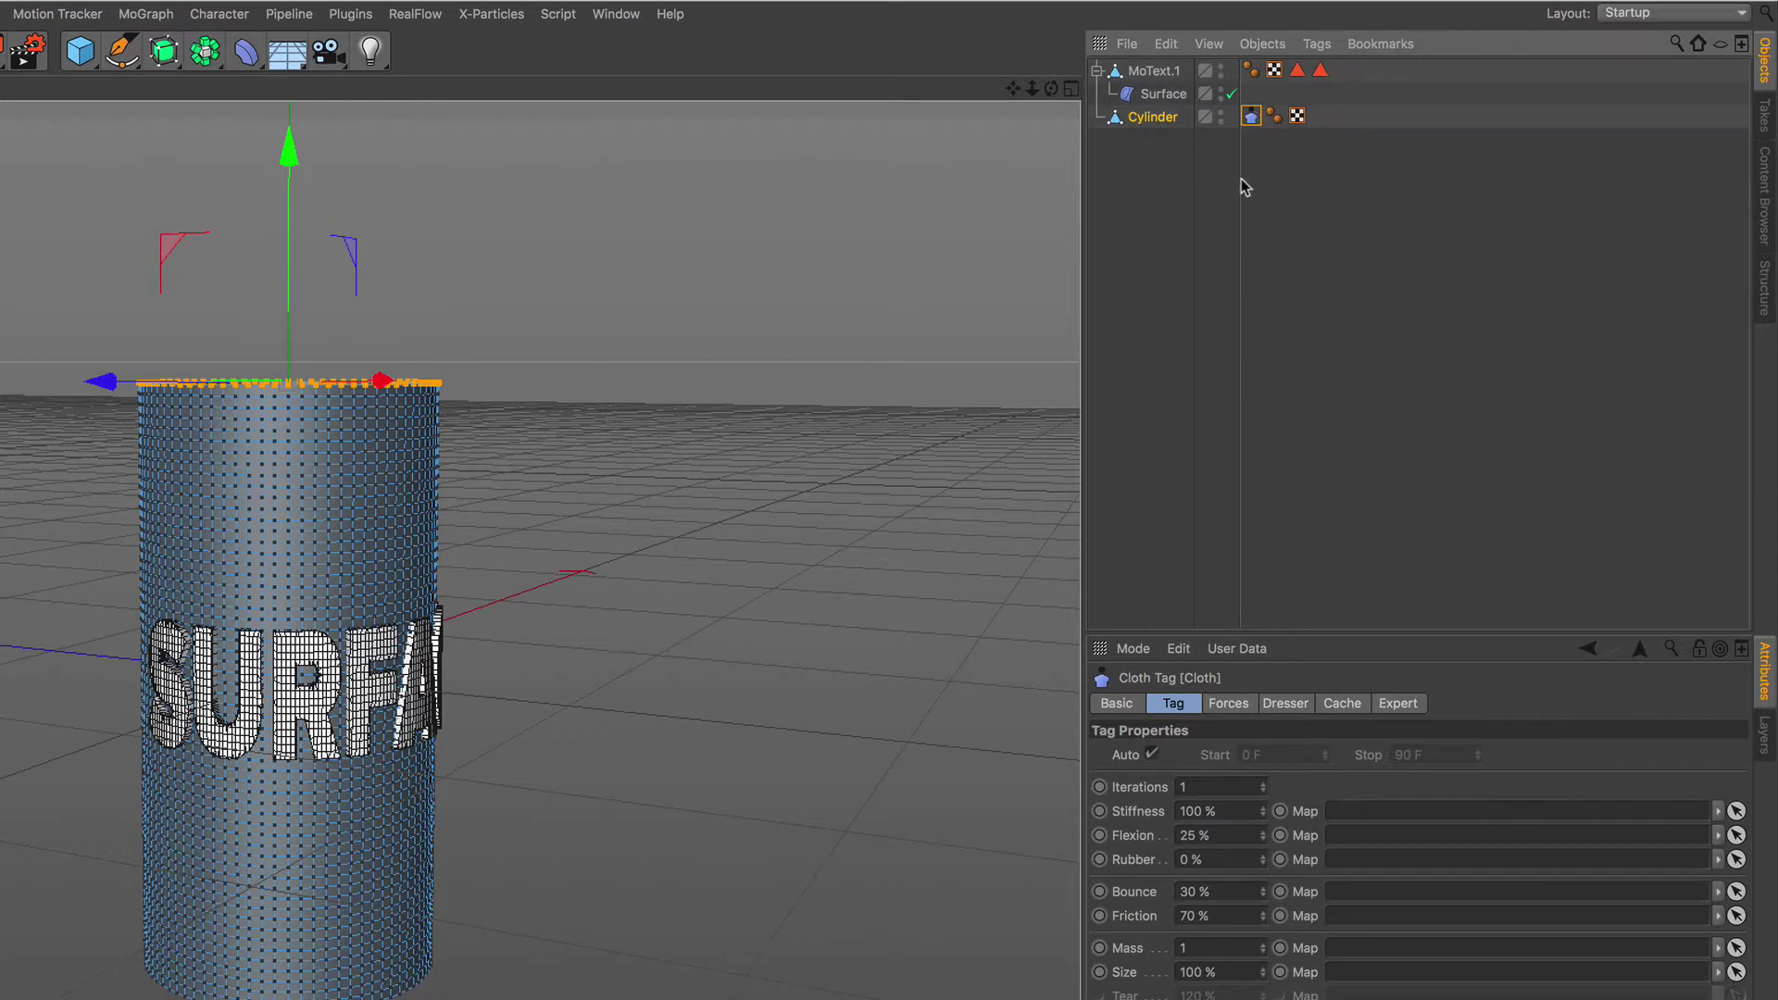
click(1286, 704)
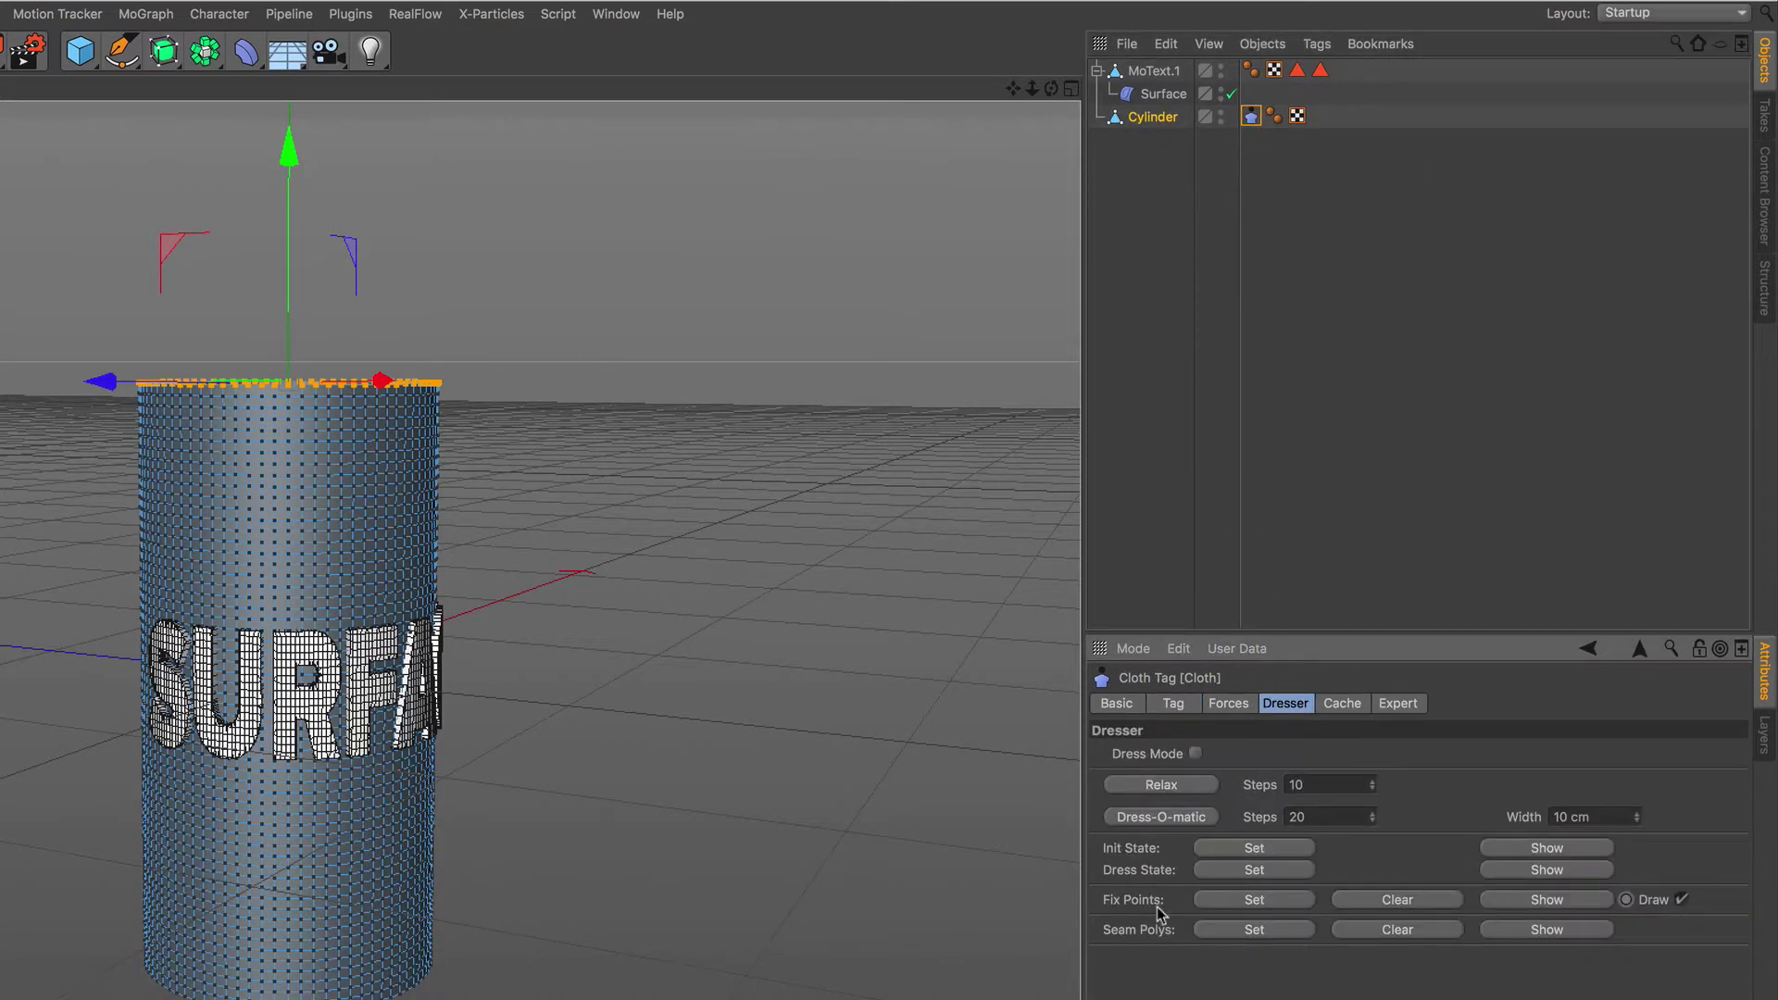
click(1263, 908)
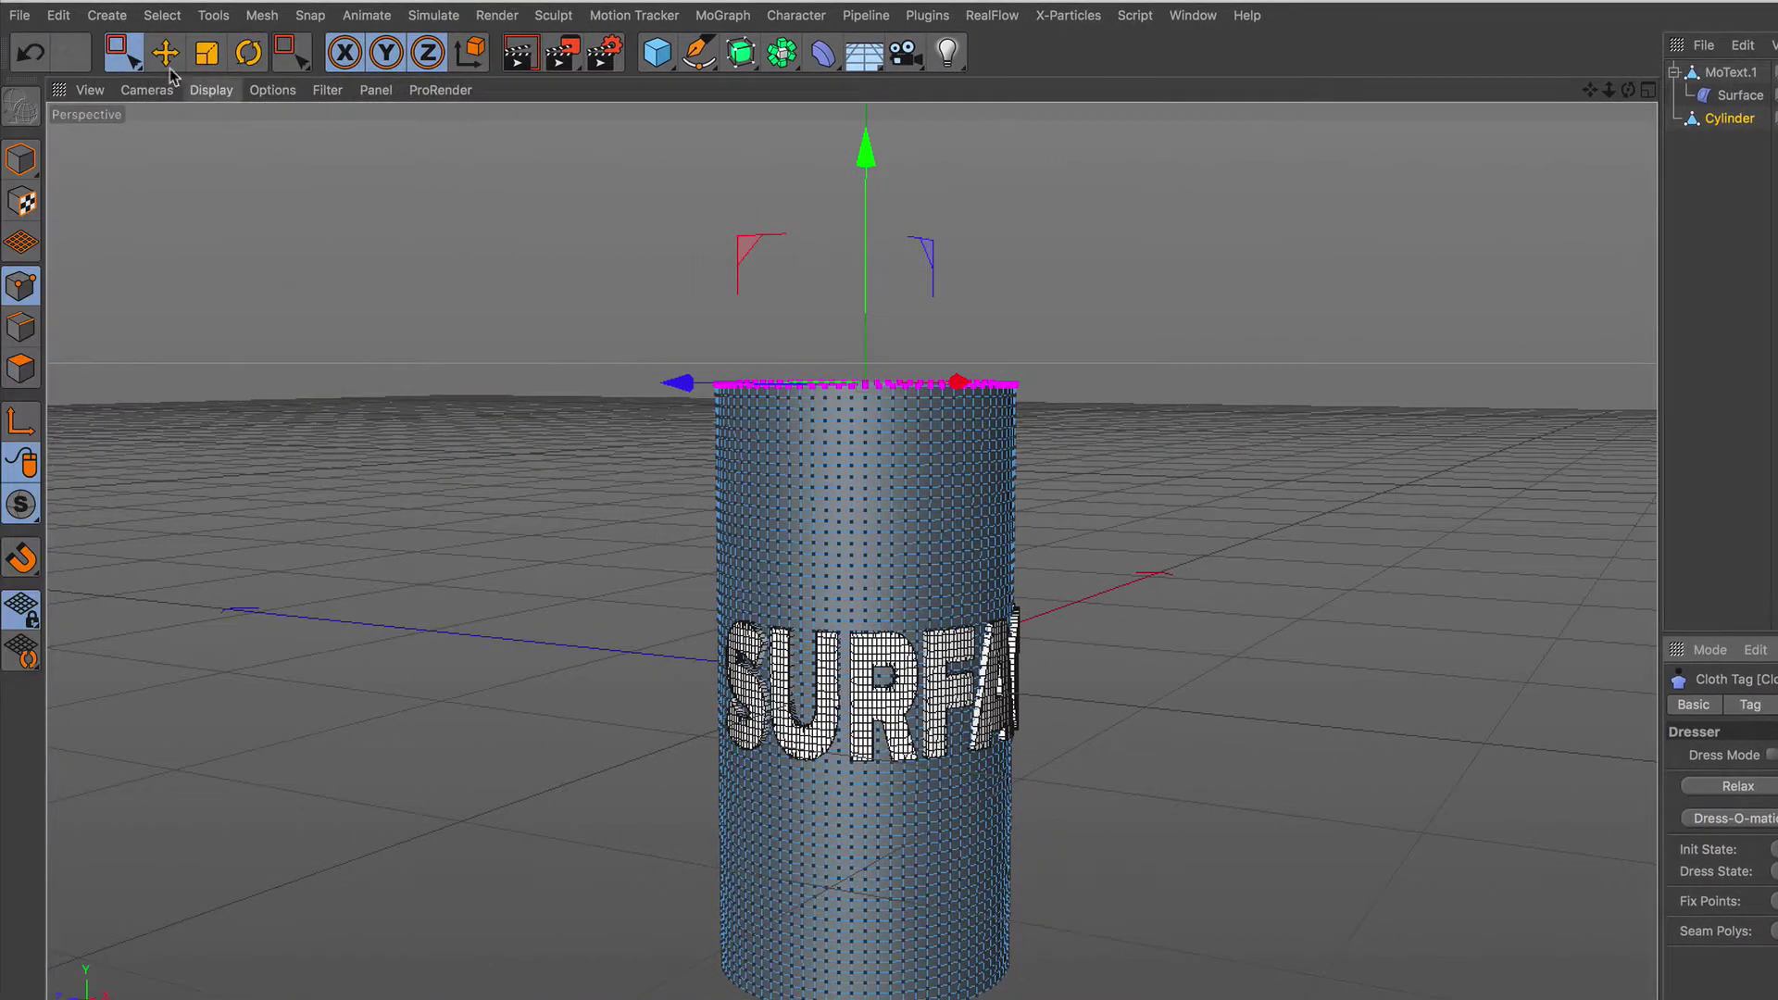
drag(123, 52, 190, 99)
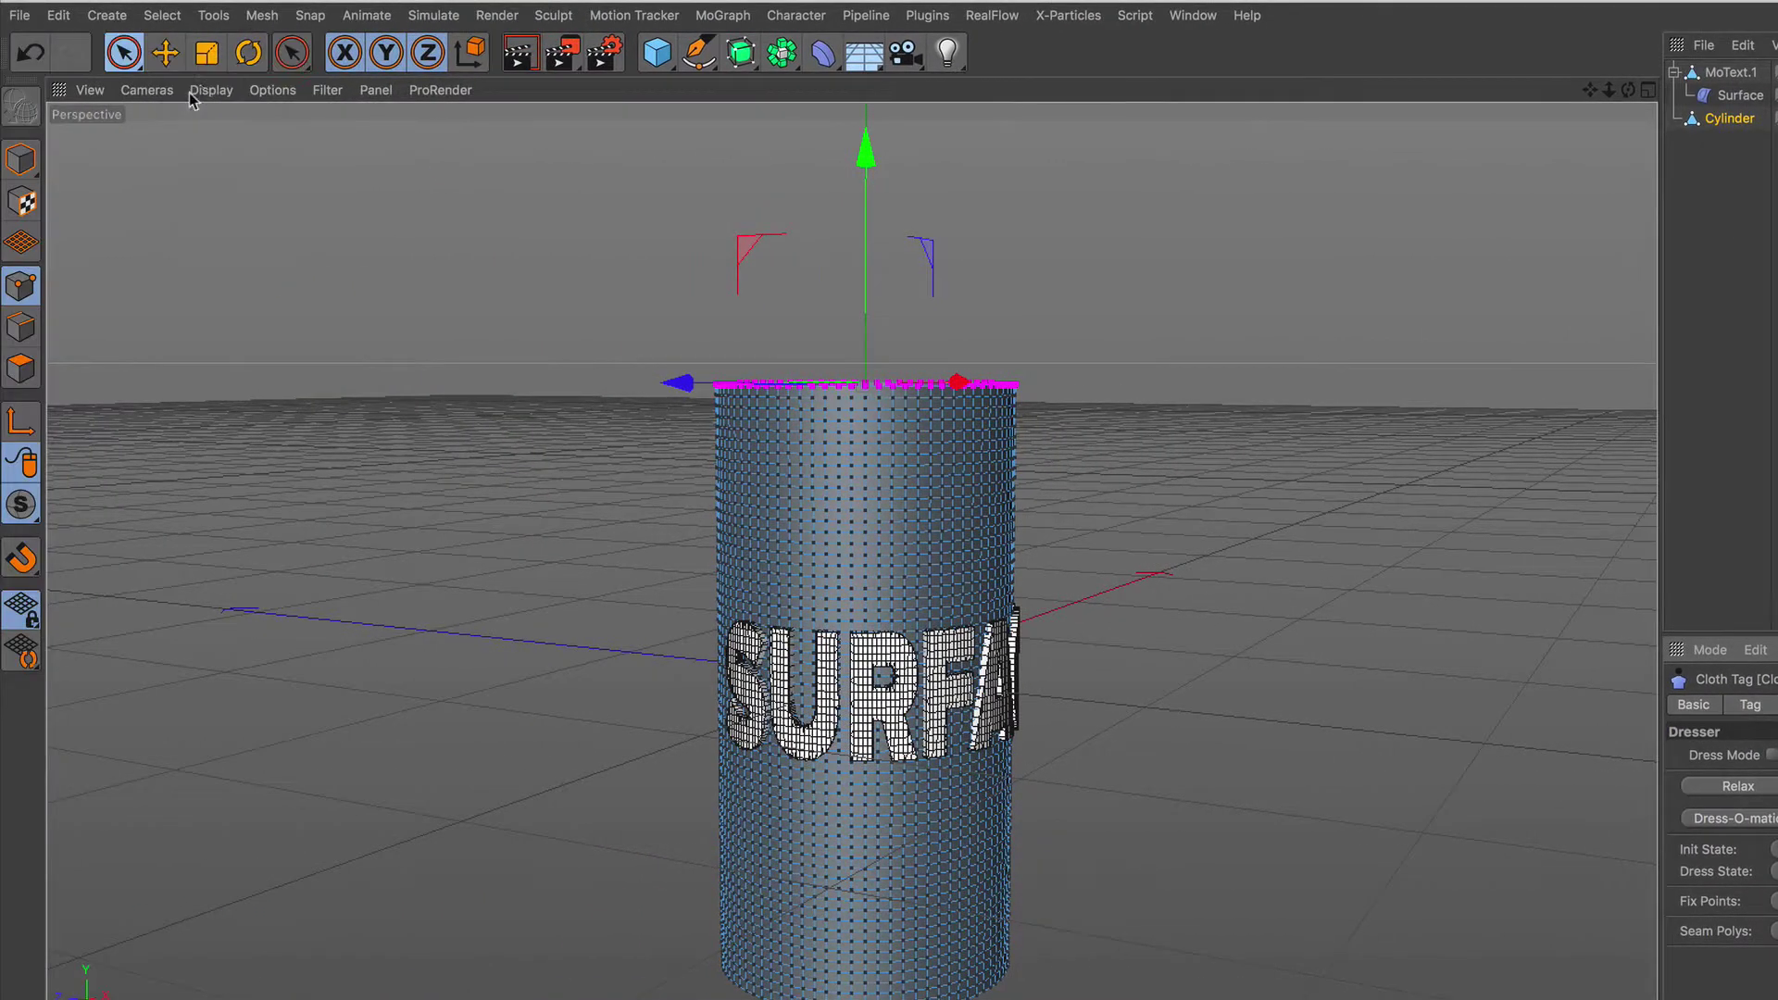
Step: Run a test playback of the cloth simulation in Model mode, then stop and return to frame 0
click(21, 159)
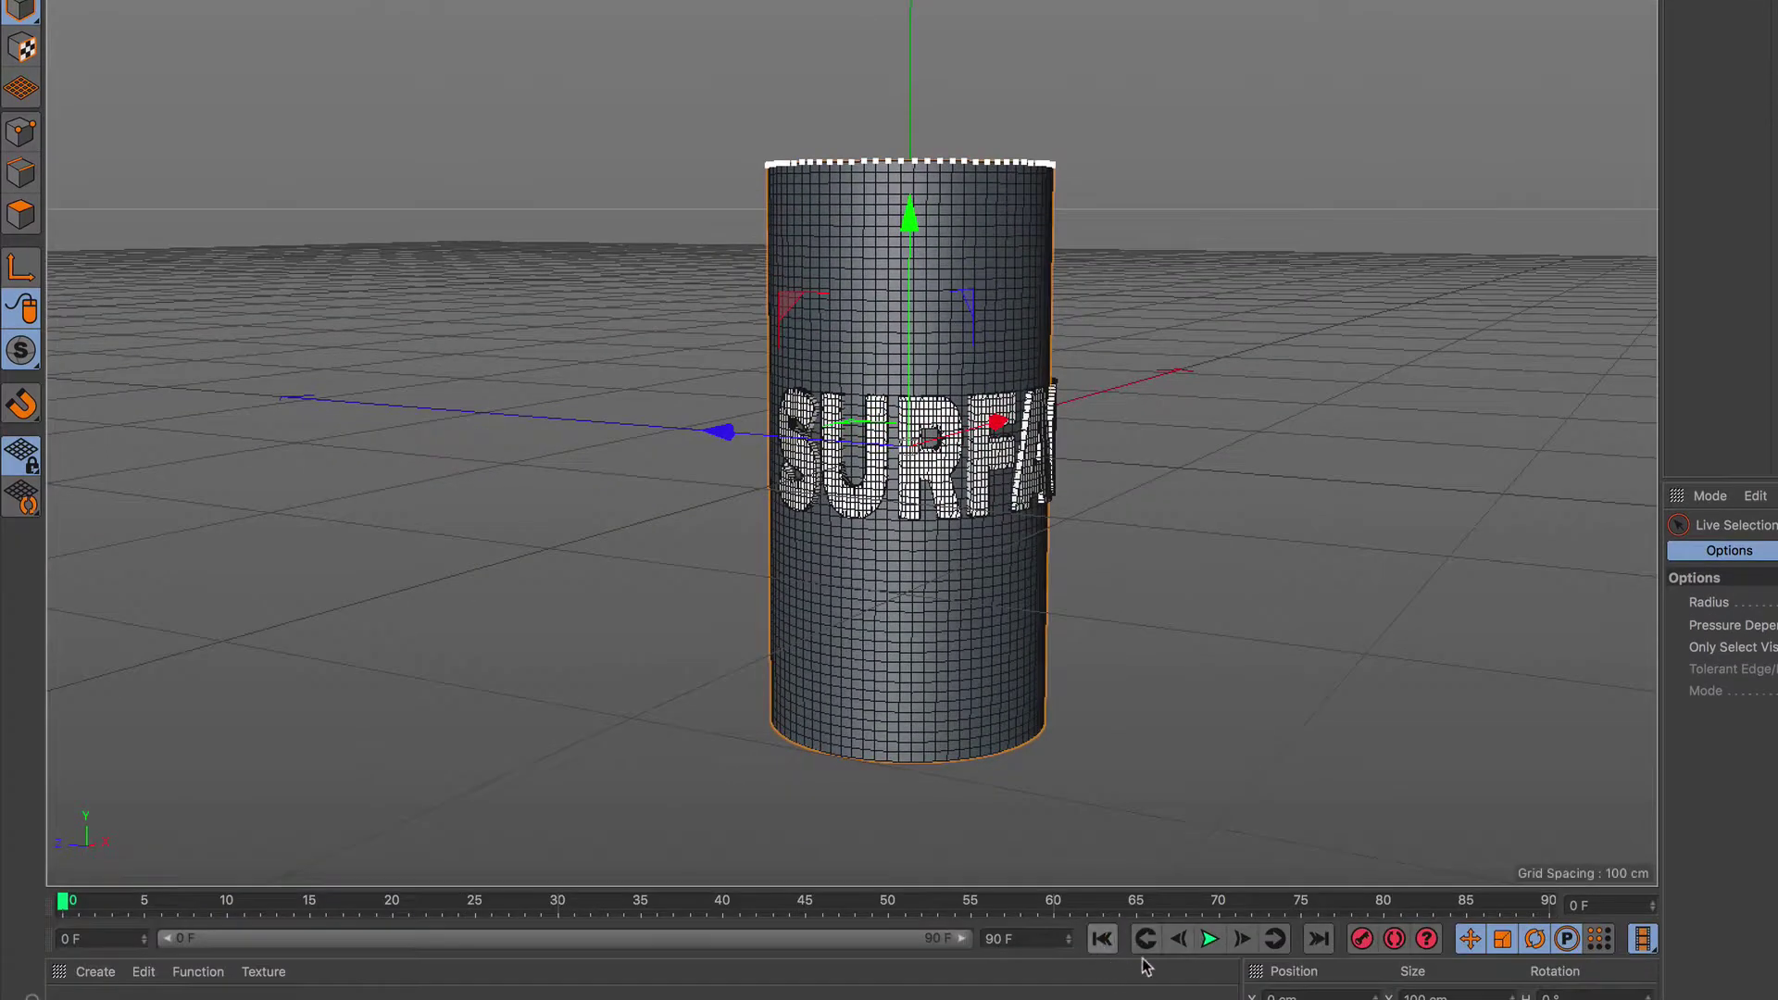
key(F8)
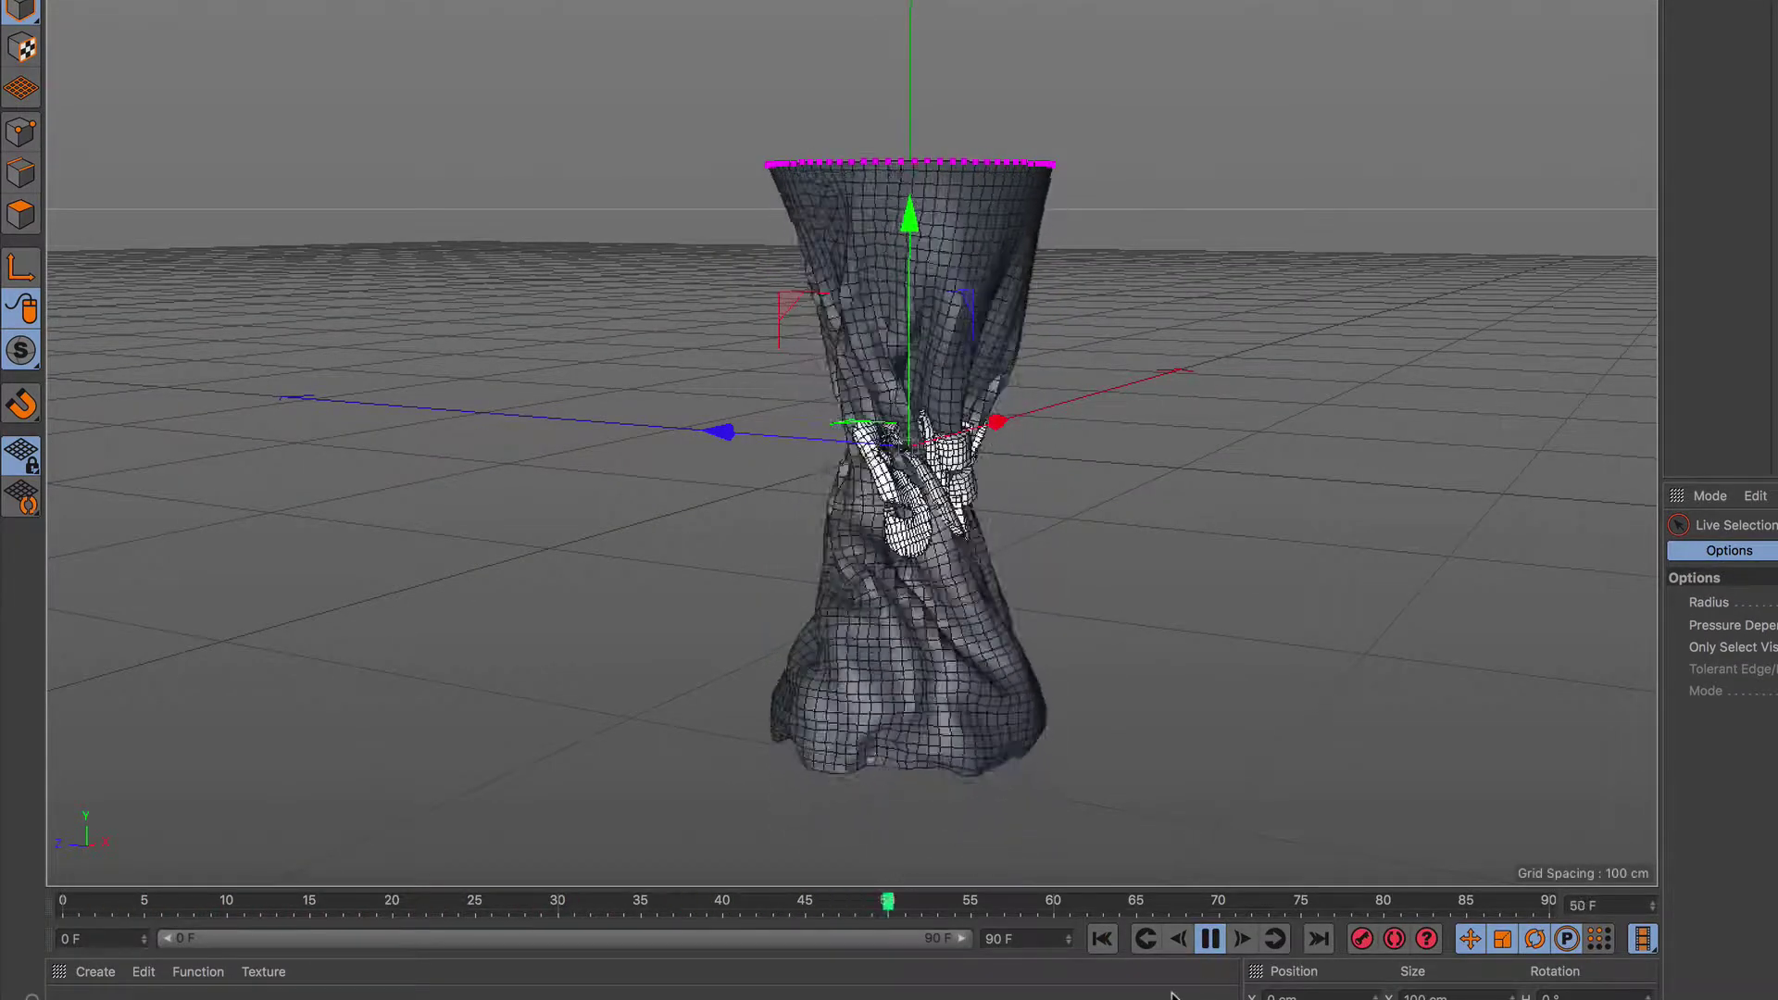
click(1211, 938)
click(1102, 939)
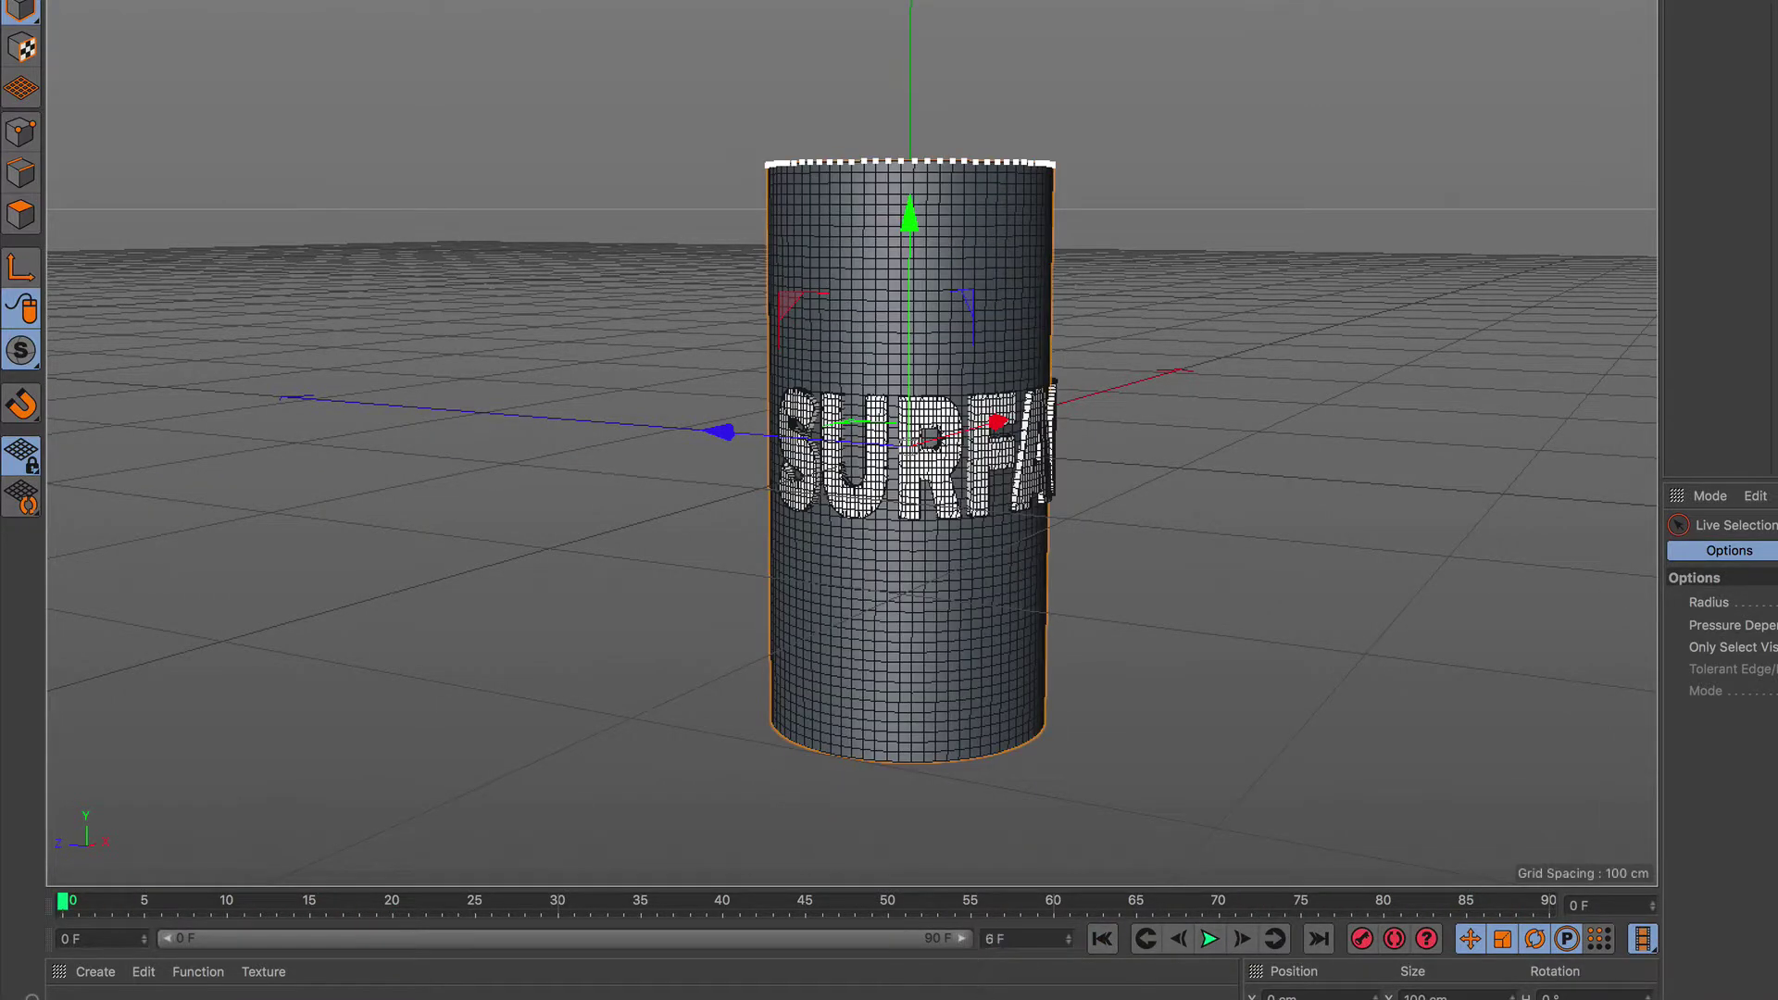
text(00)
Step: Extend the scene end frame and preview range to 600 frames and select the Cloth tag
key(Return)
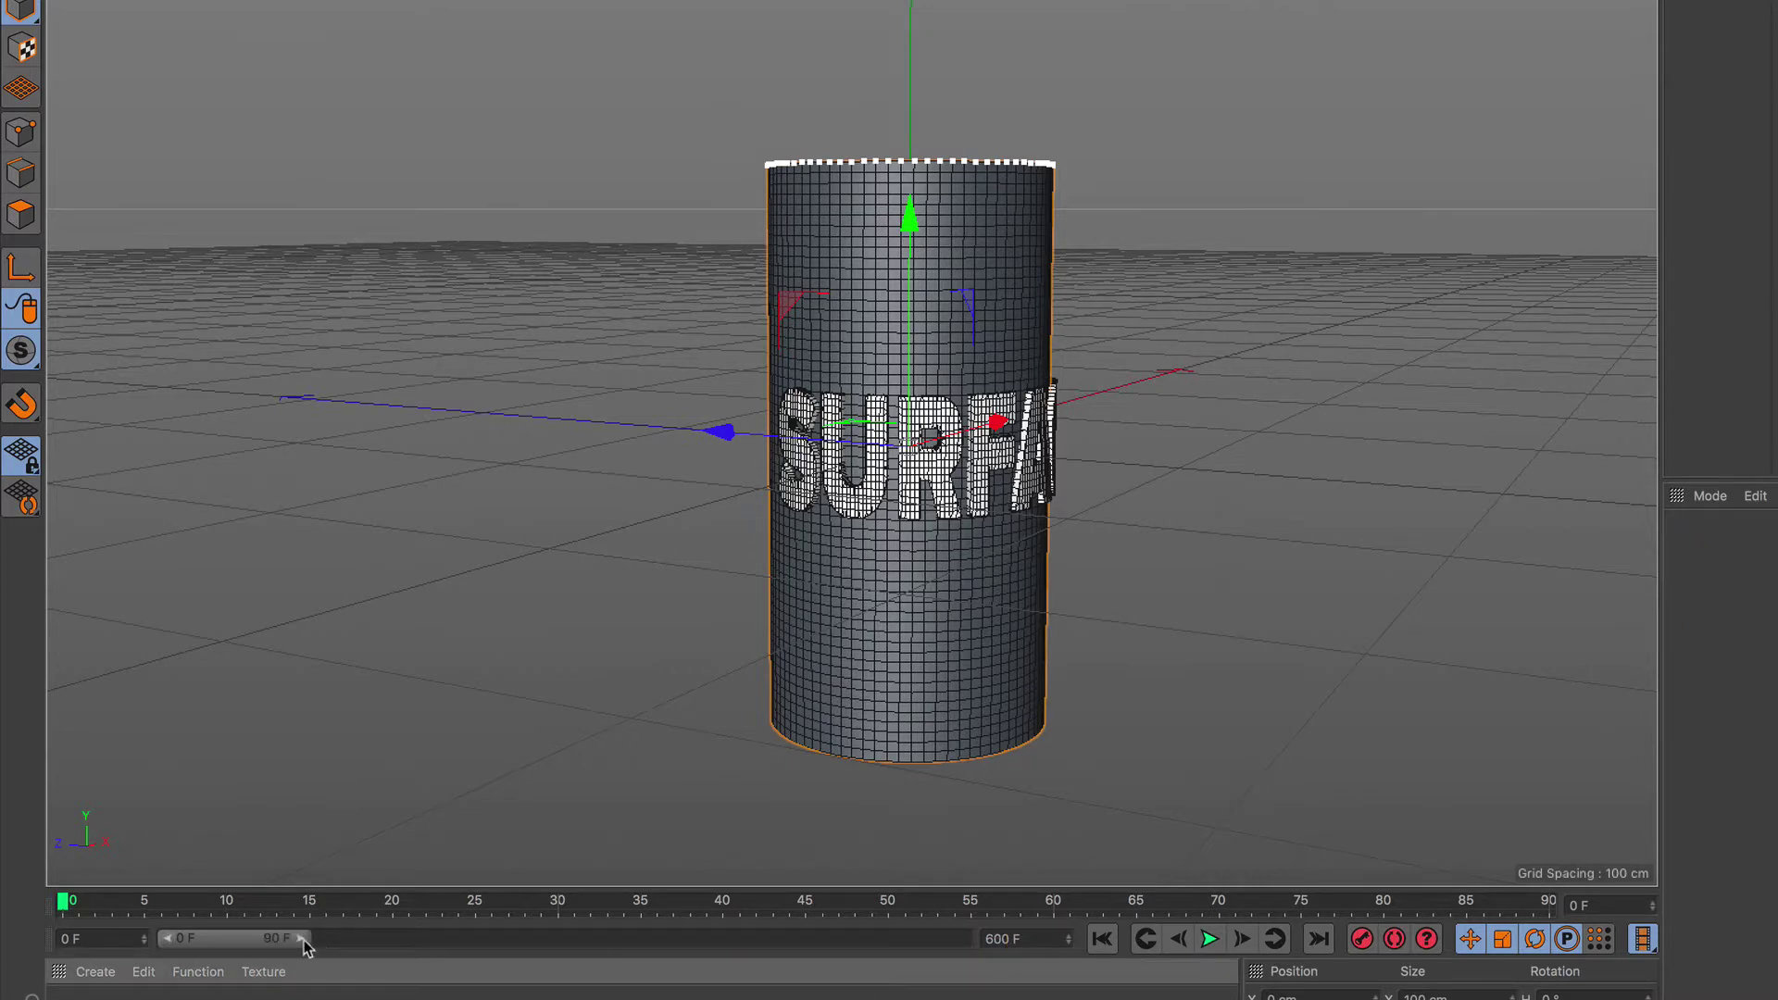
mouse_move(305, 938)
mouse_down()
mouse_move(719, 975)
mouse_move(1093, 977)
mouse_up()
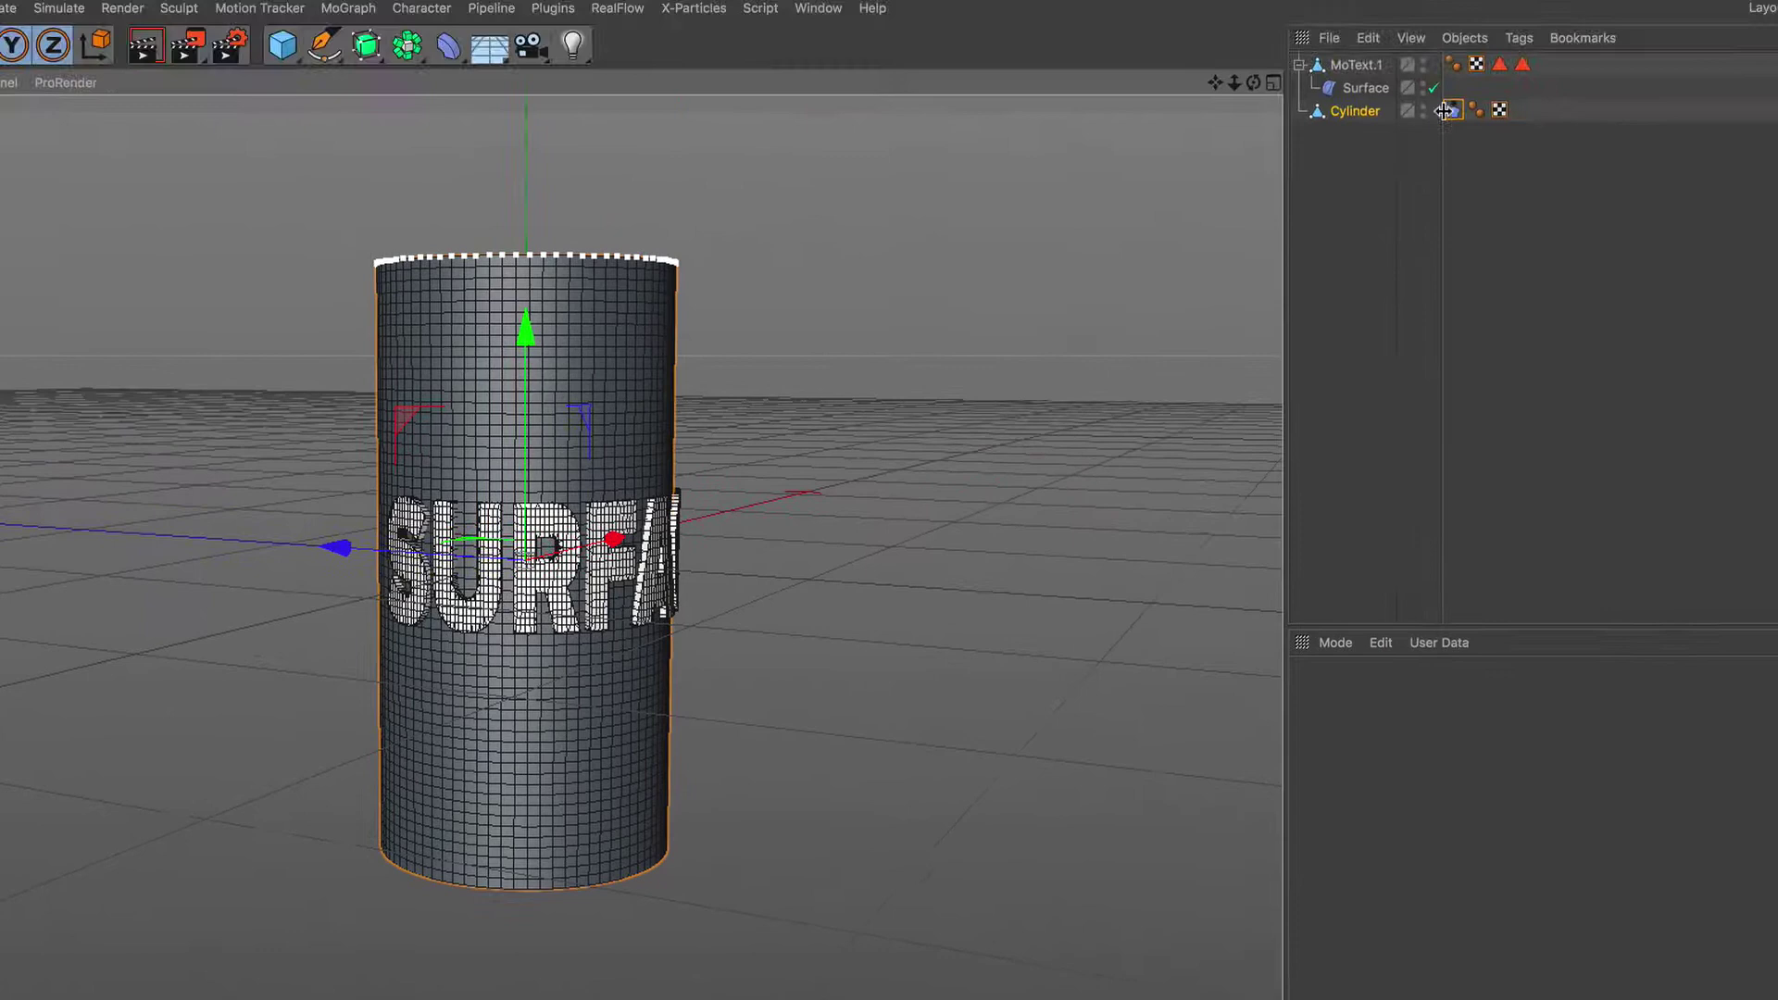
click(1448, 110)
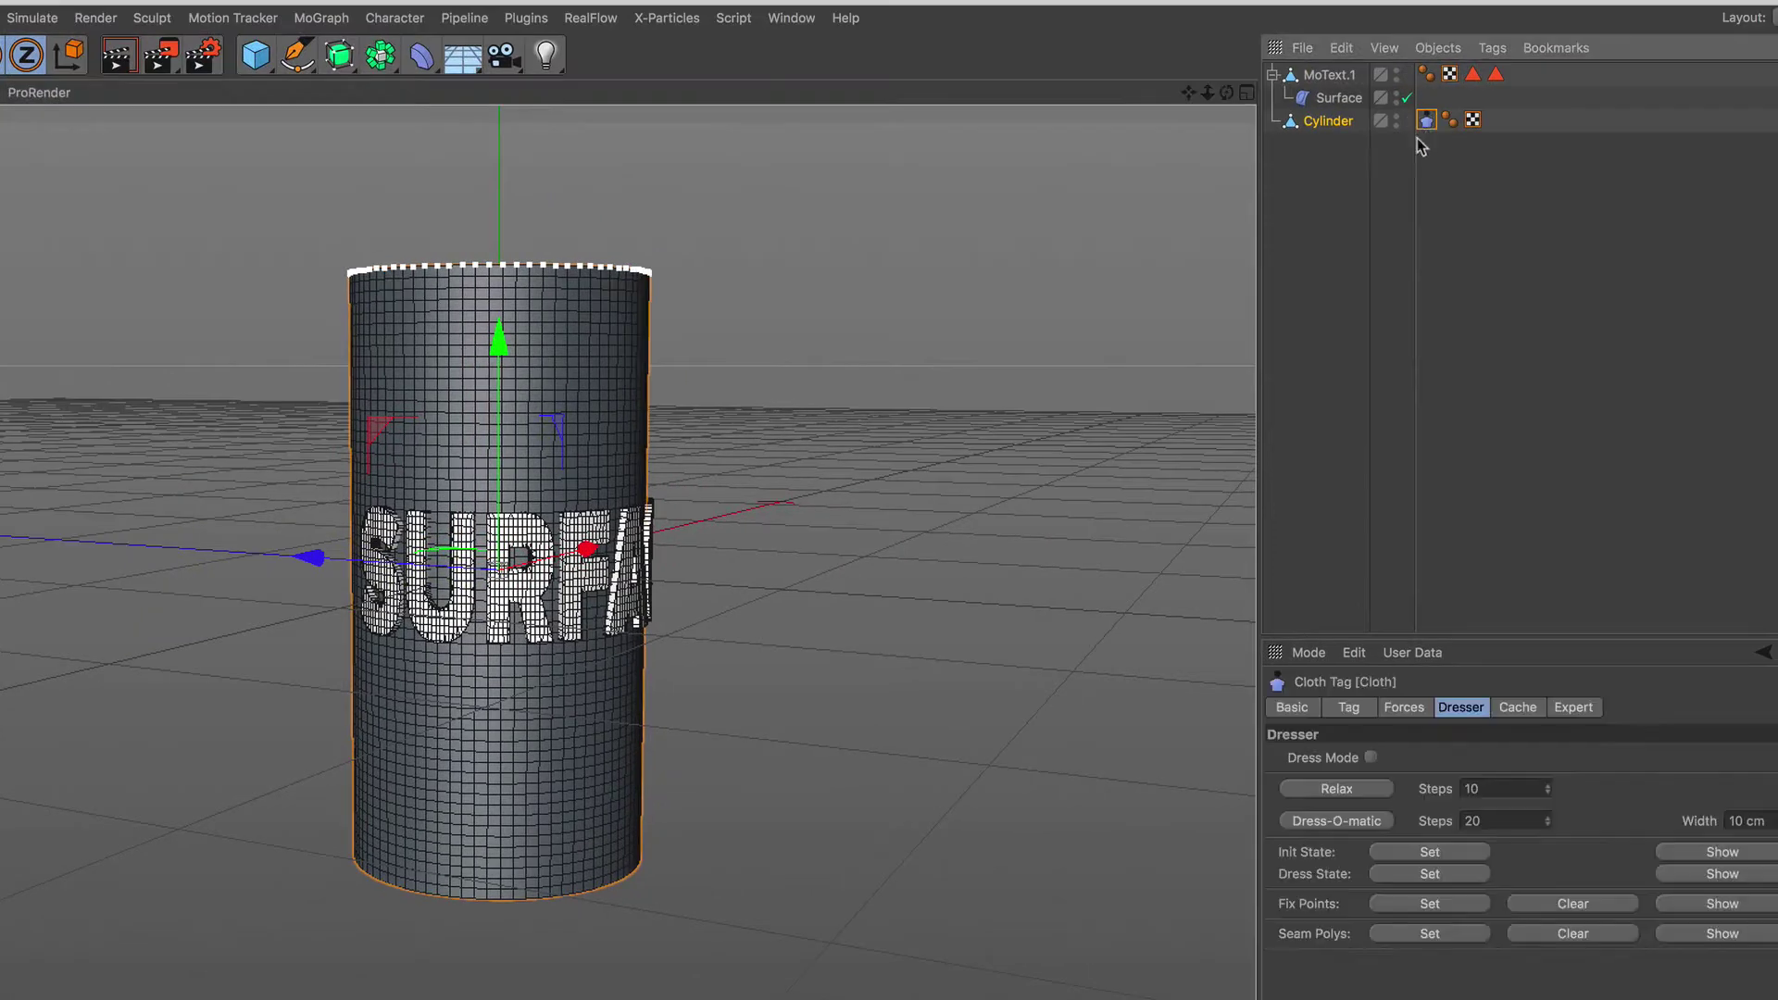
Step: Set cloth Gravity 0.09, wind direction Y -10.7 cm and Z 1 cm, wind strength 1.7, Iterations 5
click(1406, 712)
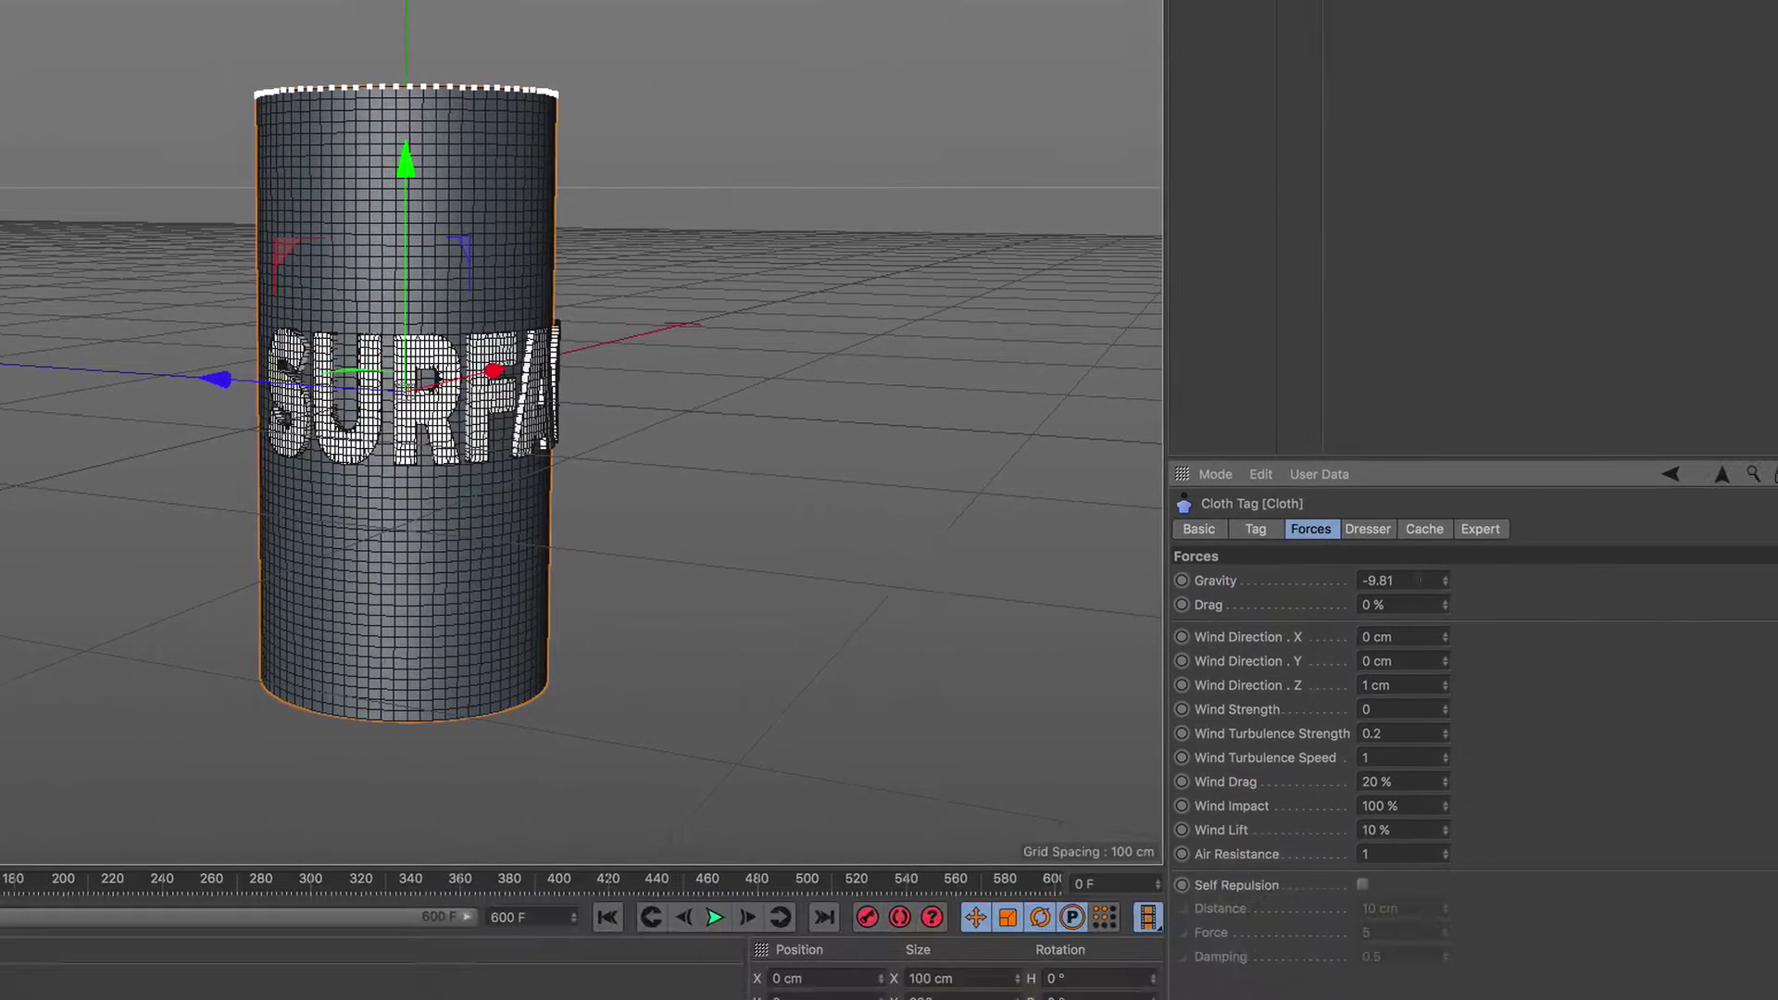
double_click(1482, 760)
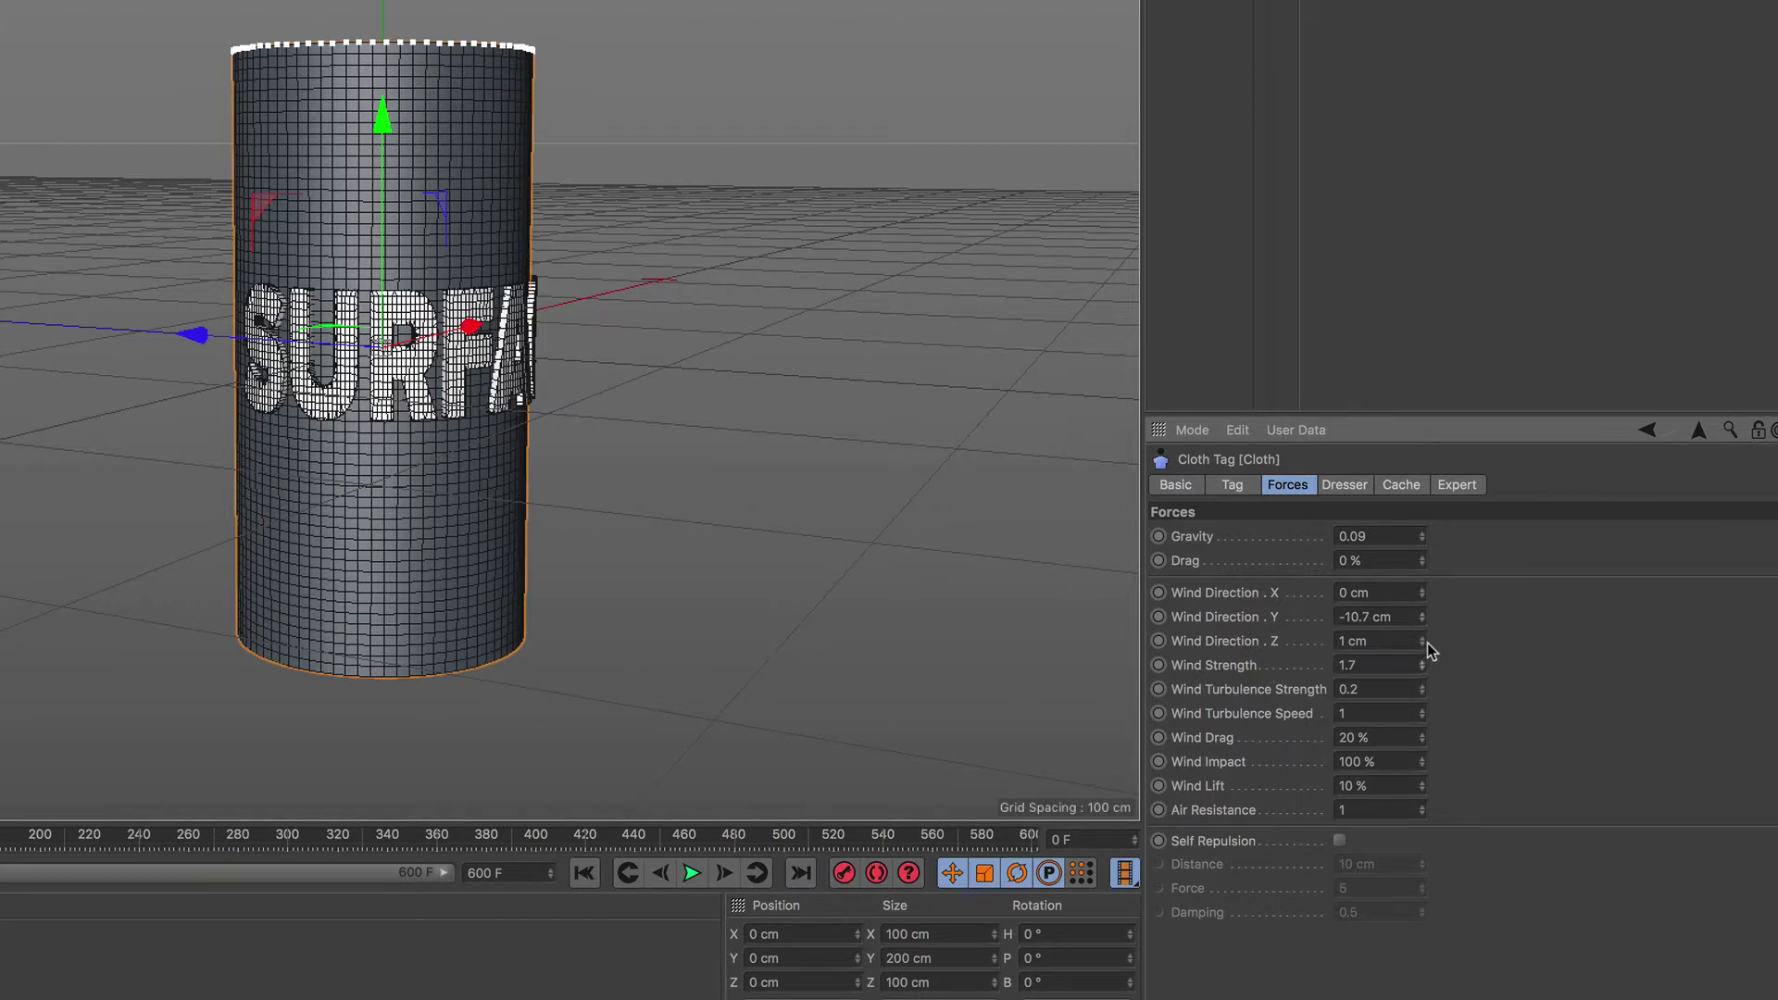
click(1232, 485)
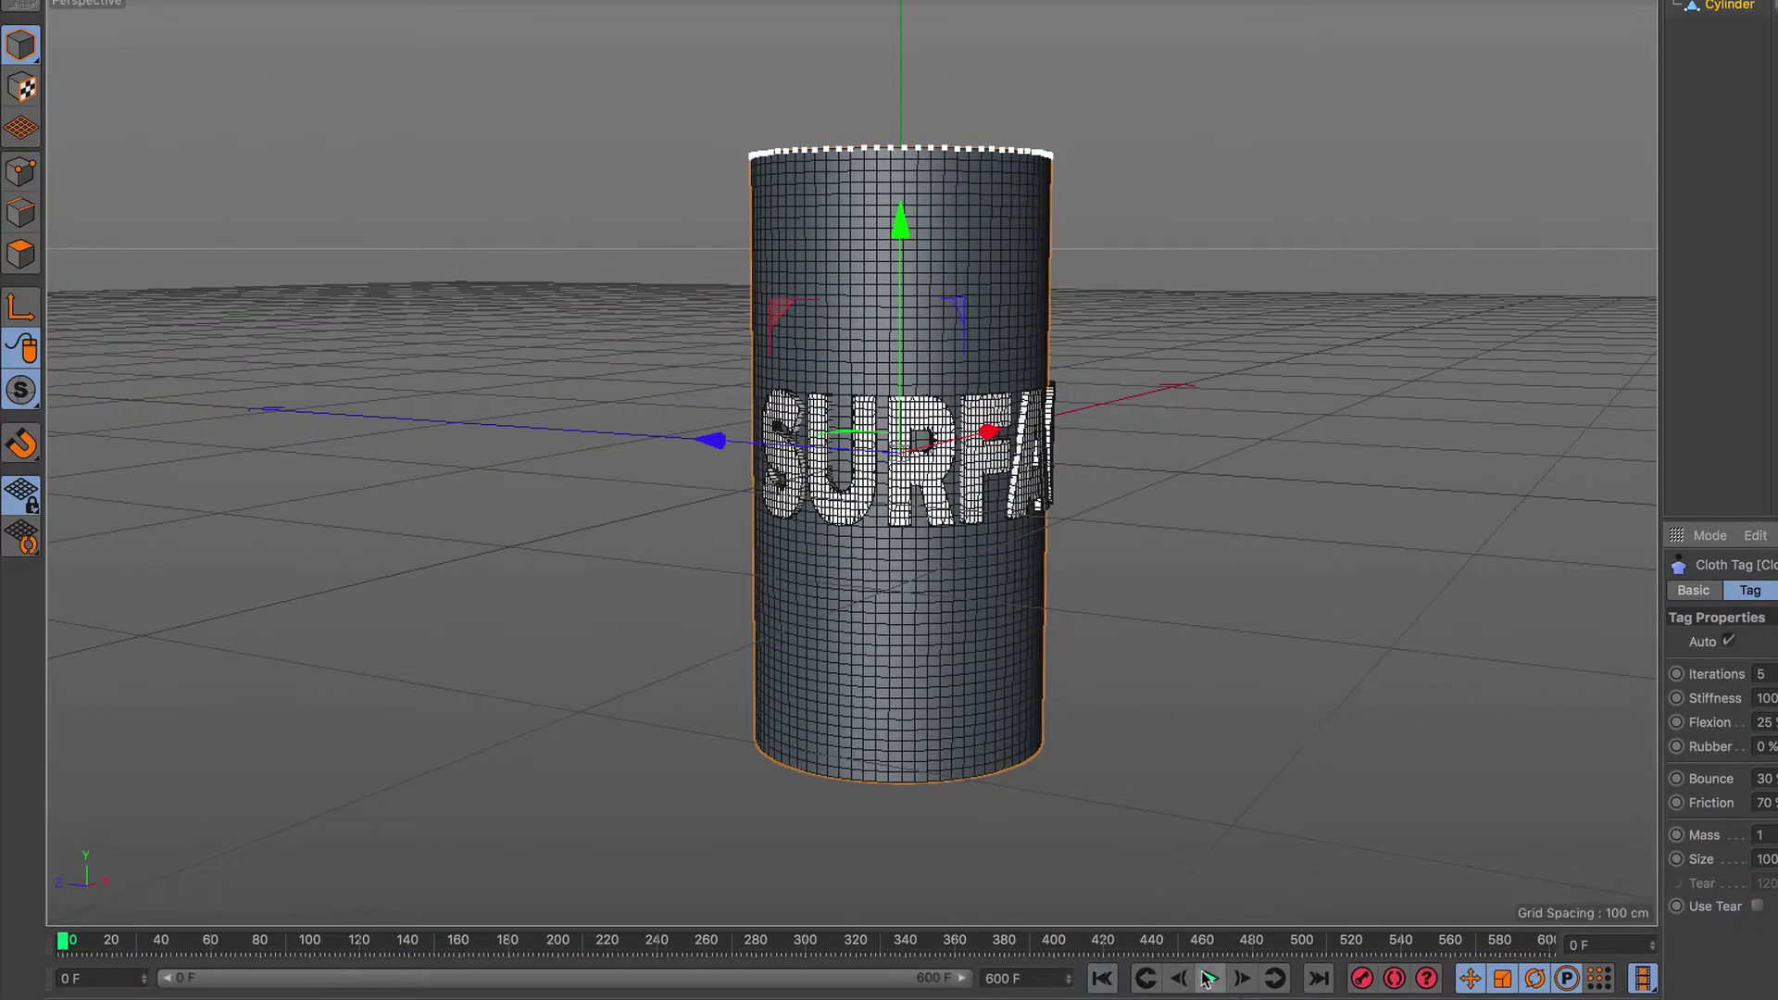
Step: Play the simulation, lower cloth Iterations to 2 and restart it, orbiting around the cylinder
click(1208, 979)
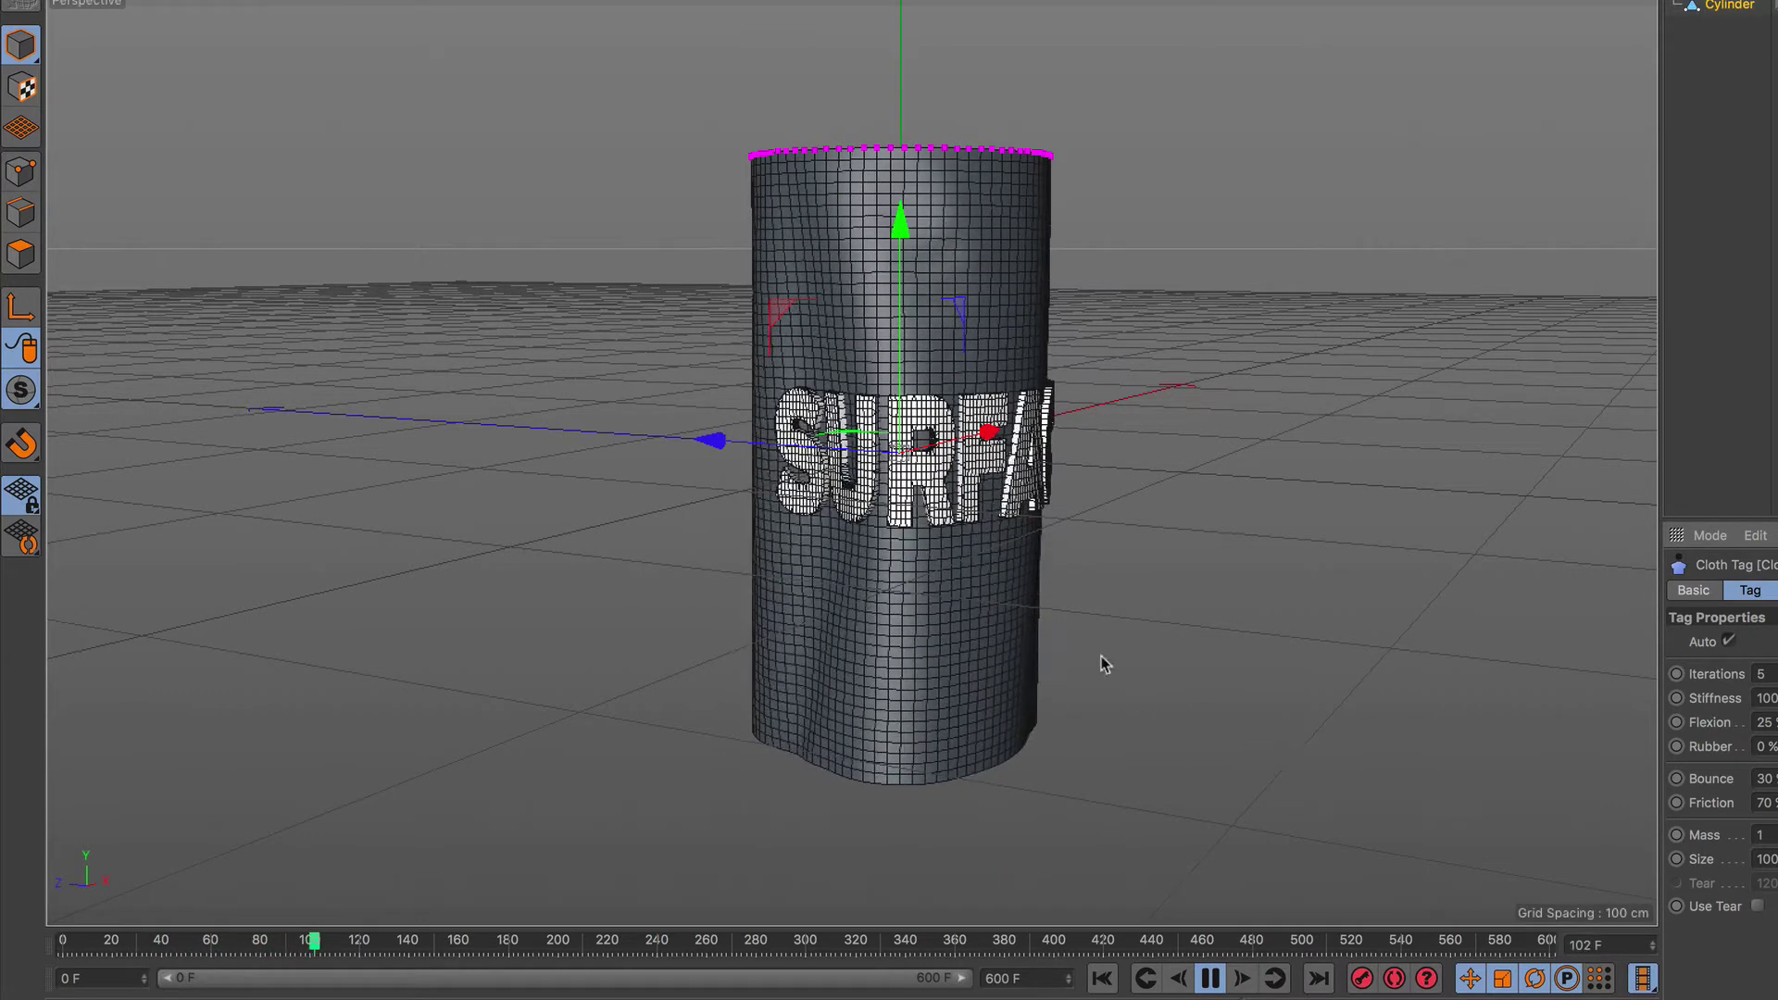
scroll(1019, 612, up, 4)
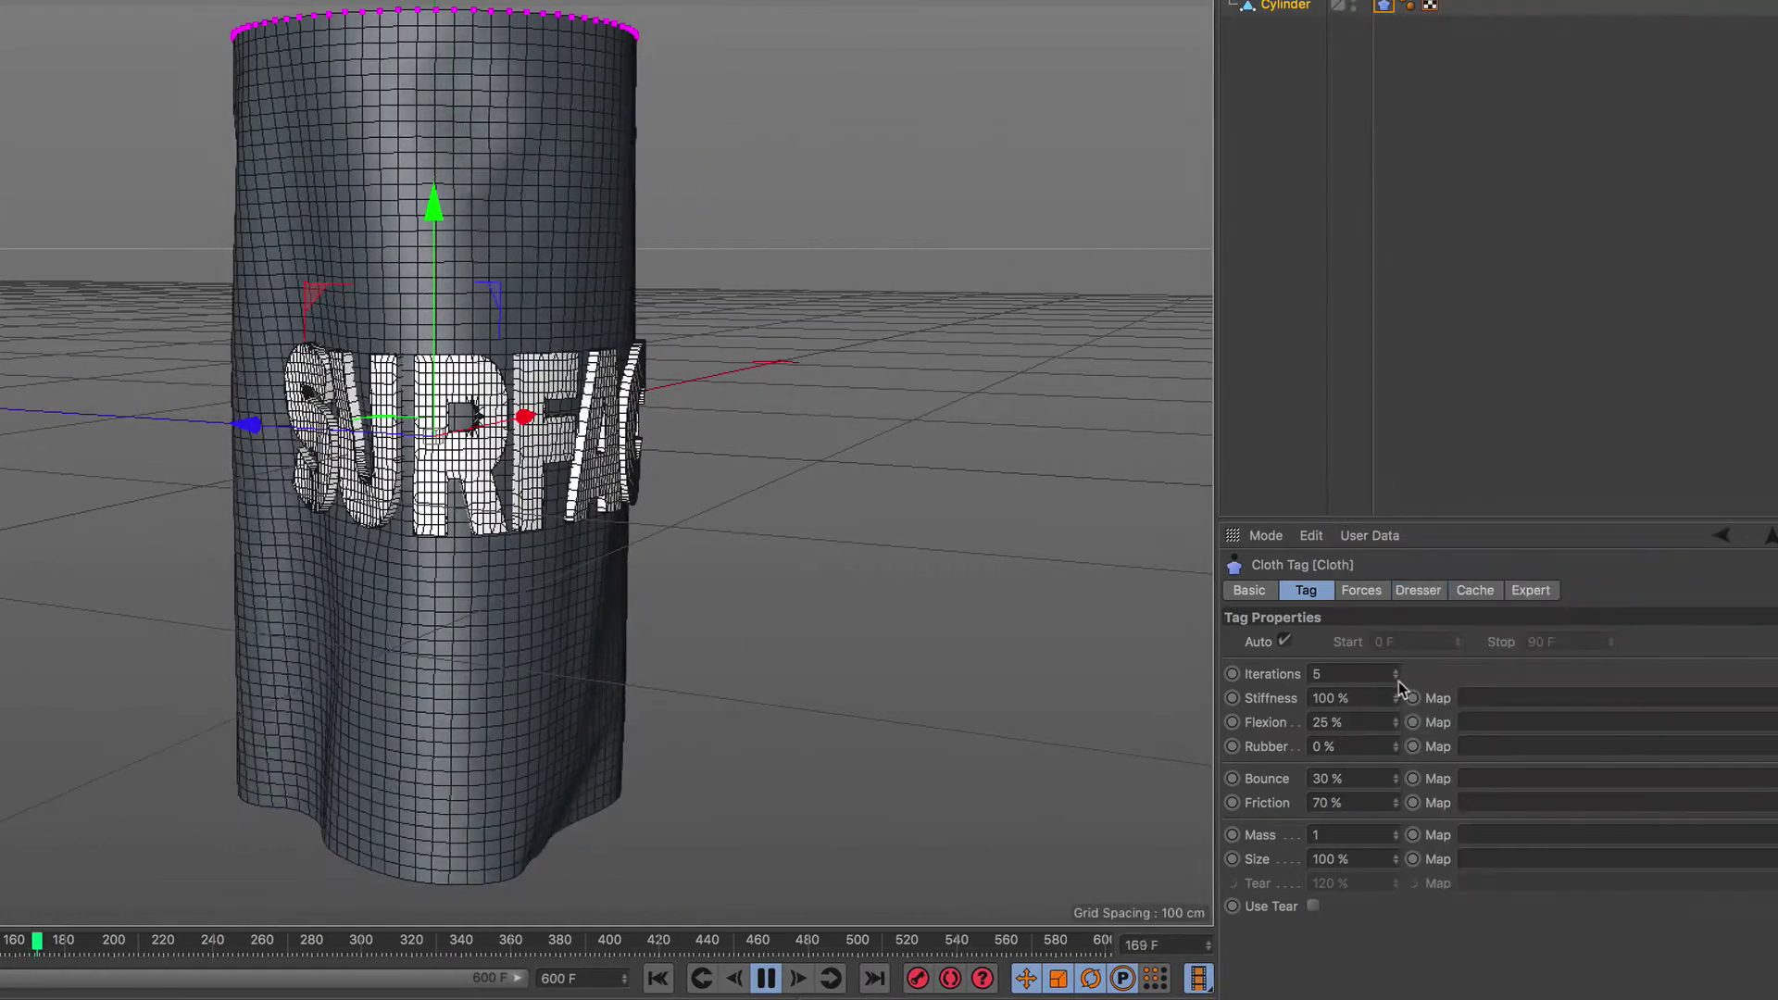
drag(1398, 682, 1373, 692)
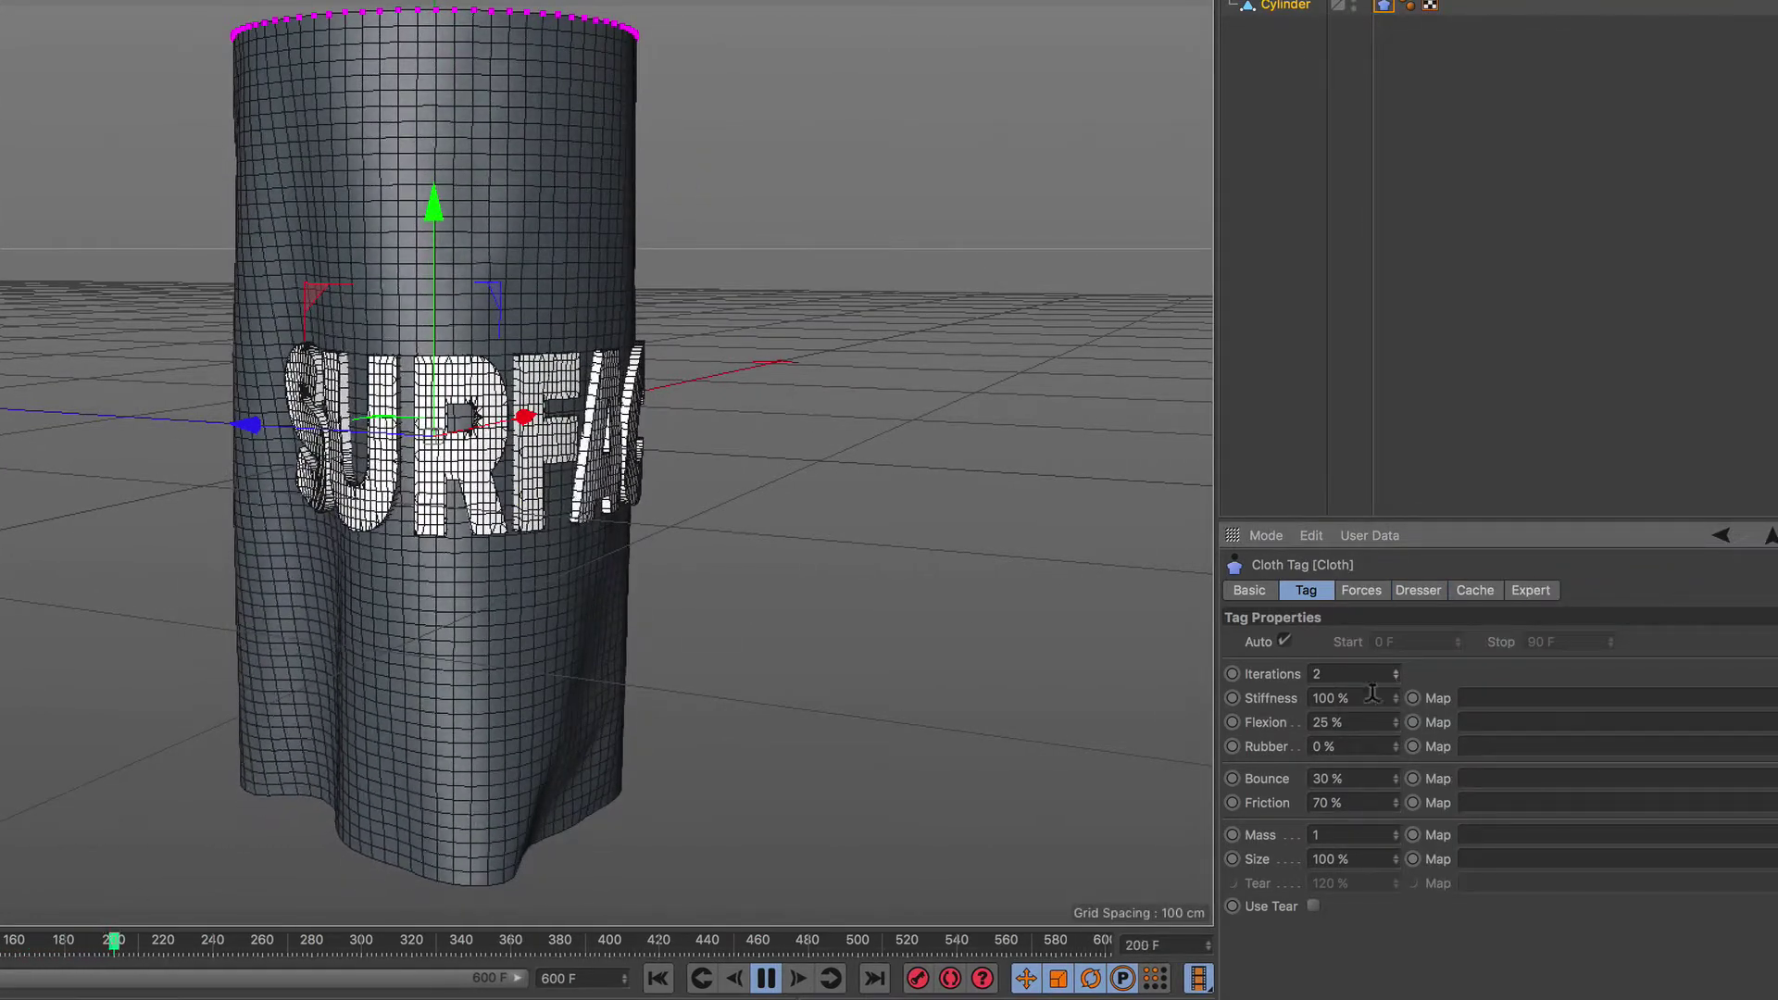
click(657, 978)
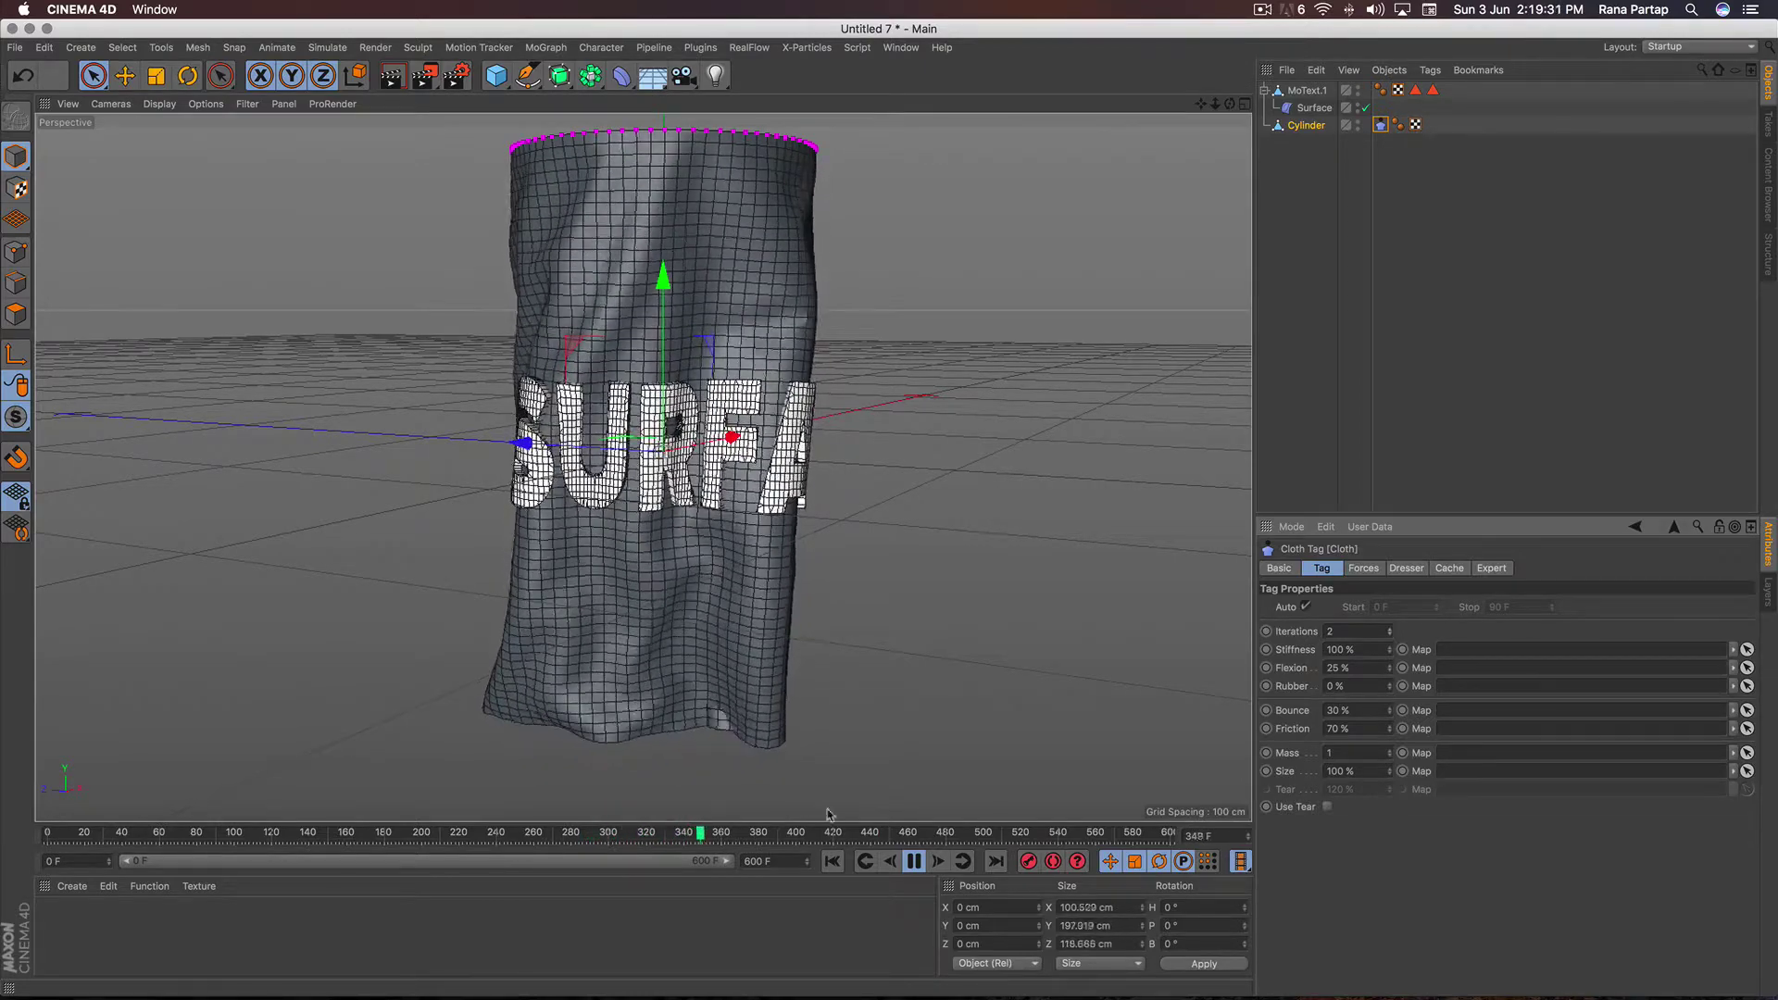
mouse_move(778, 435)
alt+mouse_down()
mouse_move(746, 479)
mouse_move(877, 469)
mouse_move(353, 477)
mouse_move(337, 456)
mouse_move(389, 377)
mouse_move(746, 547)
mouse_move(945, 460)
mouse_move(1024, 355)
mouse_move(1080, 358)
mouse_move(1159, 398)
mouse_move(1014, 503)
mouse_move(992, 552)
alt+mouse_up()
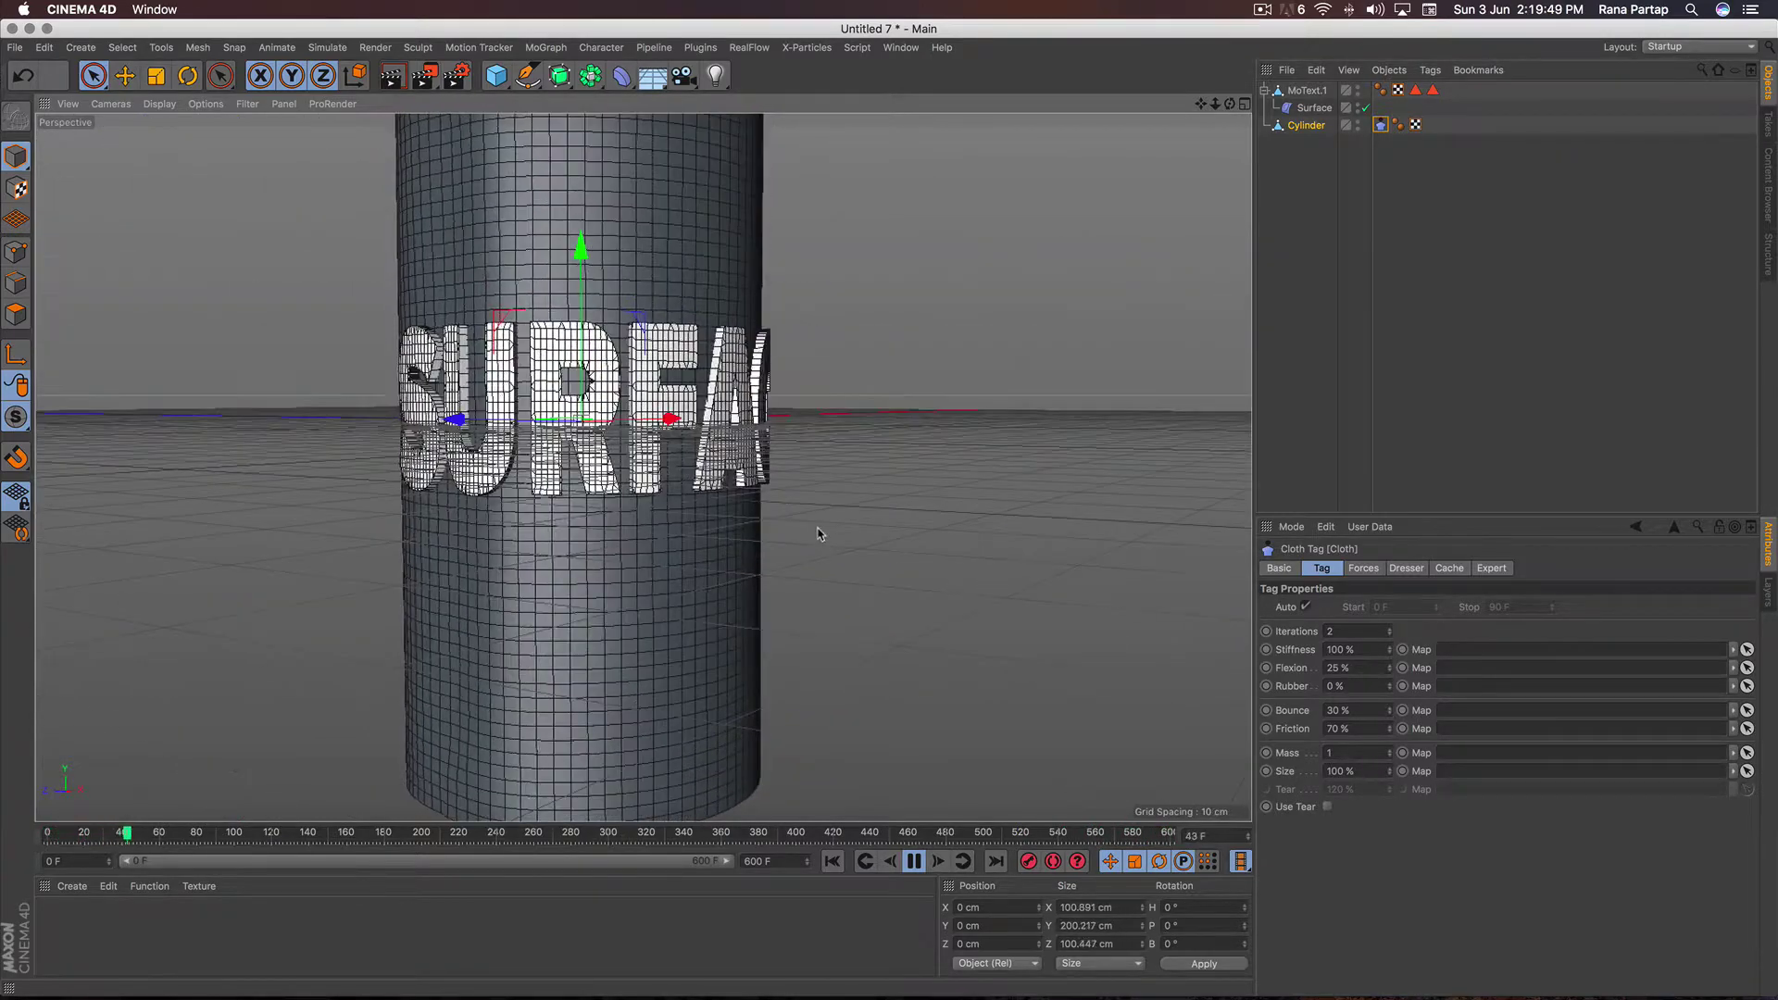
alt+drag(818, 521, 842, 561)
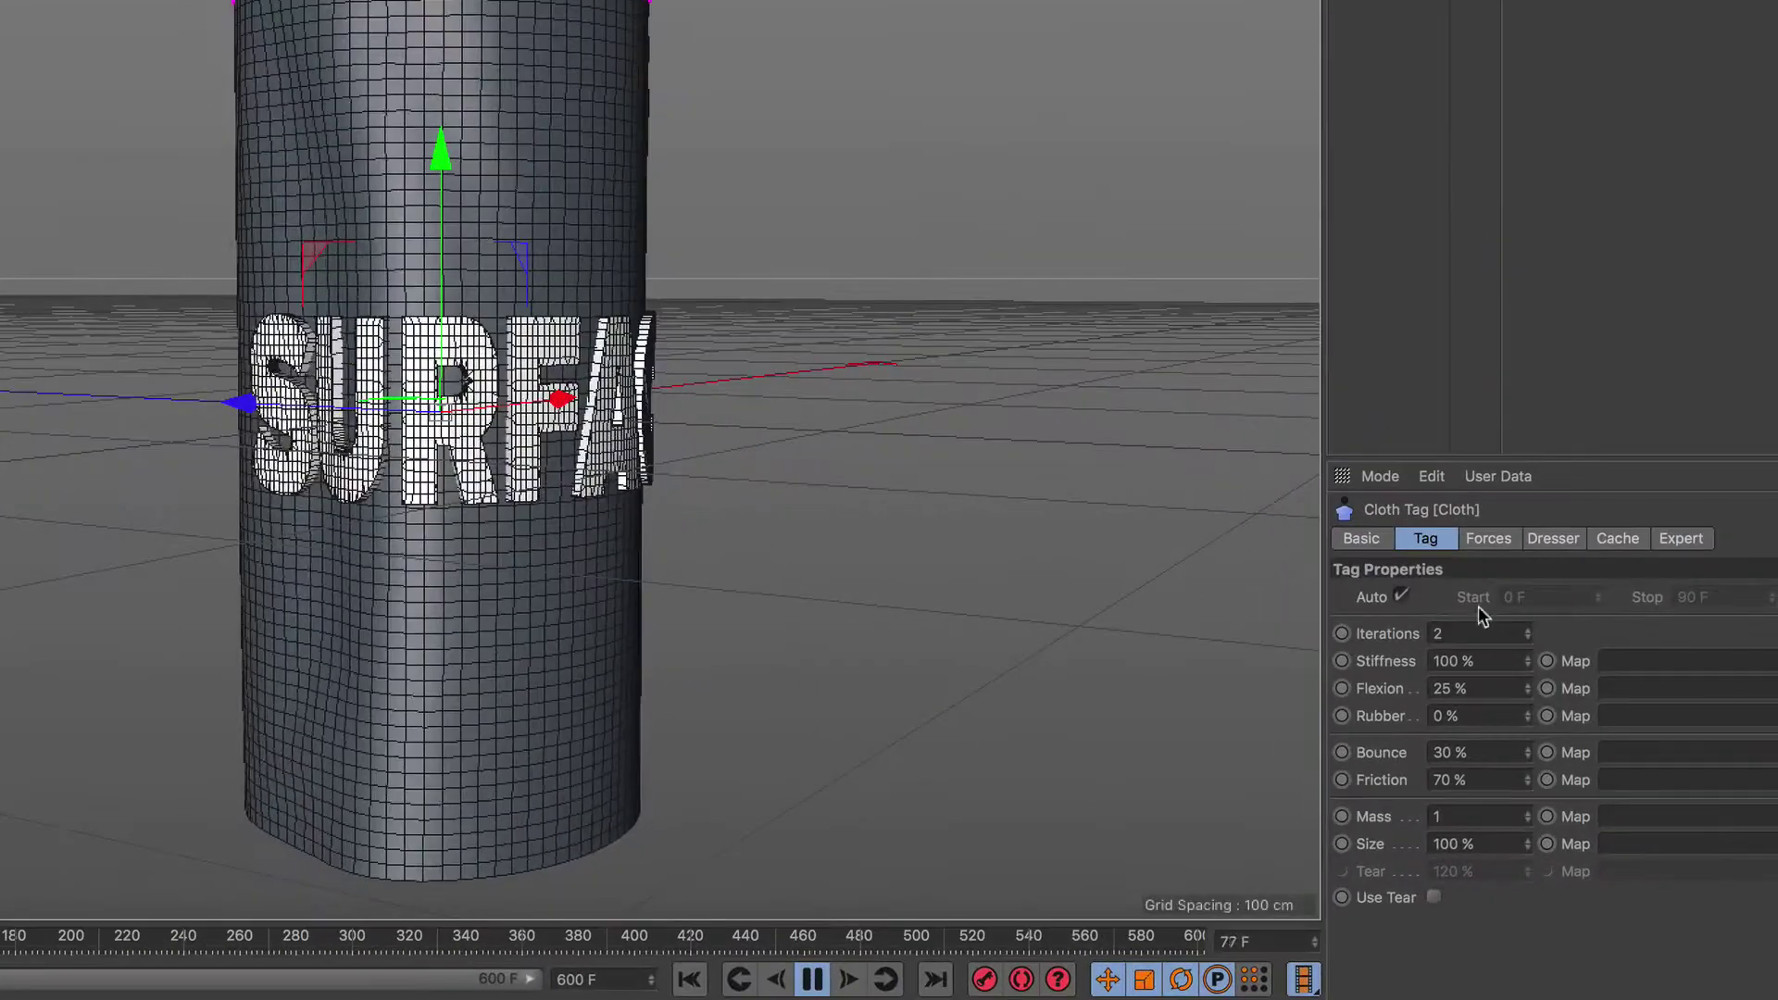
Step: Drop cloth Iterations to 1 and raise Gravity to 0.19, then stop and rewind playback
click(1527, 637)
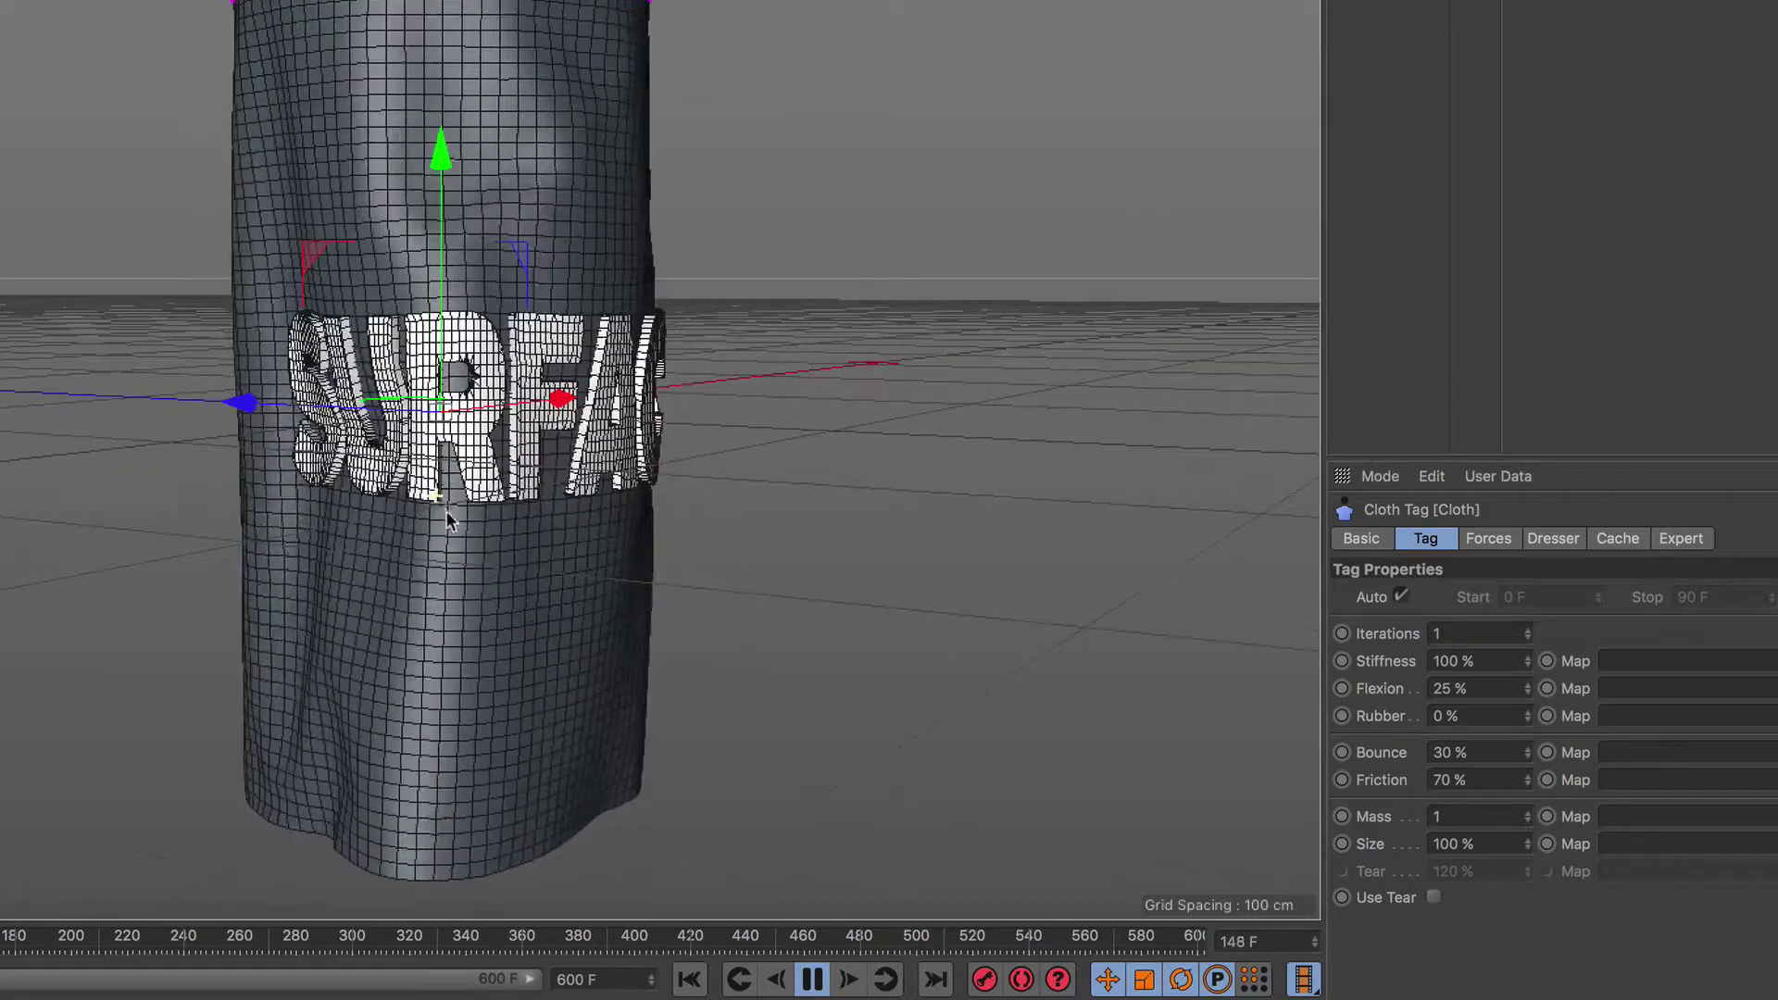
click(1488, 538)
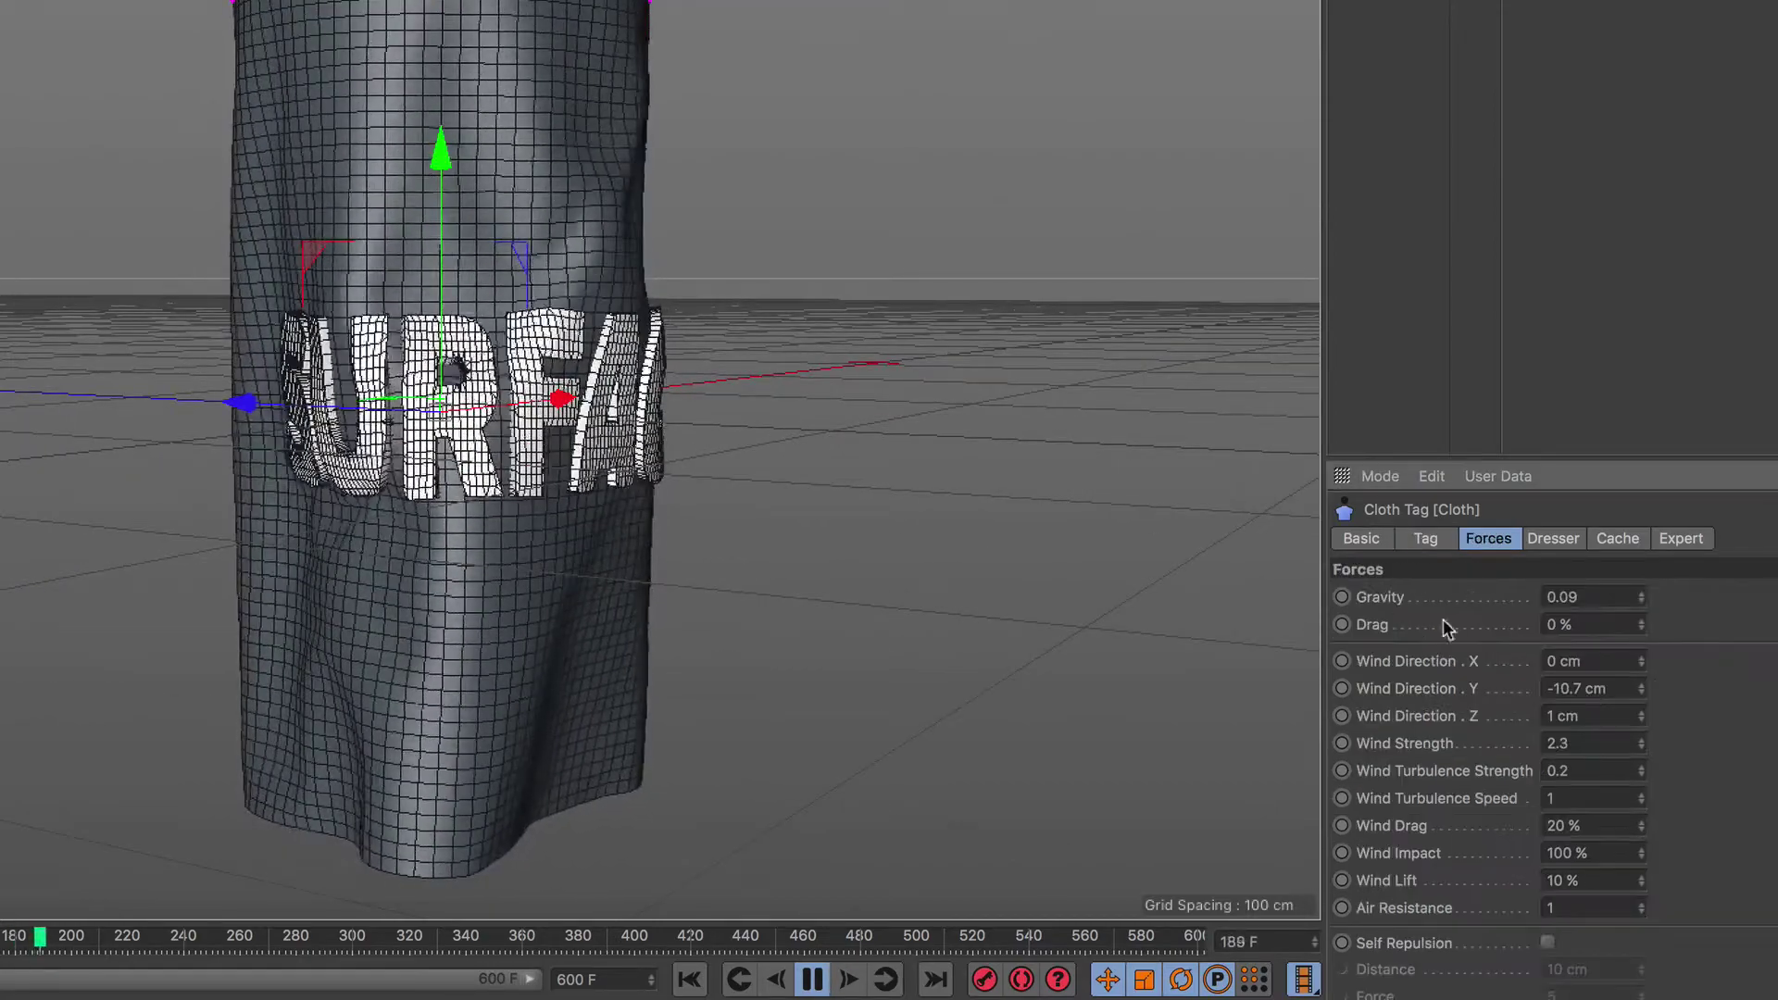
click(1641, 594)
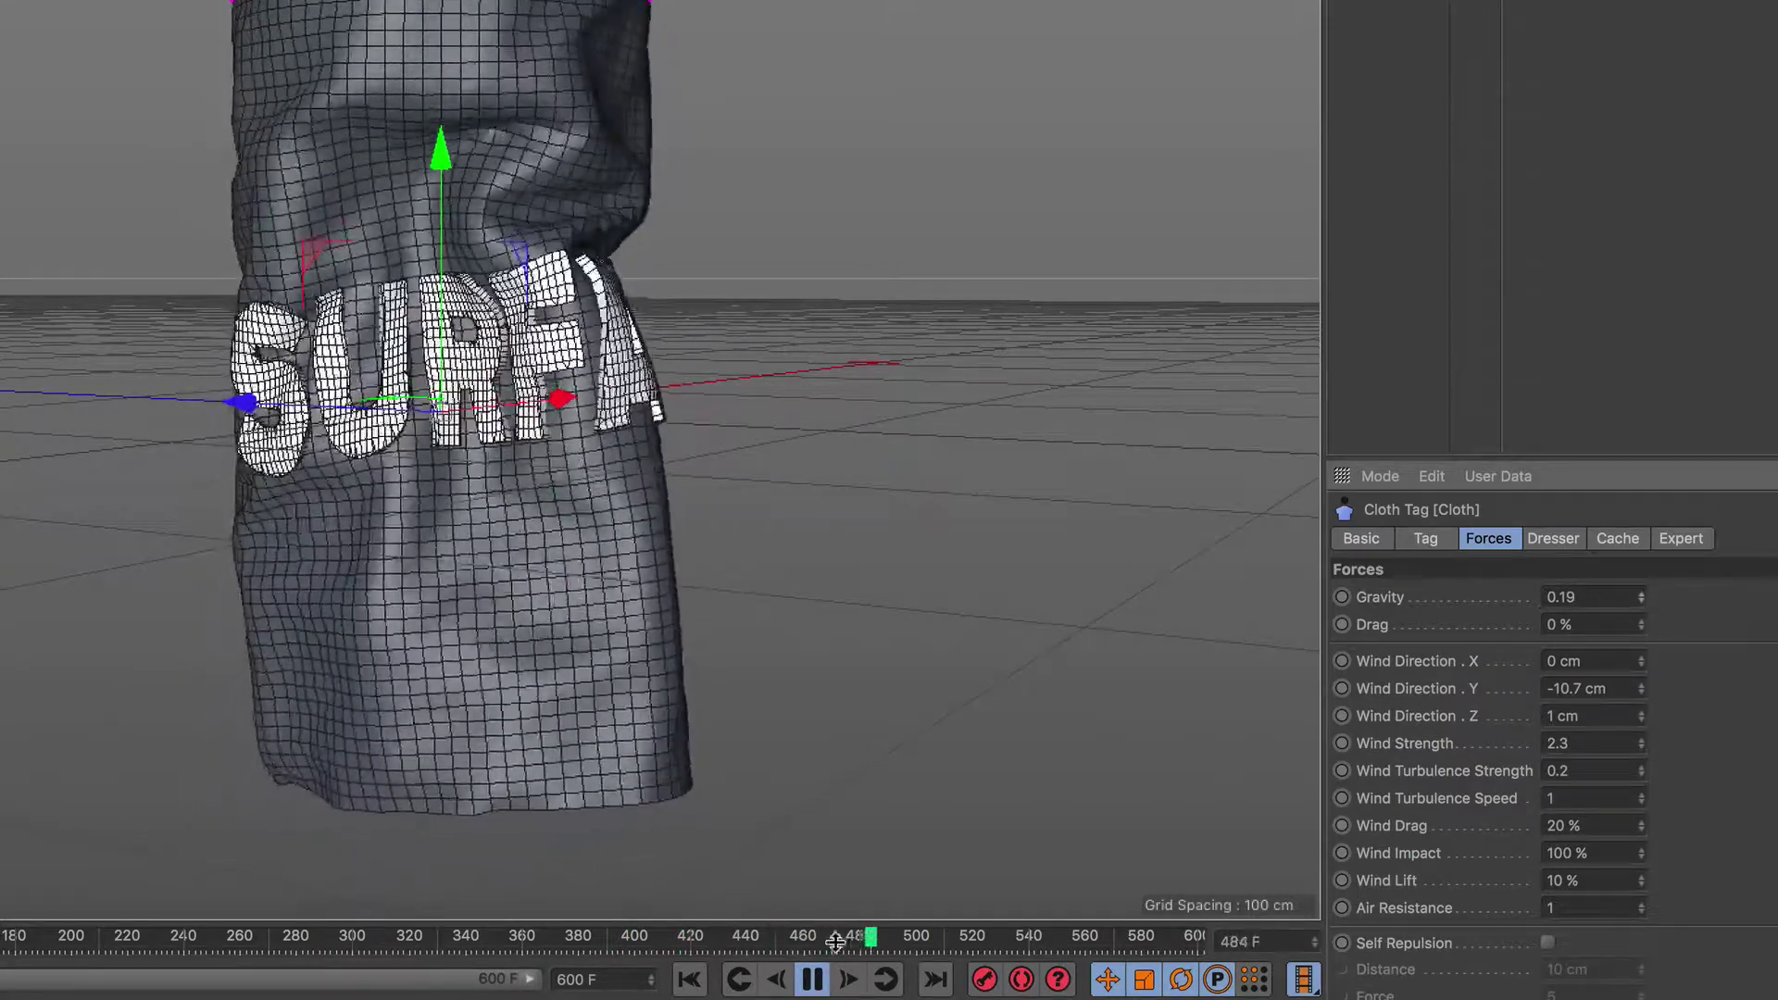
click(813, 979)
click(690, 980)
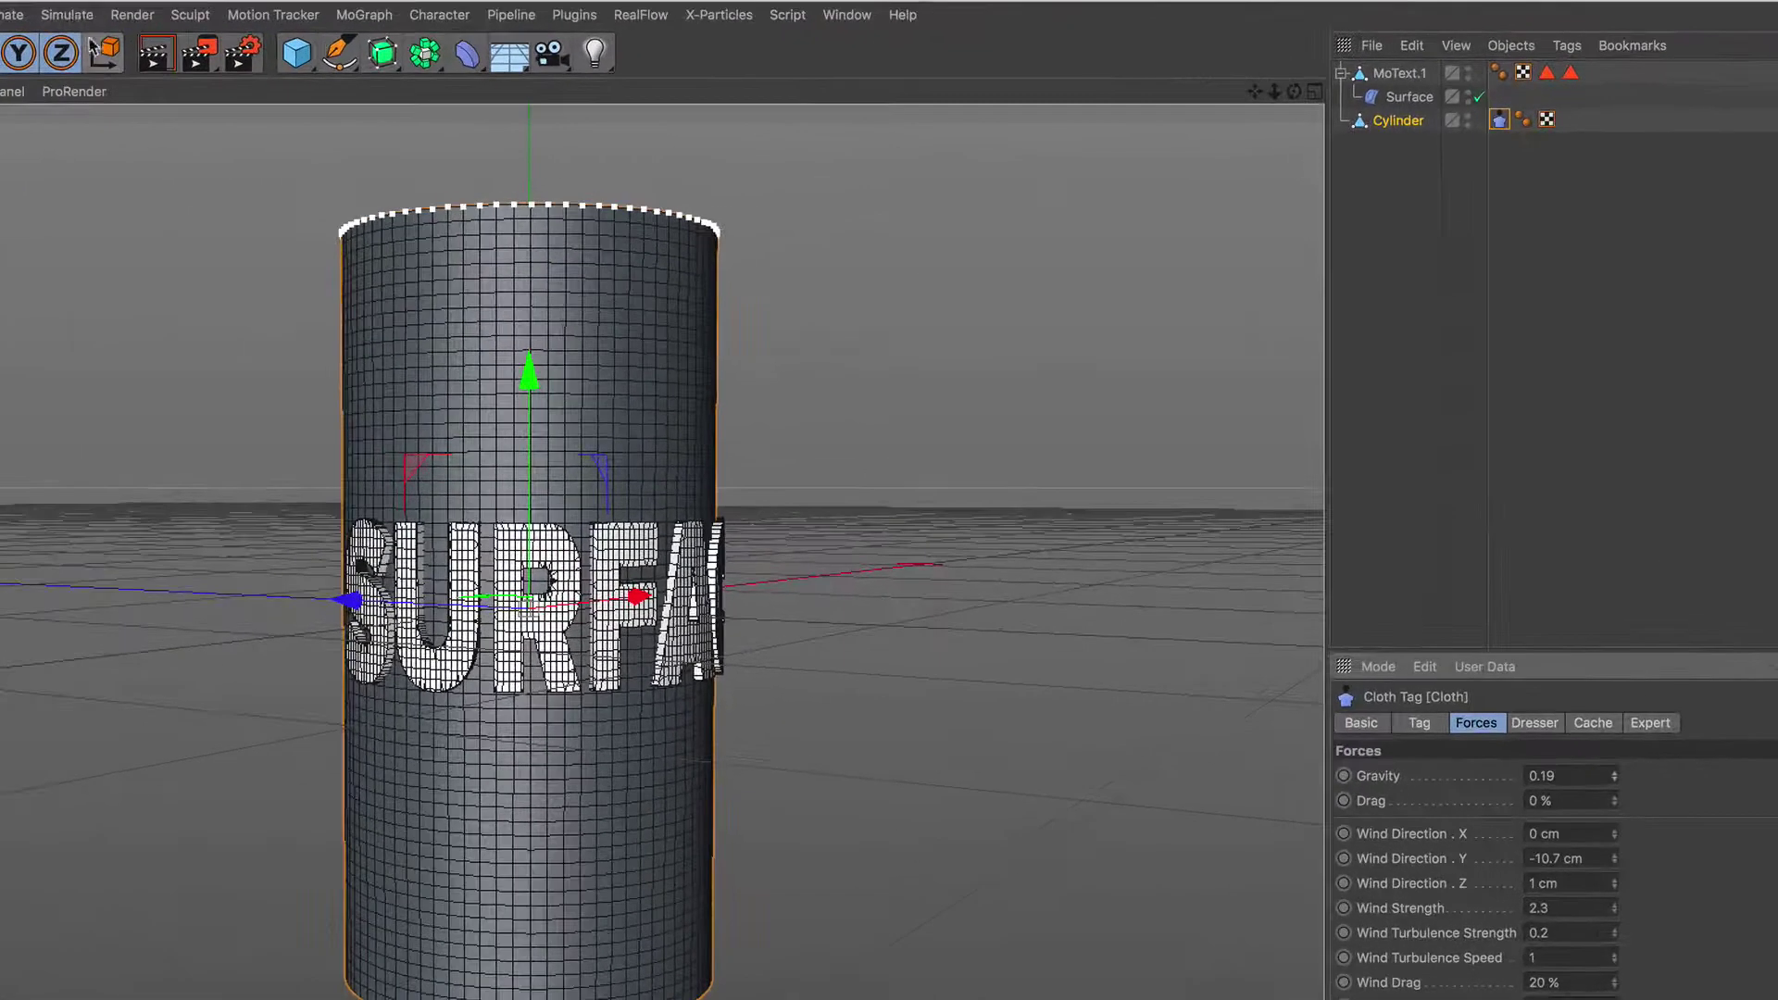
Step: Add a Cloth Surface object and nest the Cylinder inside it
click(308, 46)
click(248, 57)
mouse_move(1382, 148)
mouse_down()
mouse_move(1419, 96)
mouse_move(1409, 69)
mouse_up()
mouse_move(608, 472)
alt+mouse_down()
mouse_move(580, 413)
mouse_move(535, 456)
alt+mouse_up()
scroll(534, 456, up, 5)
scroll(568, 325, up, 3)
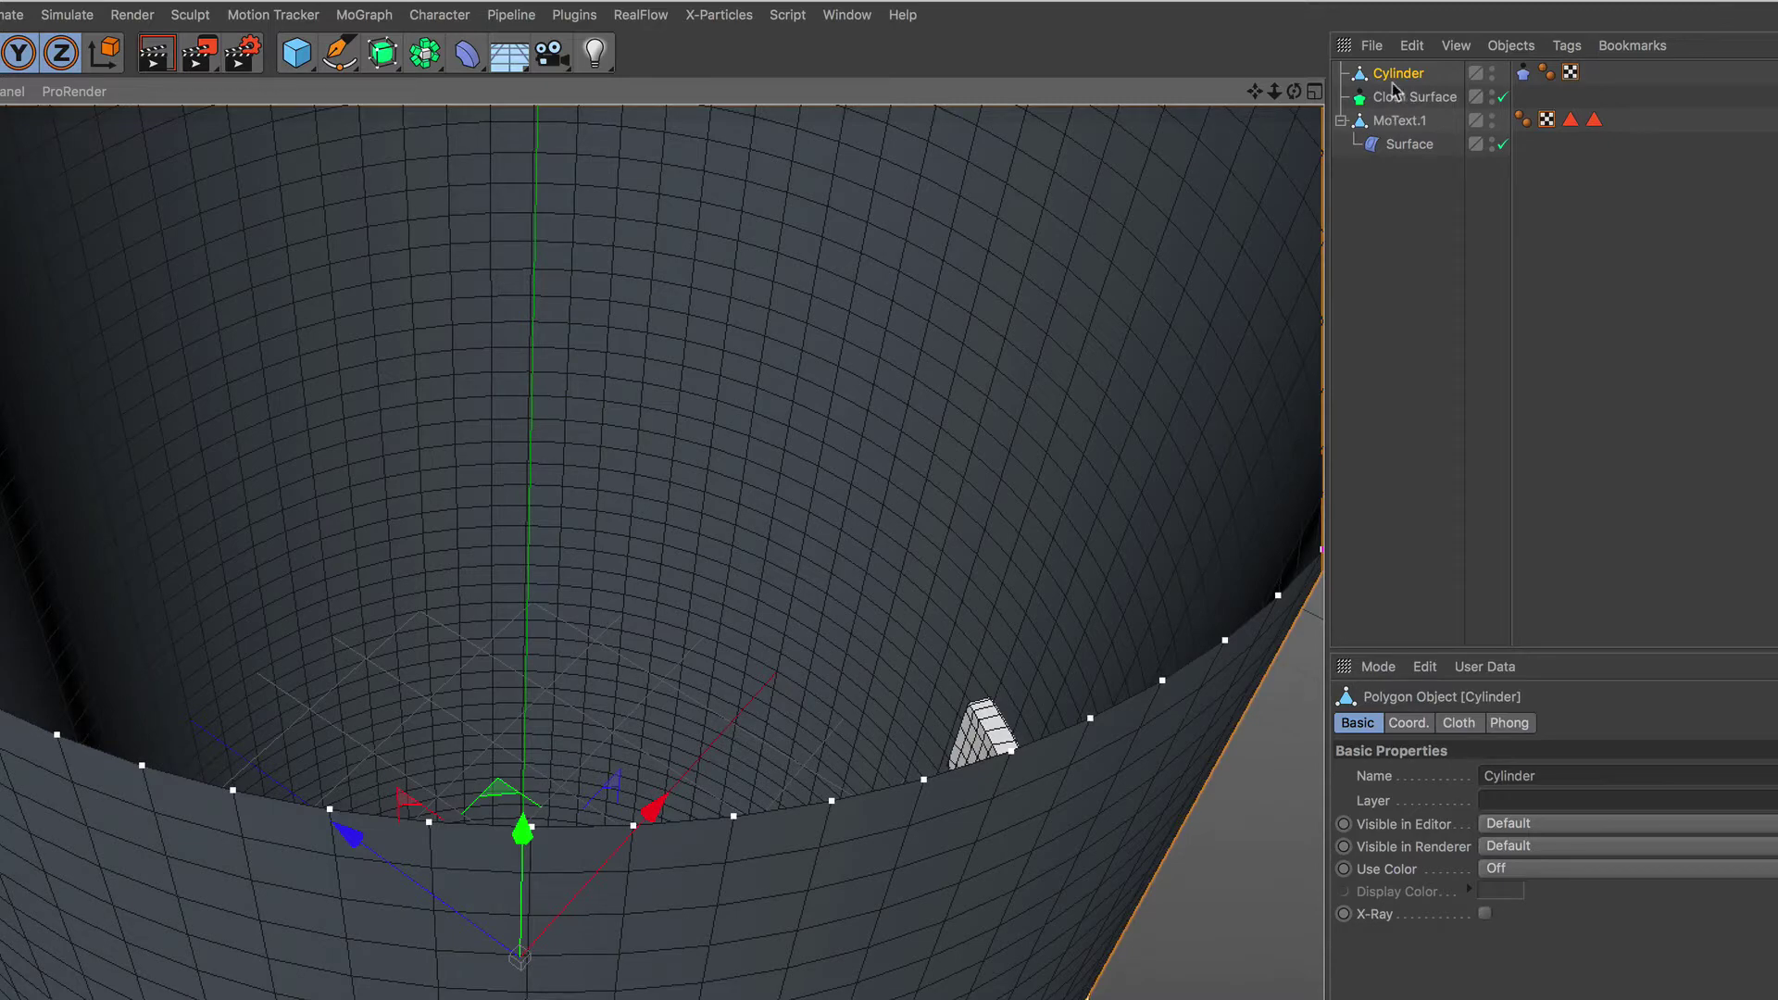
mouse_move(1394, 81)
mouse_down()
mouse_move(1415, 97)
mouse_move(1402, 107)
mouse_up()
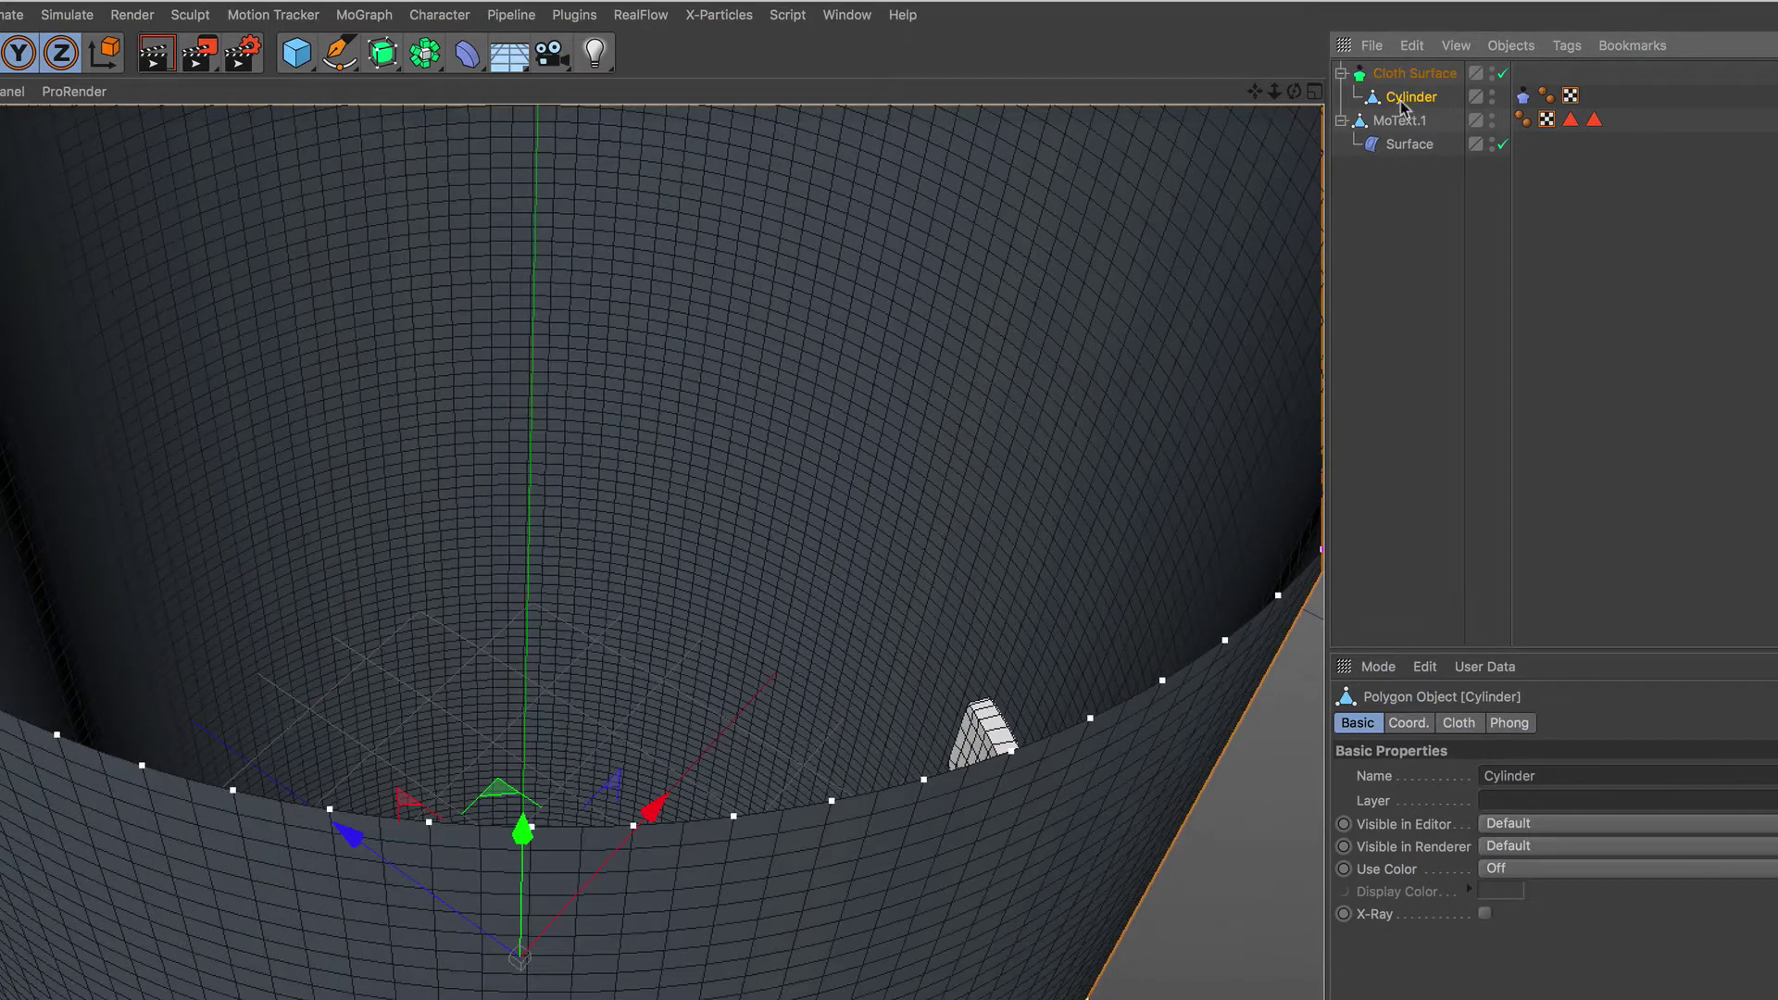
Step: Give the Cloth Surface 0 subdivisions and a 2 cm thickness, after first trying 3 cm
click(1401, 74)
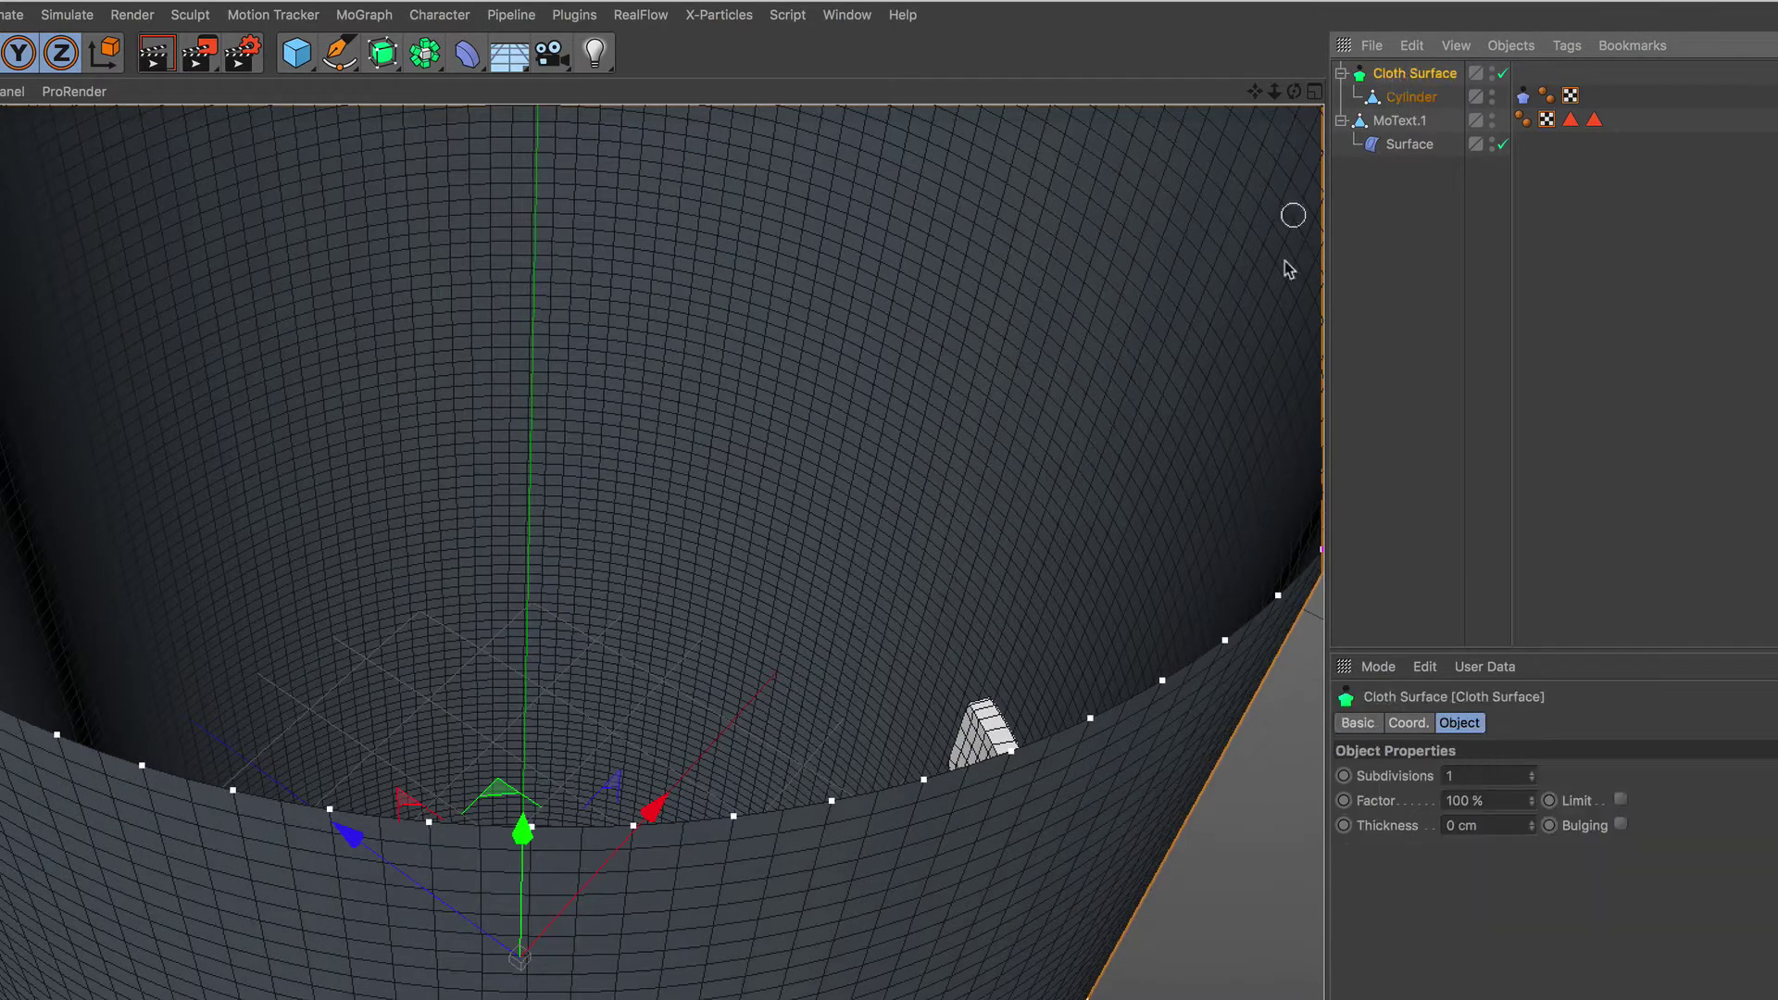
click(1508, 776)
text(0)
key(Return)
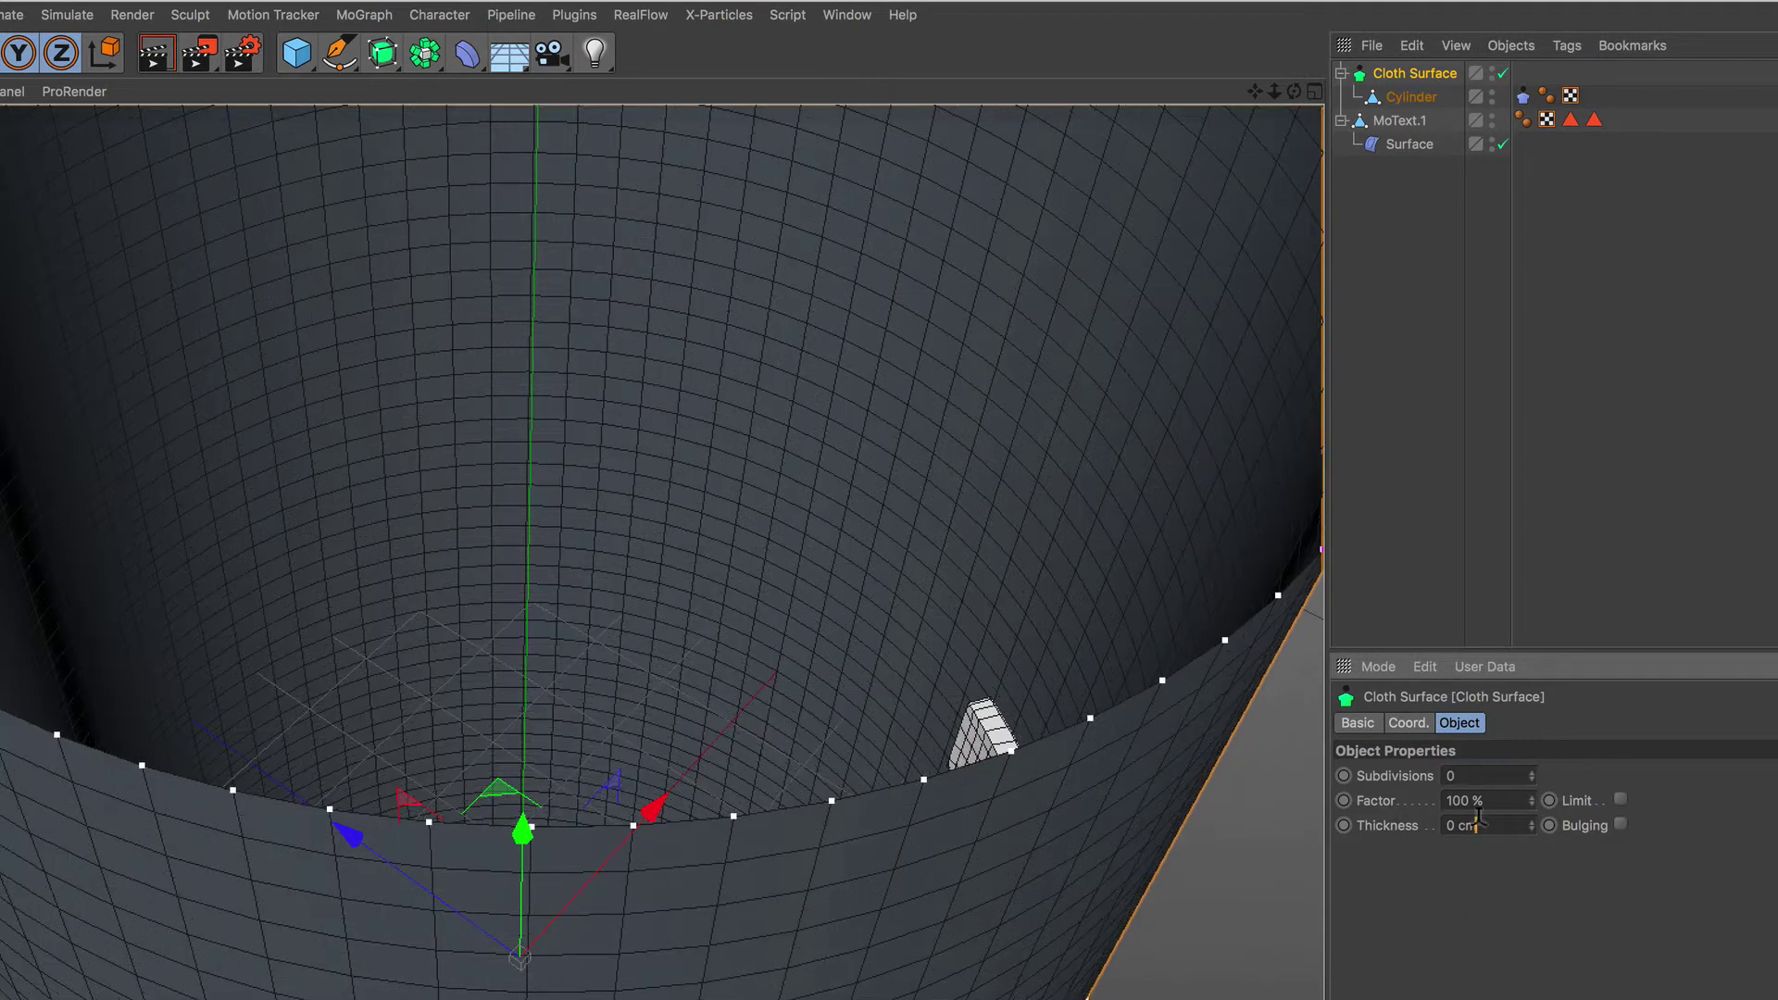
text(3)
key(Return)
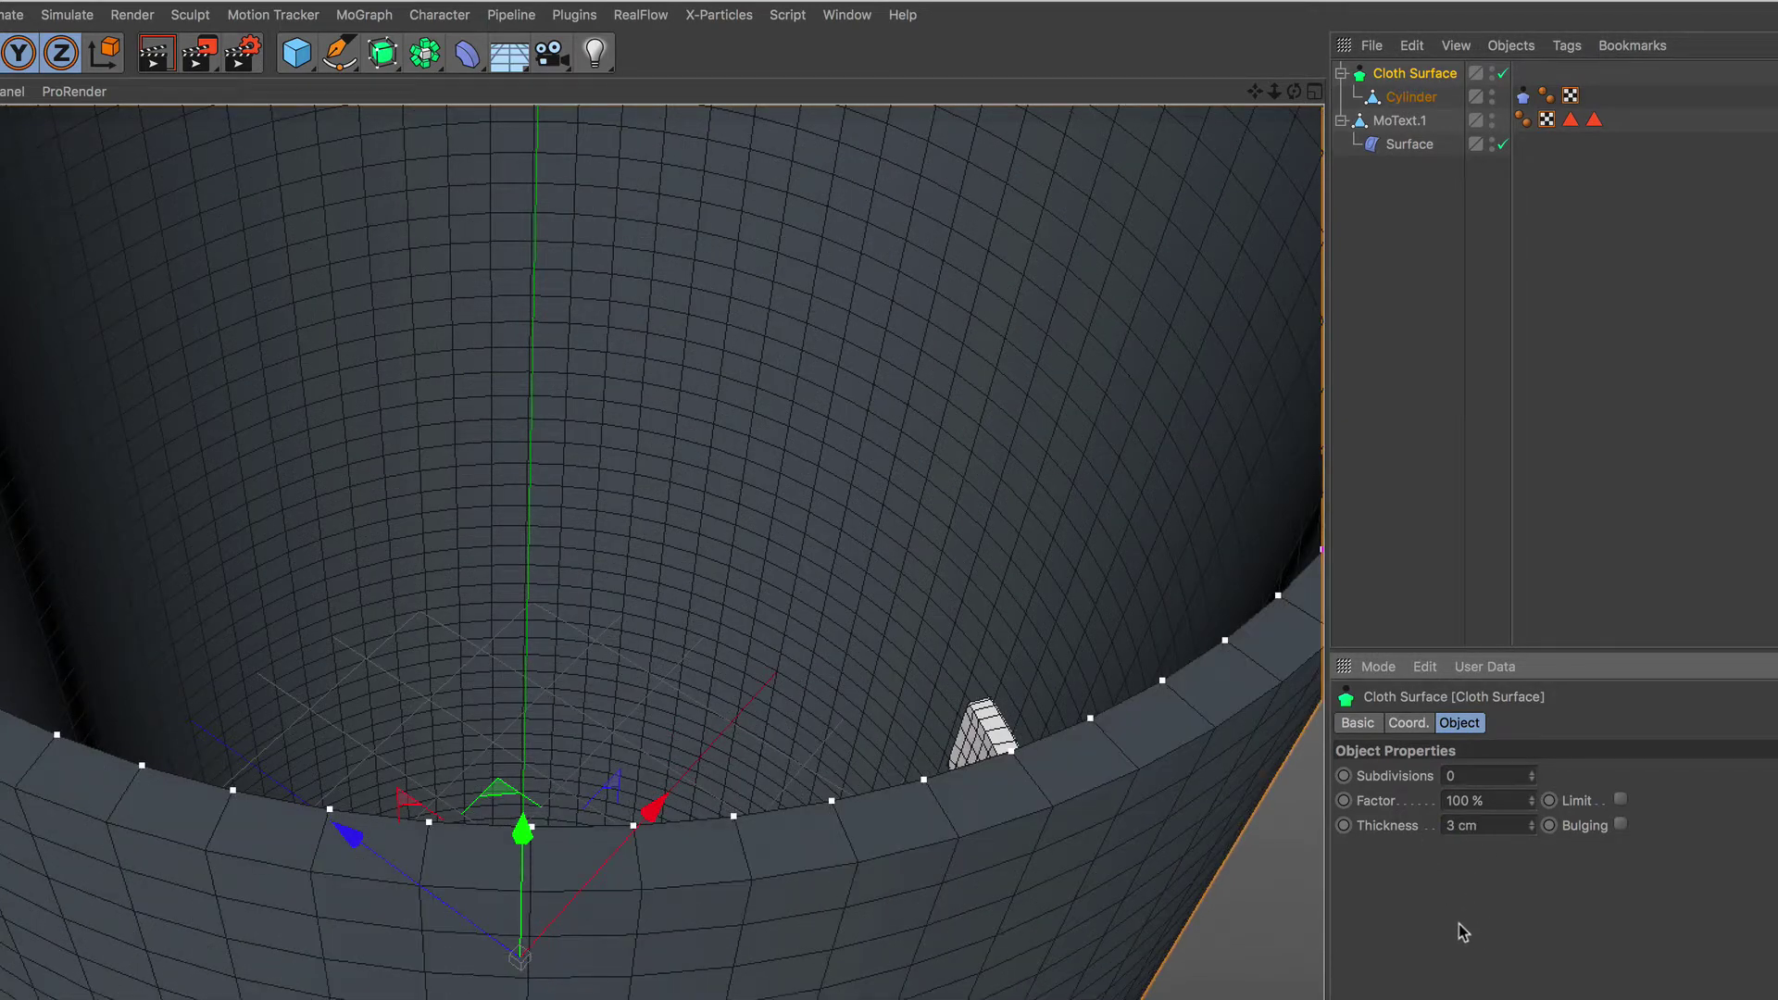
text(2)
key(Return)
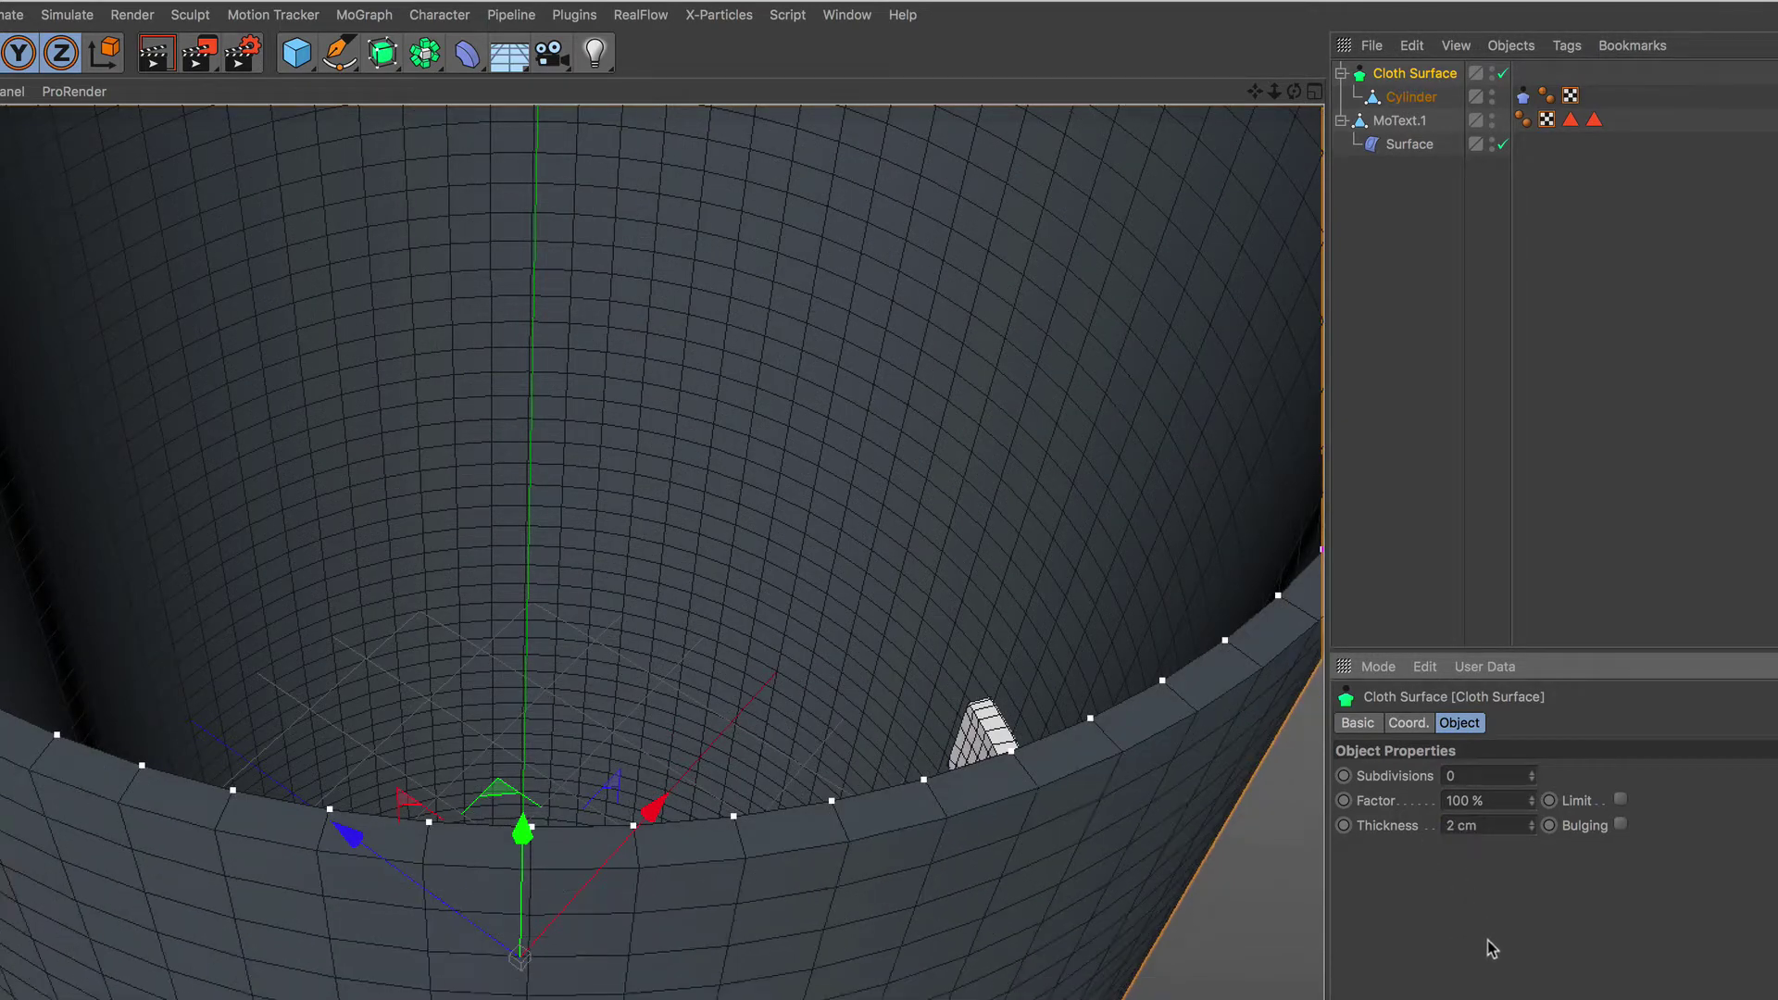
Step: Scroll and orbit to an angled view of the thickened cylinder and letters
scroll(624, 723, down, 5)
scroll(568, 854, down, 5)
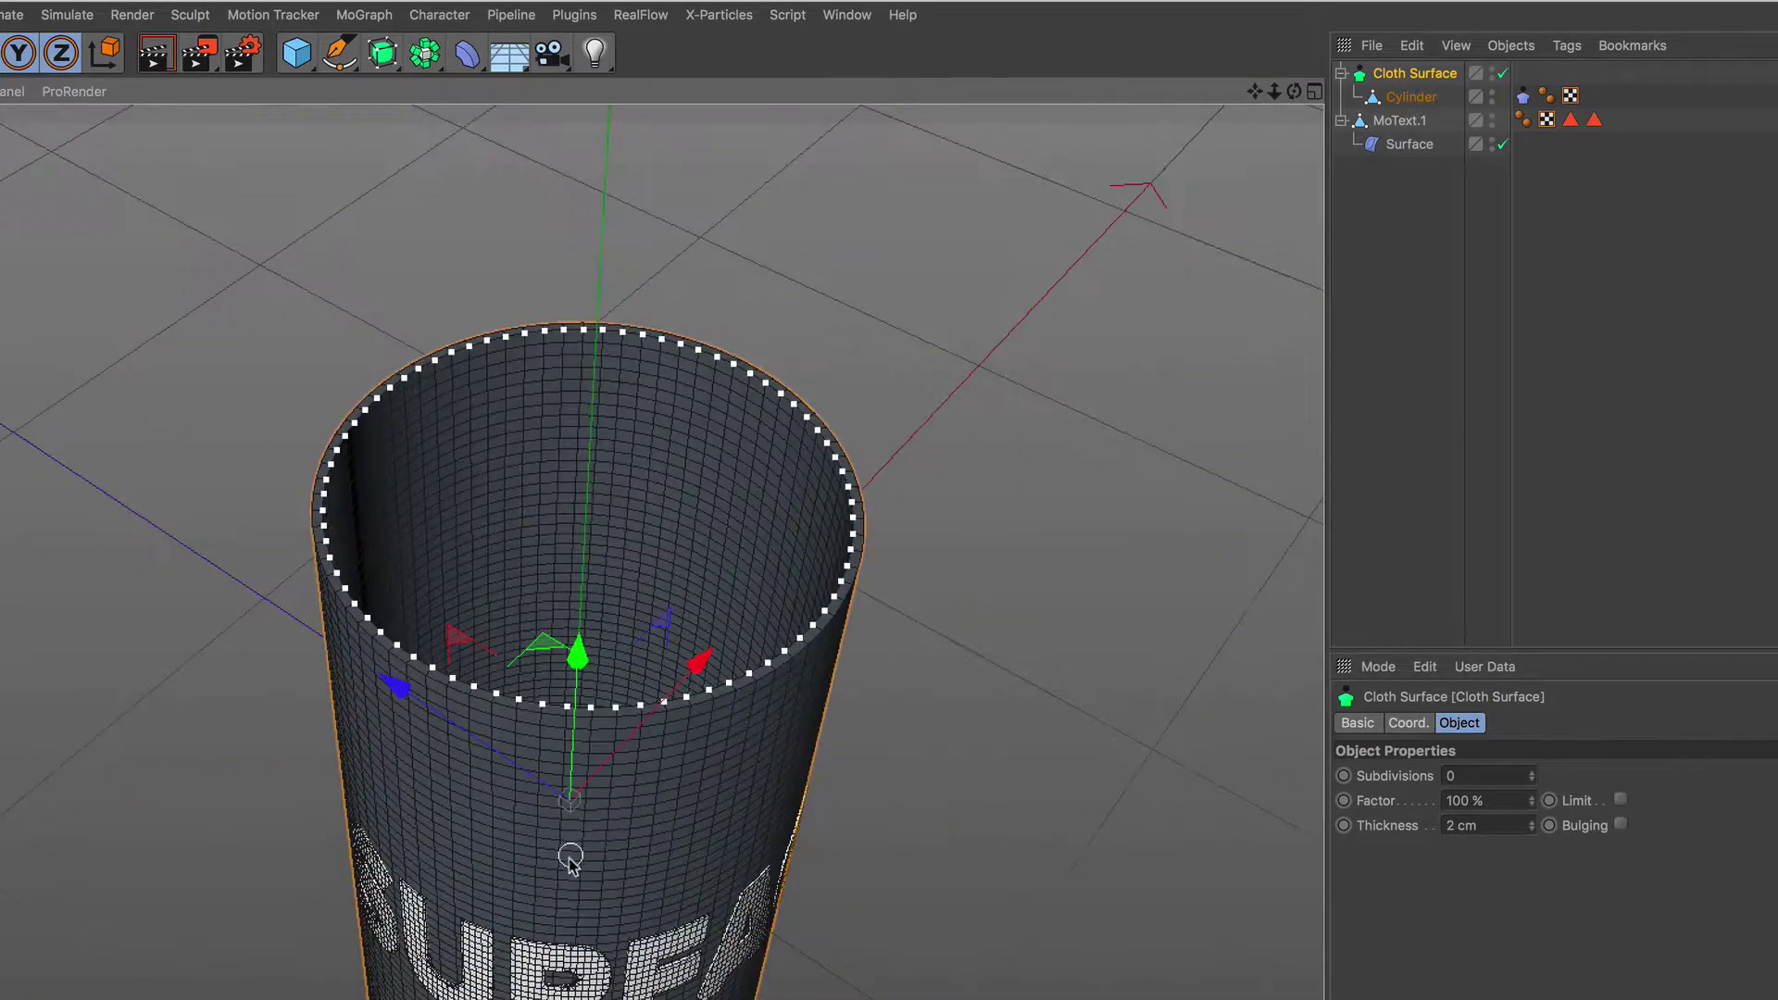
scroll(565, 856, down, 3)
scroll(583, 575, up, 3)
scroll(583, 575, up, 2)
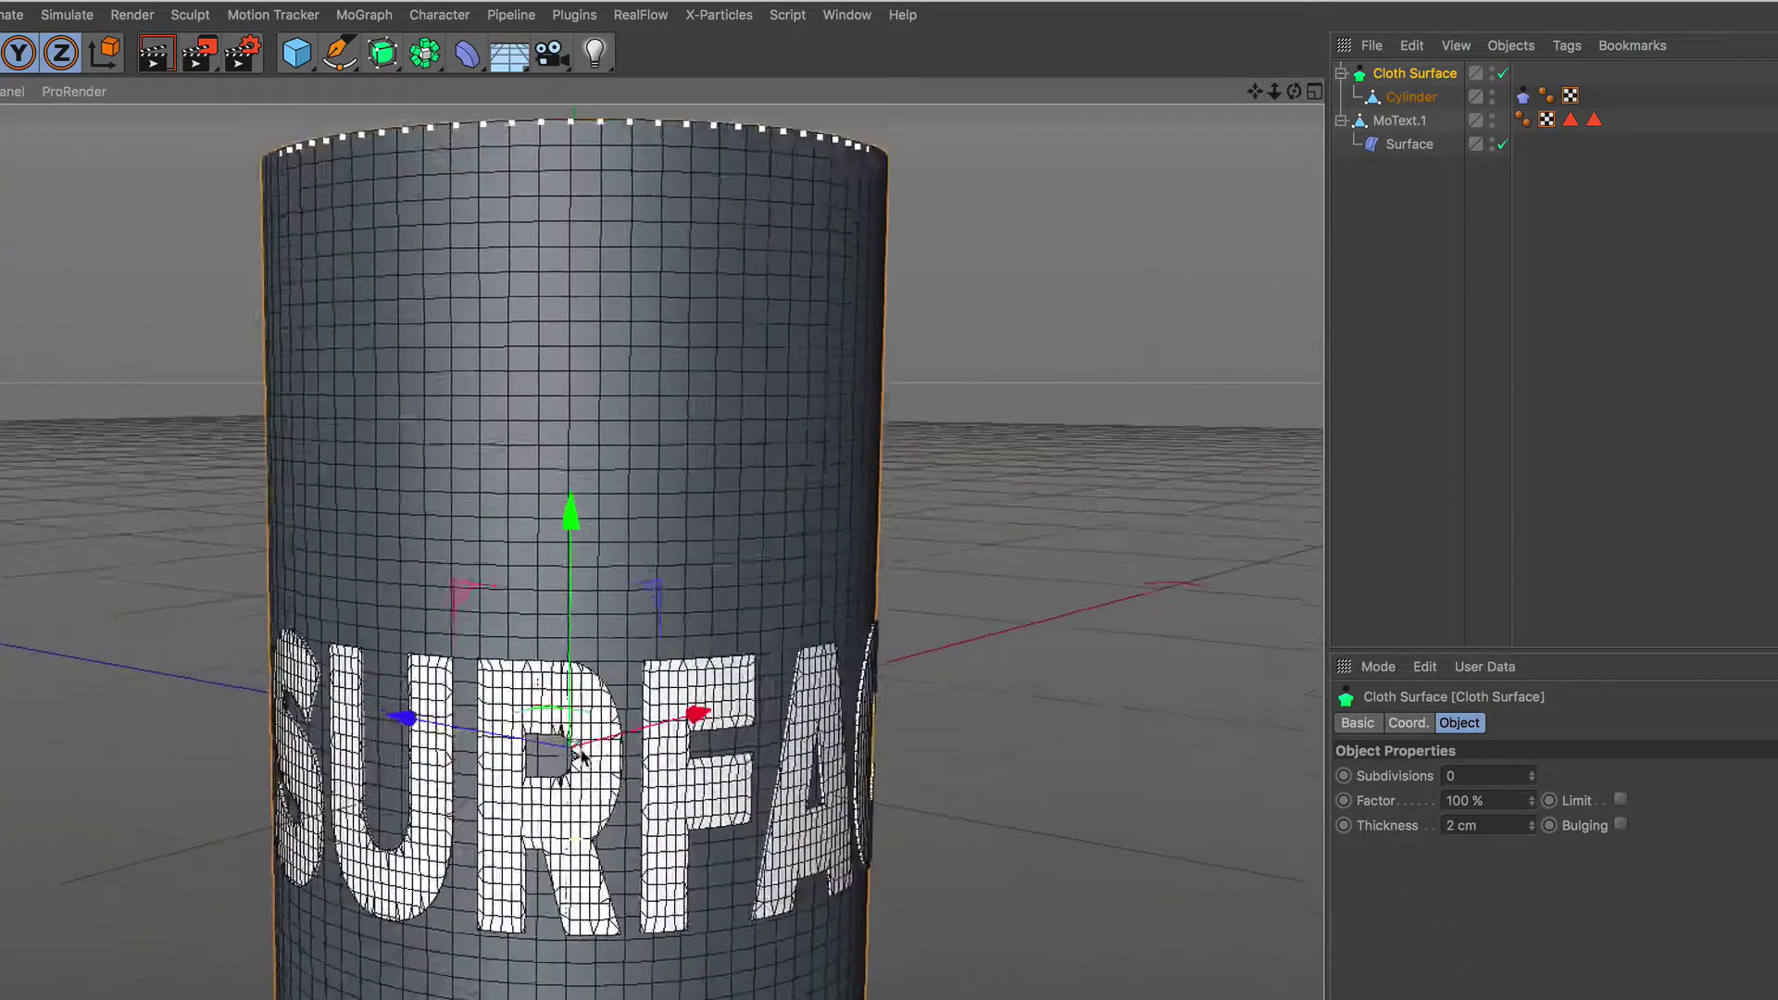
scroll(592, 648, up, 3)
scroll(603, 783, up, 3)
mouse_move(603, 783)
alt+mouse_down()
mouse_move(794, 842)
mouse_move(635, 775)
mouse_move(766, 667)
mouse_move(542, 657)
alt+mouse_up()
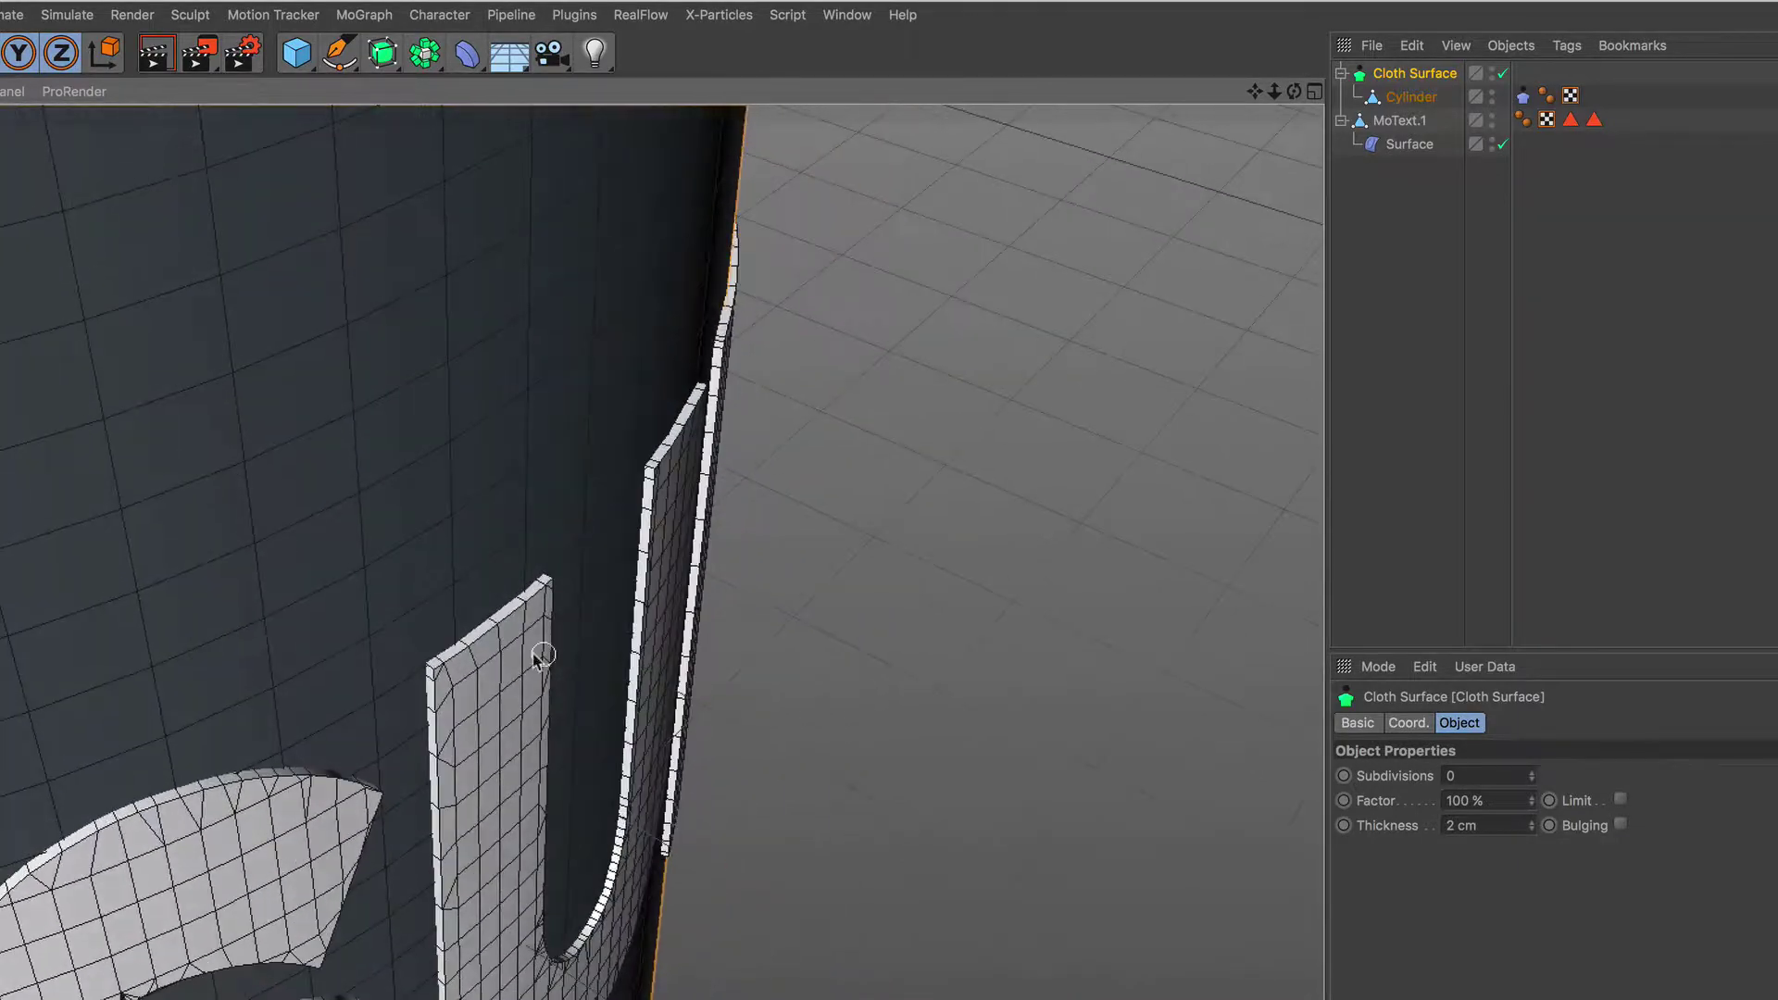
Step: Raise the Surface deformer's third Scale value from 0.5 to 0.75 to deepen the letters
click(1408, 143)
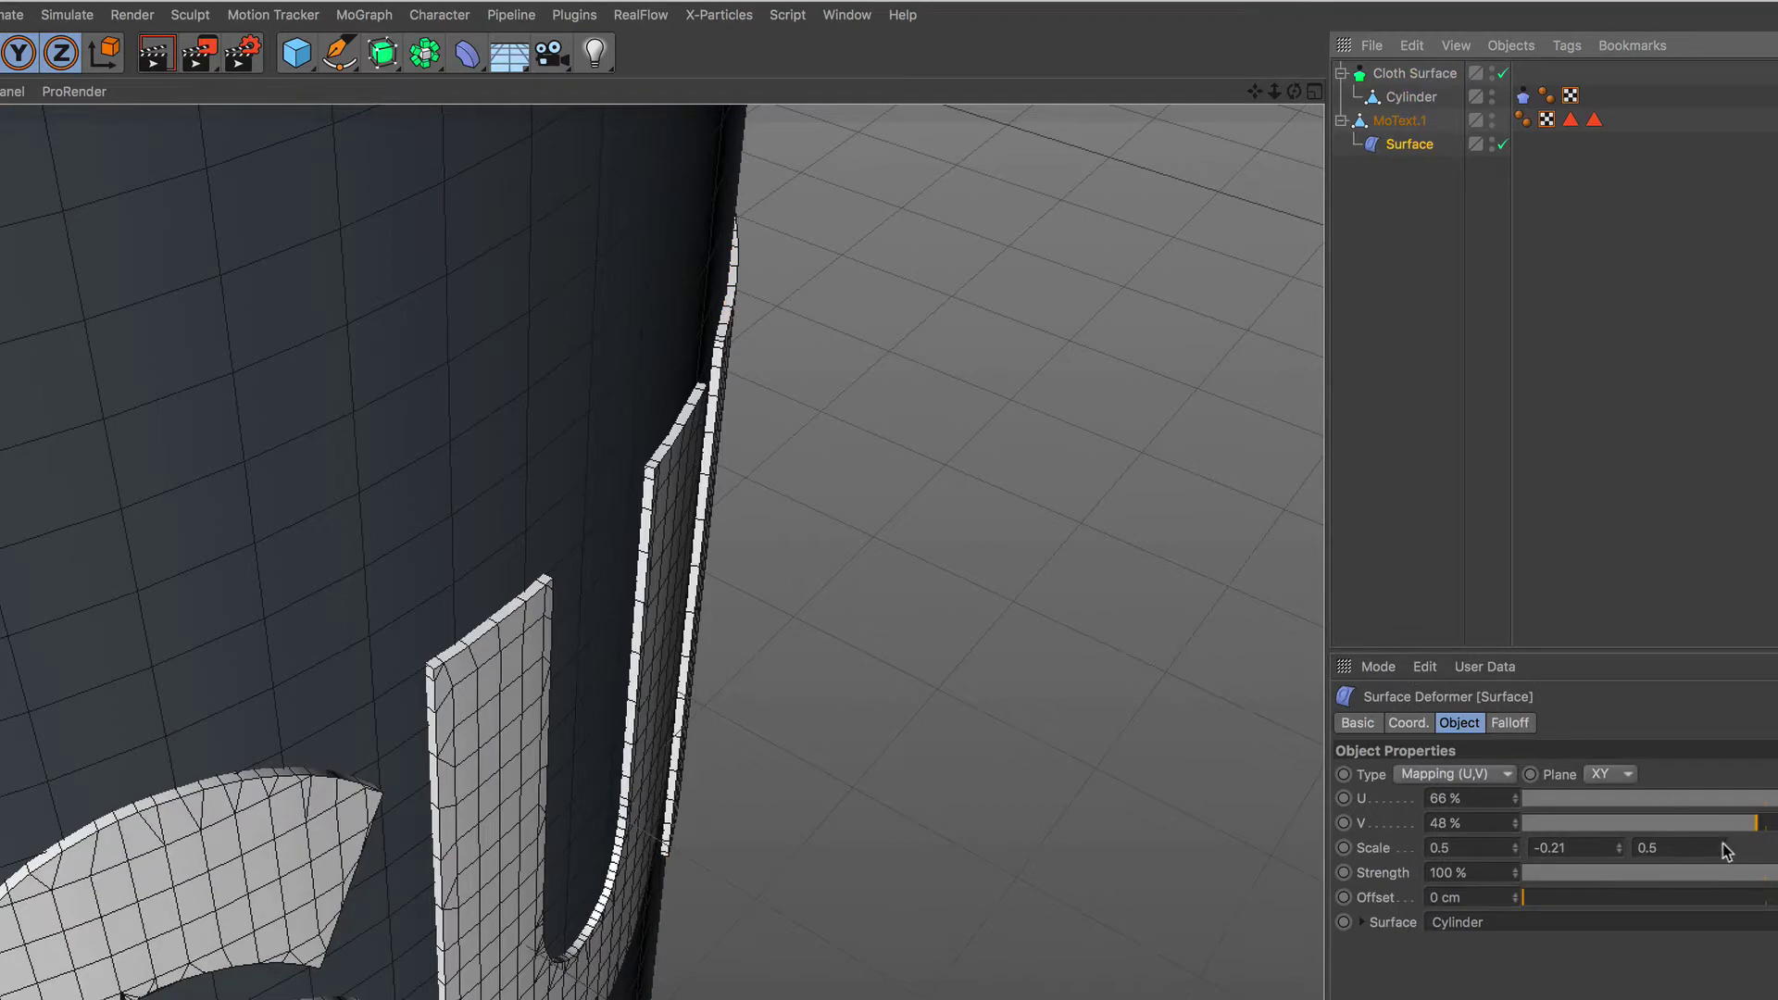
mouse_move(1724, 848)
mouse_down()
mouse_move(1737, 825)
mouse_move(1688, 815)
mouse_up()
mouse_move(588, 636)
alt+mouse_down()
mouse_move(767, 716)
mouse_move(518, 655)
mouse_move(603, 736)
mouse_move(602, 763)
mouse_move(587, 707)
mouse_move(563, 734)
mouse_move(534, 875)
alt+mouse_up()
scroll(519, 655, down, 5)
scroll(554, 697, up, 5)
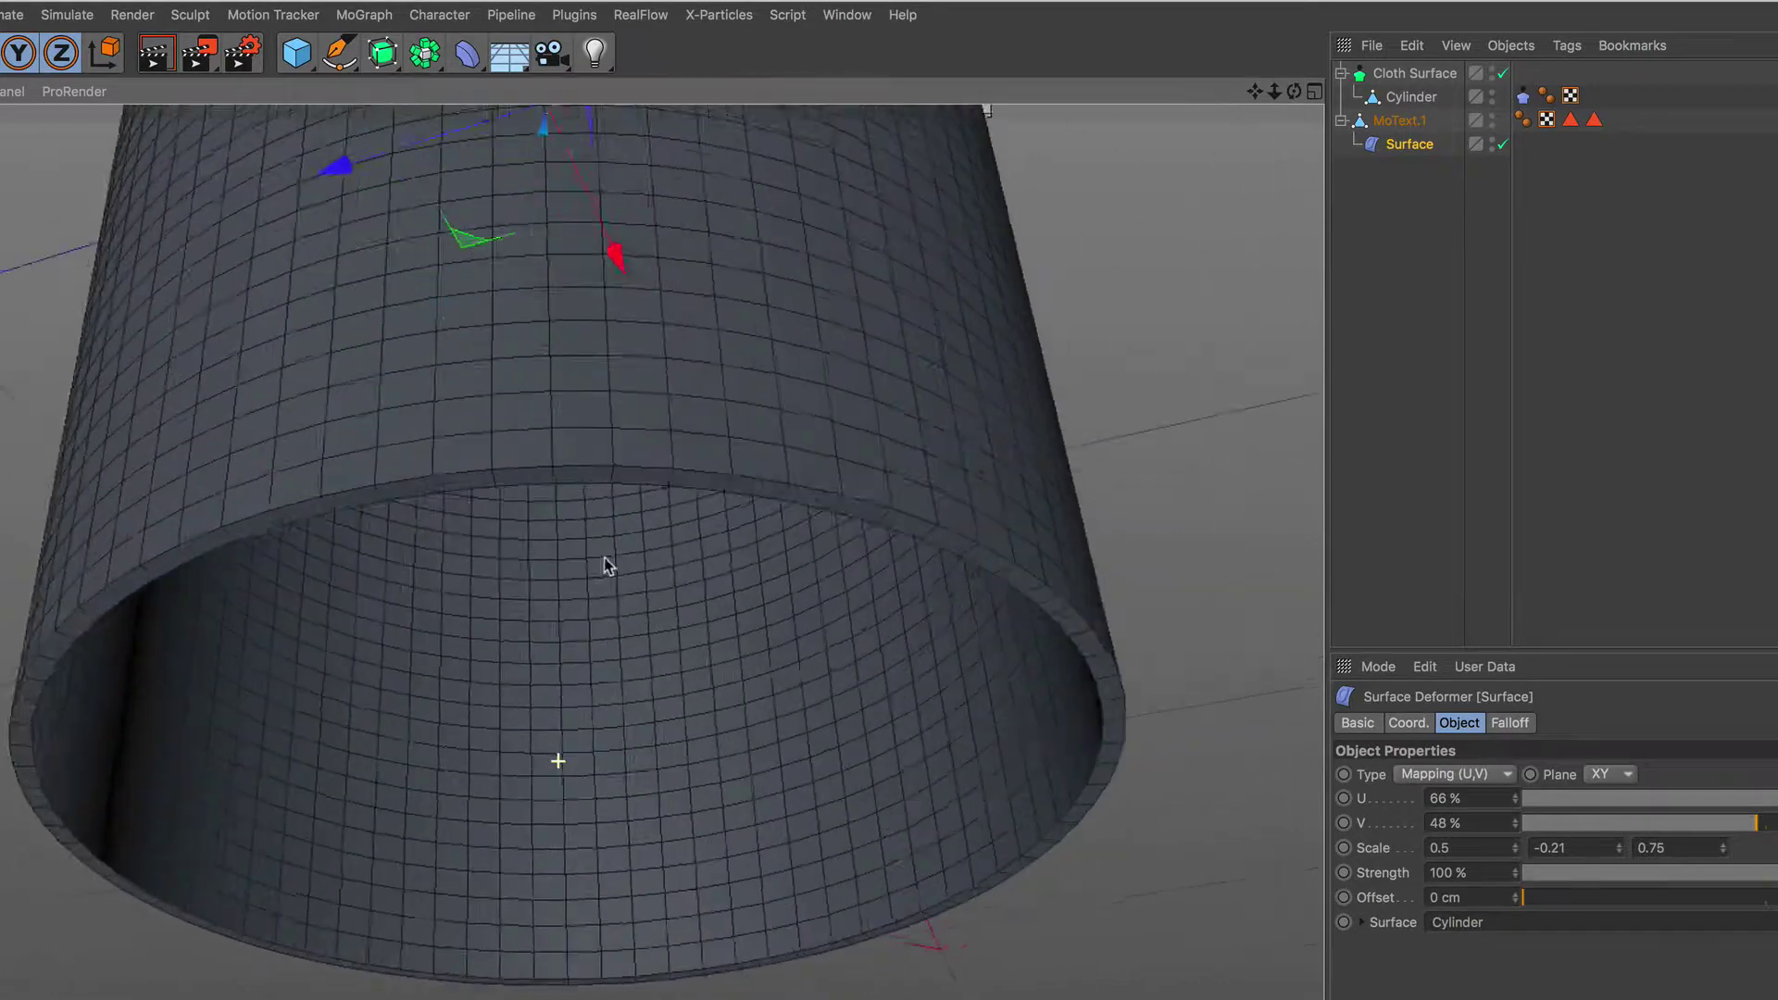
scroll(607, 549, down, 4)
mouse_move(571, 747)
alt+mouse_down()
mouse_move(584, 674)
mouse_move(580, 701)
mouse_move(564, 655)
mouse_move(567, 753)
mouse_move(569, 725)
alt+mouse_up()
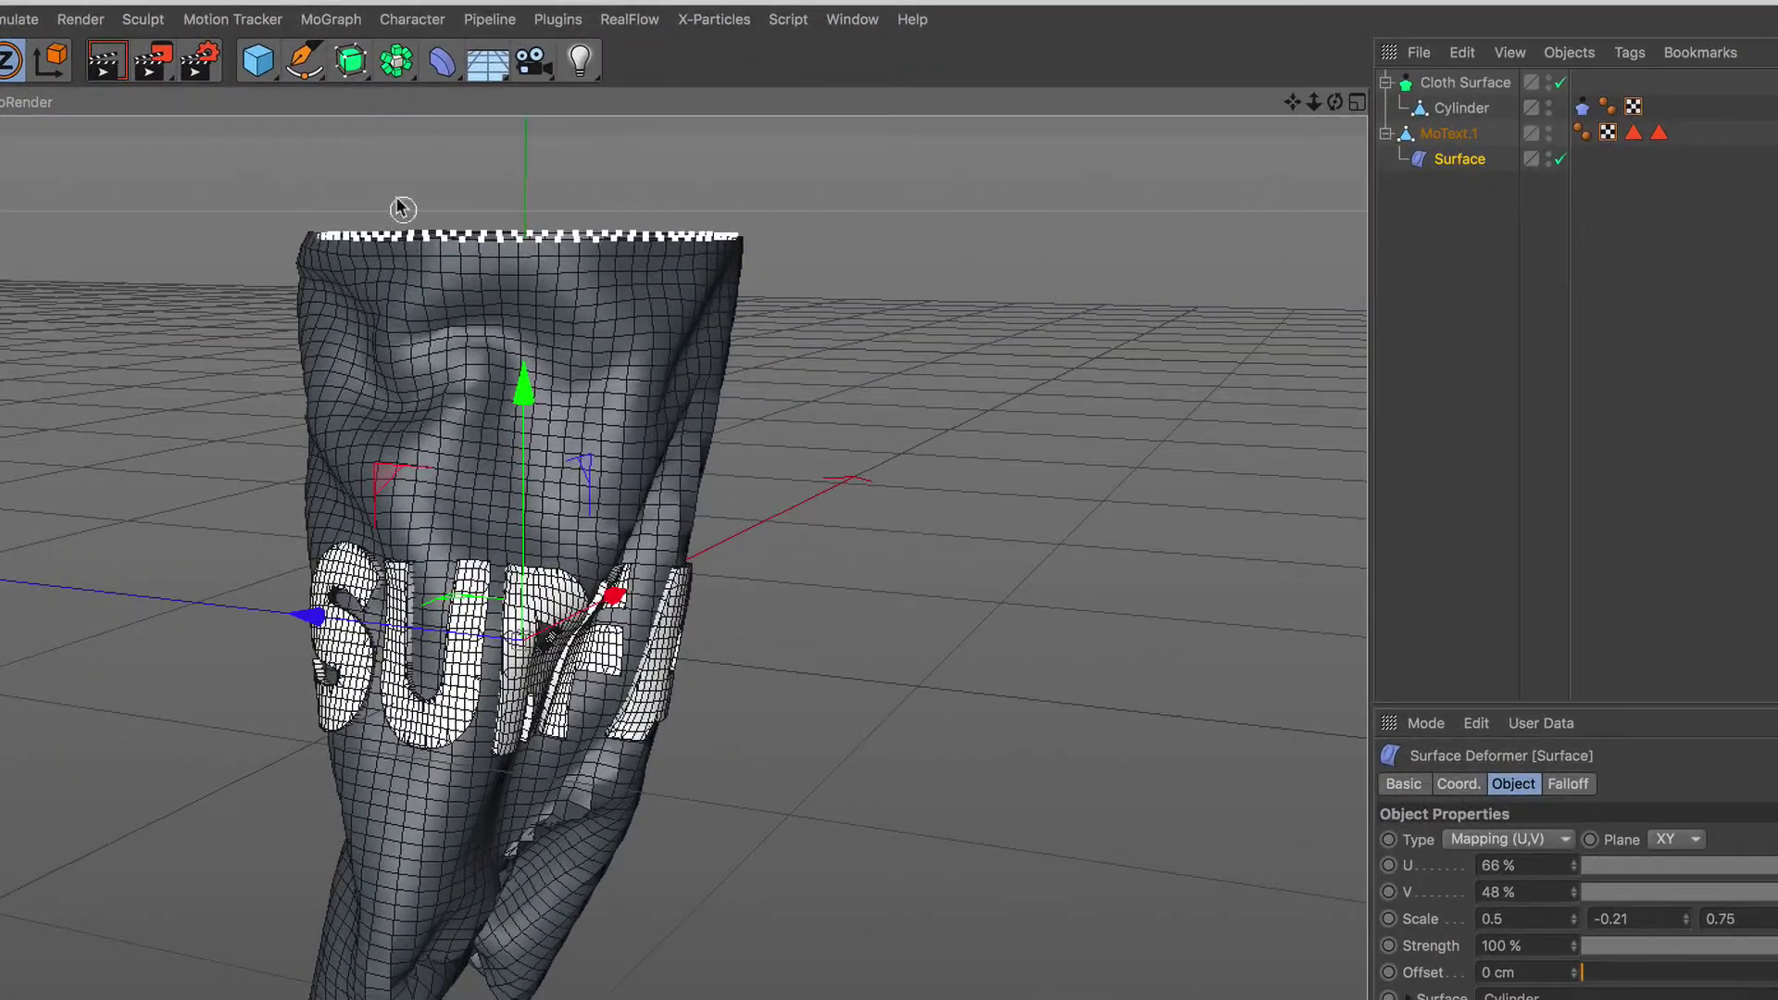
Step: Add a Subdivision Surface, place the Cloth Surface under it, and play the simulation
click(358, 61)
click(497, 111)
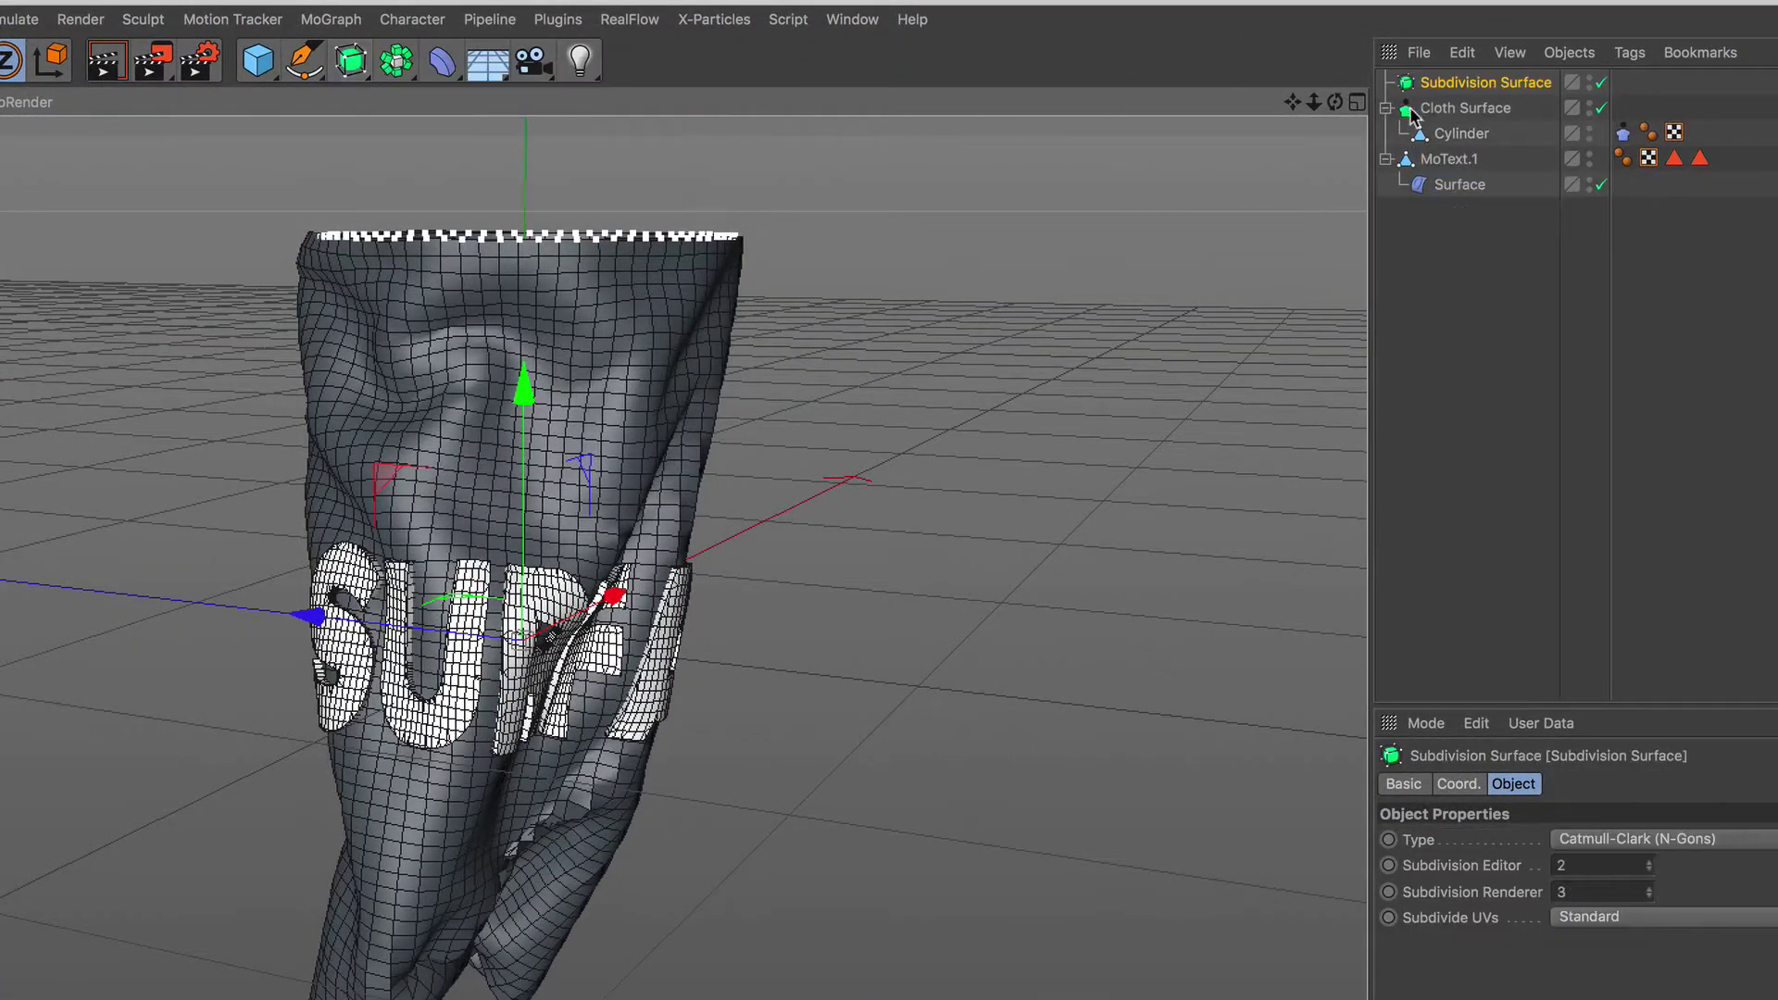
drag(1454, 80, 1454, 82)
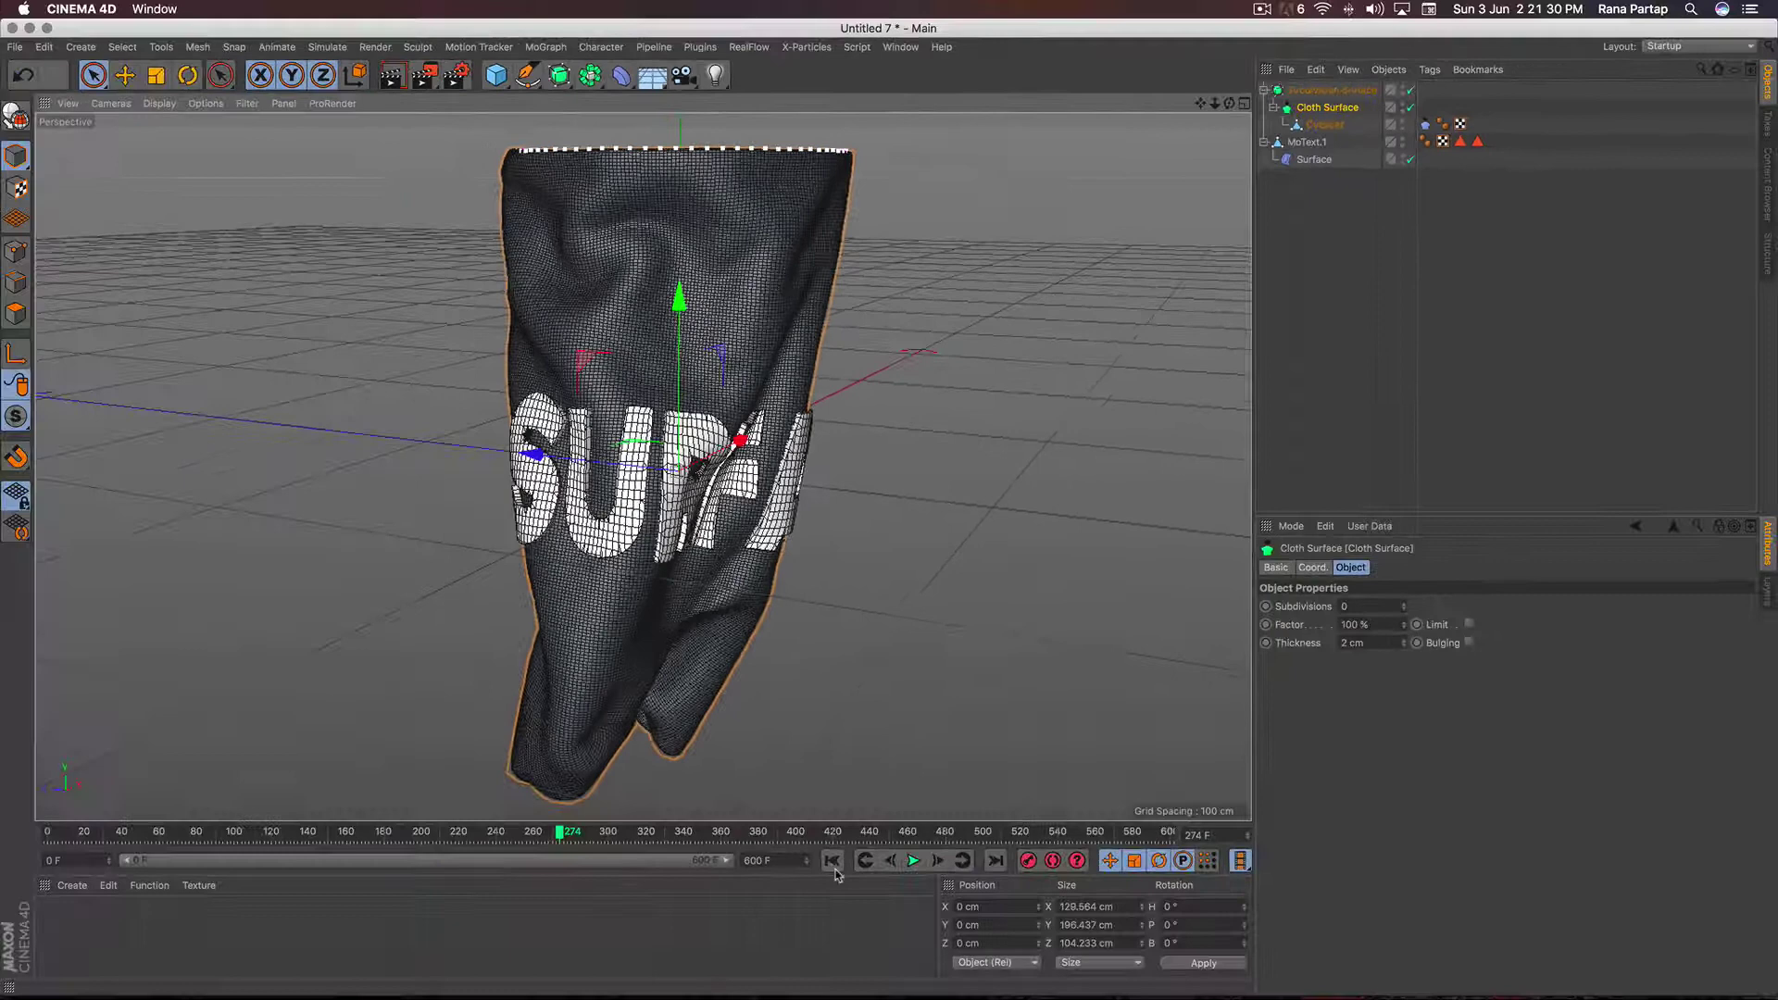
click(914, 864)
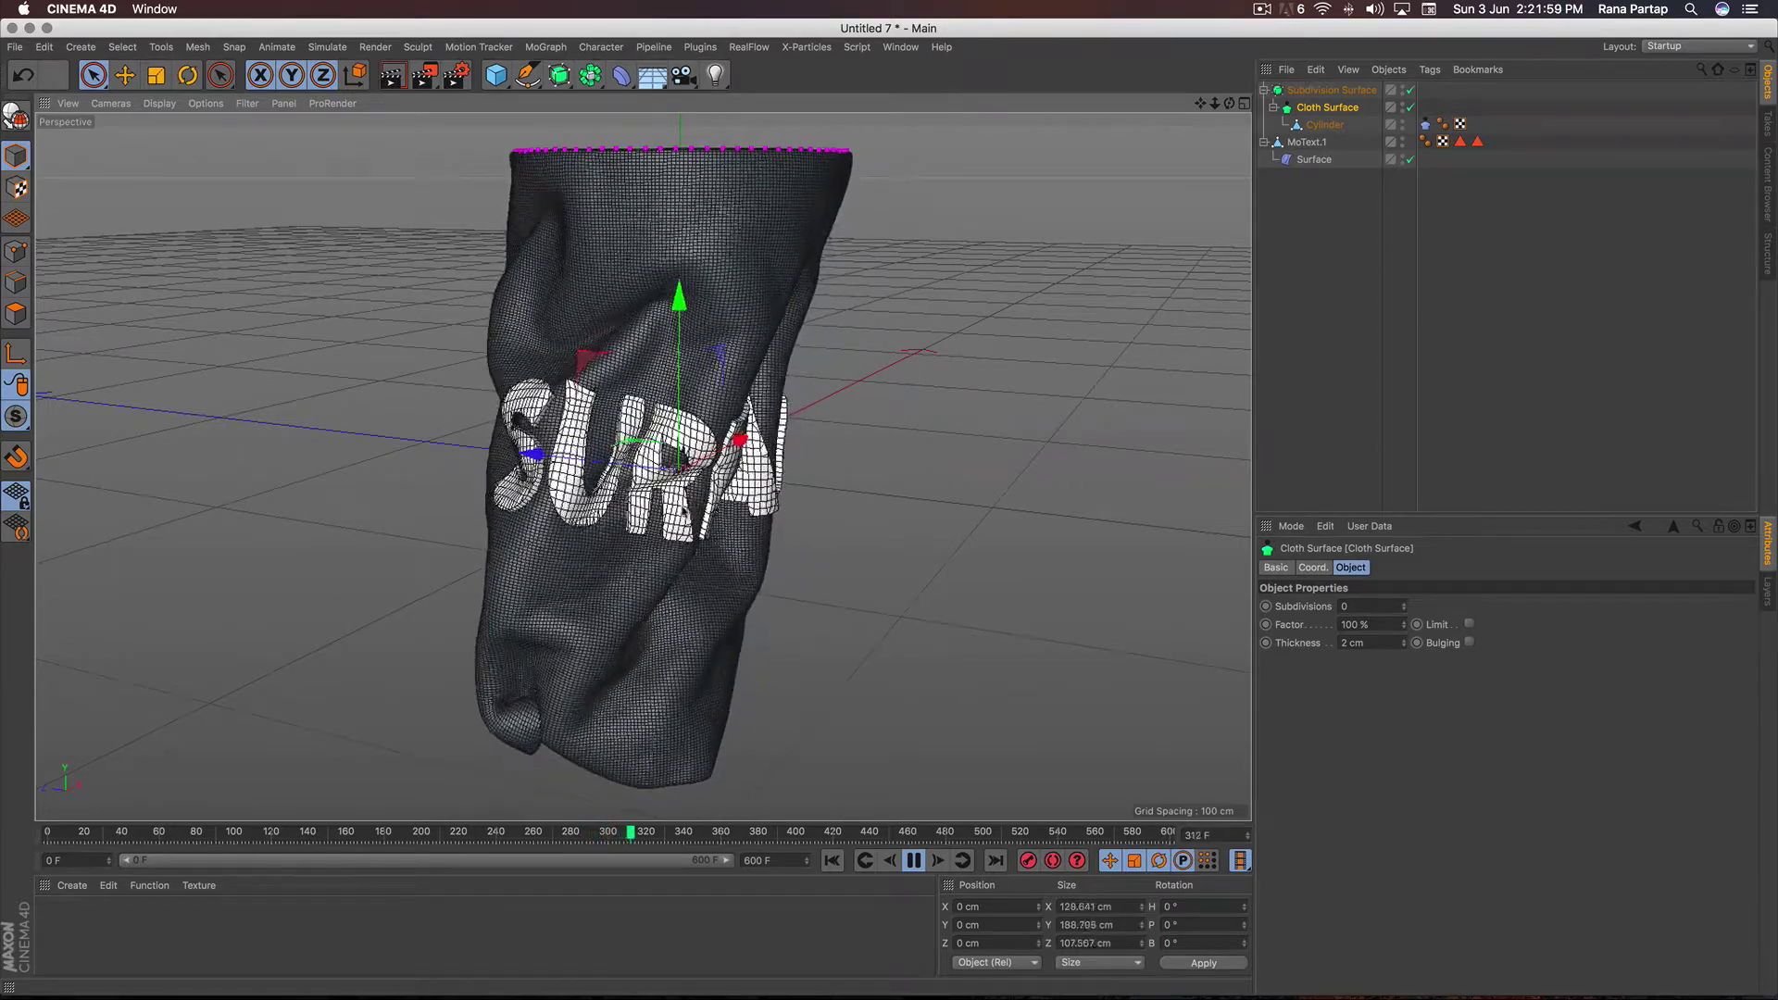
Step: Set the cloth's Wind Direction Y to -2.9 cm and Wind Strength to 5.6
mouse_move(556, 482)
alt+mouse_down()
mouse_move(475, 474)
mouse_move(696, 603)
mouse_move(679, 516)
alt+mouse_up()
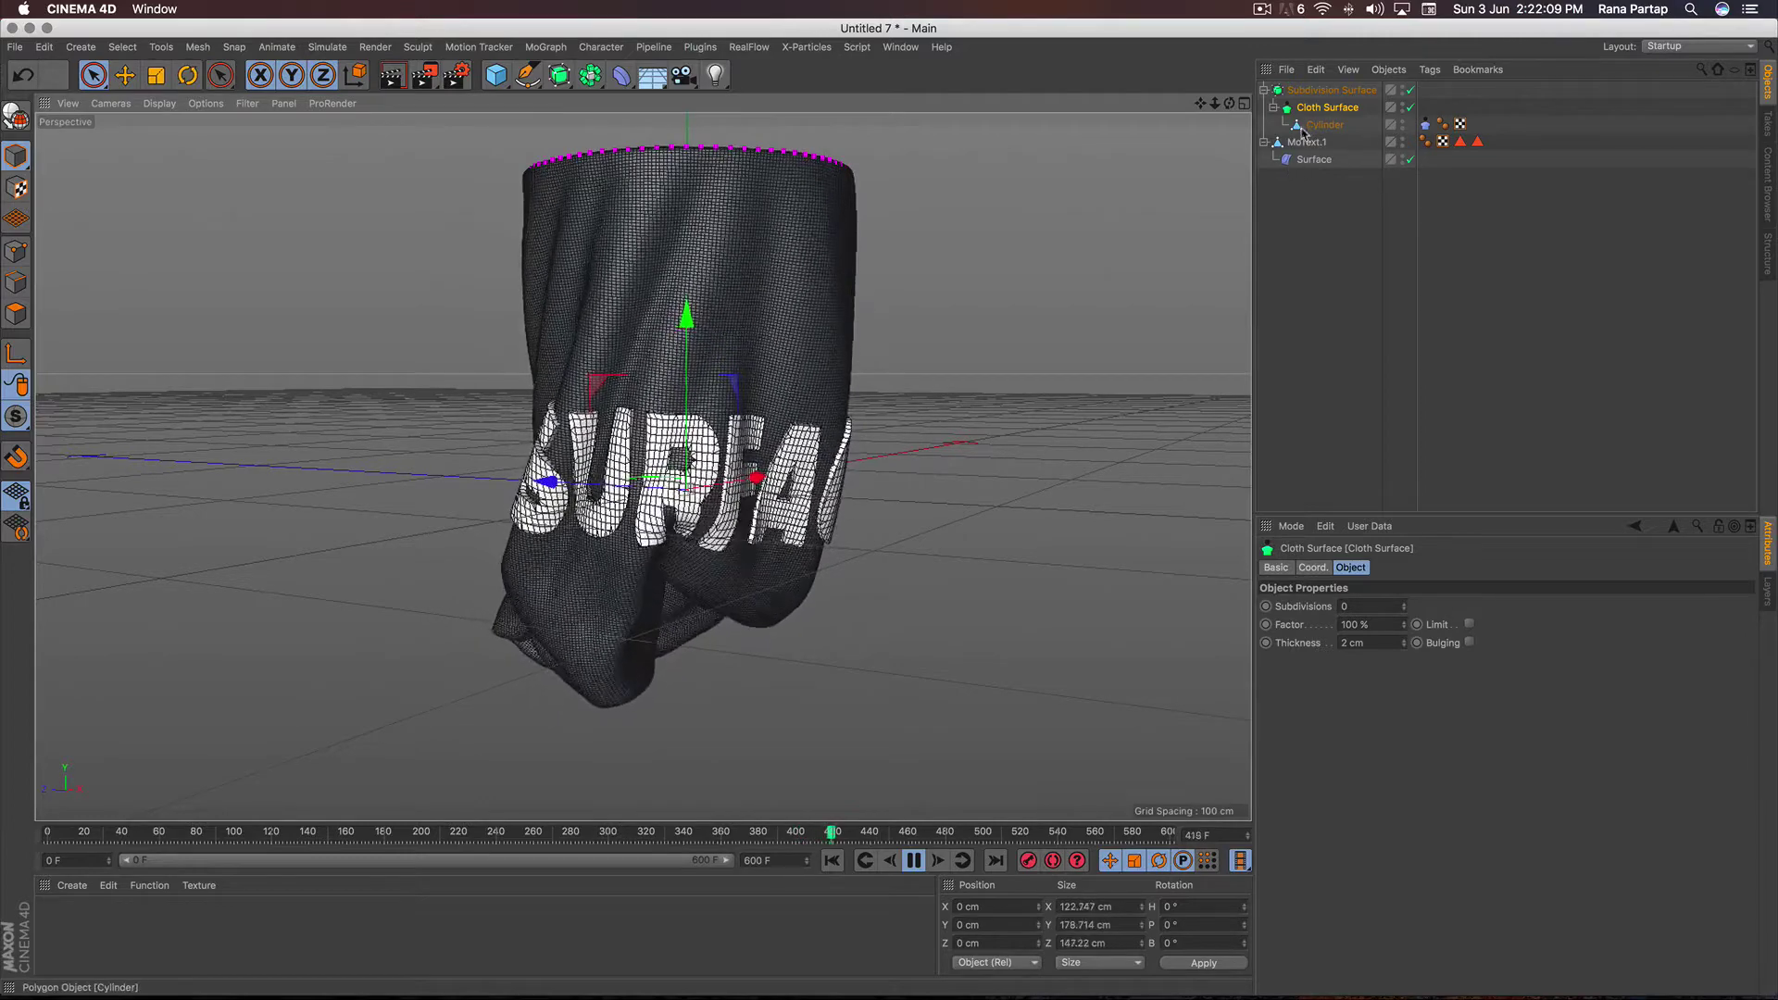
click(1426, 124)
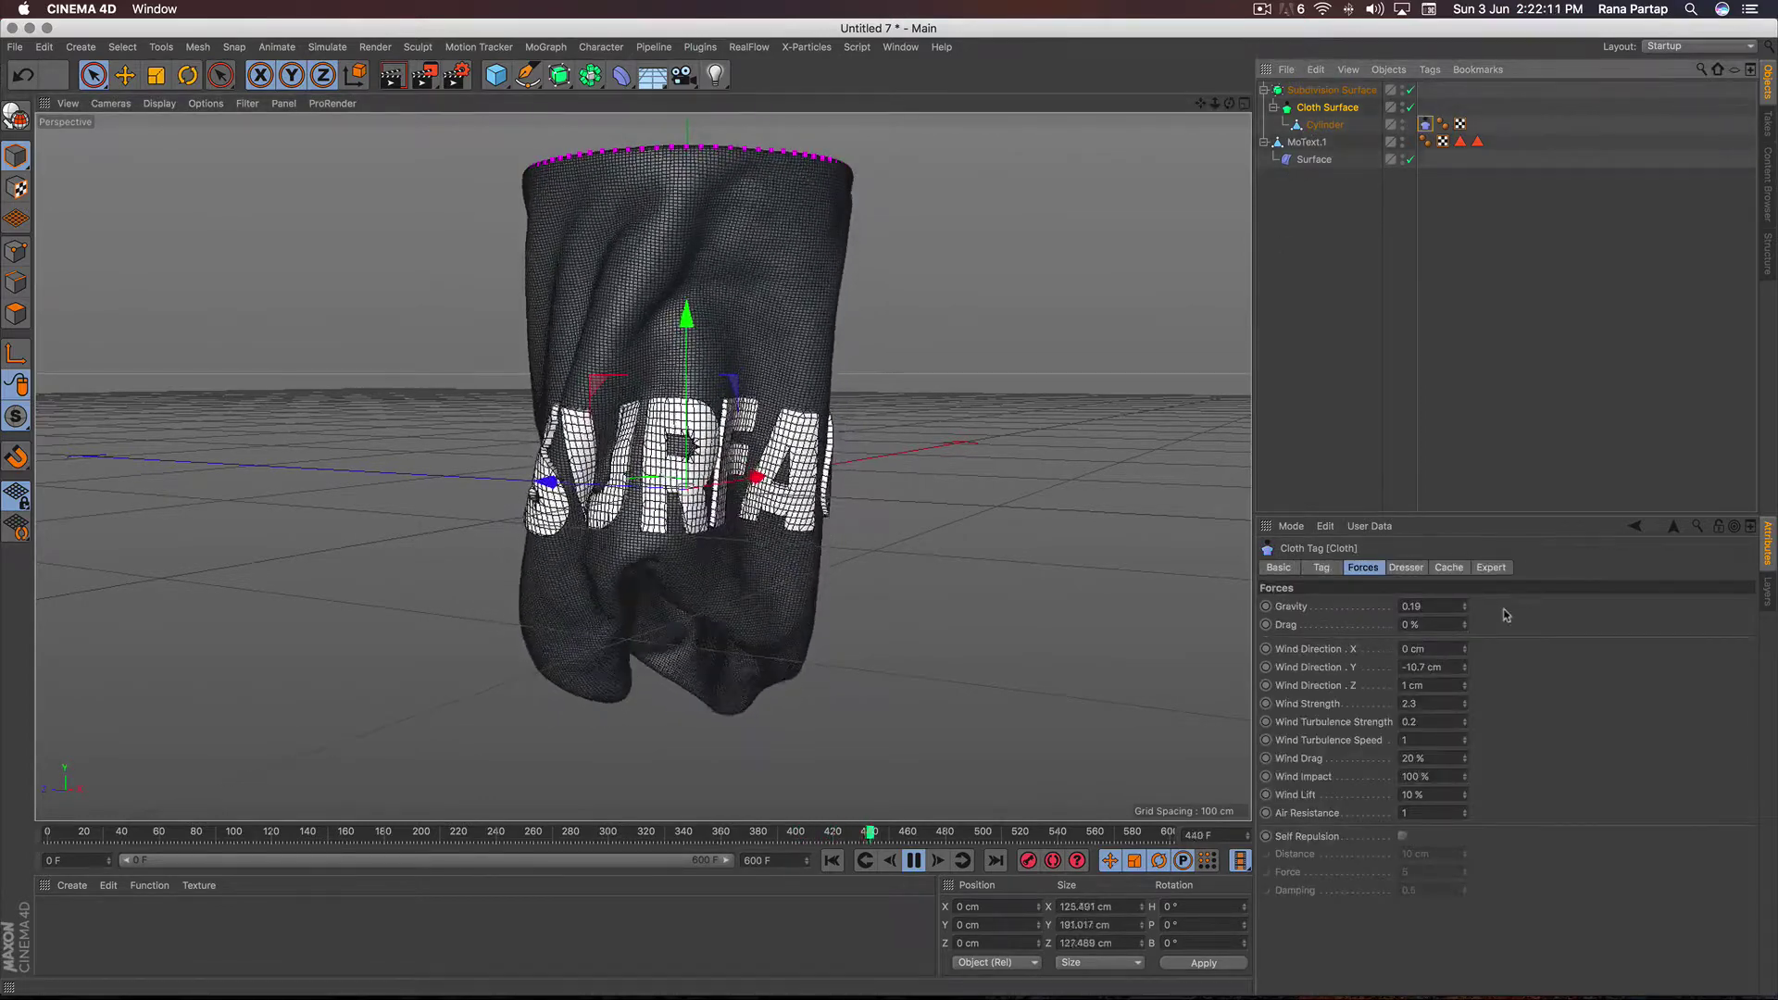
drag(1471, 668, 1471, 641)
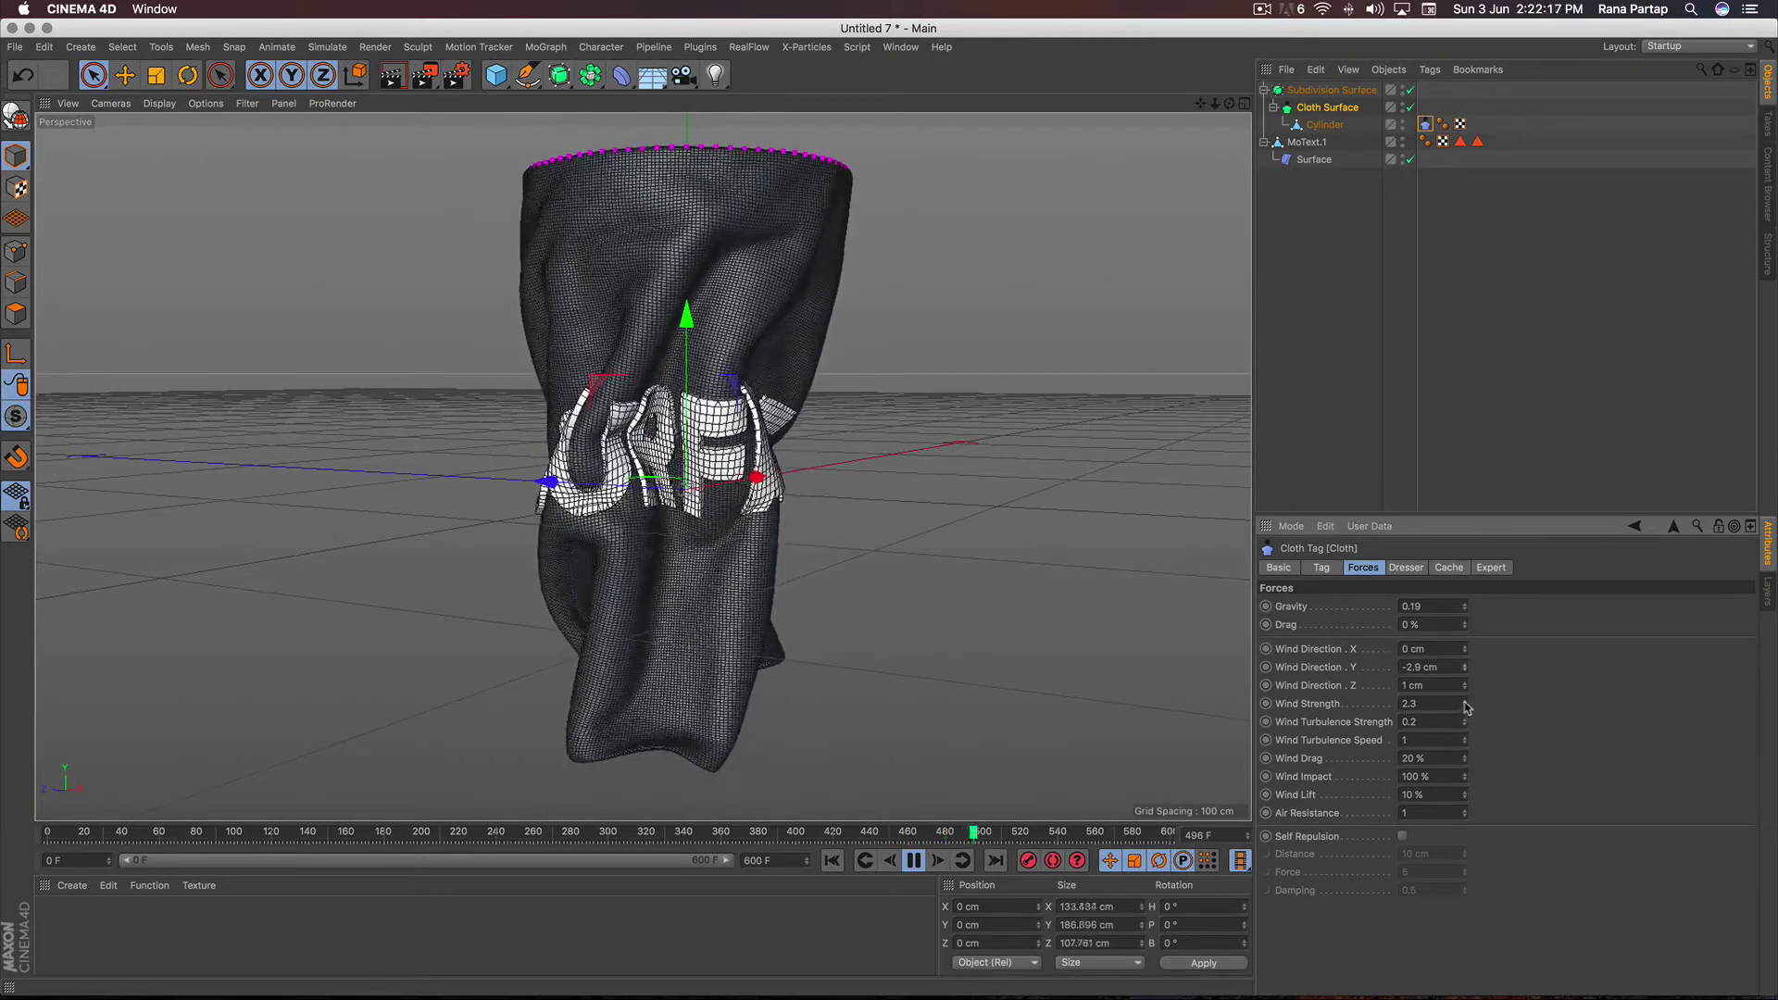
drag(1467, 708, 1476, 674)
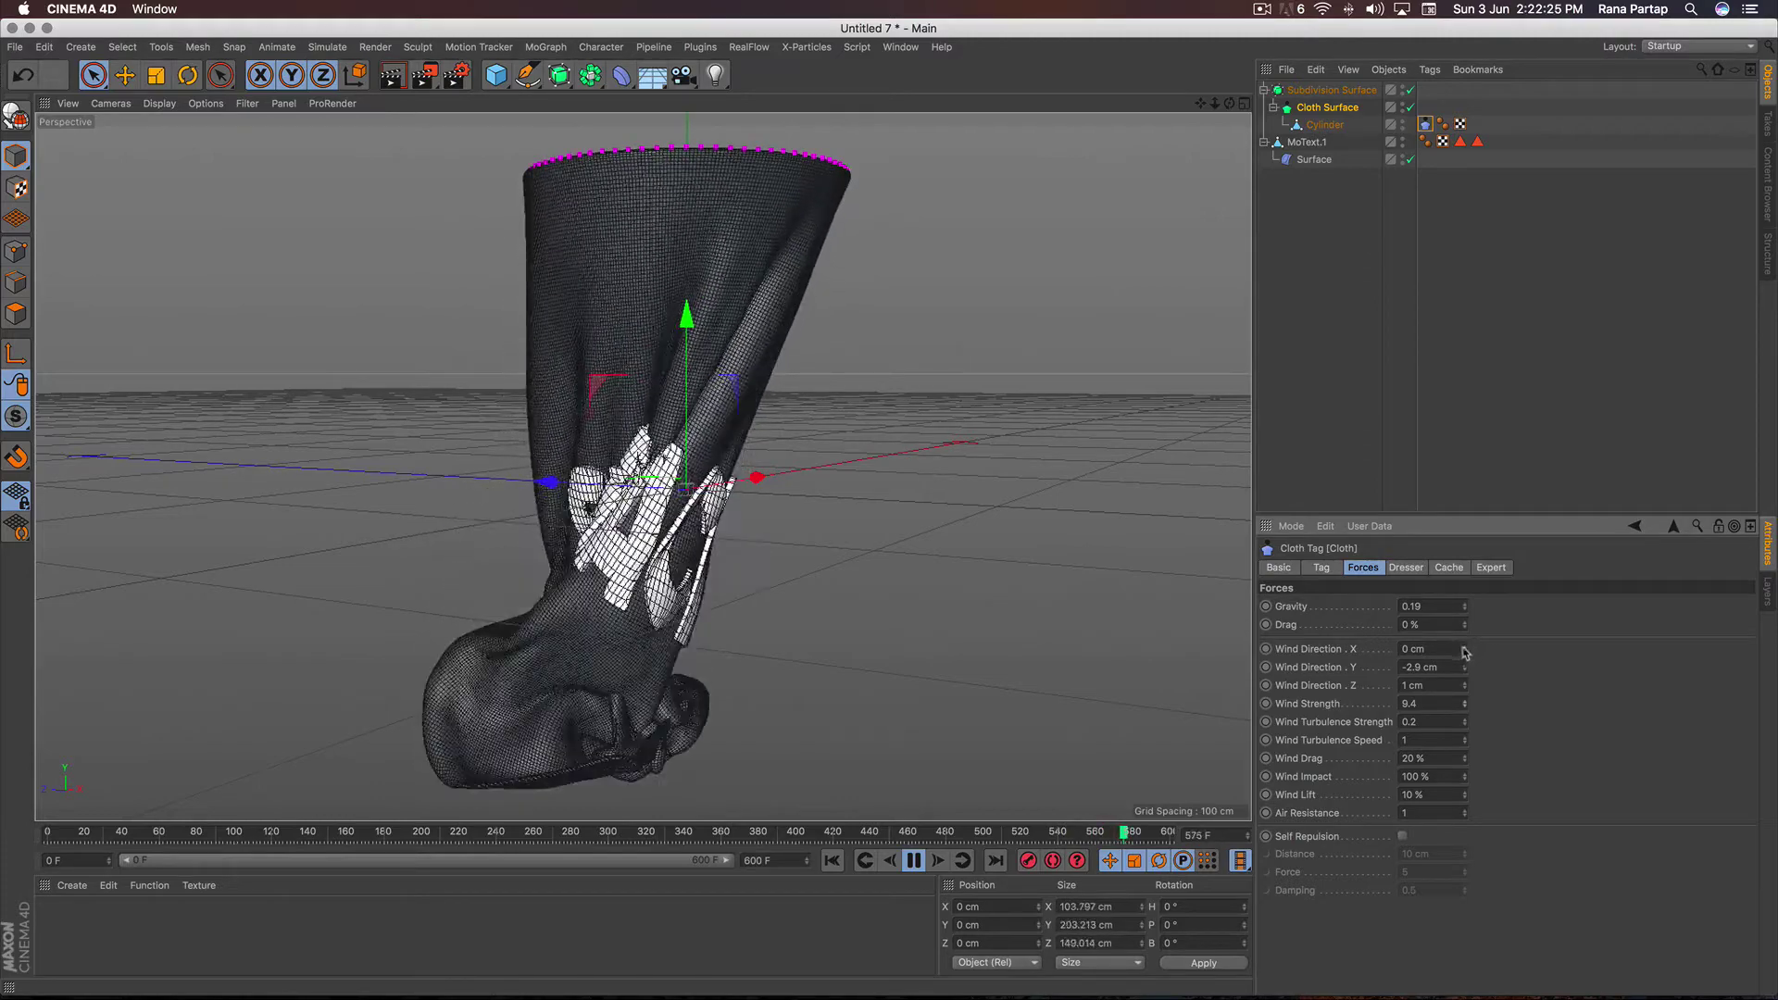
click(1465, 707)
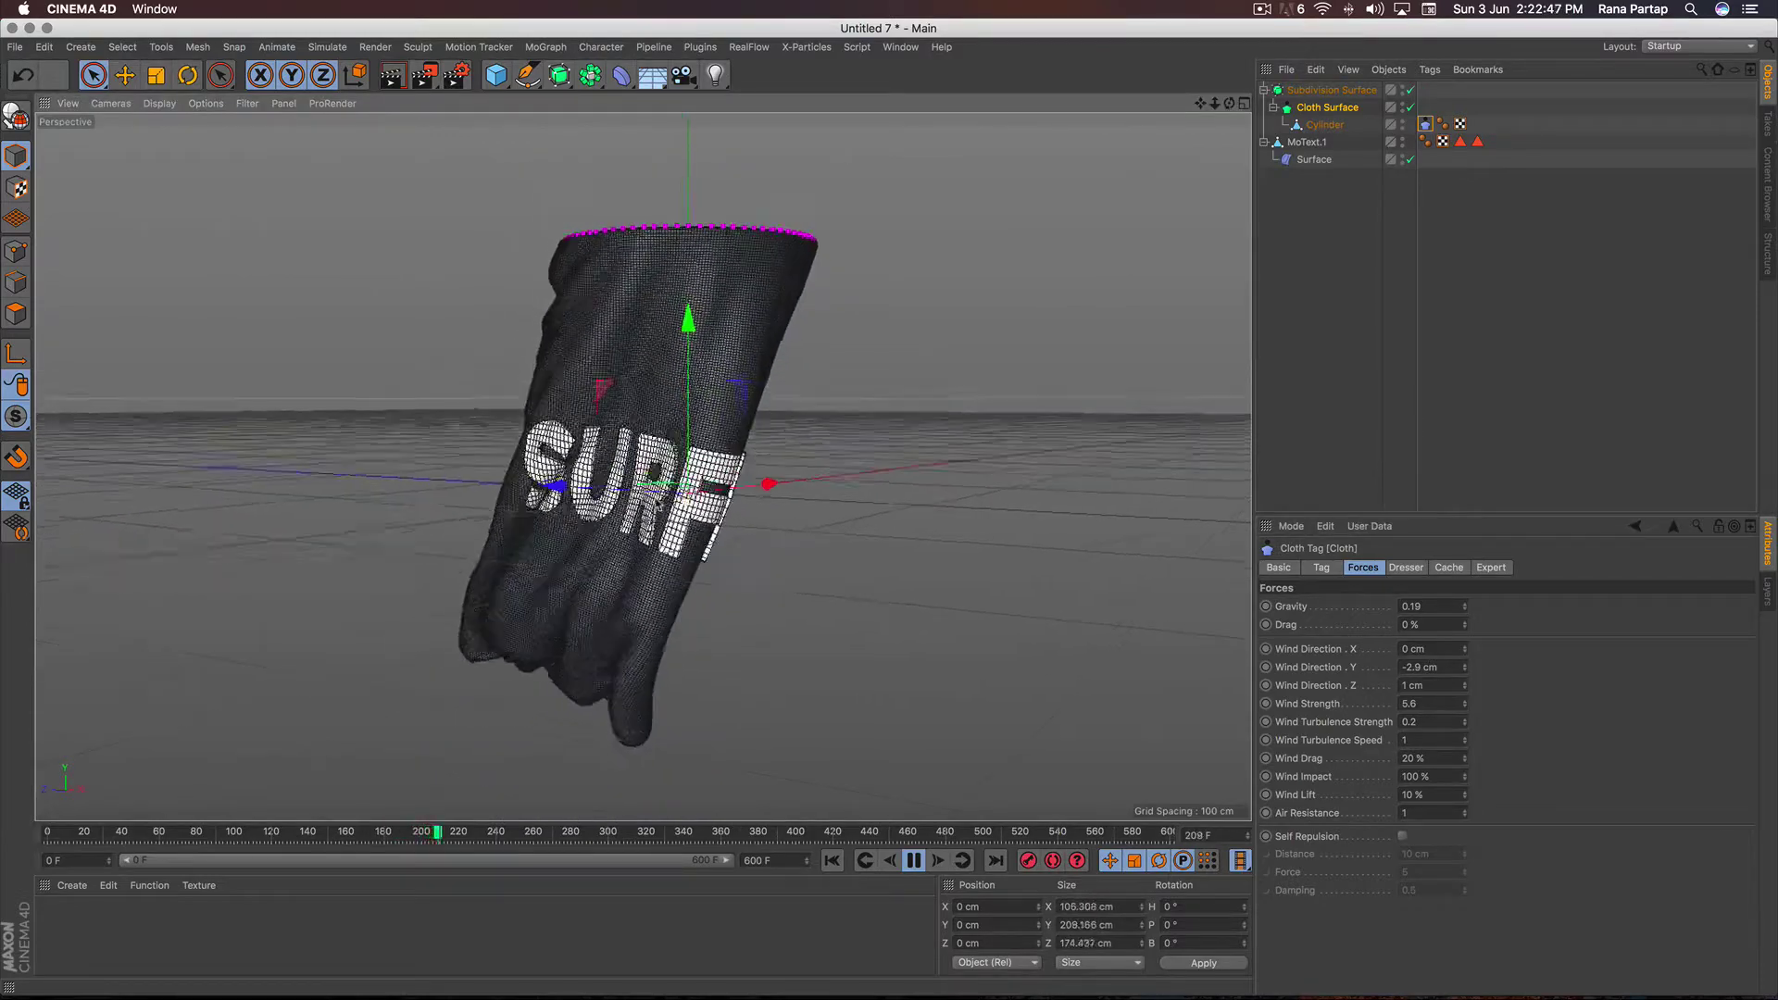
mouse_move(657, 505)
alt+mouse_down()
mouse_move(398, 492)
mouse_move(544, 481)
mouse_move(636, 562)
mouse_move(732, 556)
mouse_move(778, 593)
mouse_move(736, 616)
mouse_move(722, 676)
alt+mouse_up()
Step: Keyframe the Surface deformer's U at 0% on frame 0 and -136% on frame 478, then scrub to check
click(830, 858)
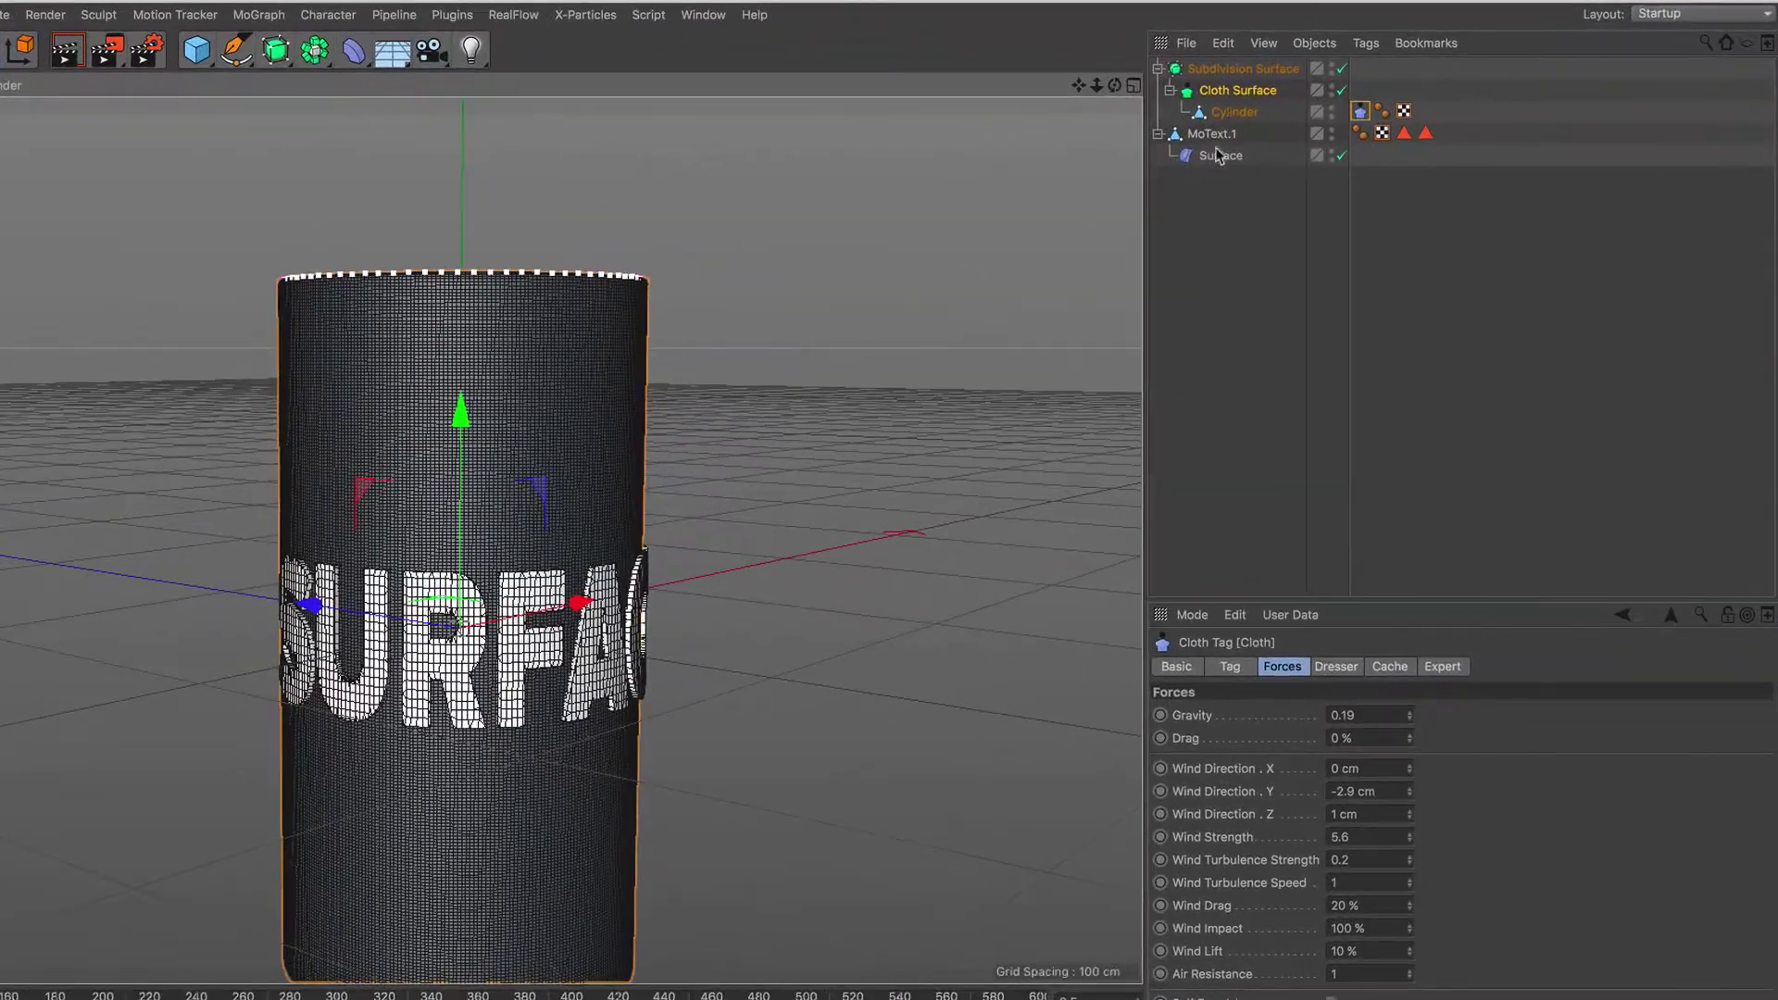
click(1314, 159)
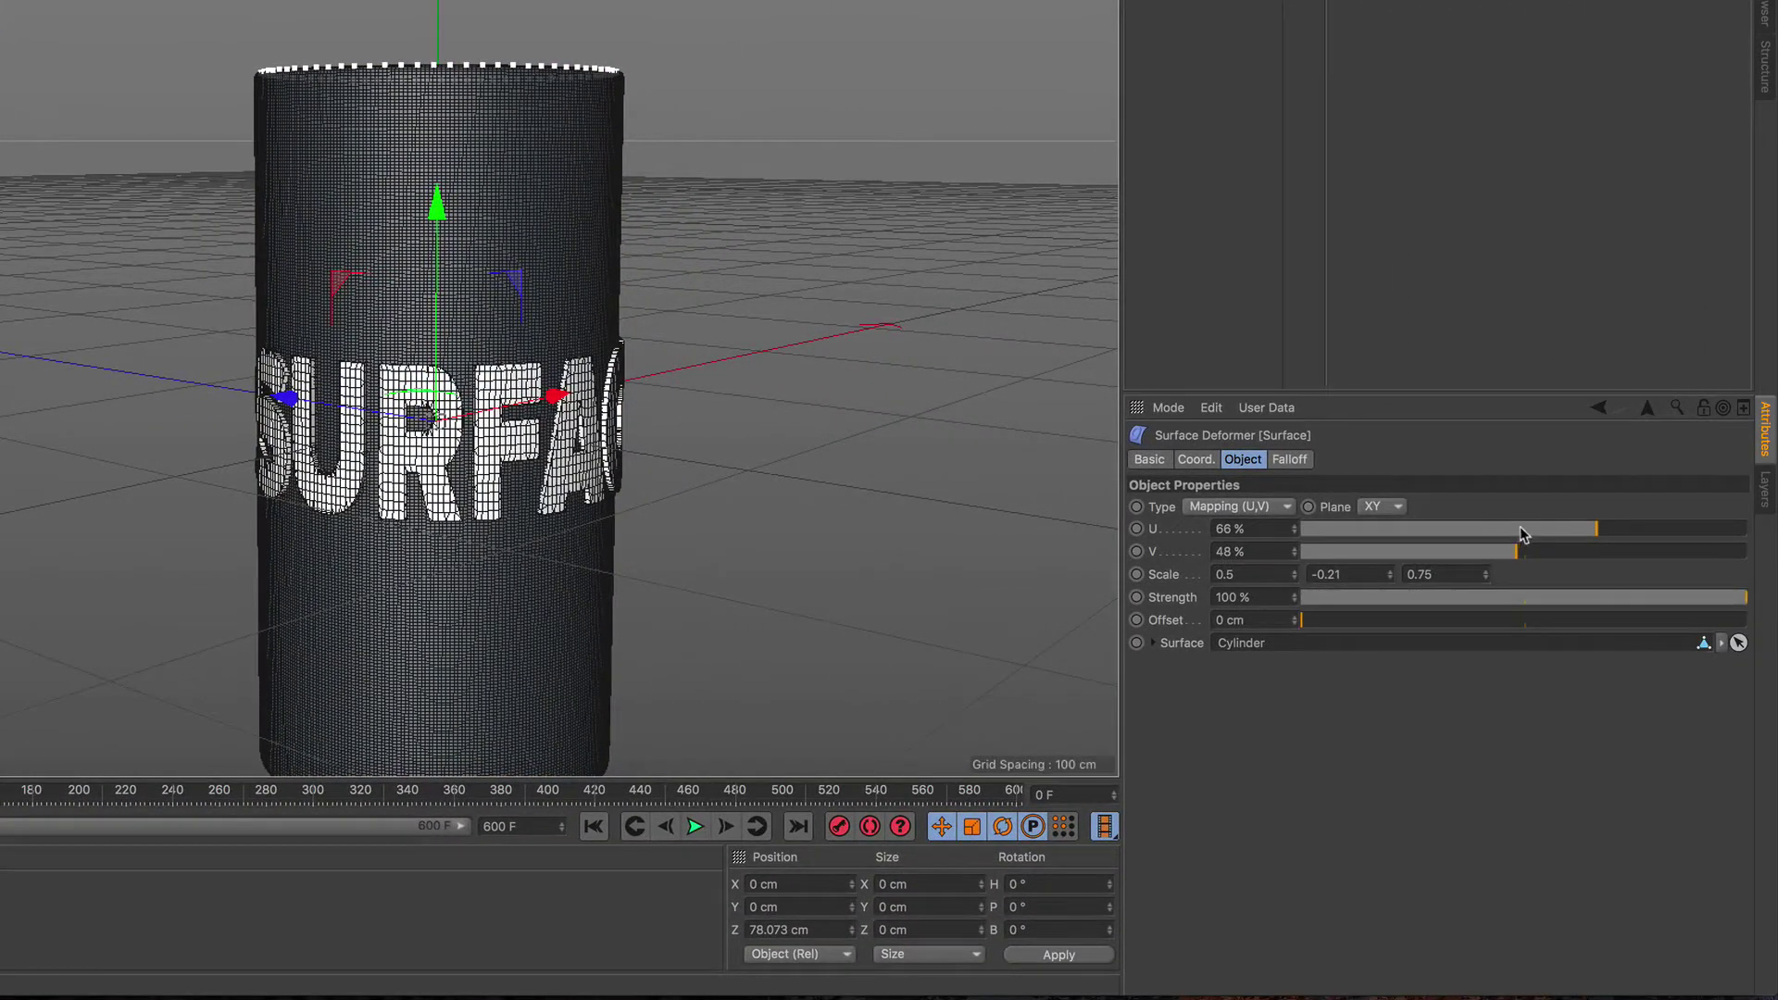
mouse_move(1523, 534)
mouse_down()
mouse_move(1488, 528)
mouse_move(1540, 530)
mouse_move(1294, 553)
mouse_up()
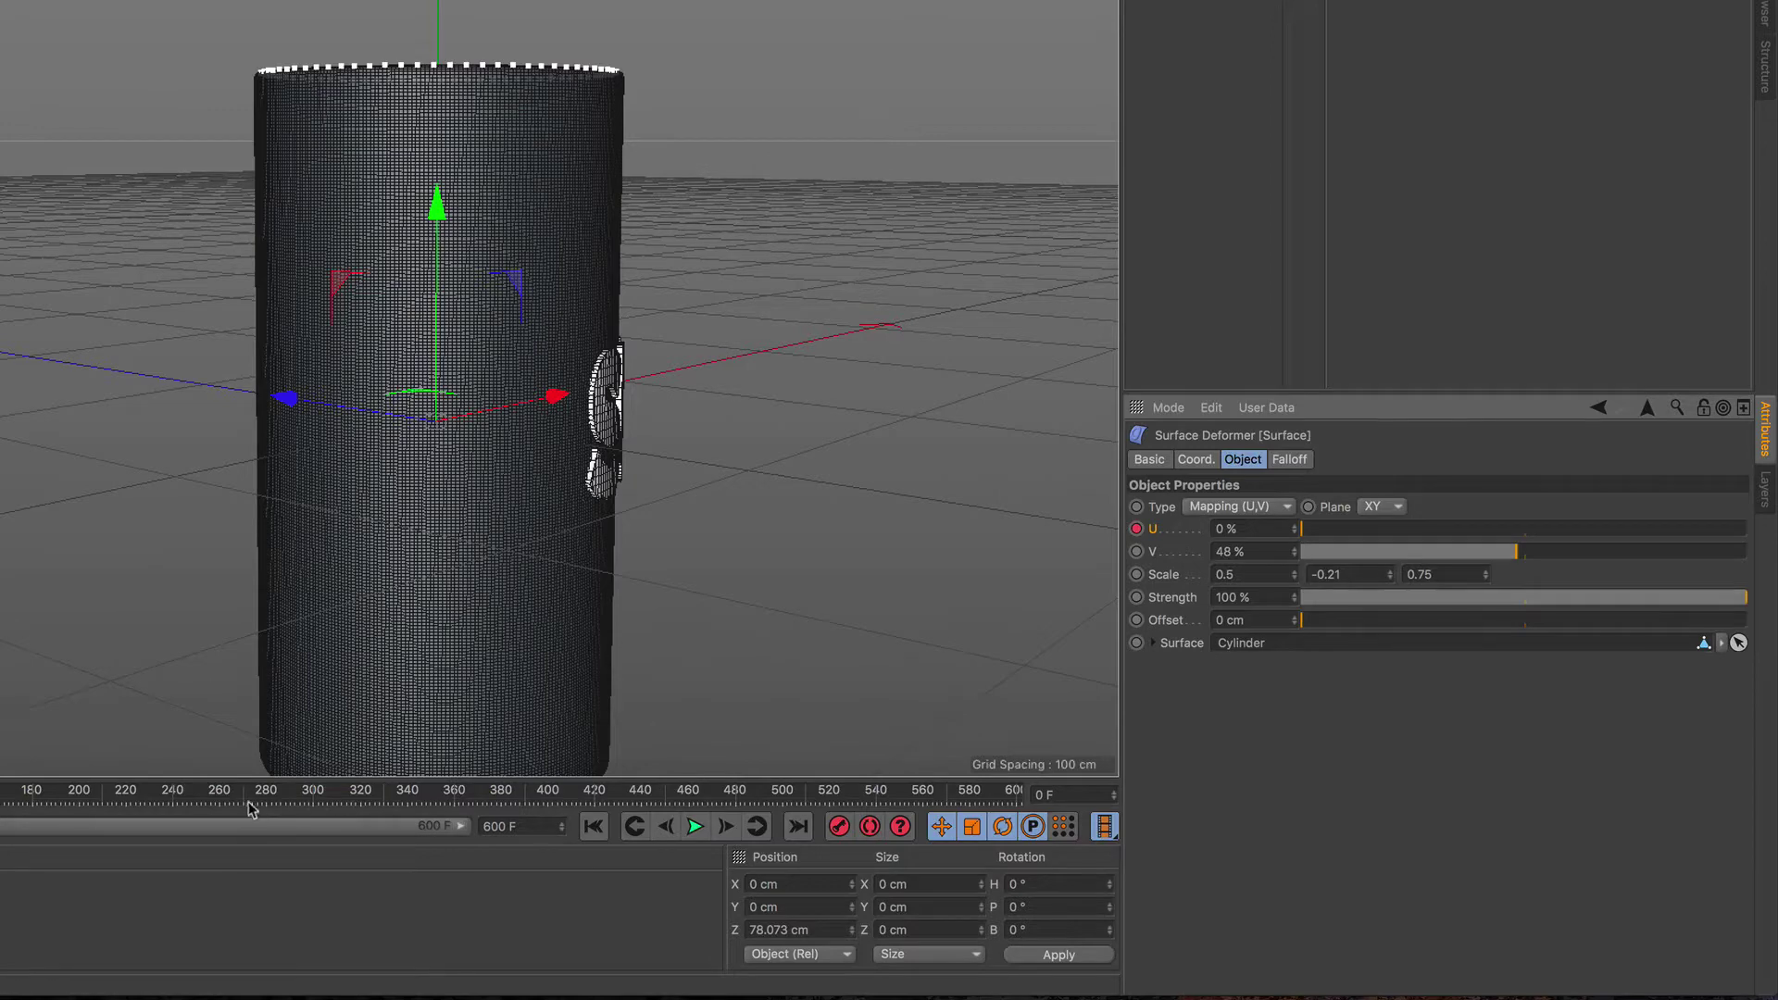
drag(213, 795, 856, 796)
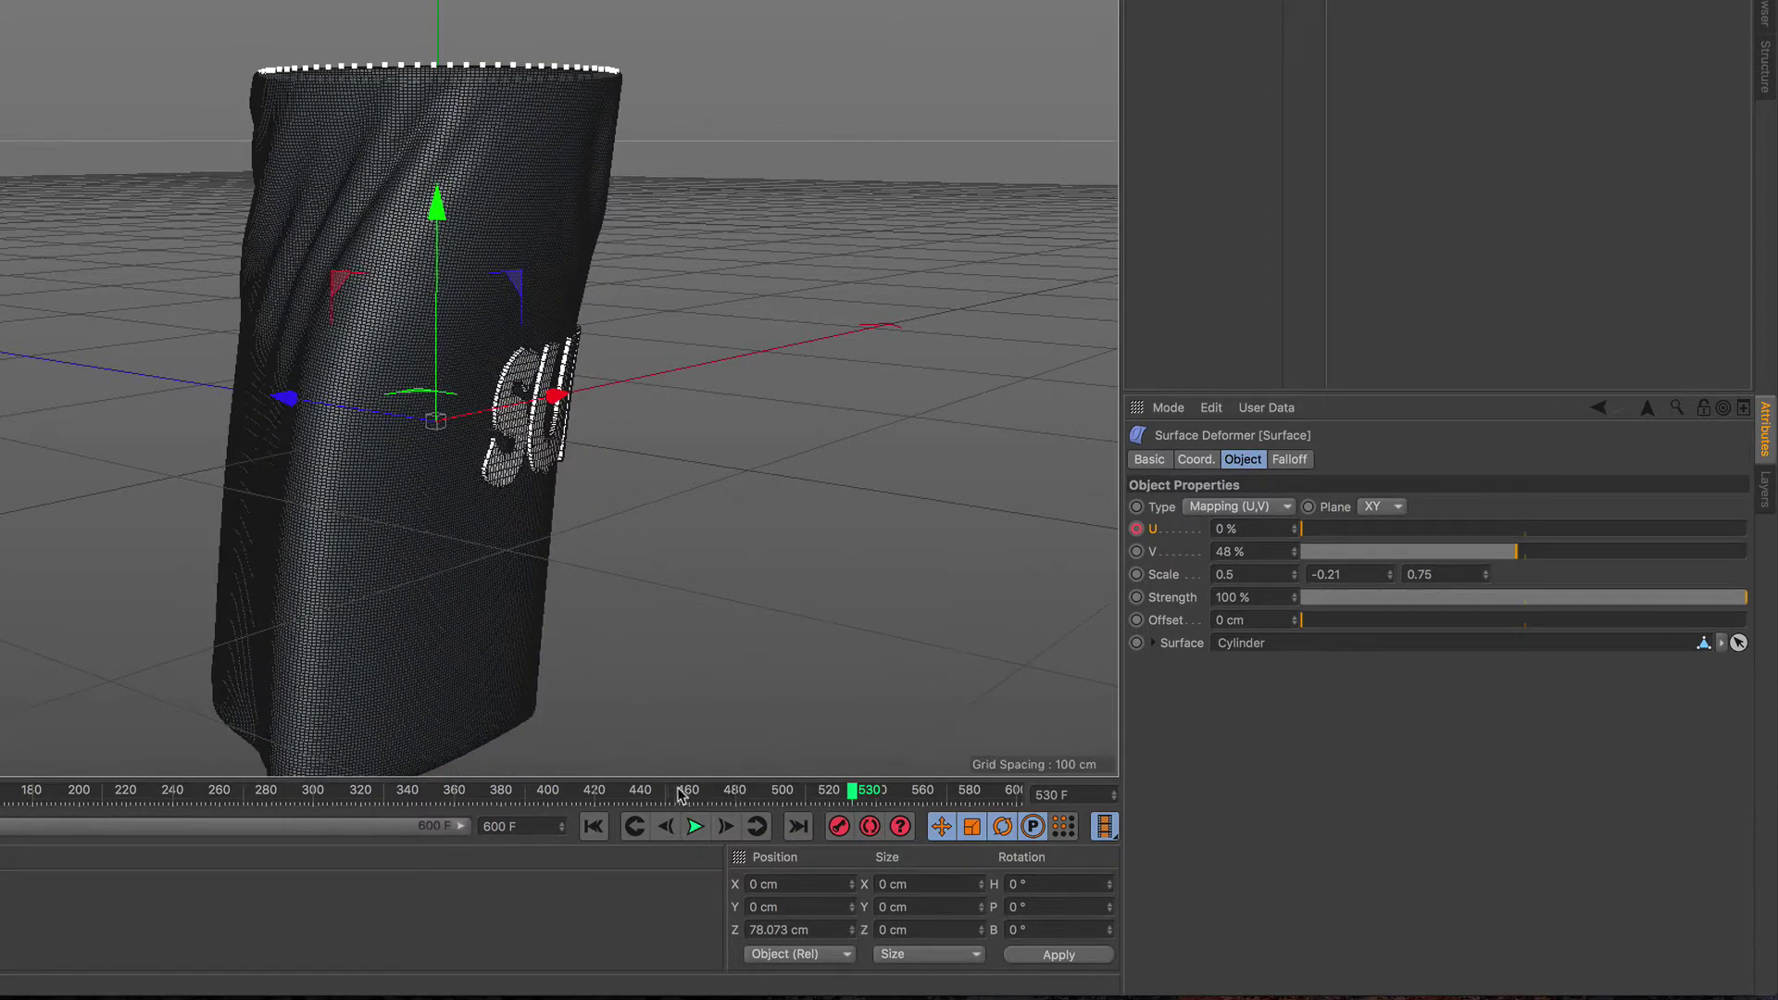
drag(681, 792, 730, 792)
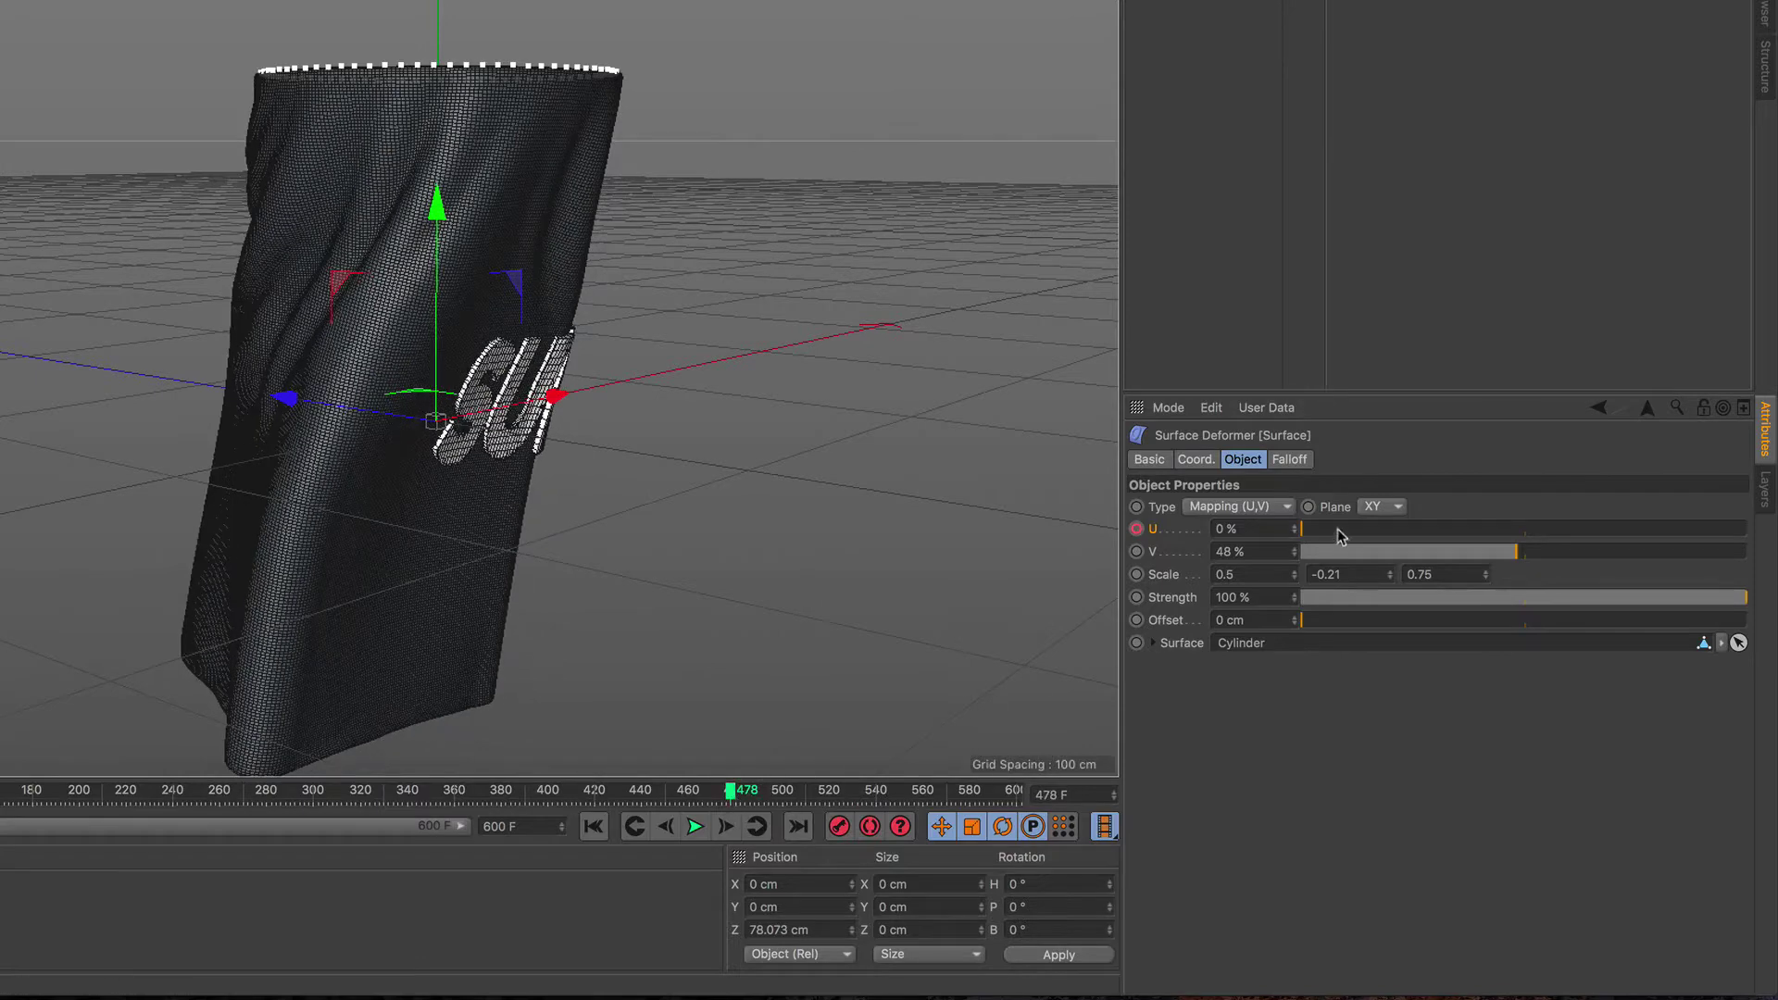
mouse_move(1337, 529)
mouse_down()
mouse_move(1302, 529)
mouse_move(1288, 691)
mouse_up()
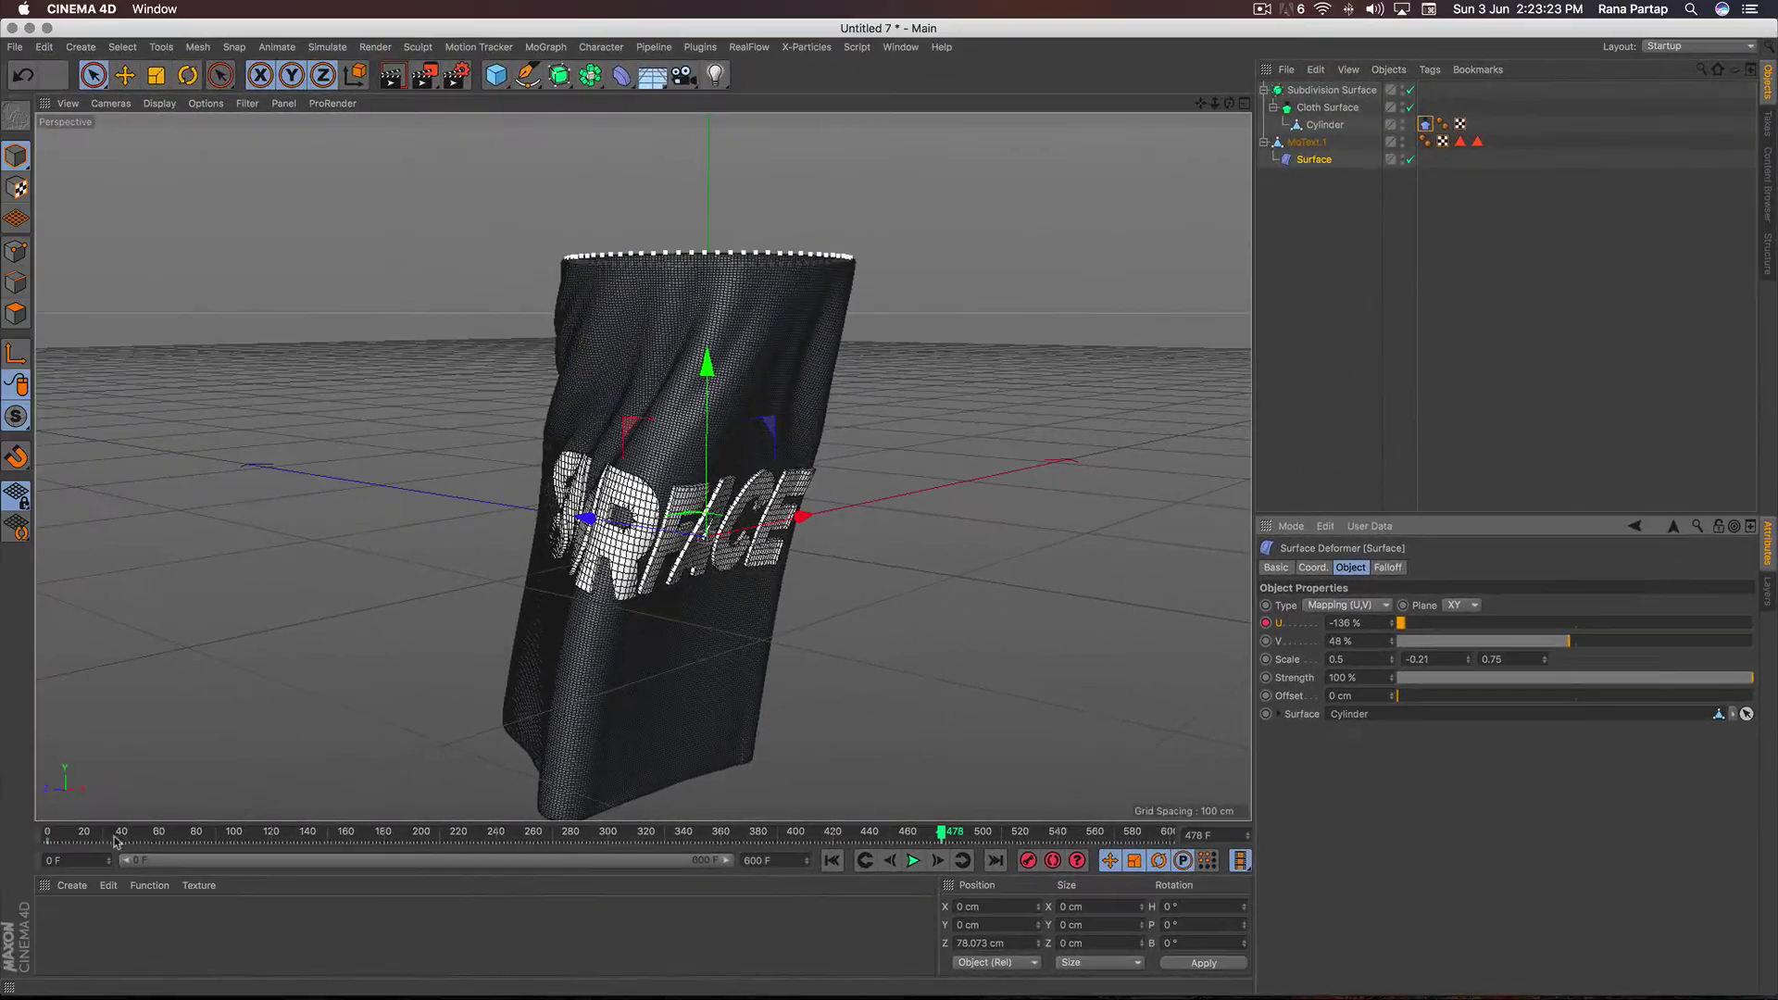
key(shift+f)
drag(111, 843, 943, 841)
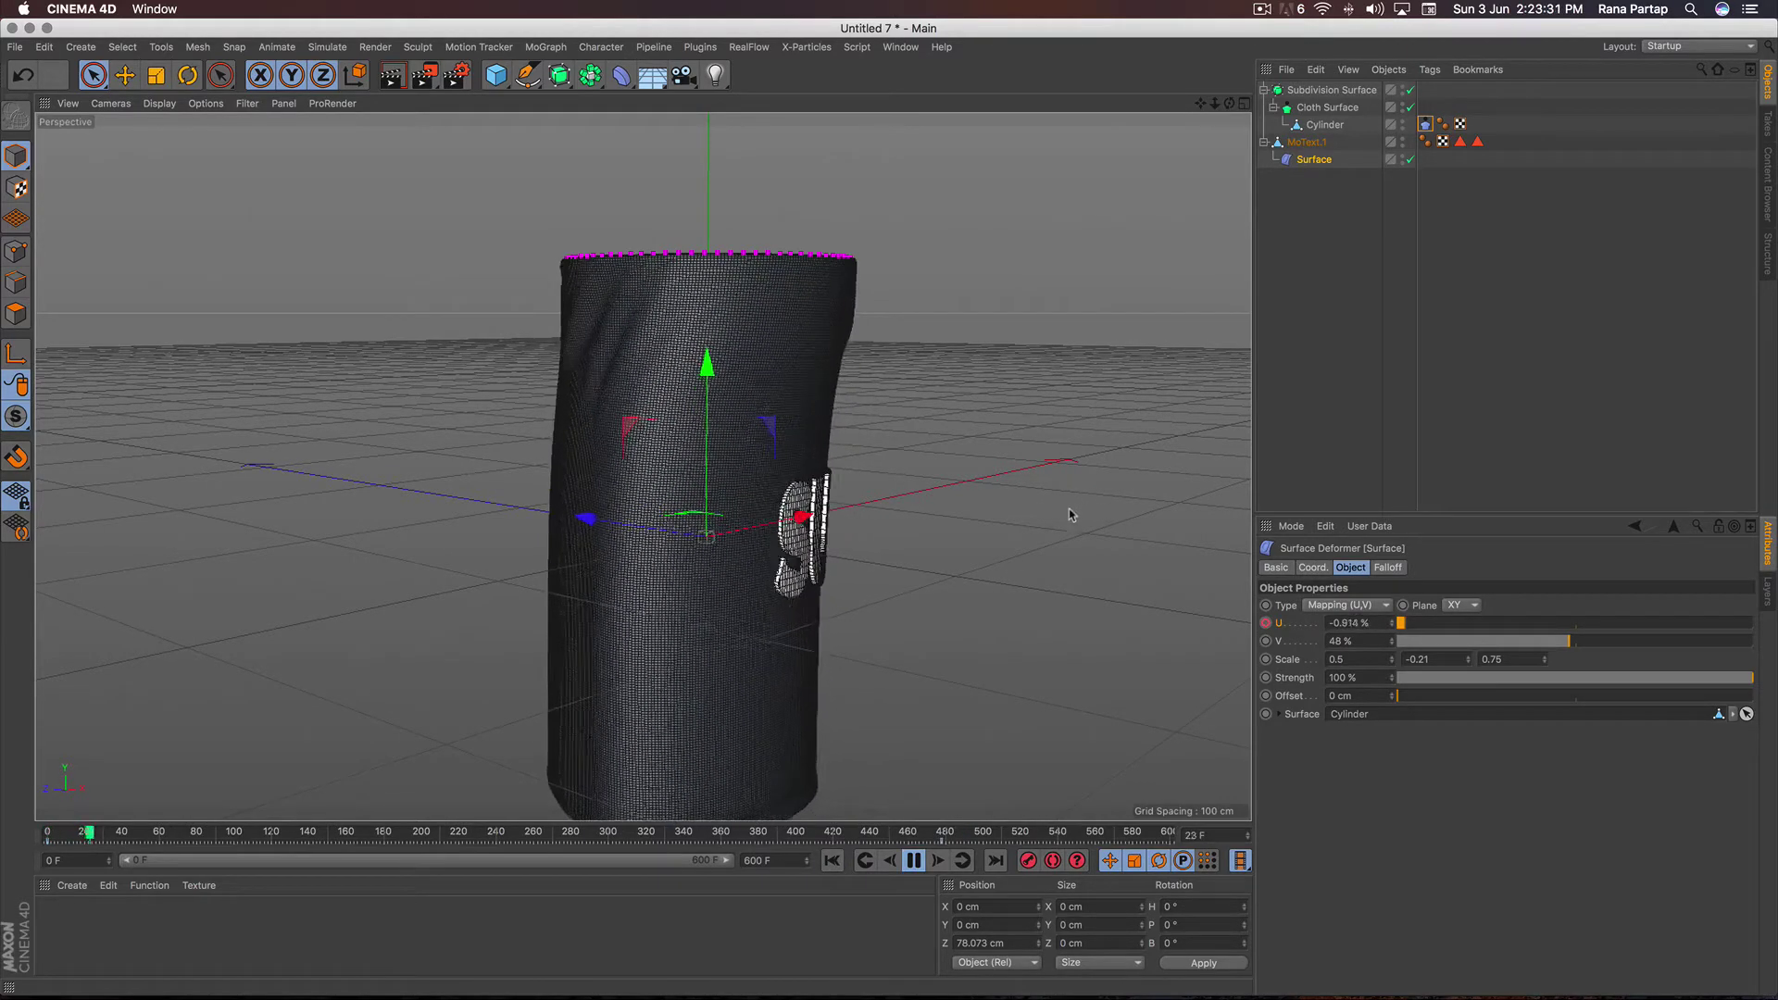
Step: Set the Cylinder cloth's Drag to 1% in its Forces settings during playback
click(1326, 448)
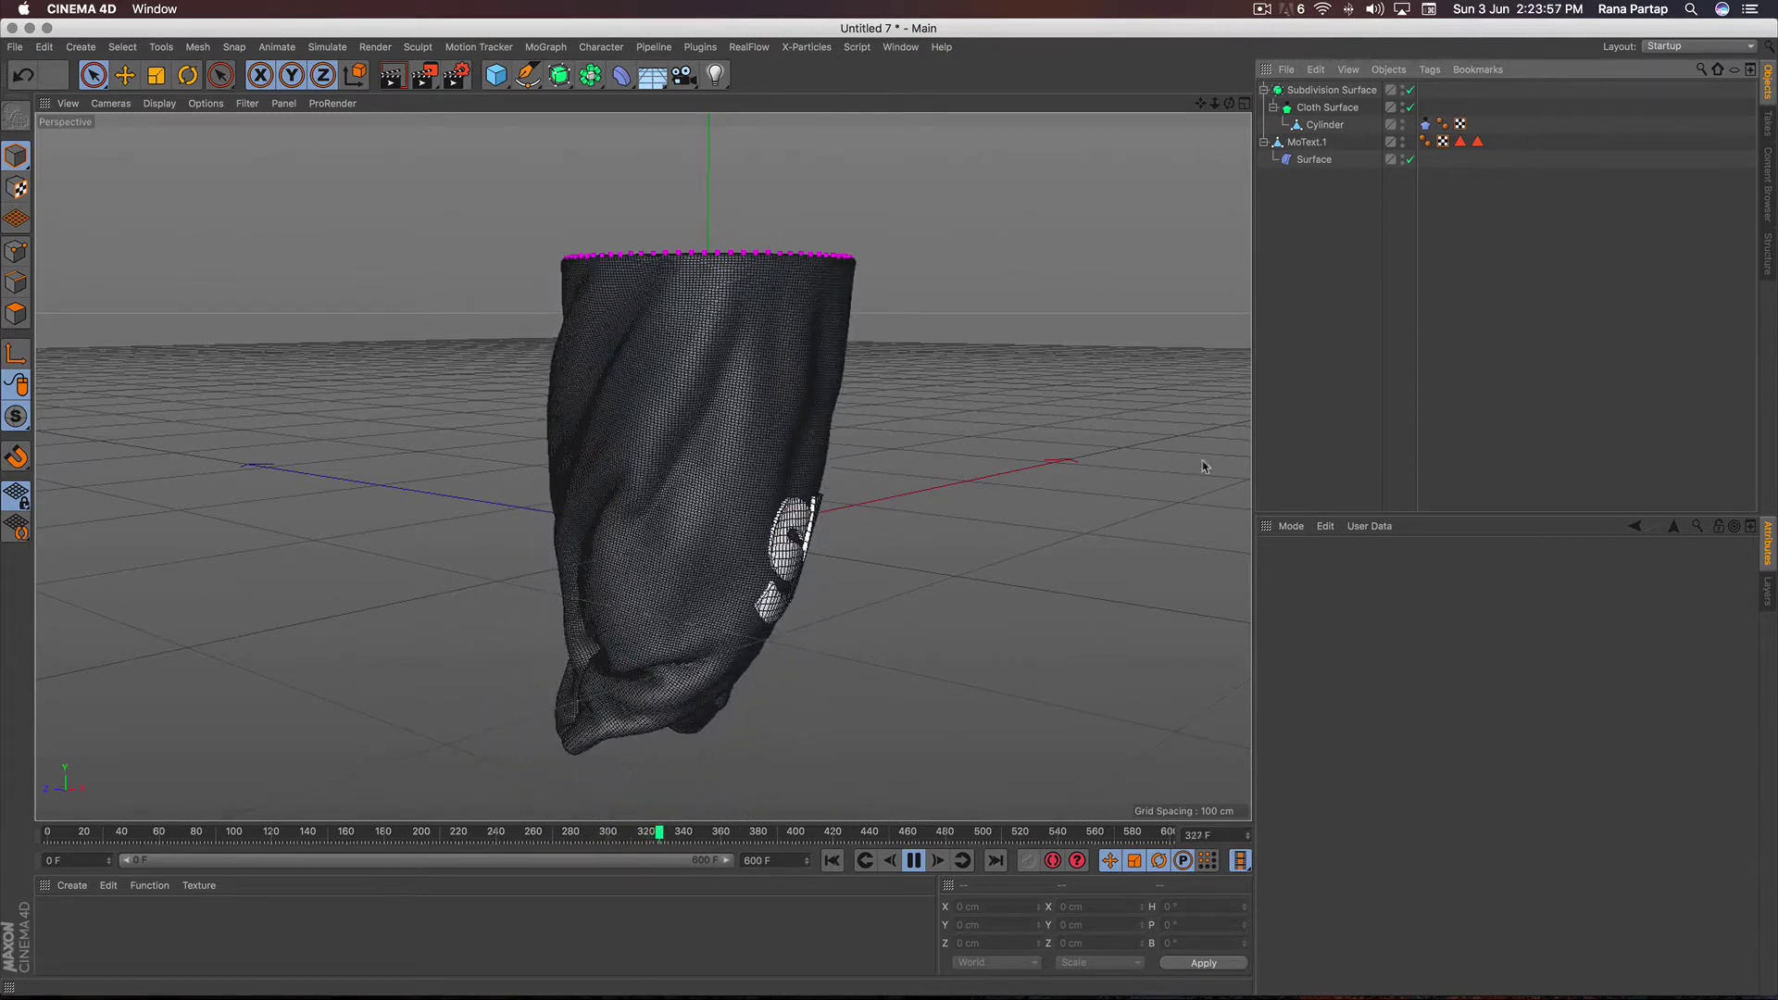
click(1317, 161)
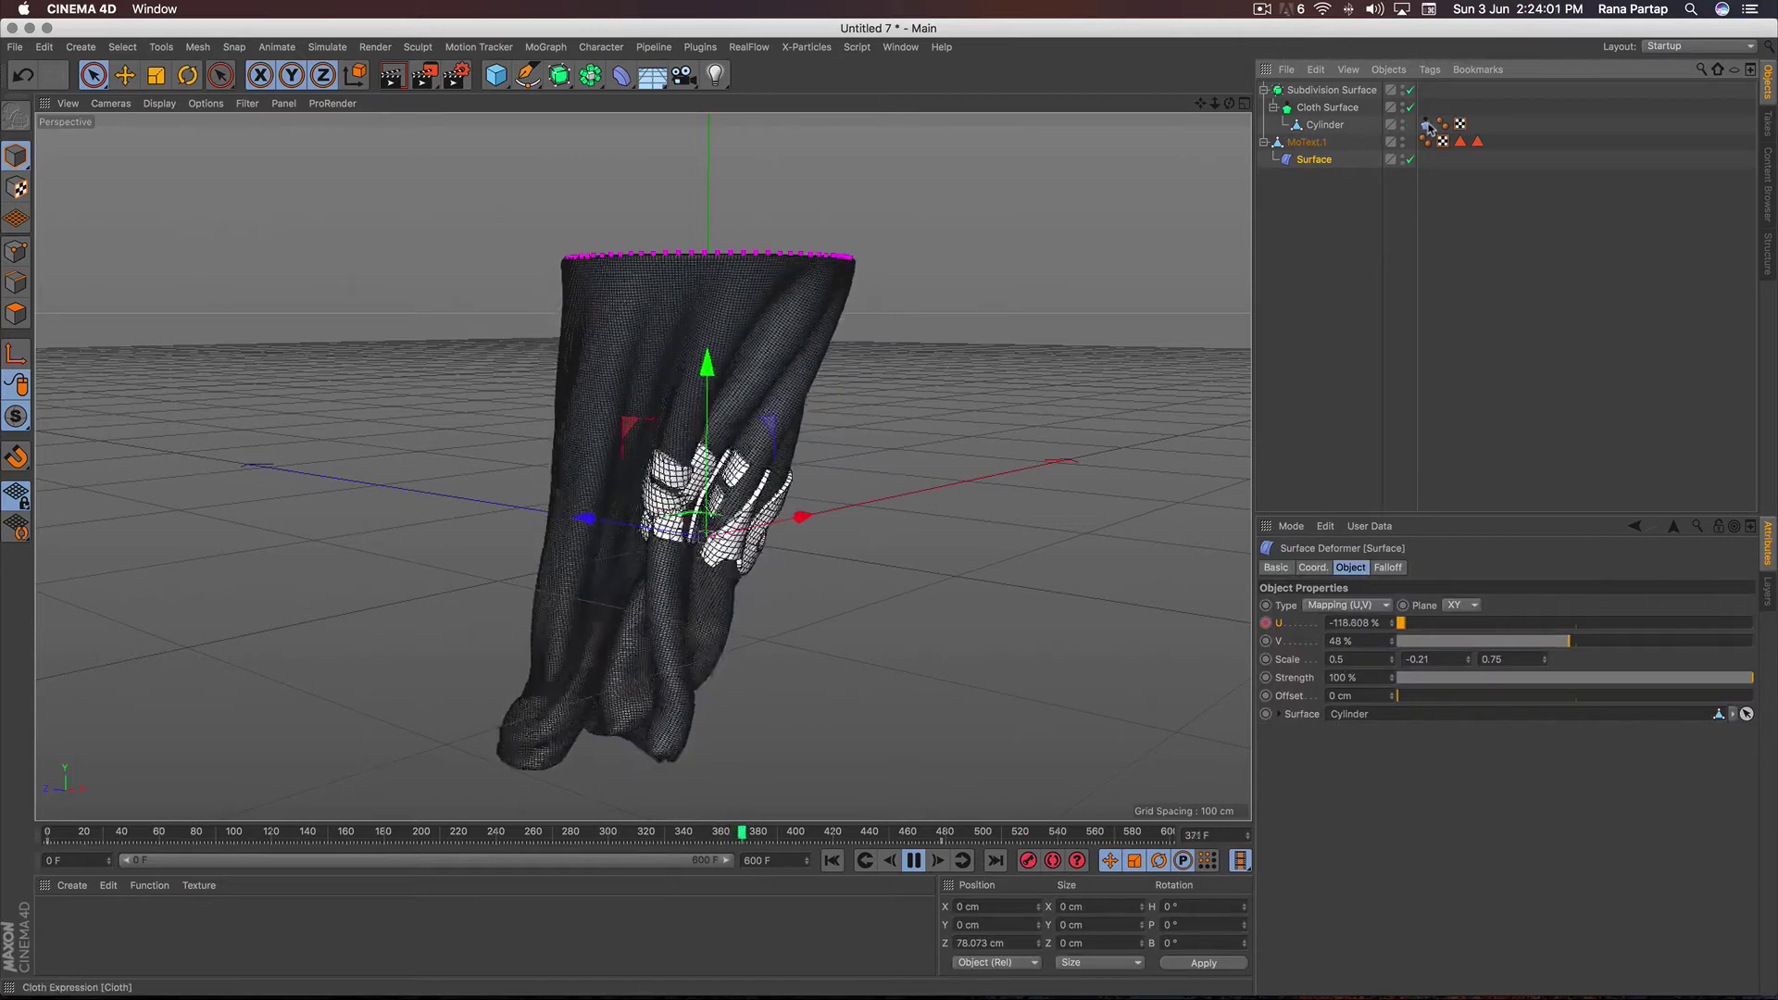
click(1426, 126)
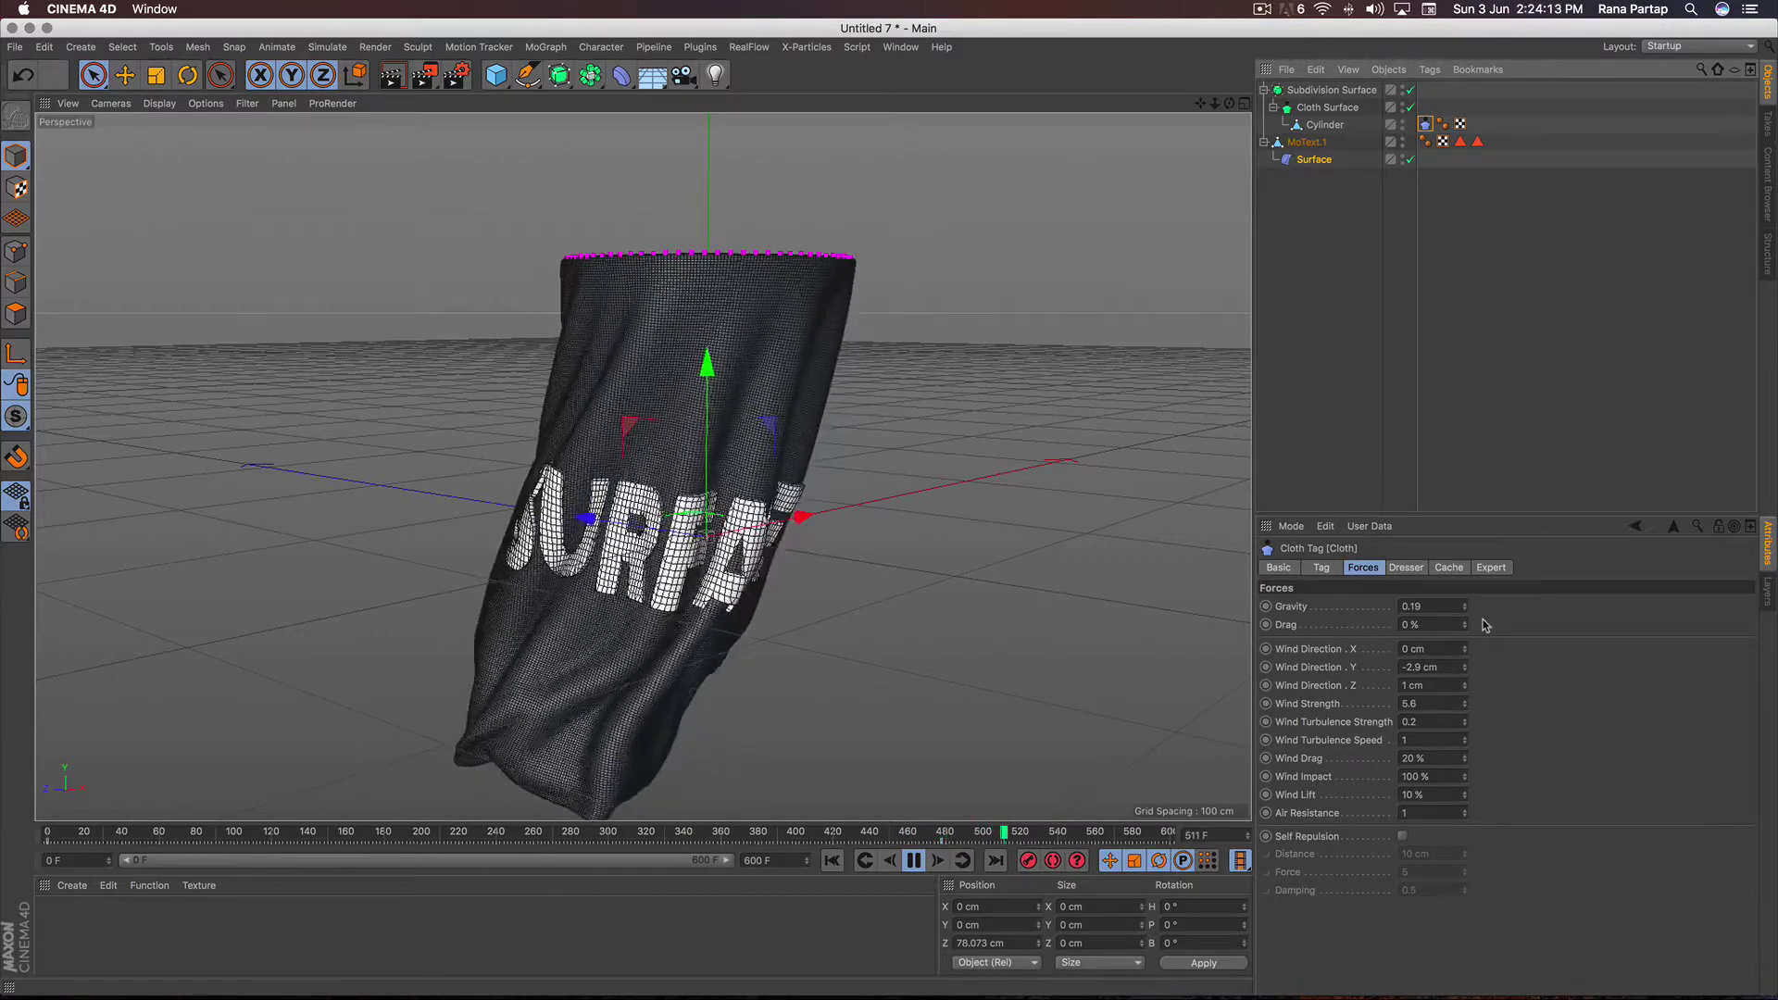
drag(1473, 629, 1480, 629)
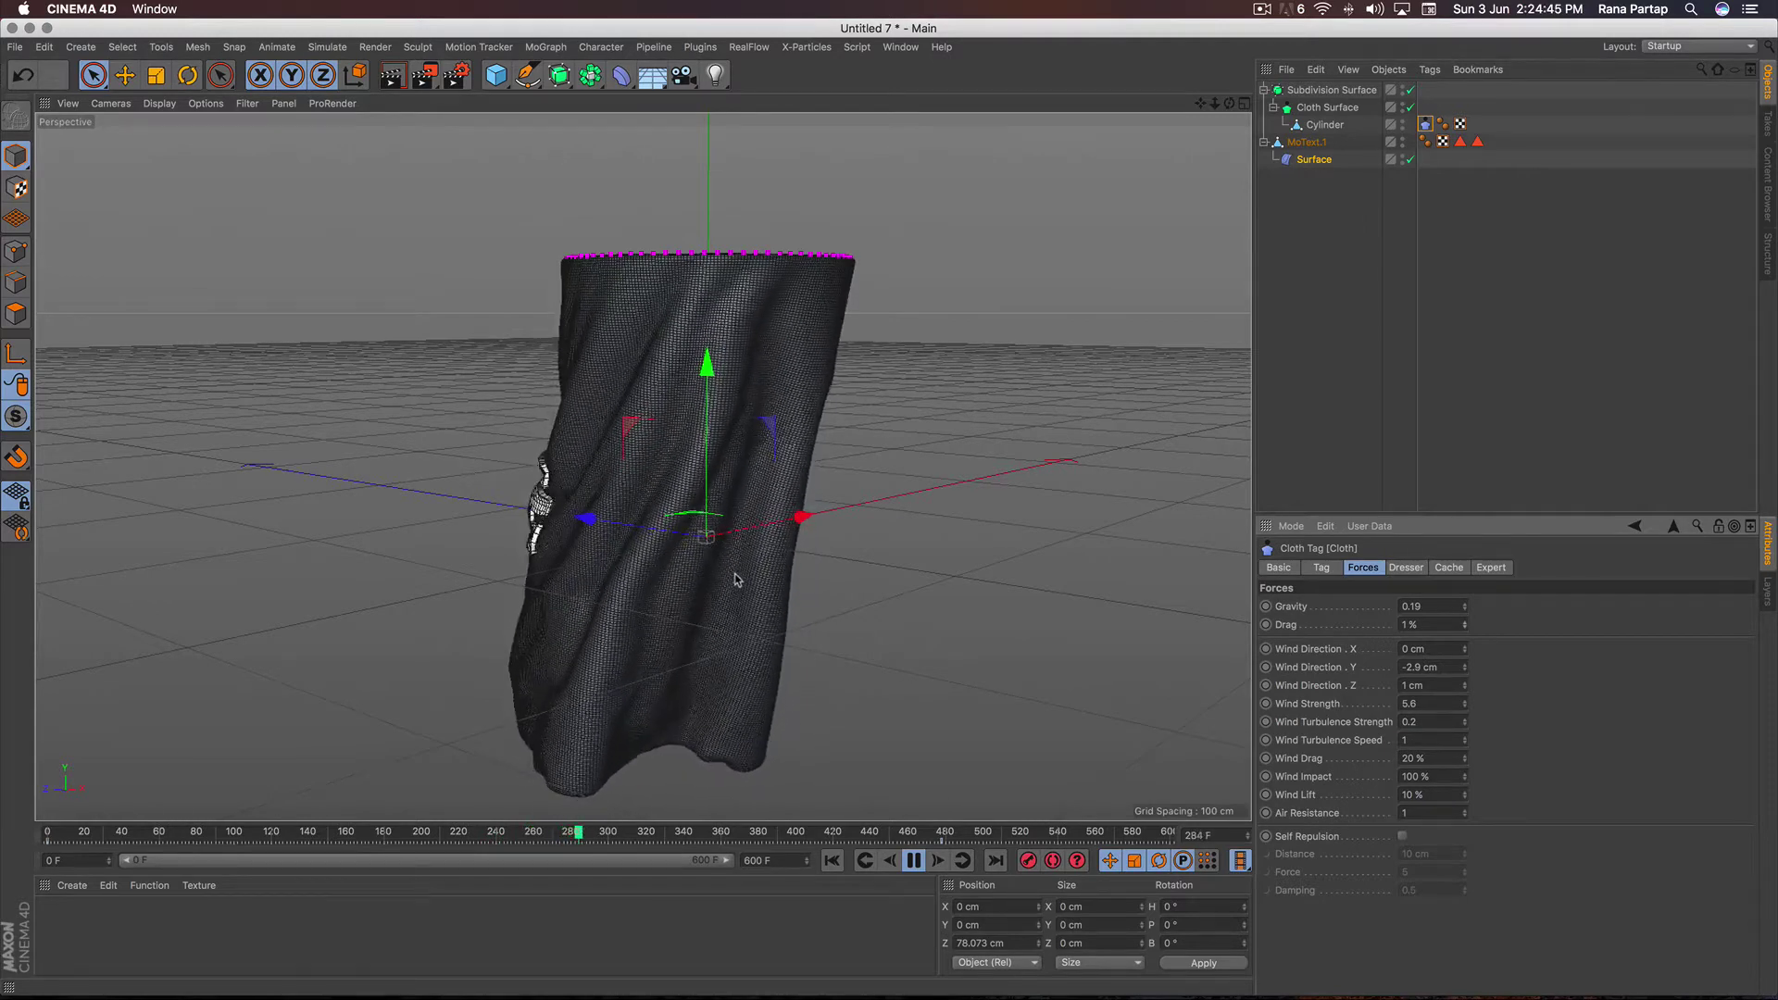
scroll(738, 547, up, 2)
scroll(741, 537, up, 2)
scroll(741, 536, up, 1)
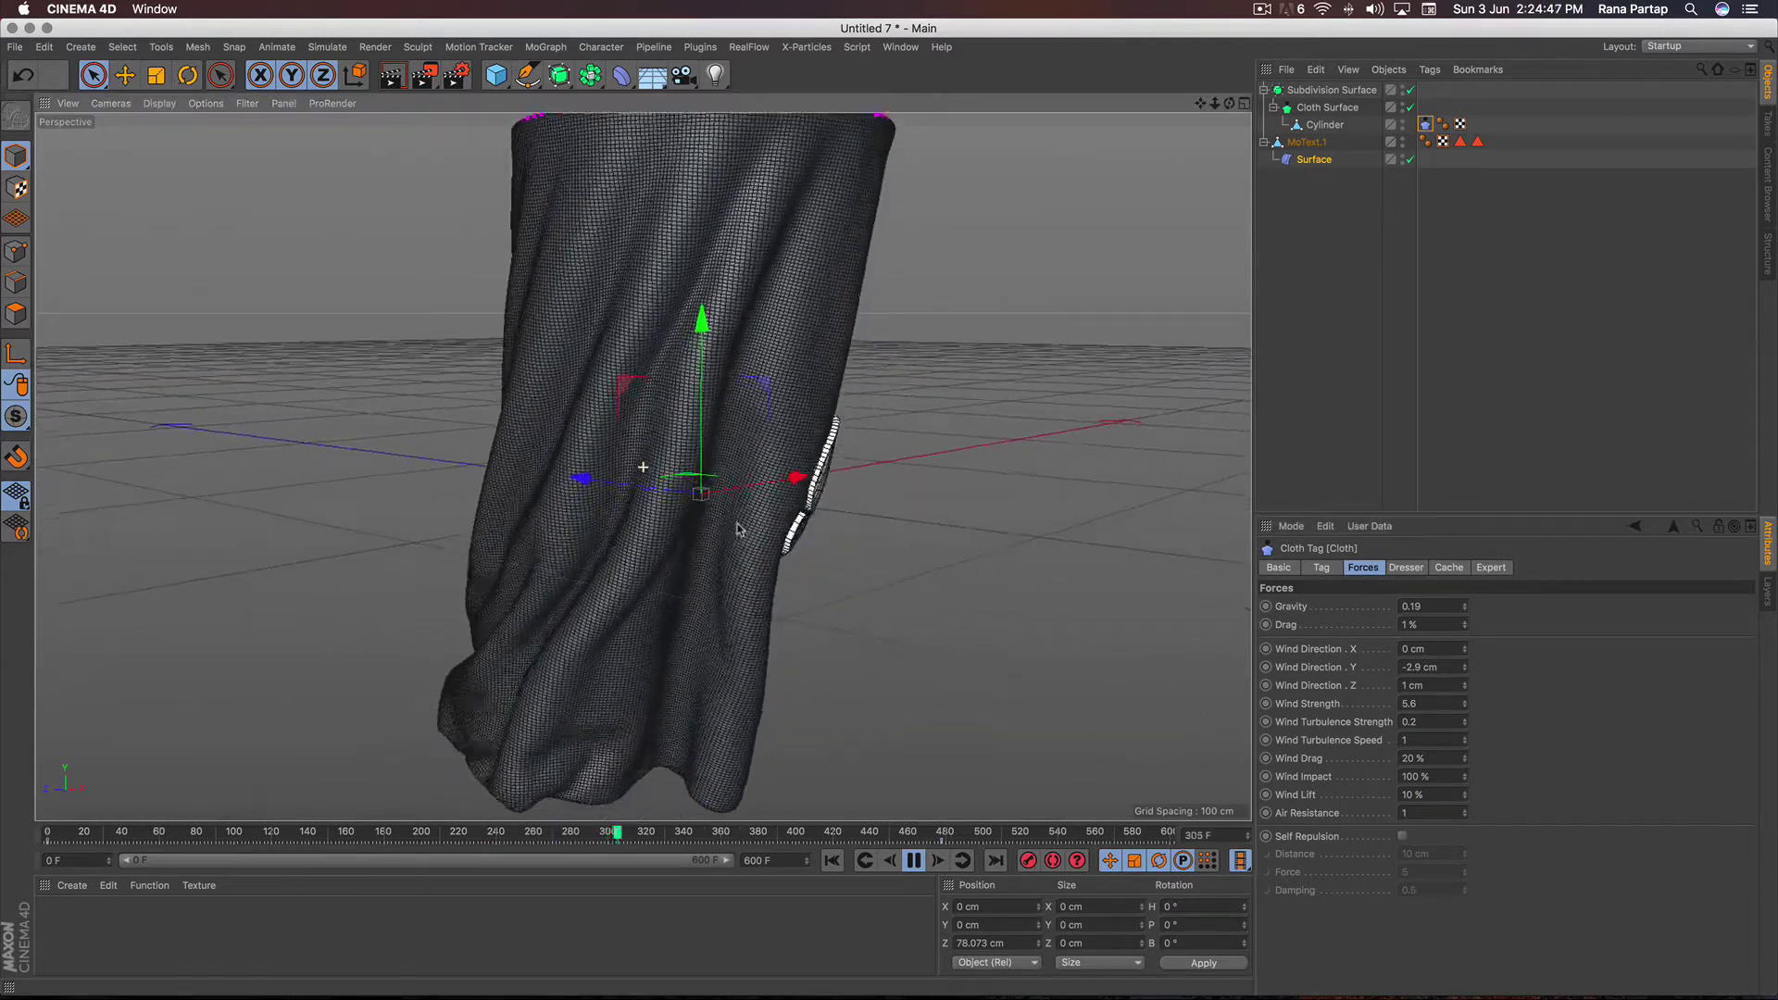
scroll(741, 535, up, 1)
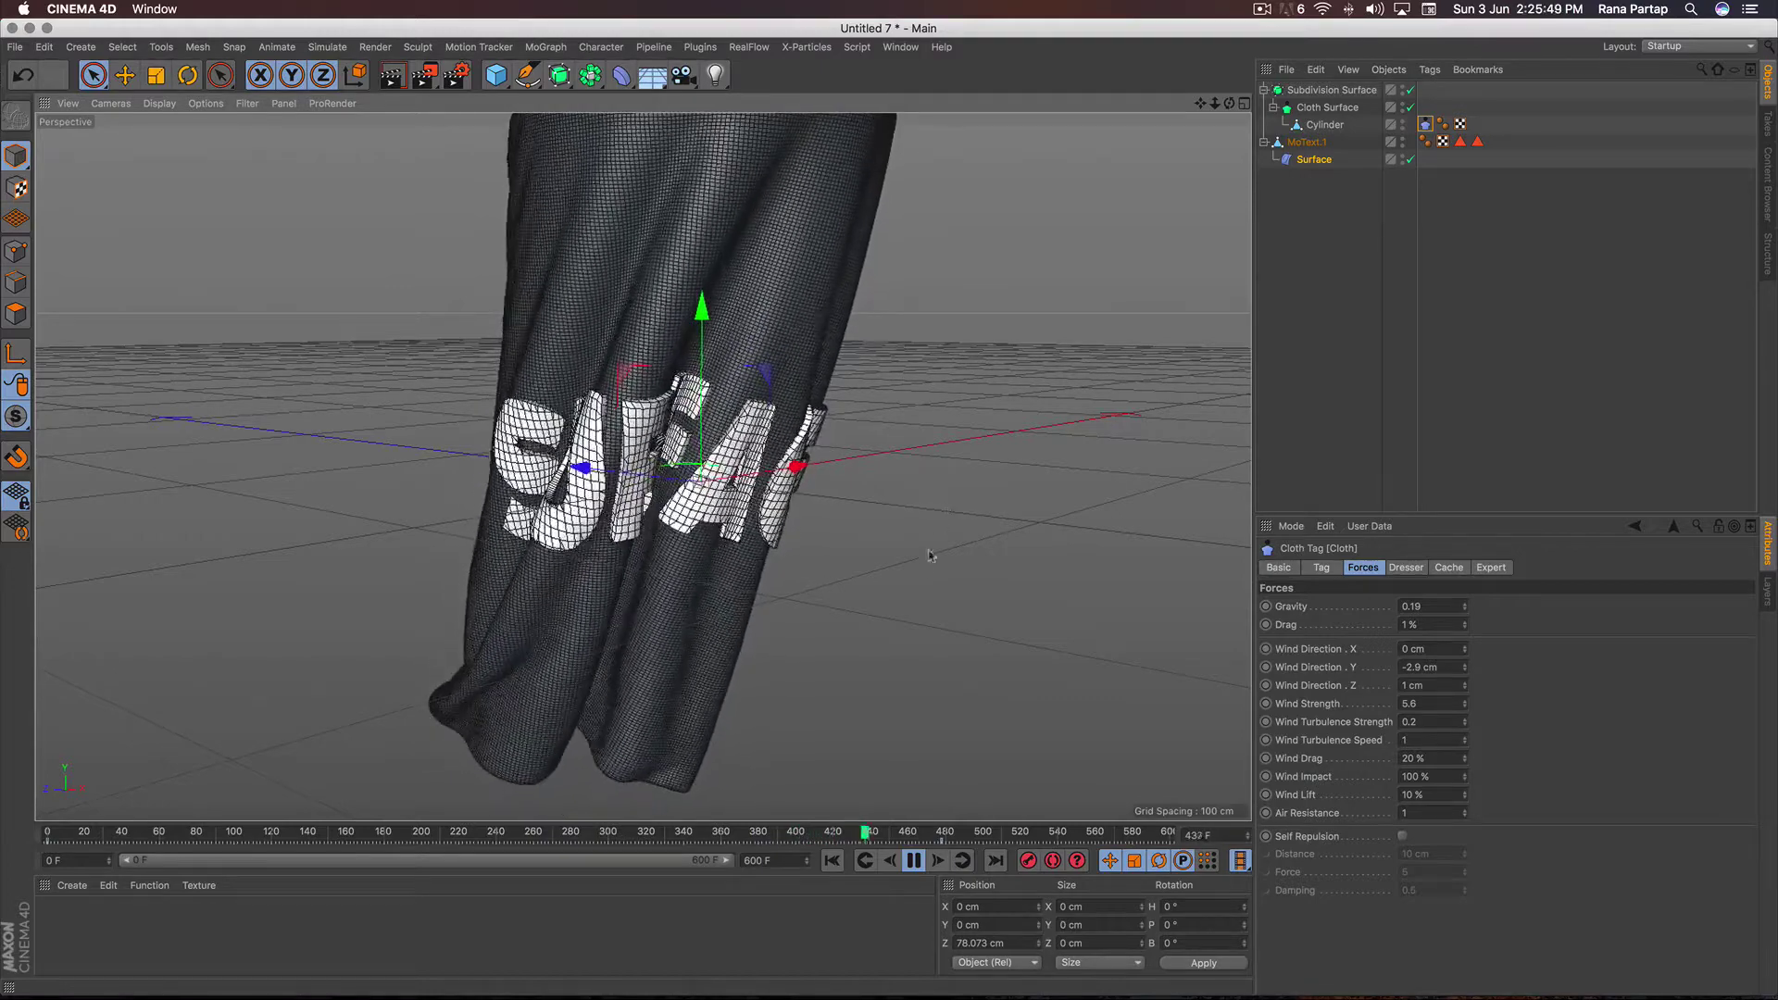
click(915, 863)
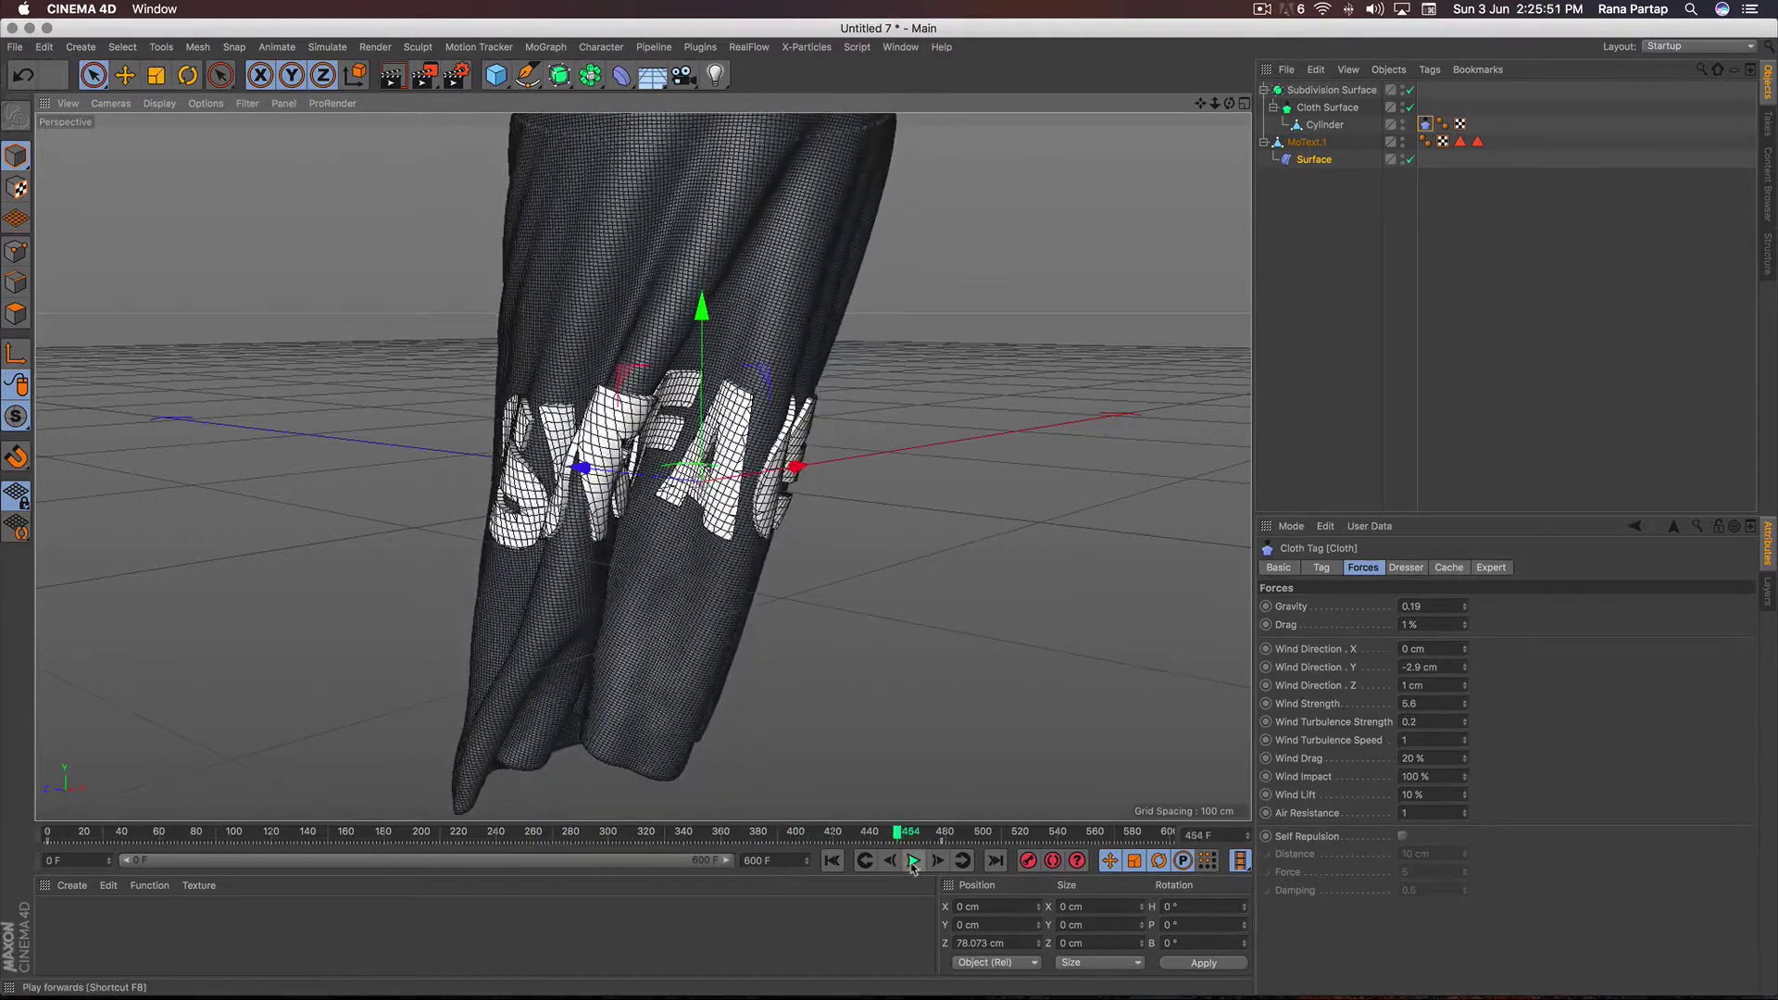